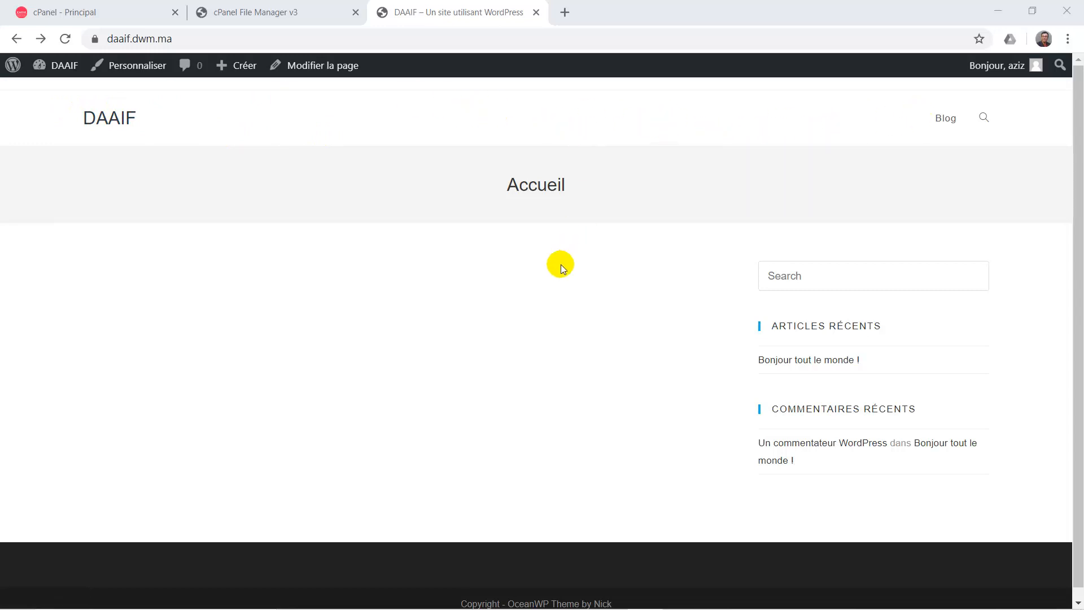
Open and then close the header search box in the site preview.
scroll(562, 267, "down", 1)
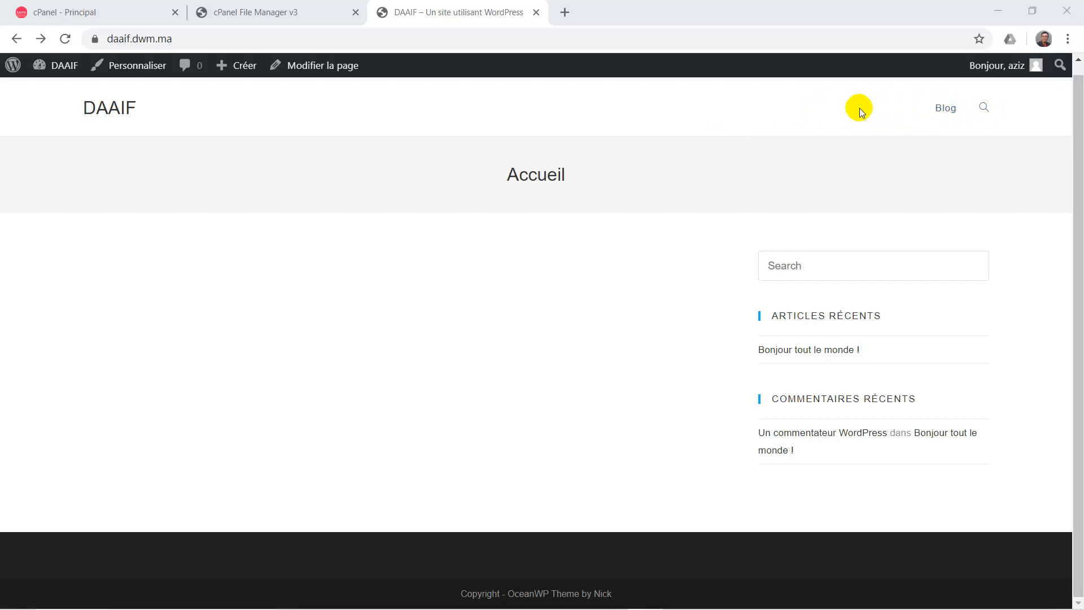
left_click(984, 111)
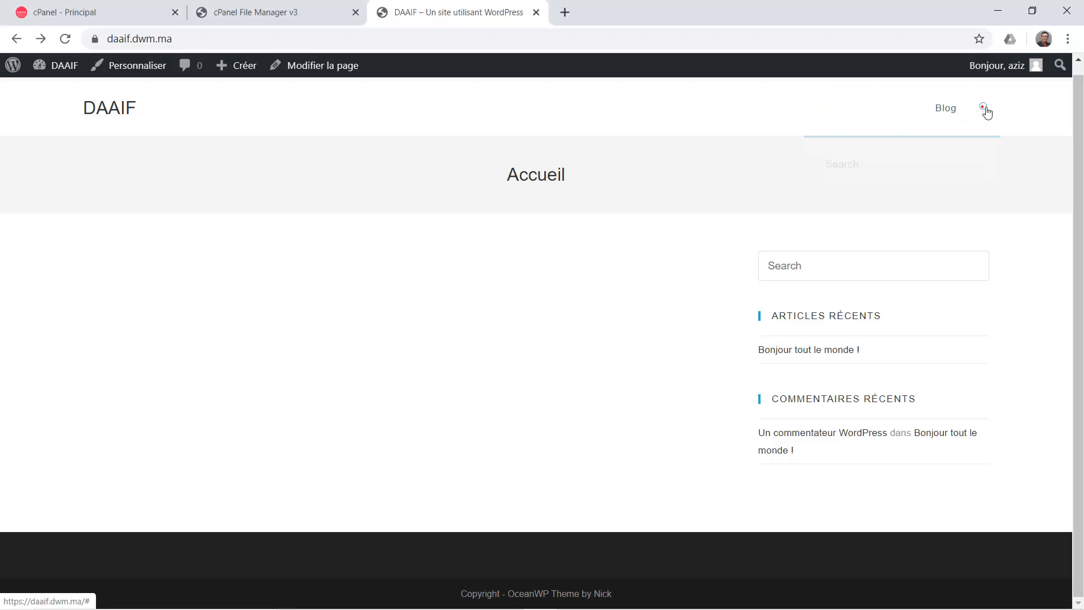
left_click(984, 109)
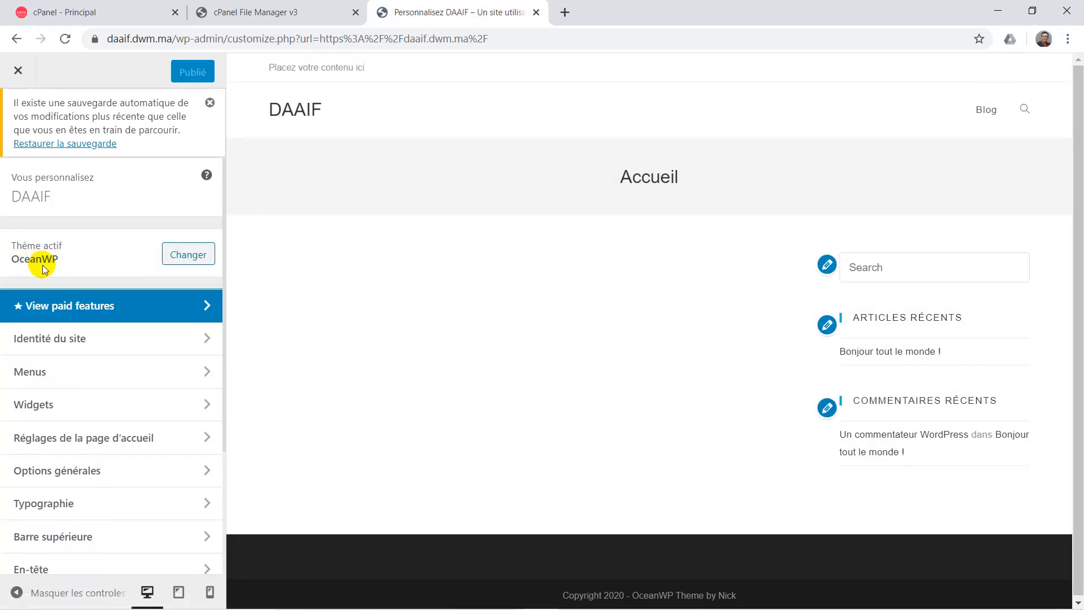
Open En-tête › Général, showing the Minimal header style and 74 px height.
scroll(65, 416, "down", 3)
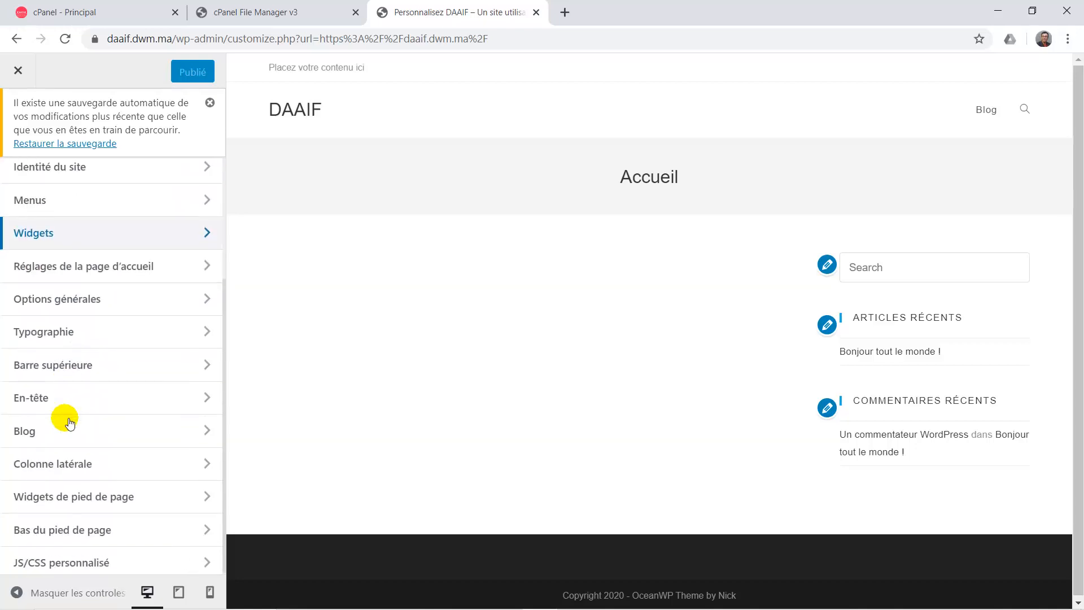
scroll(67, 418, "up", 3)
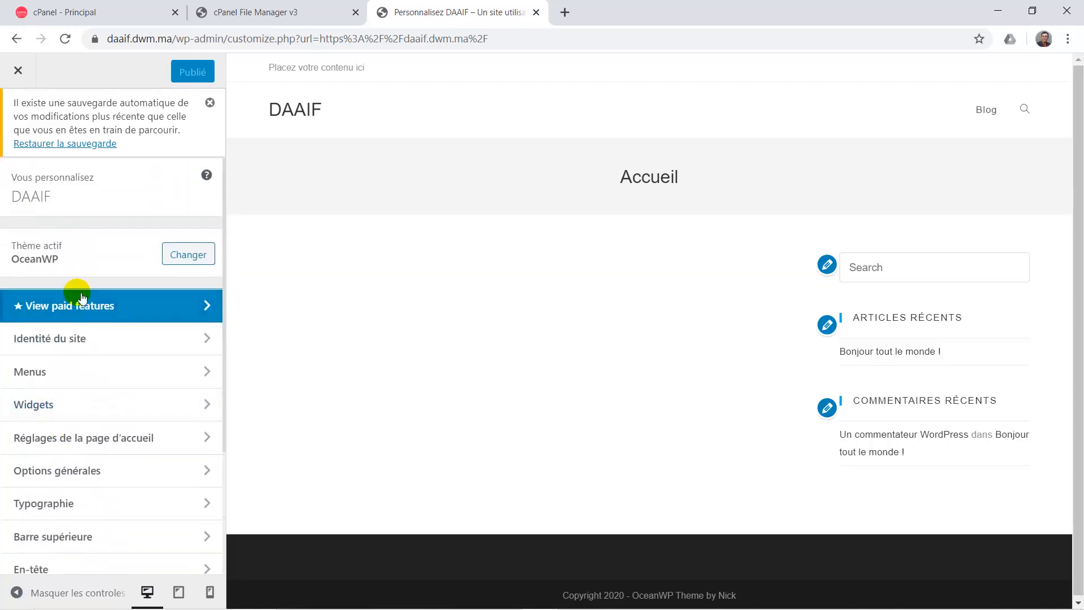
scroll(69, 450, "down", 3)
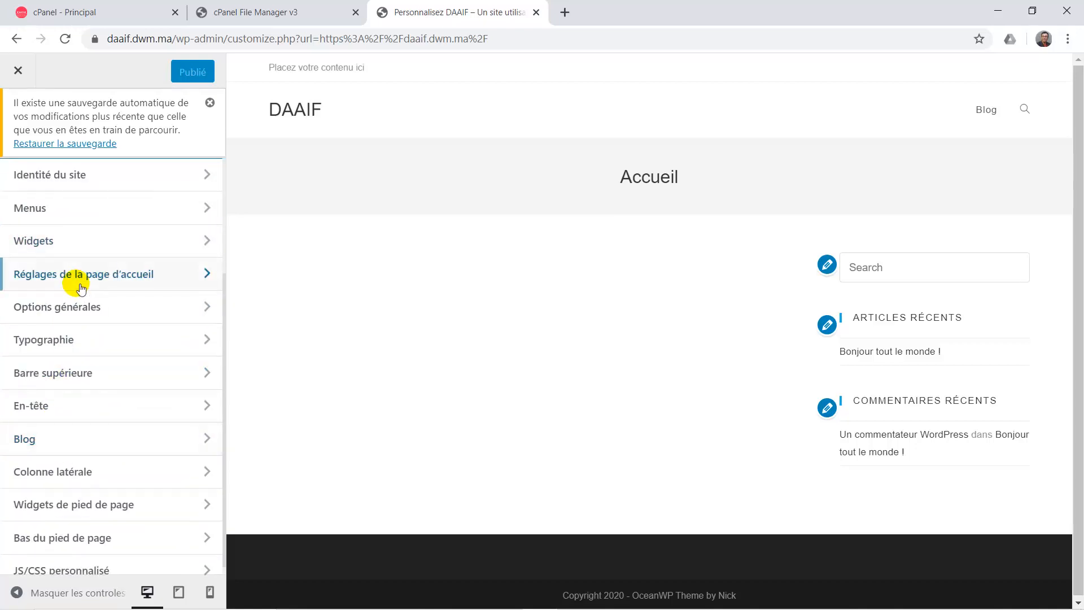
scroll(82, 325, "up", 1)
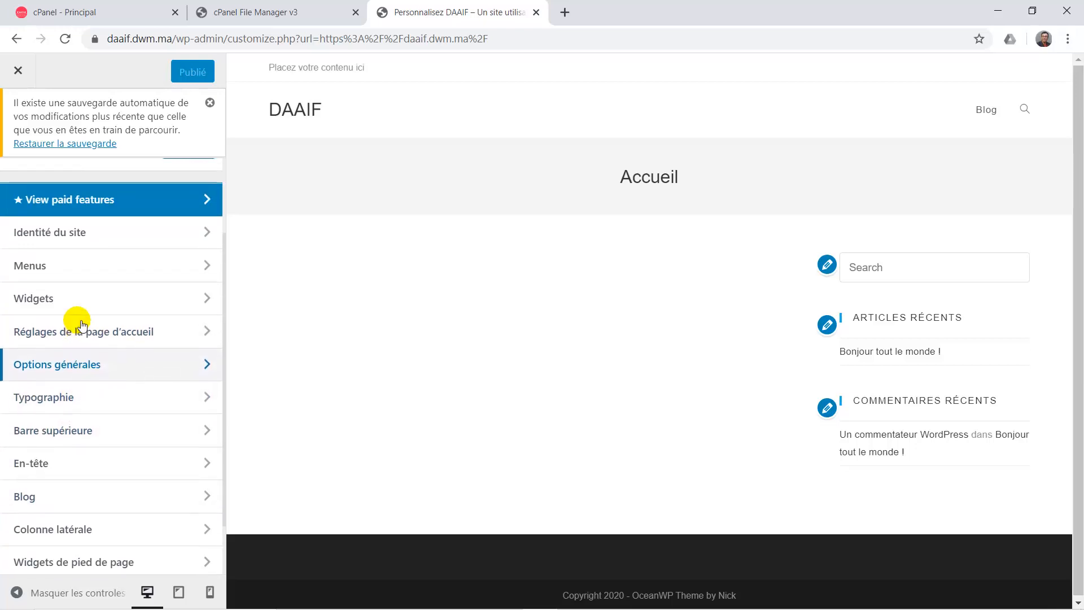
scroll(82, 324, "down", 1)
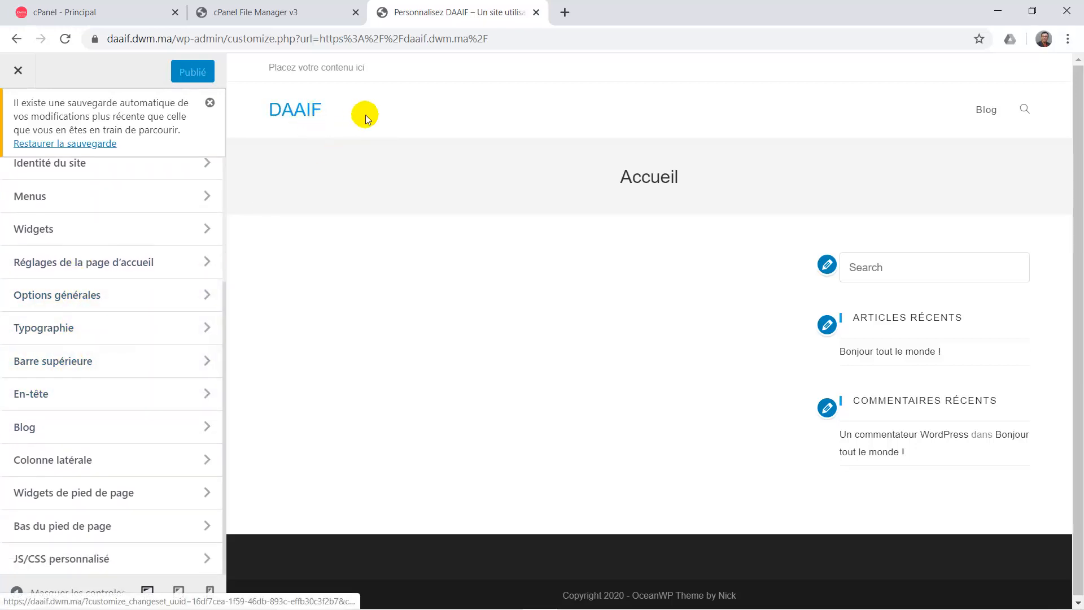
left_click(36, 394)
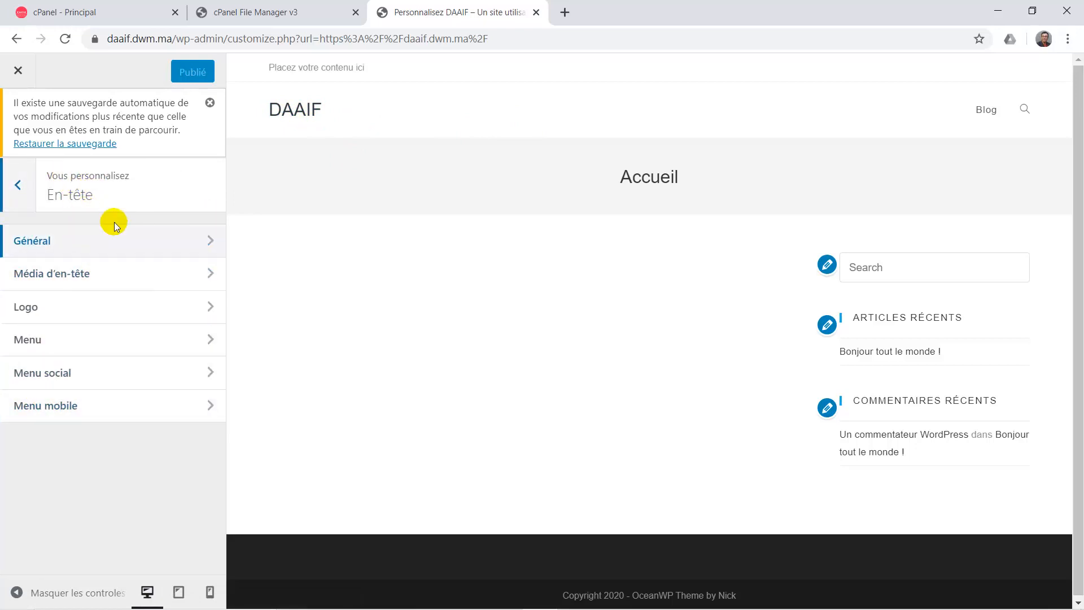
left_click(139, 242)
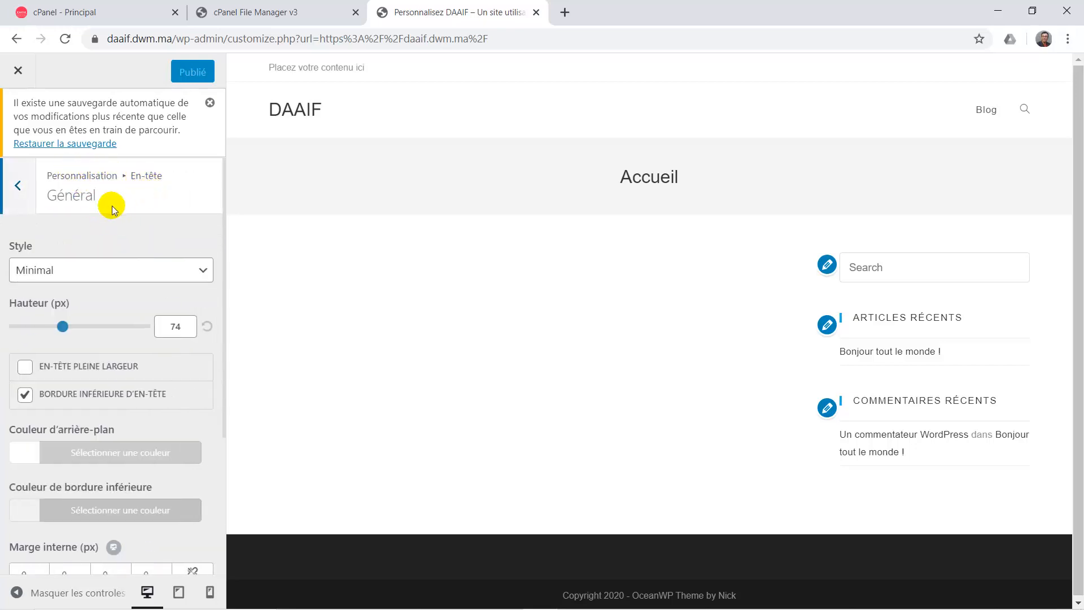
Return to the top-level Customizer menu and open the Barre supérieure section.
left_click(18, 185)
left_click(22, 186)
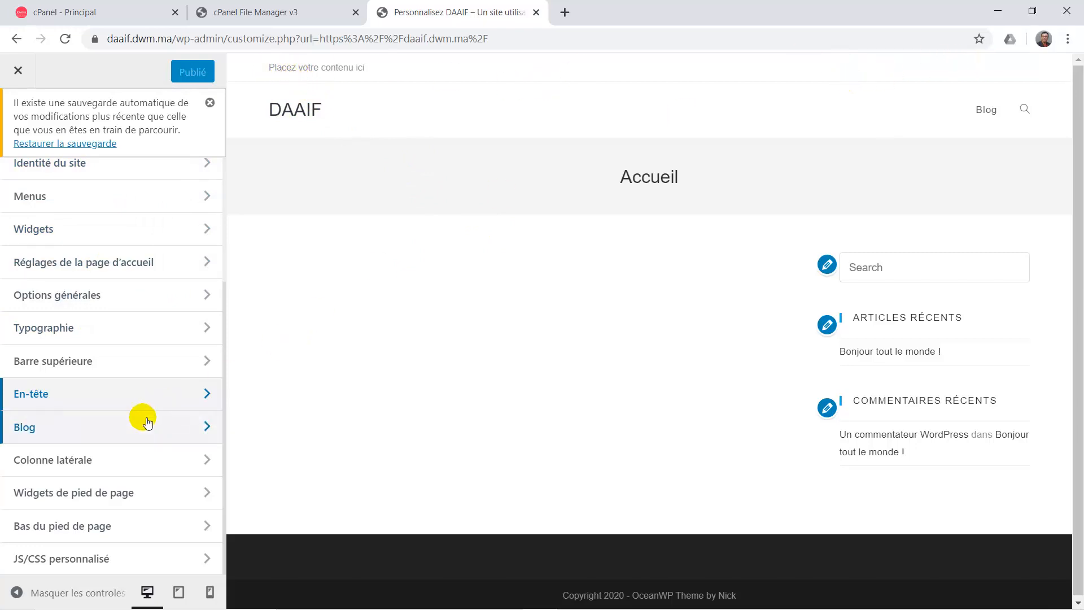
left_click(66, 362)
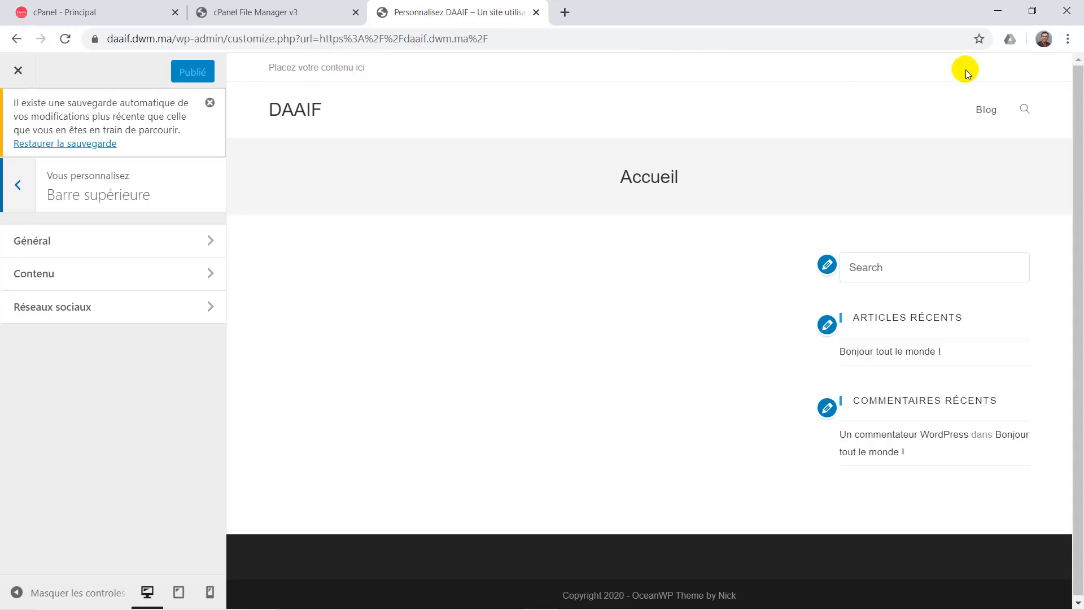
left_click(95, 247)
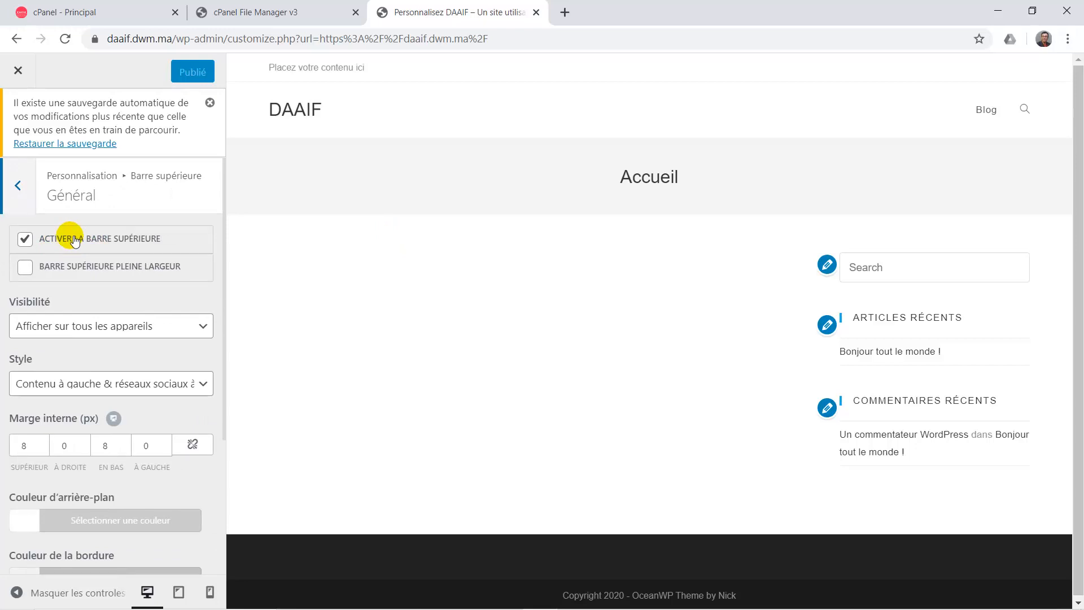
left_click(75, 239)
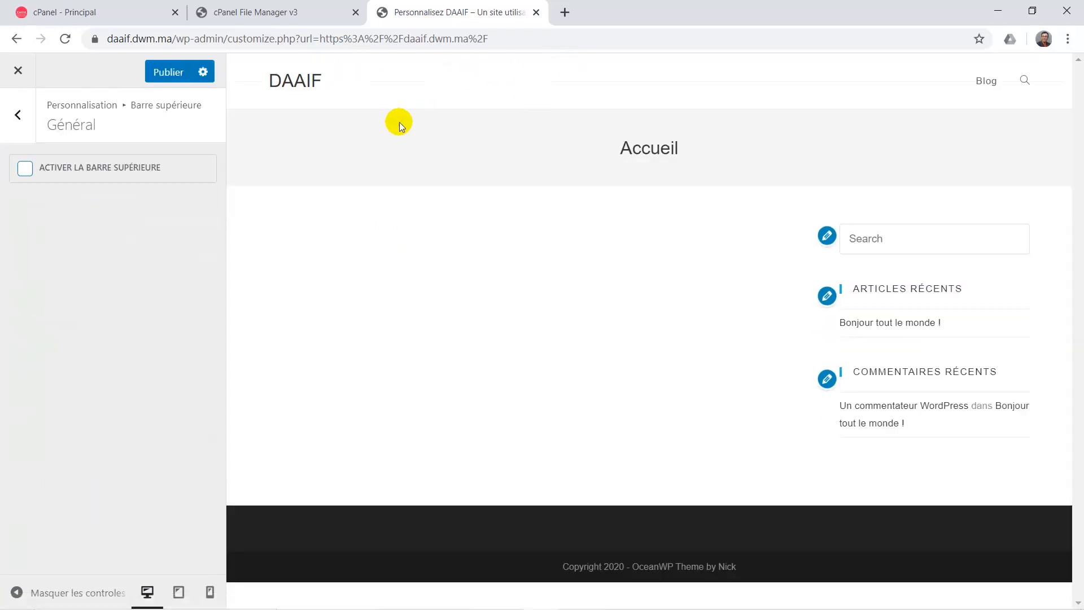
left_click(26, 176)
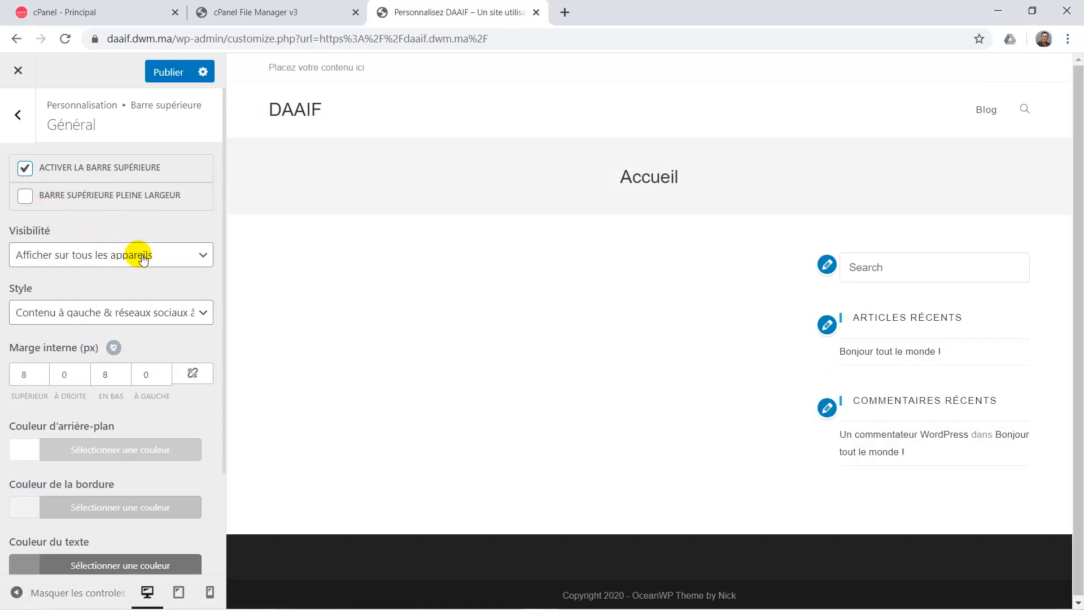
left_click(88, 259)
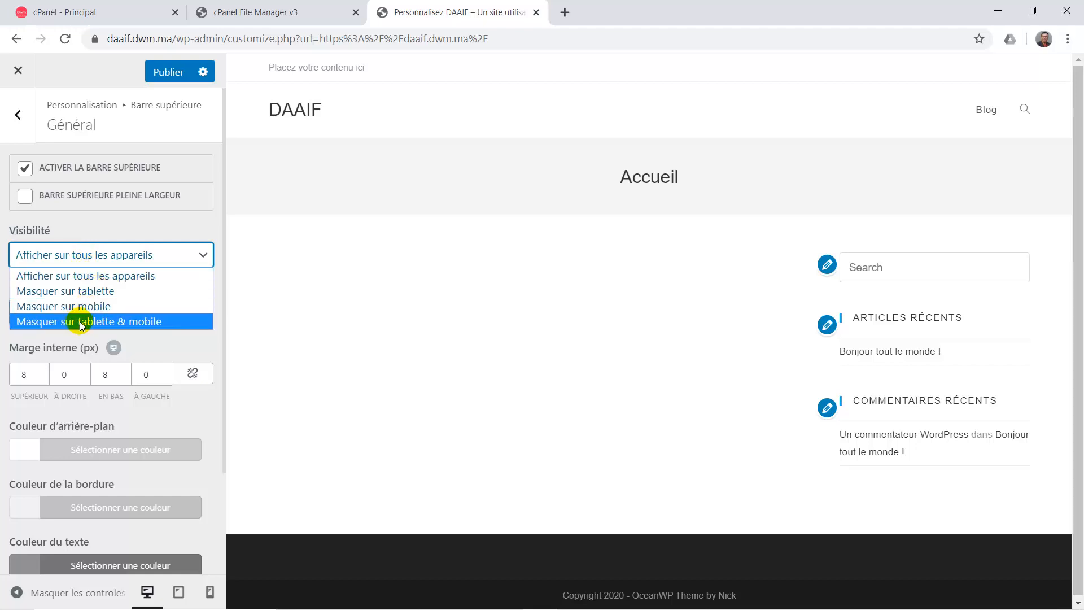
left_click(101, 217)
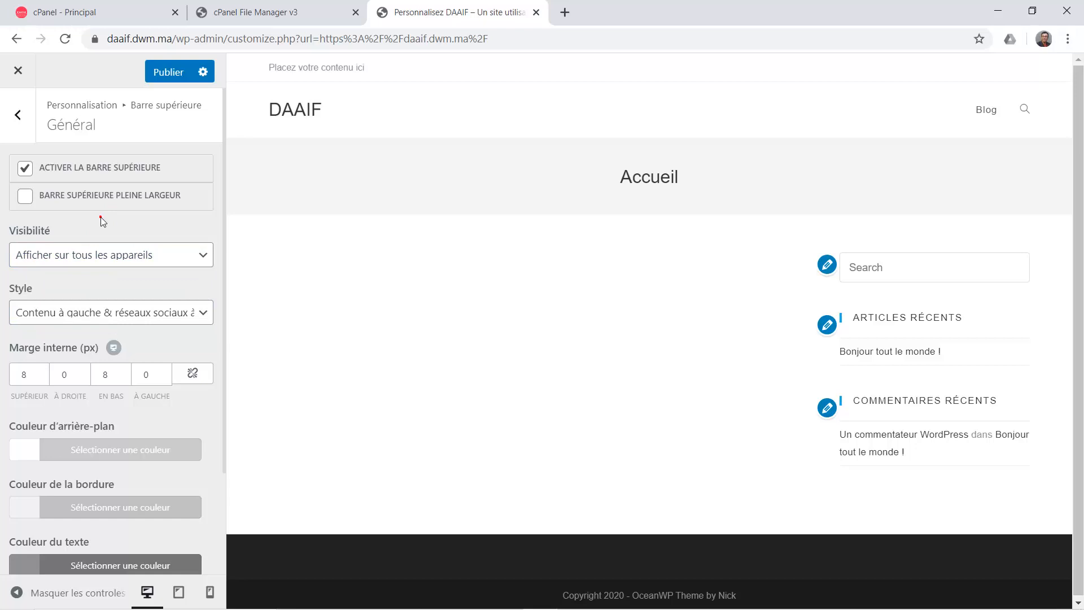
left_click(54, 316)
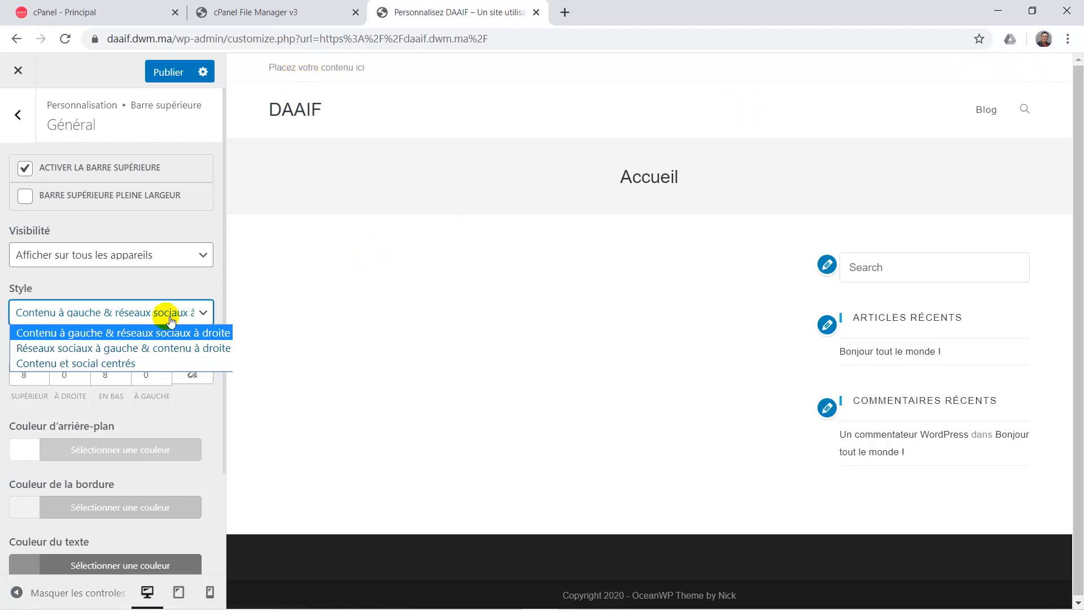
left_click(114, 347)
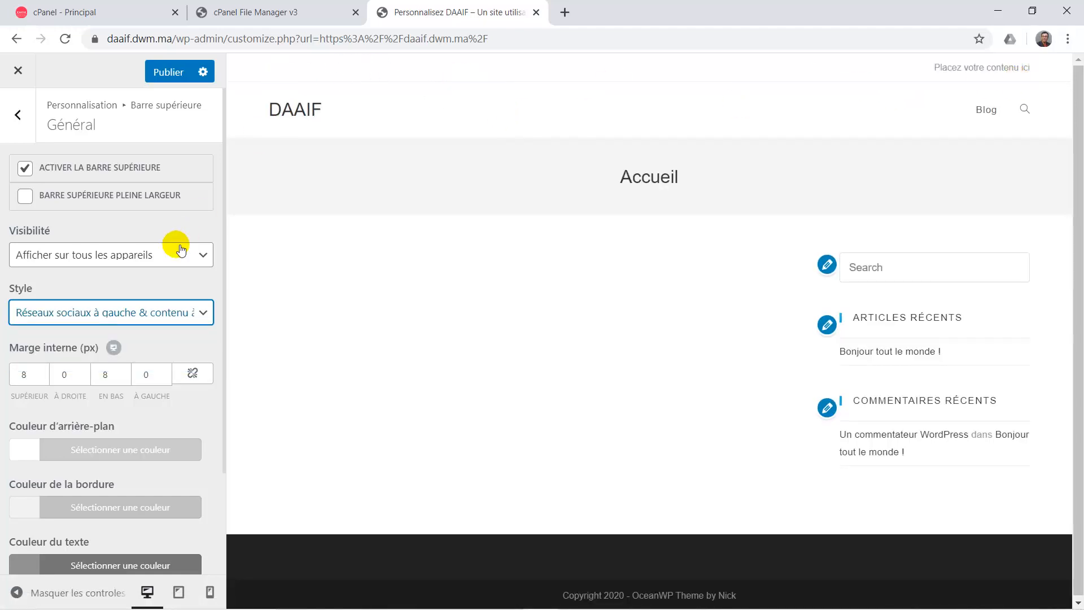
left_click(129, 311)
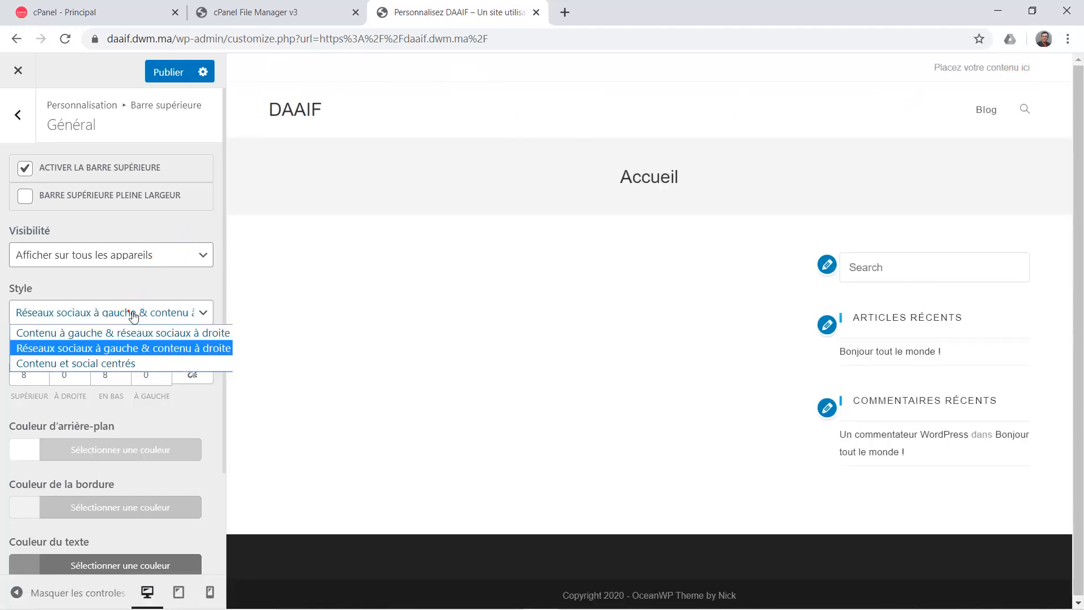
left_click(104, 364)
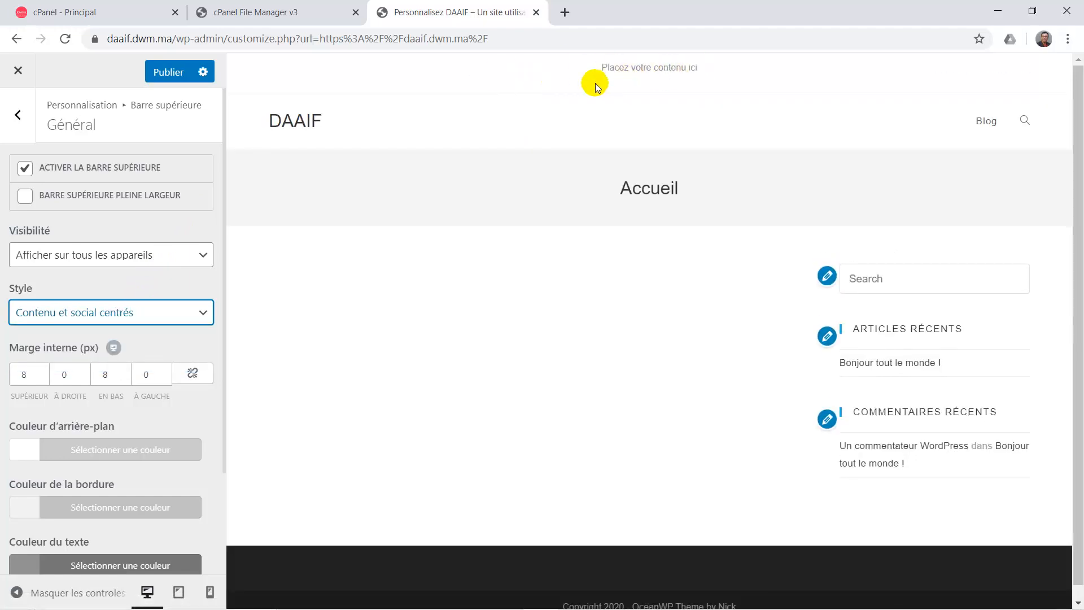
left_click(131, 310)
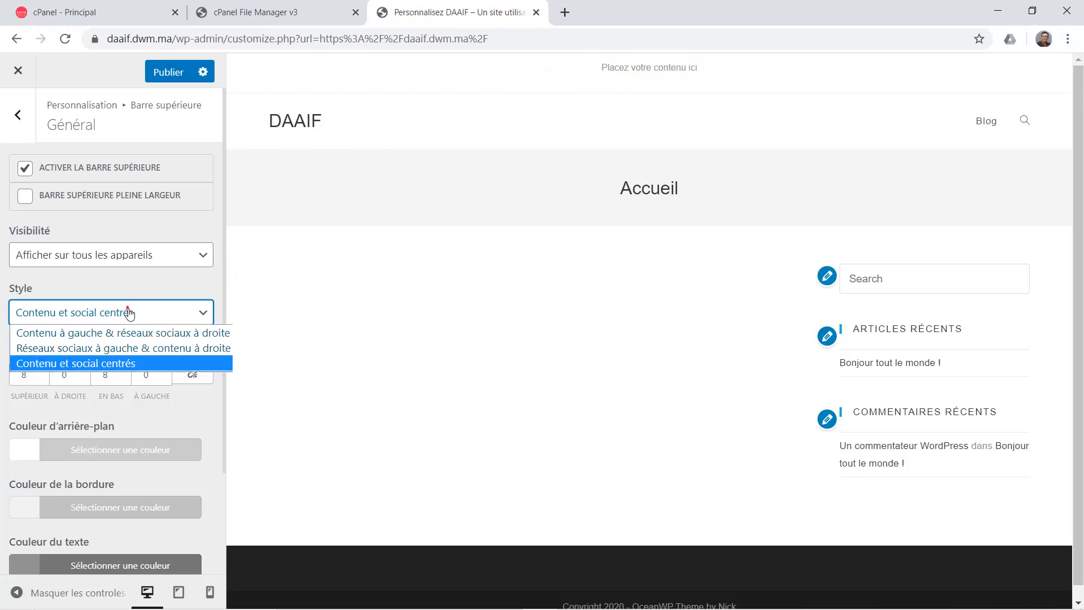
left_click(78, 332)
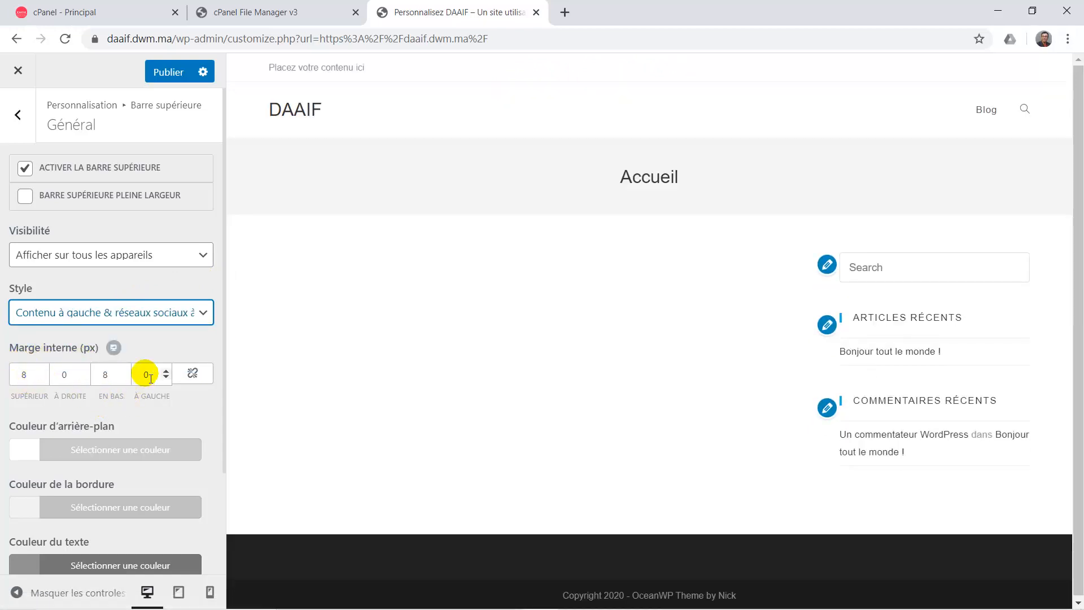
scroll(109, 446, "down", 2)
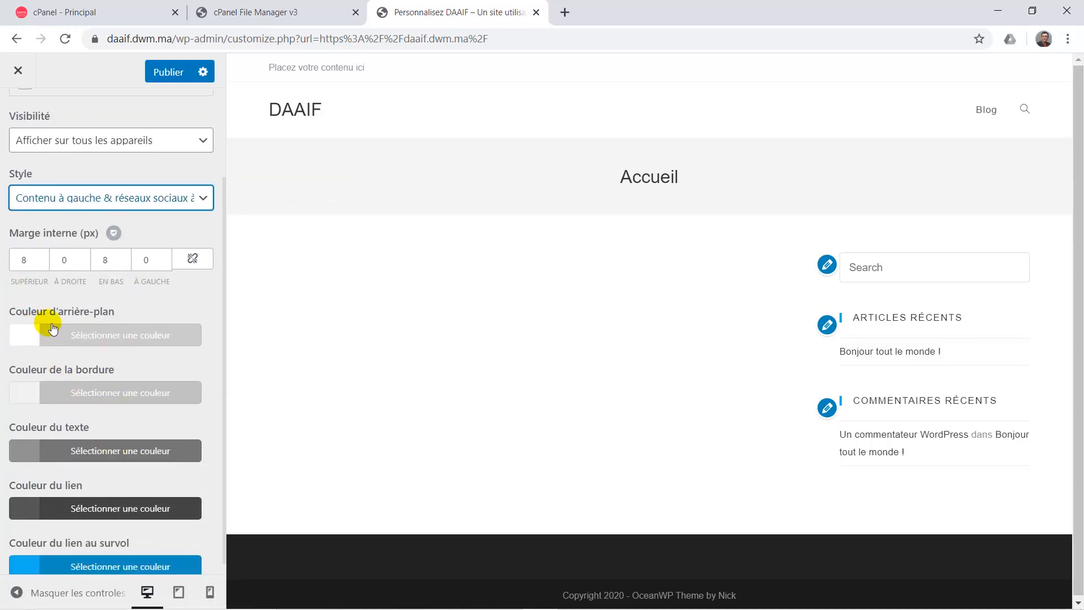
scroll(75, 416, "down", 1)
scroll(76, 419, "up", 3)
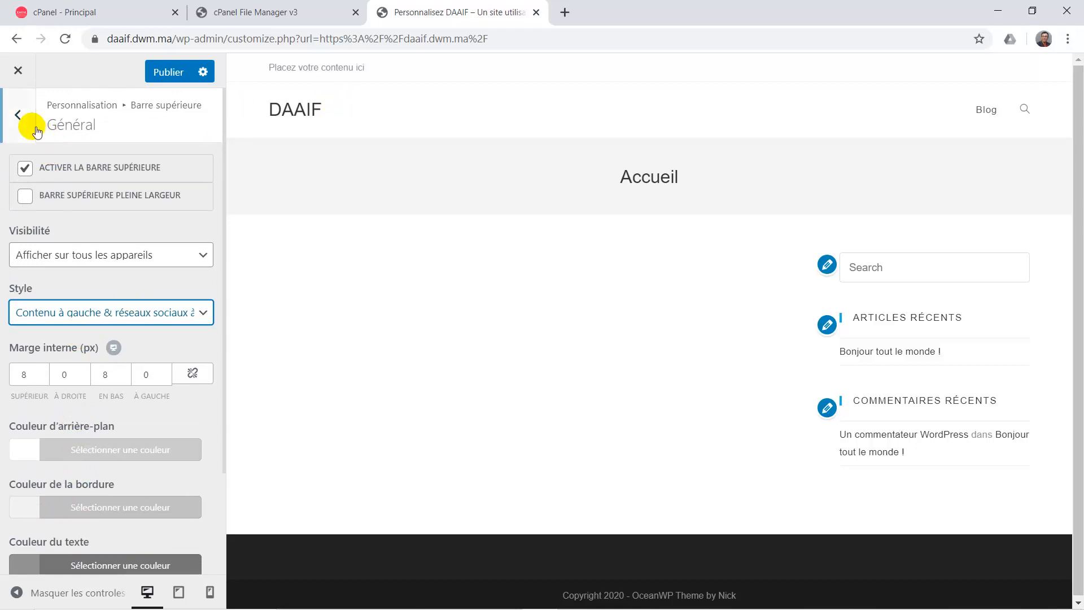
left_click(19, 115)
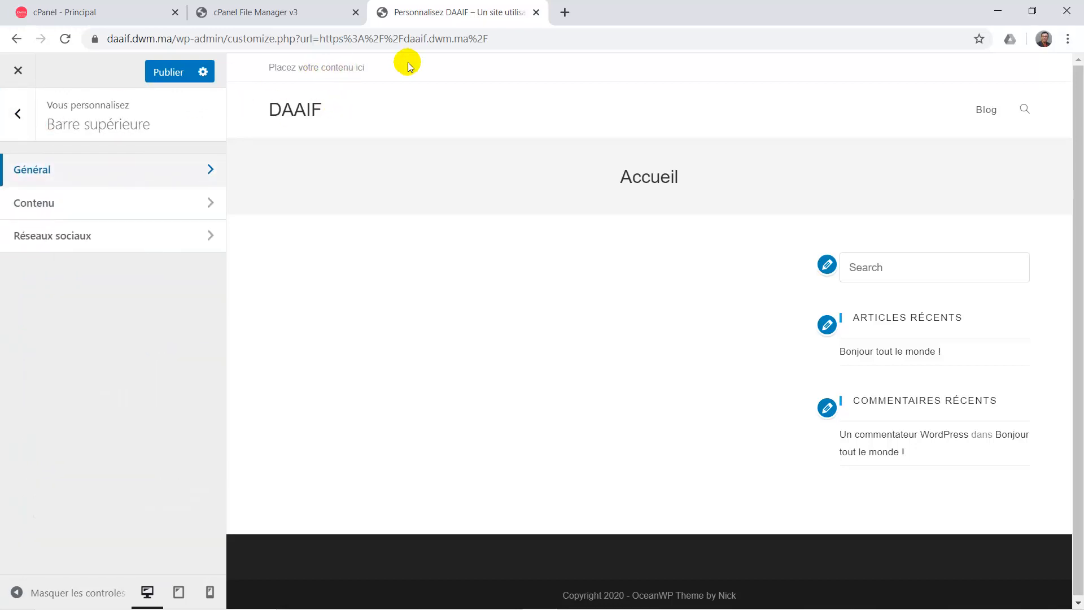
Replace the top bar Contenu placeholder text with an <i> icon tag for a phone.
left_click(45, 207)
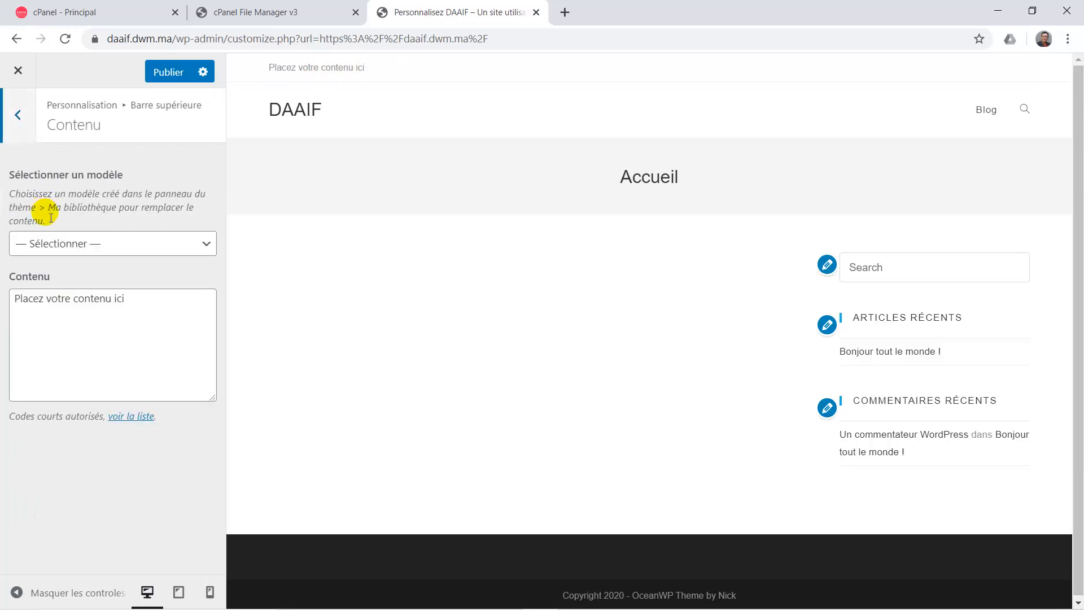
left_click(51, 308)
left_click_drag(141, 311, 2, 303)
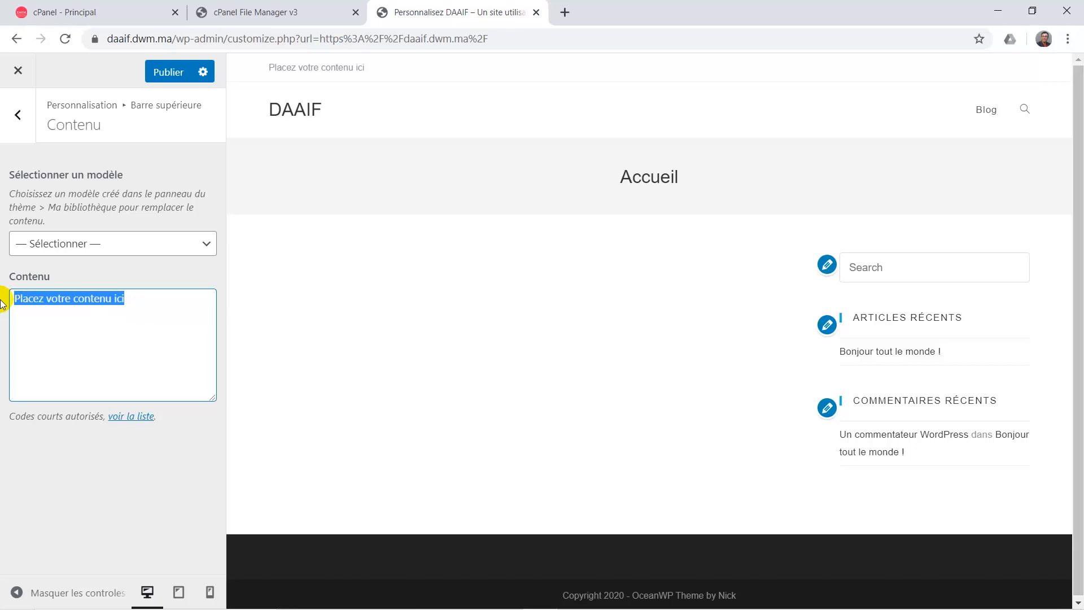
key("BackSpace")
type("<")
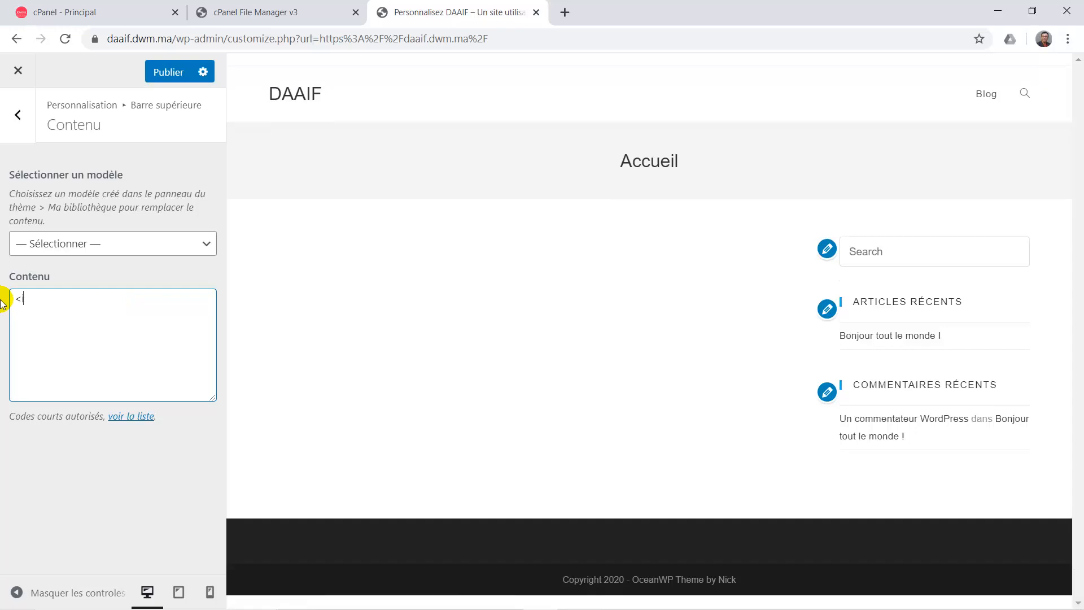
type("i class=\"icone-phoe\"><")
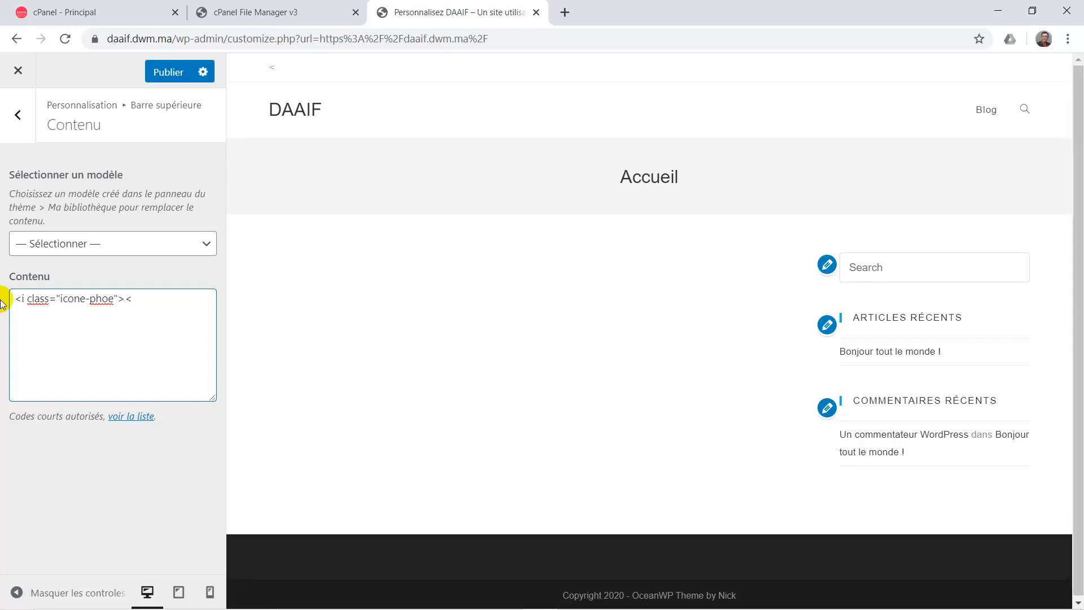
type("/i>")
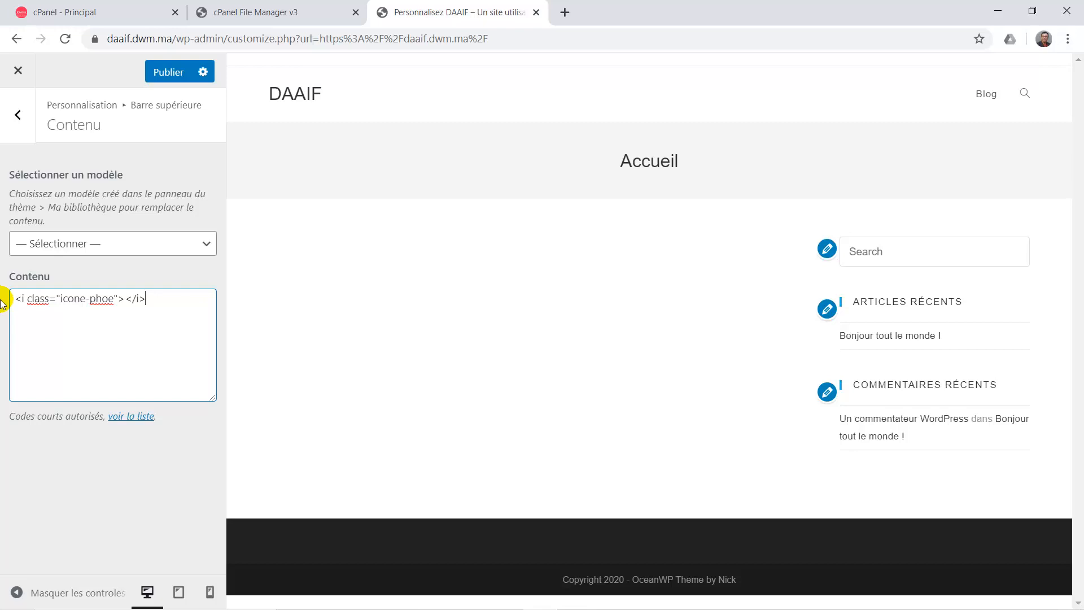
Correct the icon class to 'icon-phone' and begin the text after the closing </i>.
left_click(91, 309)
left_click(85, 304)
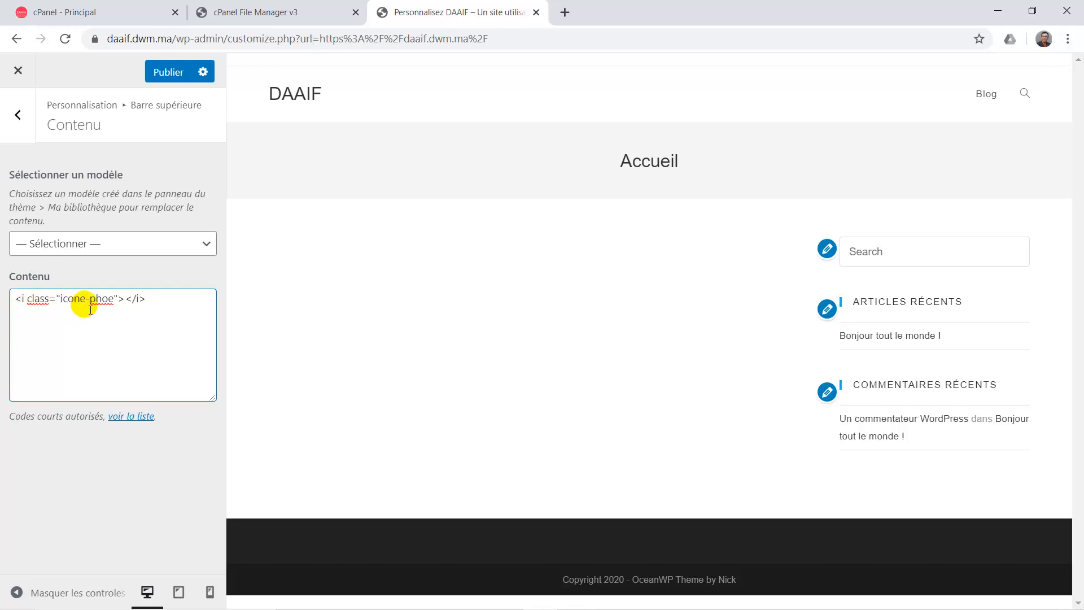
left_click(107, 307)
type("n")
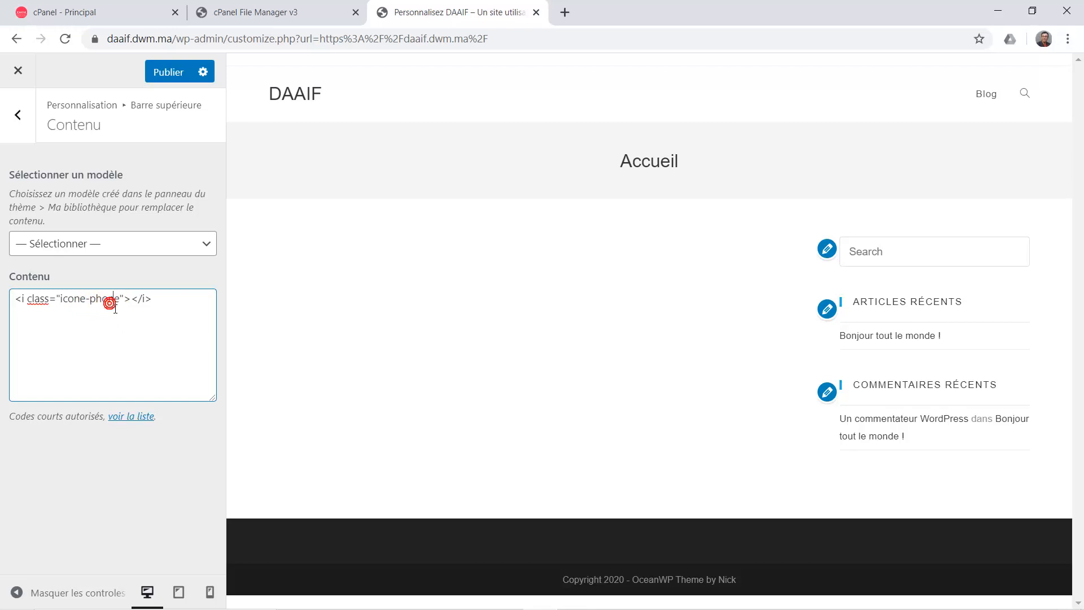
left_click(164, 307)
left_click(86, 305)
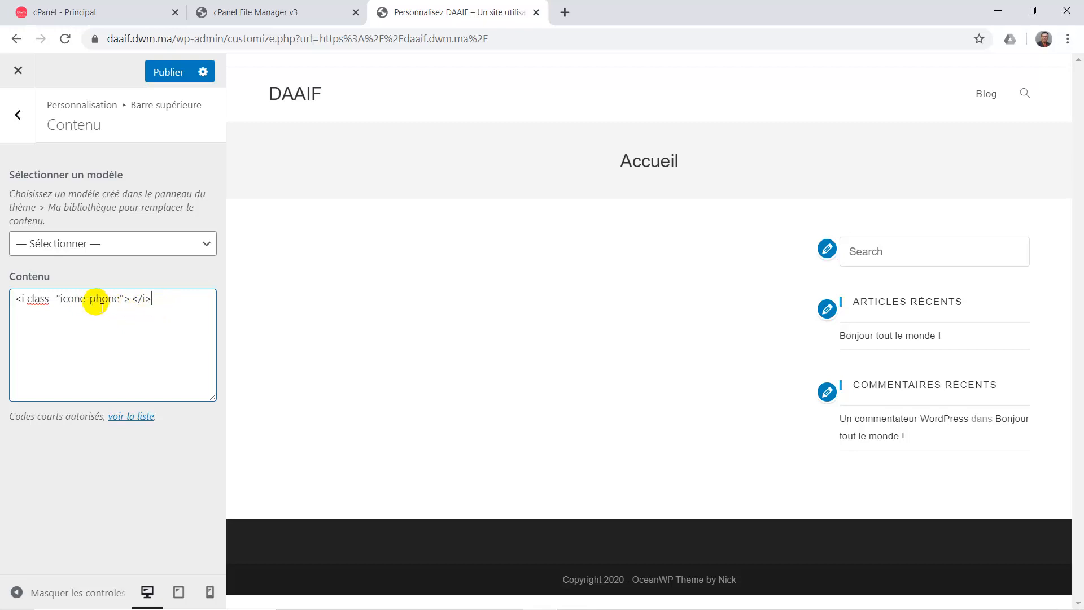
key("BackSpace")
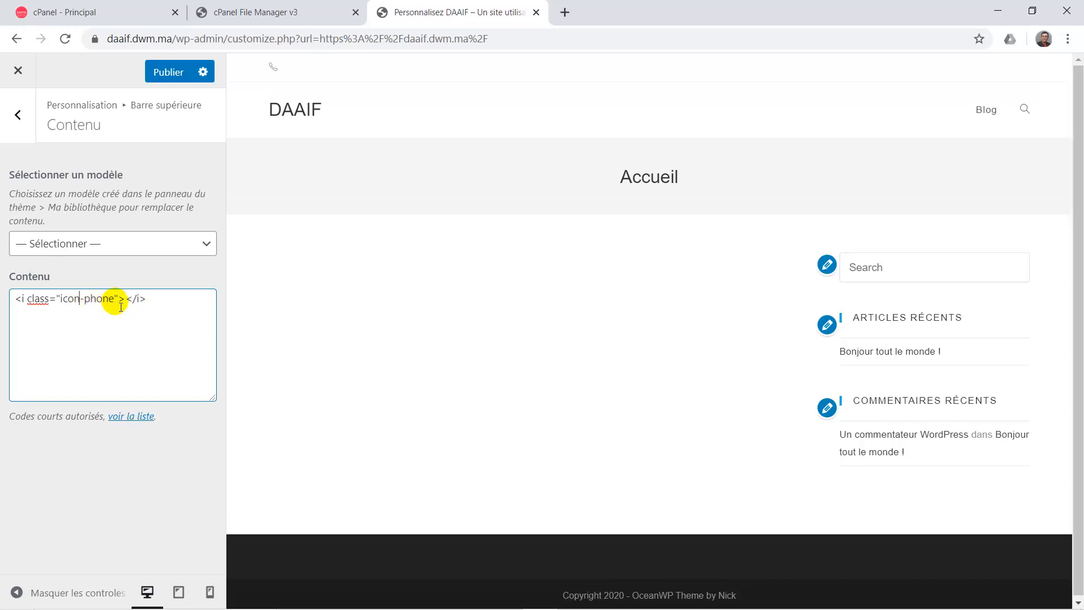
left_click(162, 303)
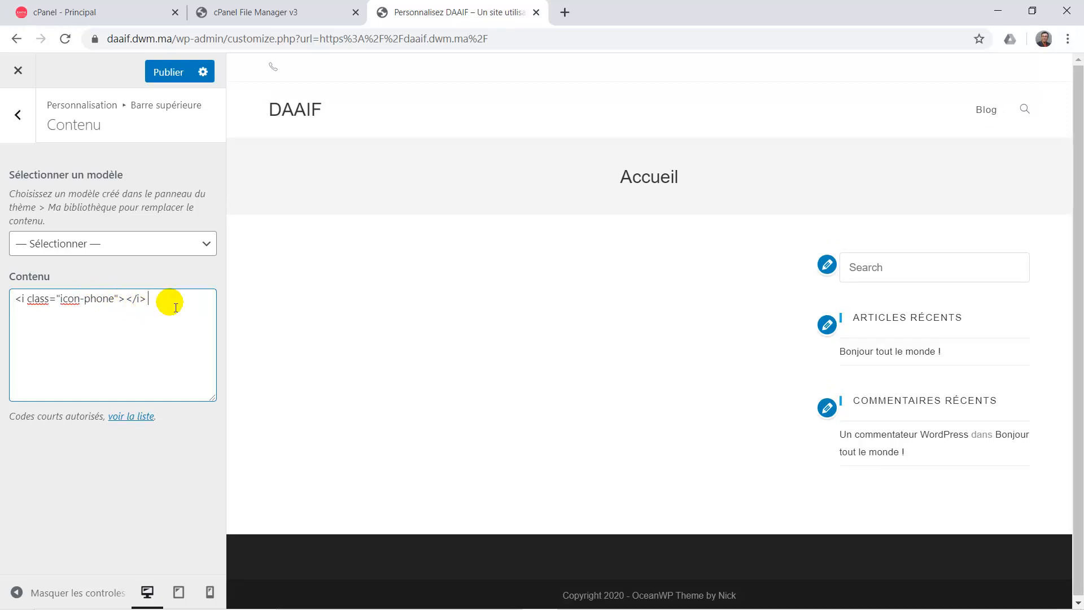
type("0")
Enter the contact phone number, then paste a copy of the icon tag followed by '8h à 18h'.
key("BackSpace")
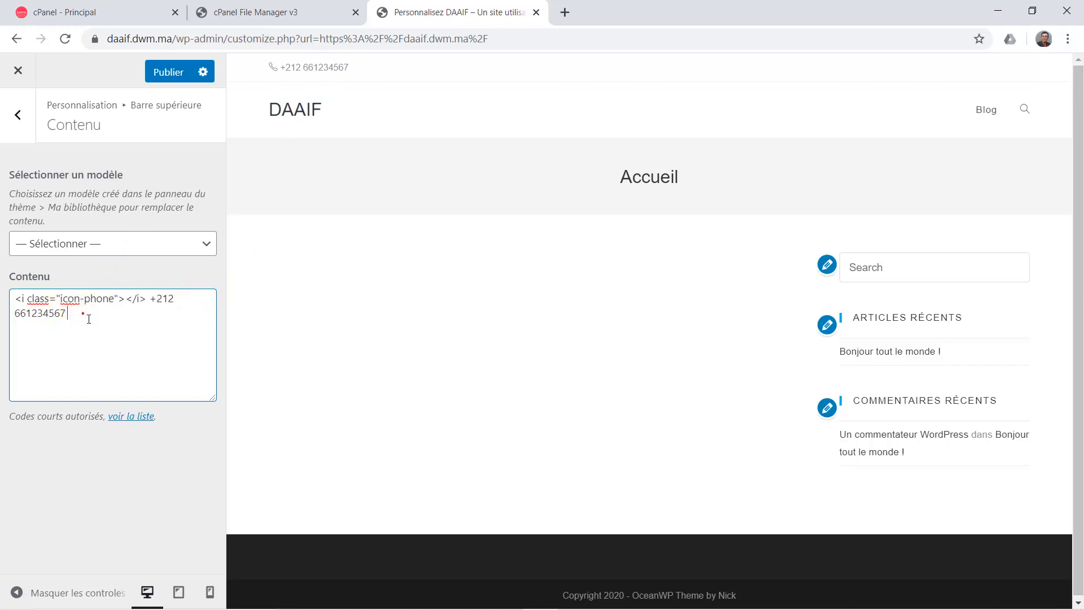
left_click(24, 303)
left_click_drag(16, 303, 151, 303)
key("ctrl+c")
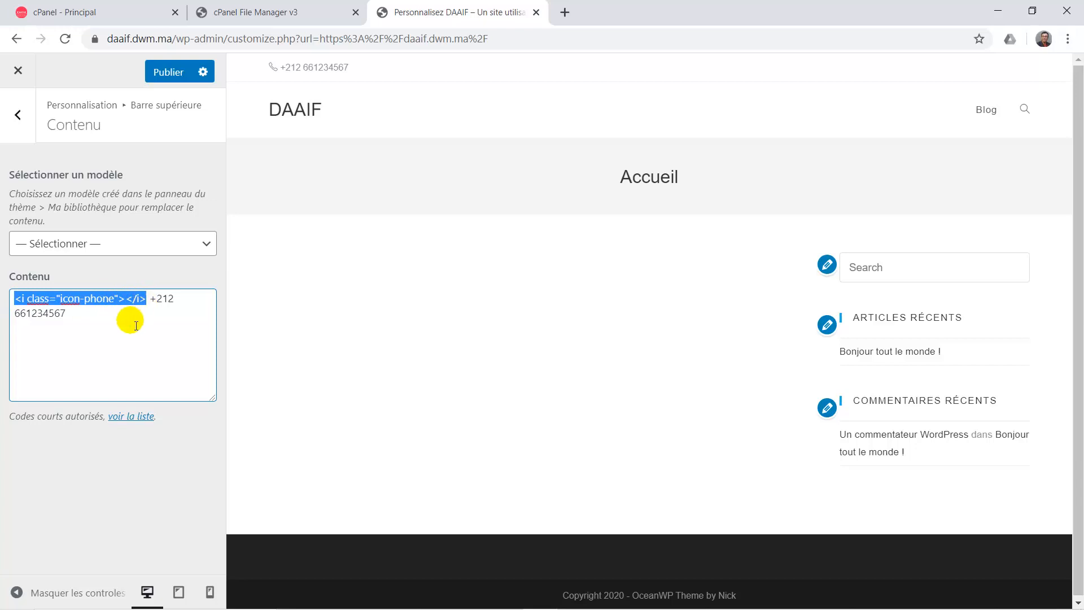
left_click(135, 323)
left_click(129, 317)
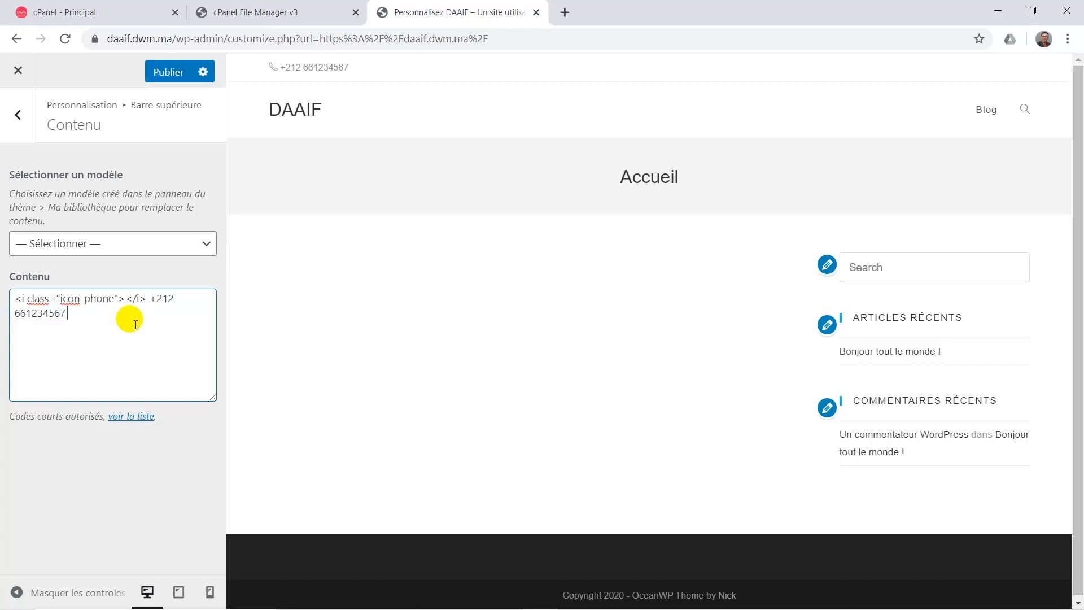
key("ctrl+v")
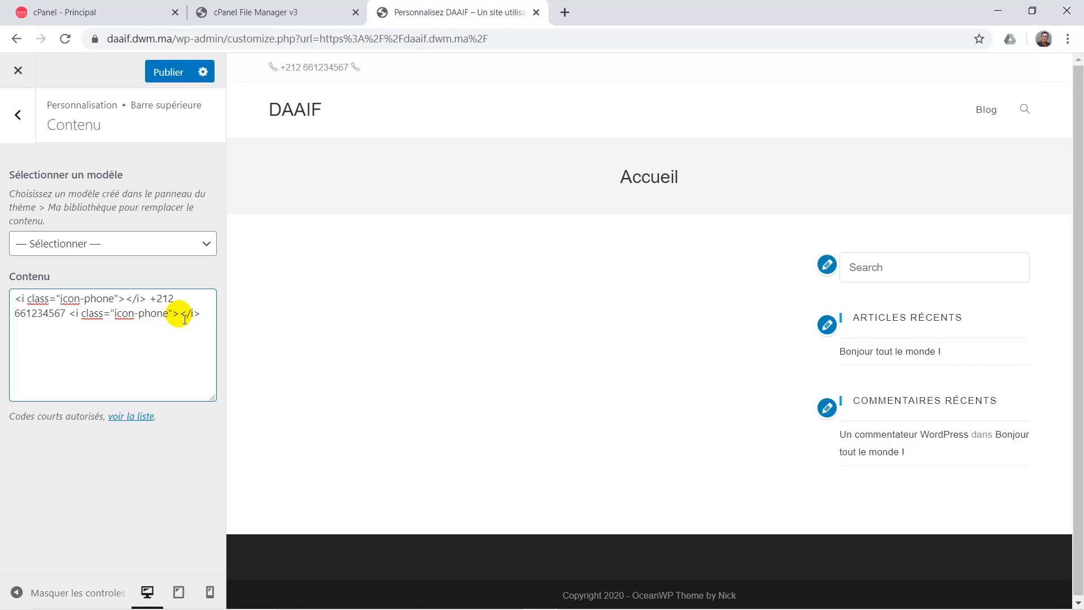
type("8h à 18h")
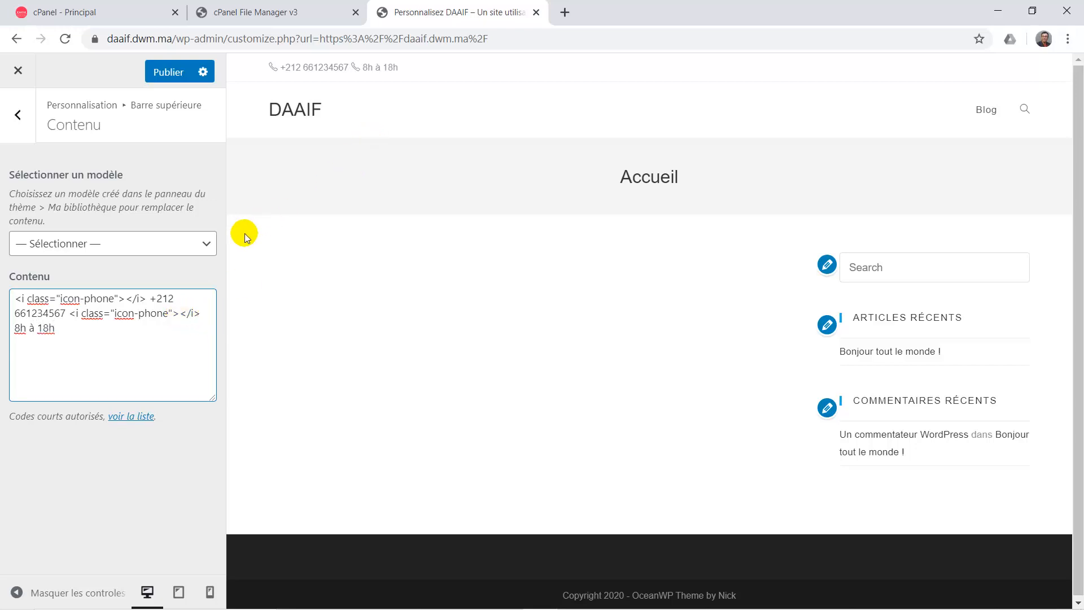
Change the second icon to icon-clock and add &nbsp; spacing before the clock icon.
left_click(170, 315)
key("BackSpace")
key("BackSpace")
key("BackSpace")
key("BackSpace")
key("BackSpace")
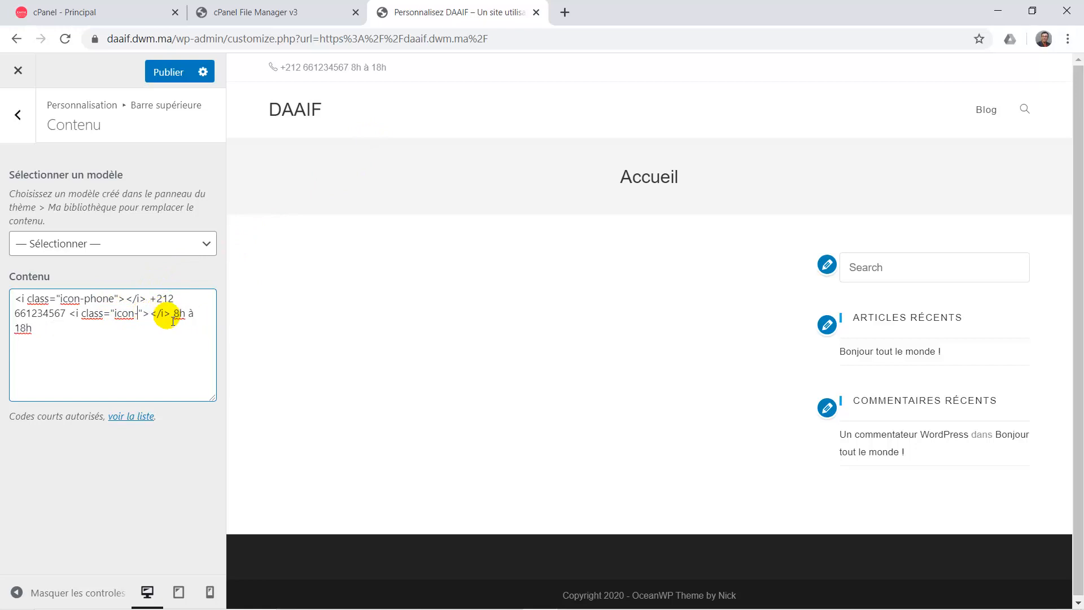
type("clock")
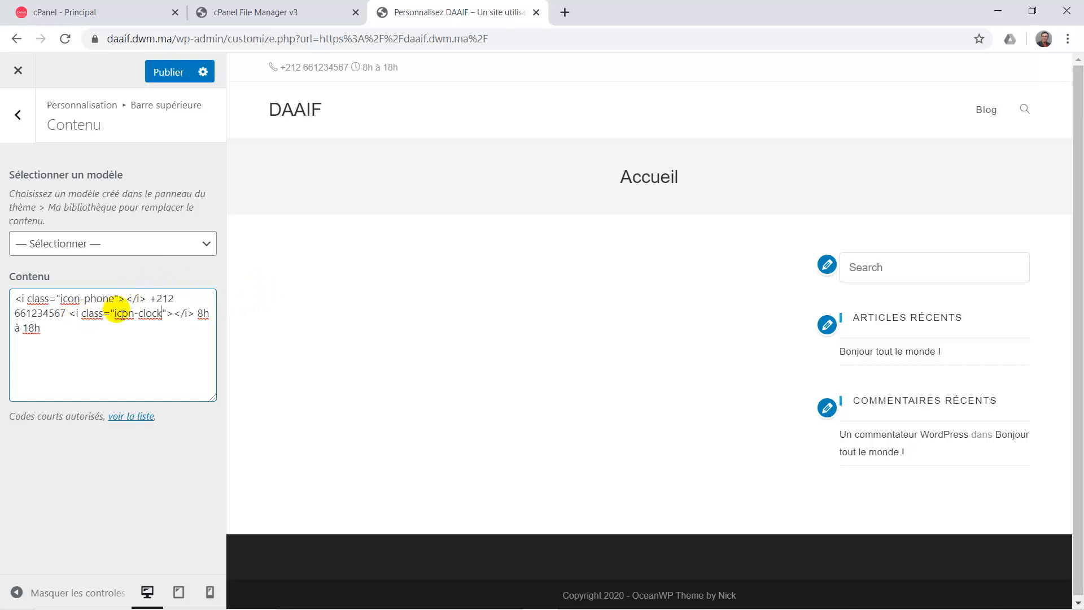
left_click(199, 319)
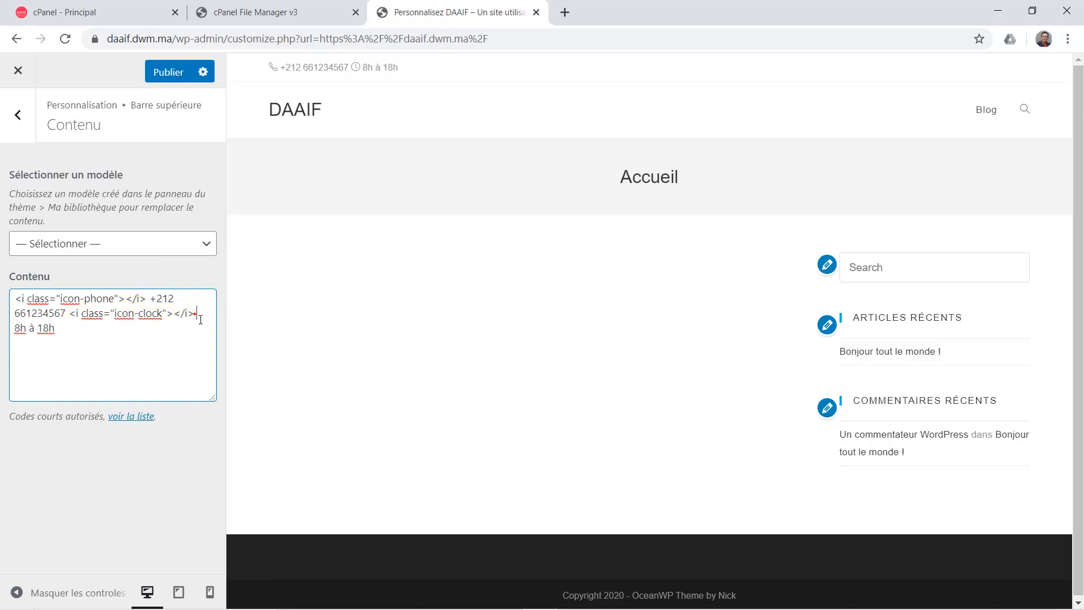
left_click(201, 319)
type("& ")
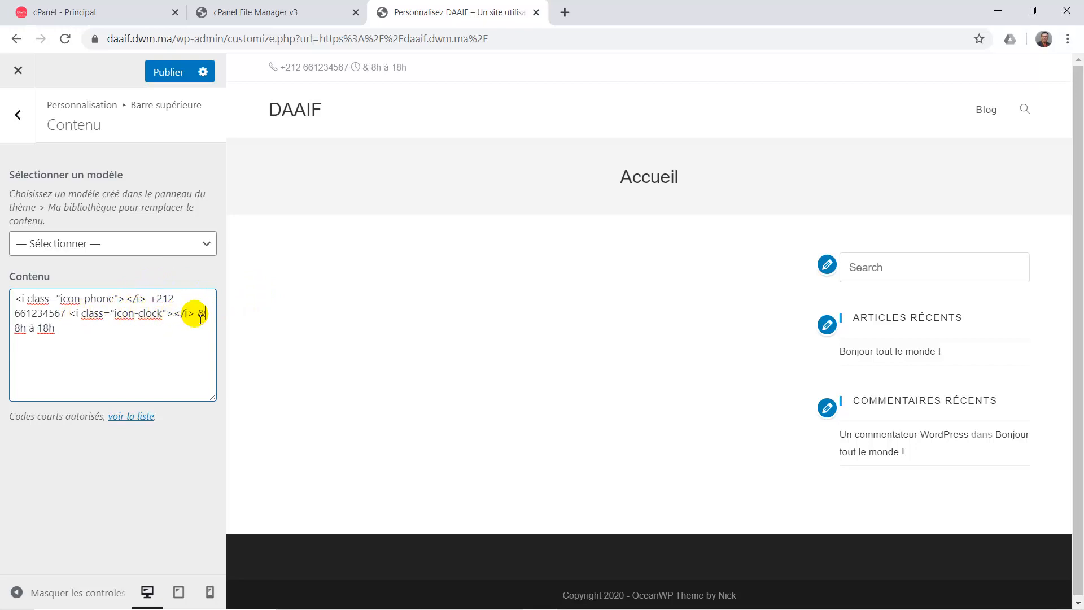
type("nbsp;")
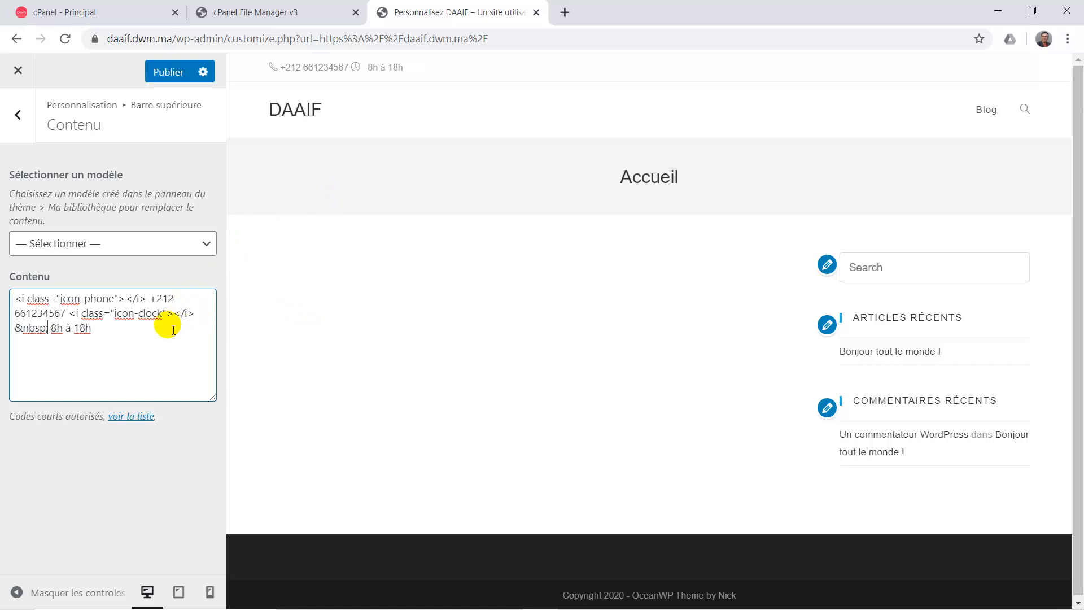
left_click_drag(60, 342, 20, 333)
key("ctrl+c")
key("BackSpace")
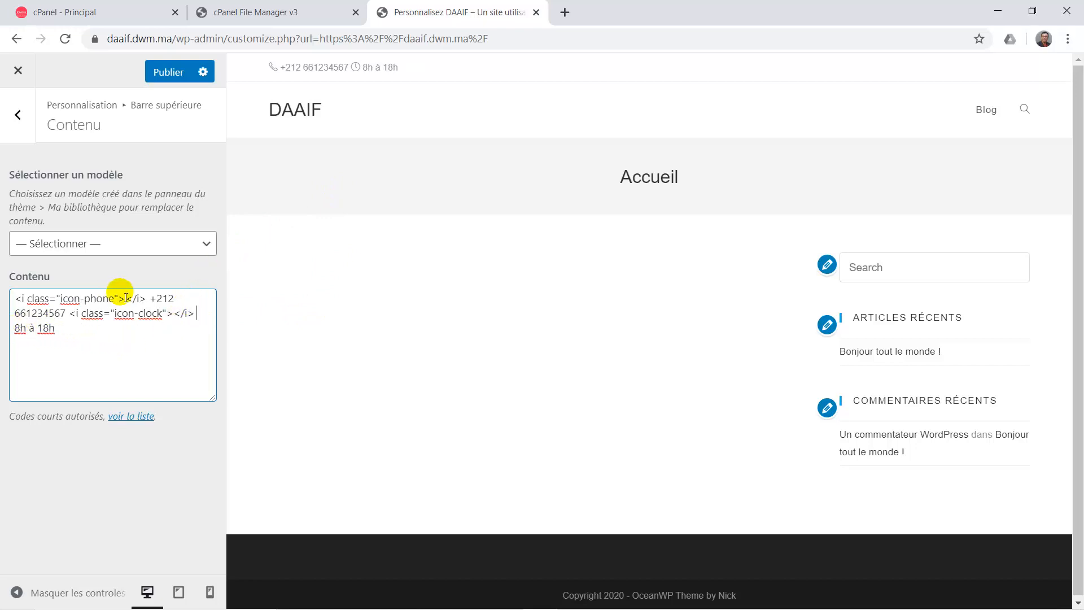
left_click(69, 314)
key("ctrl+v")
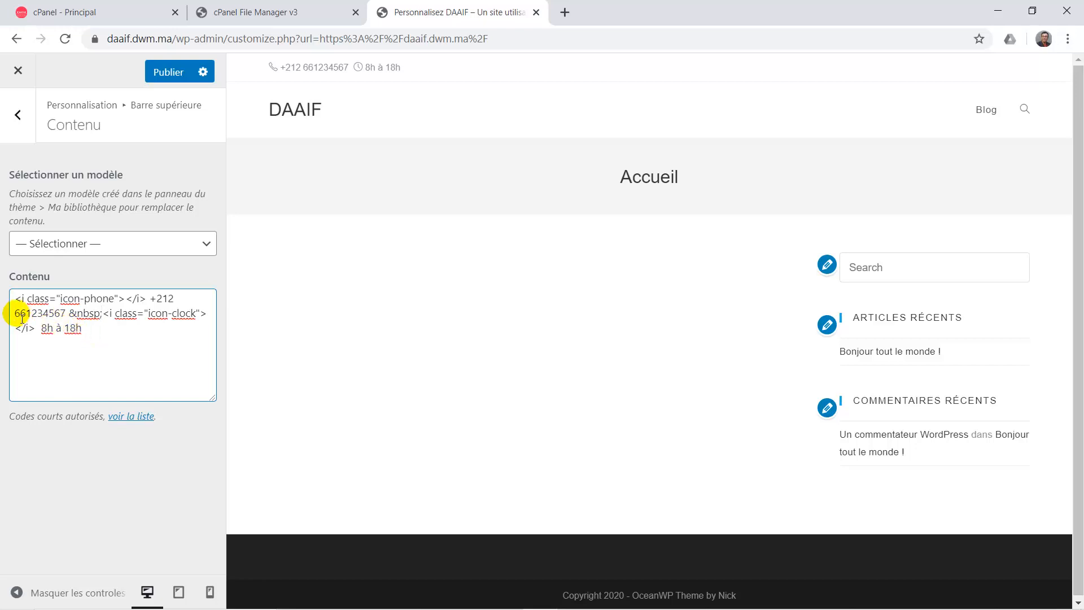
left_click(119, 300)
Add style="color:red" to both the phone and clock icon tags and publish the changes.
left_click(124, 304)
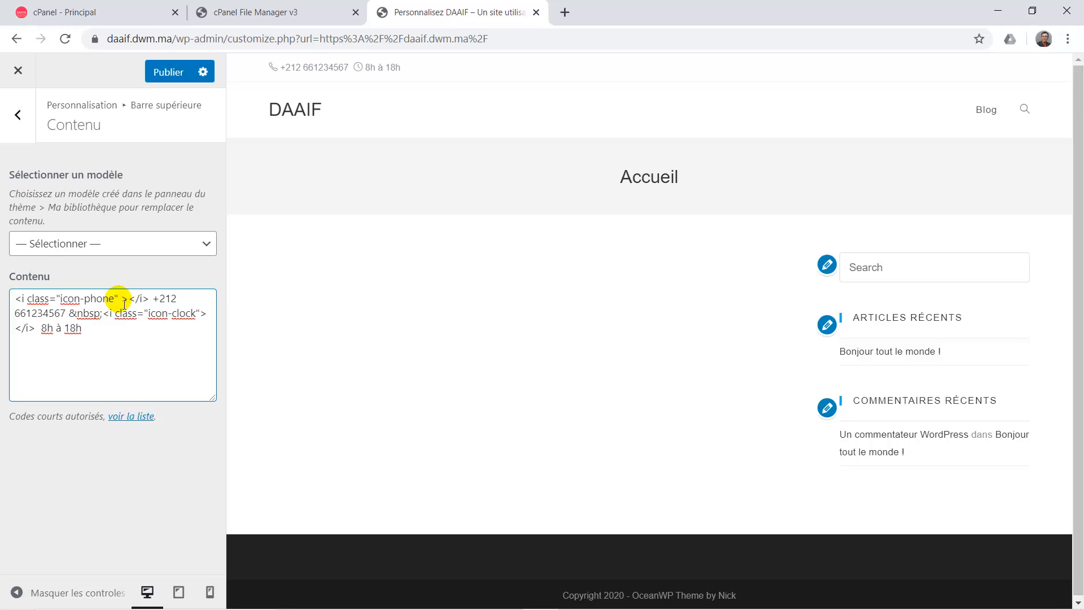
type("style=\"\"")
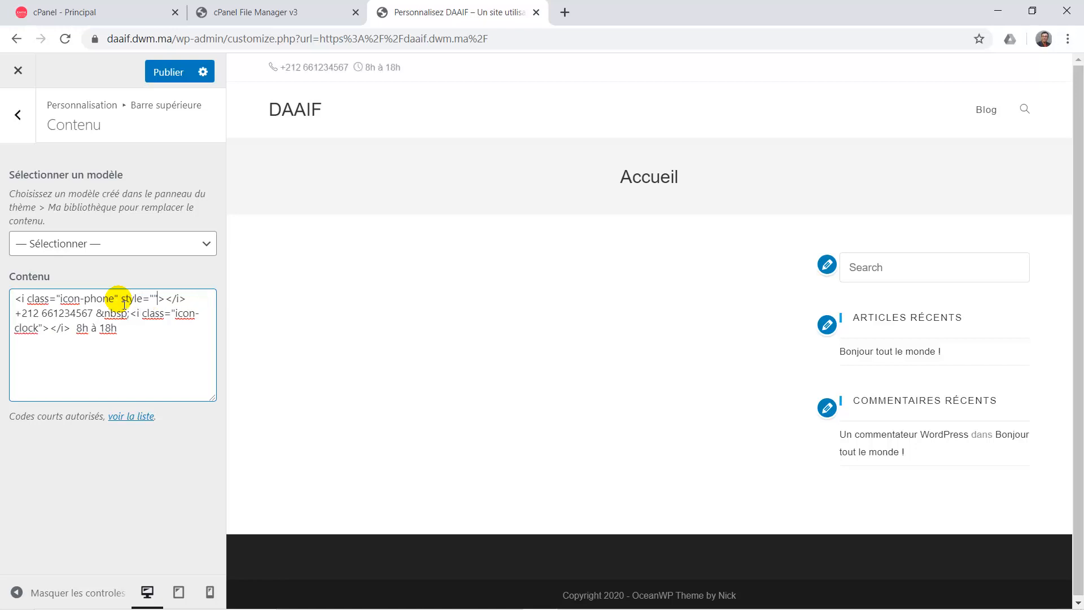
type("color:red")
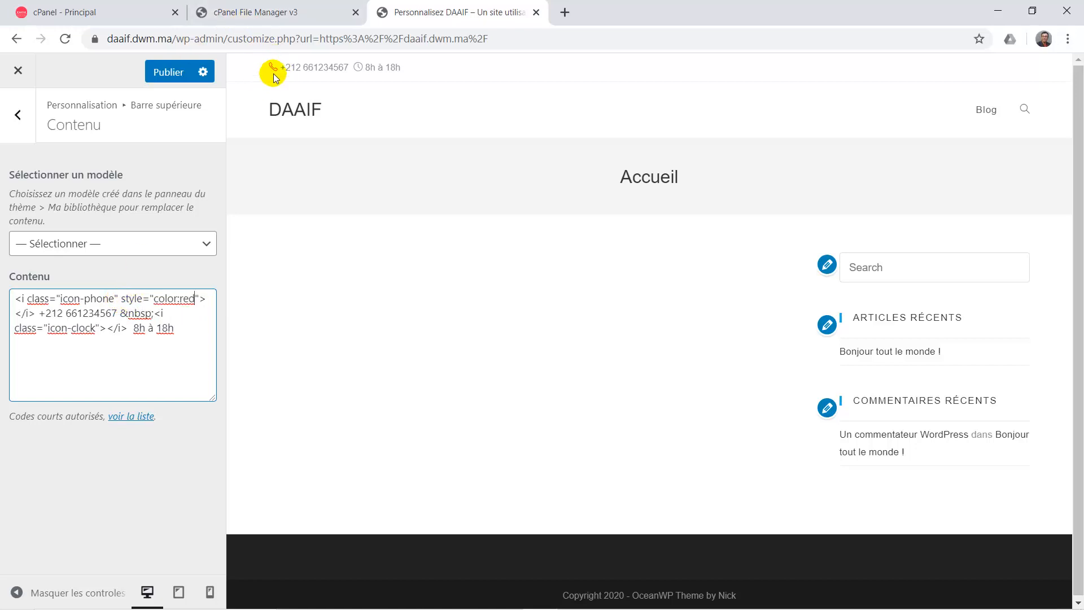
left_click(118, 299)
left_click(201, 299, "shift")
key("ctrl+c")
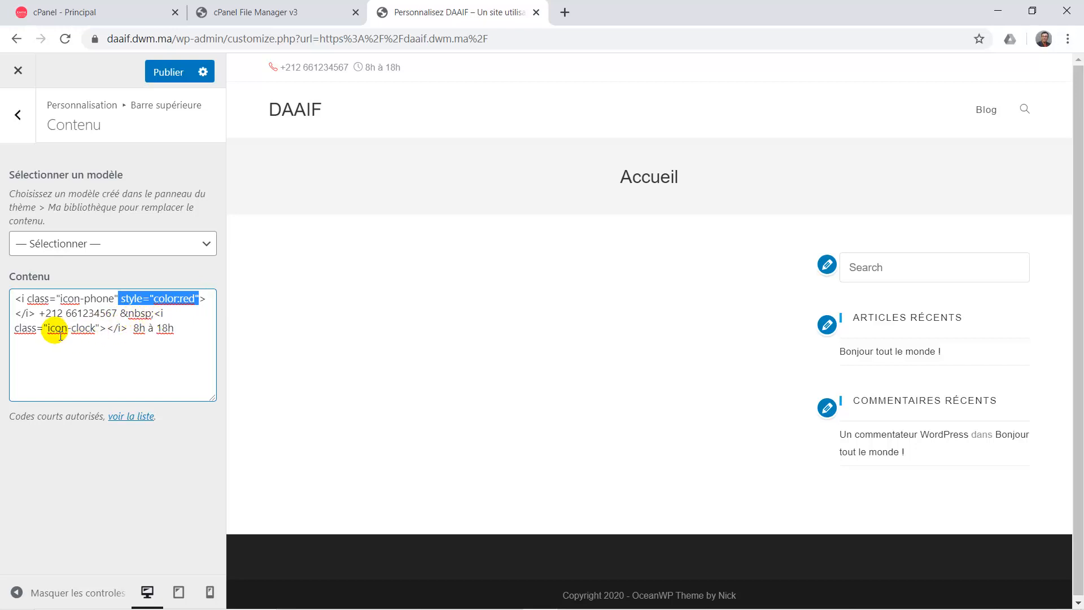
left_click(103, 332)
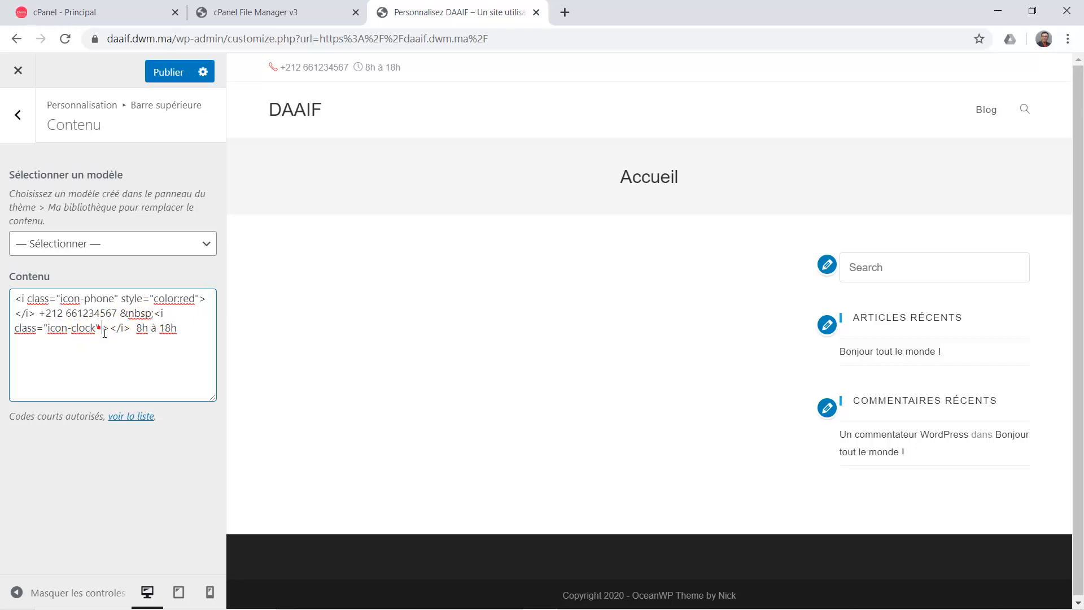
key("ctrl+v")
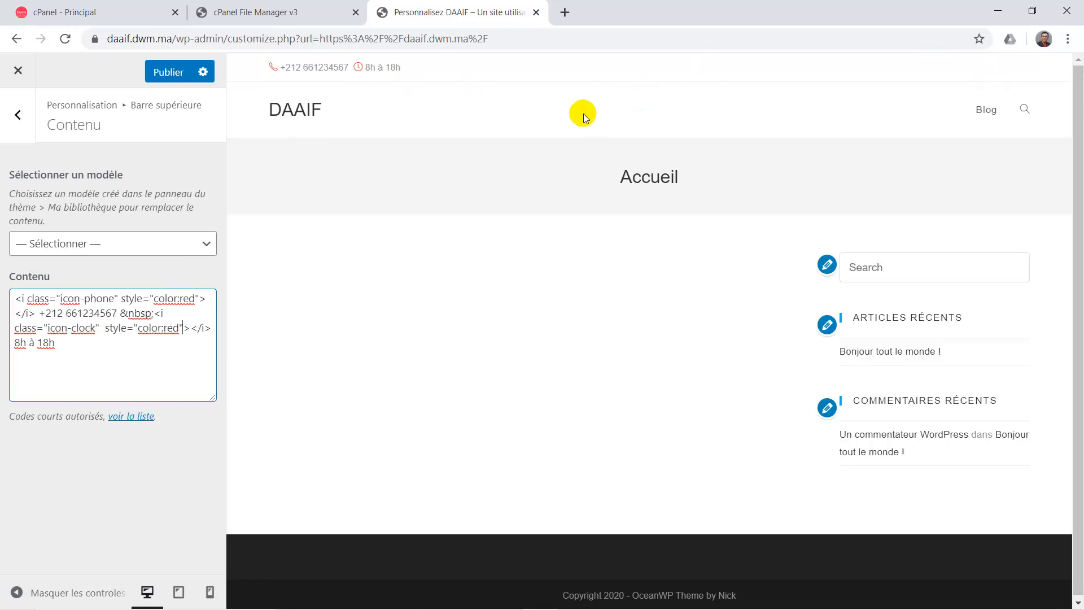
left_click(162, 81)
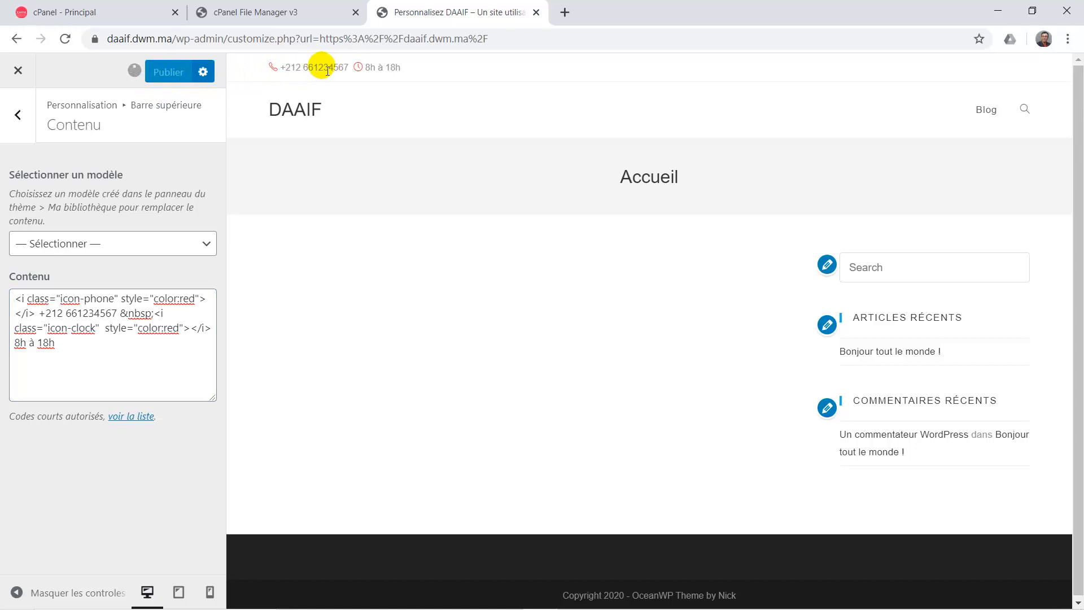
left_click(18, 115)
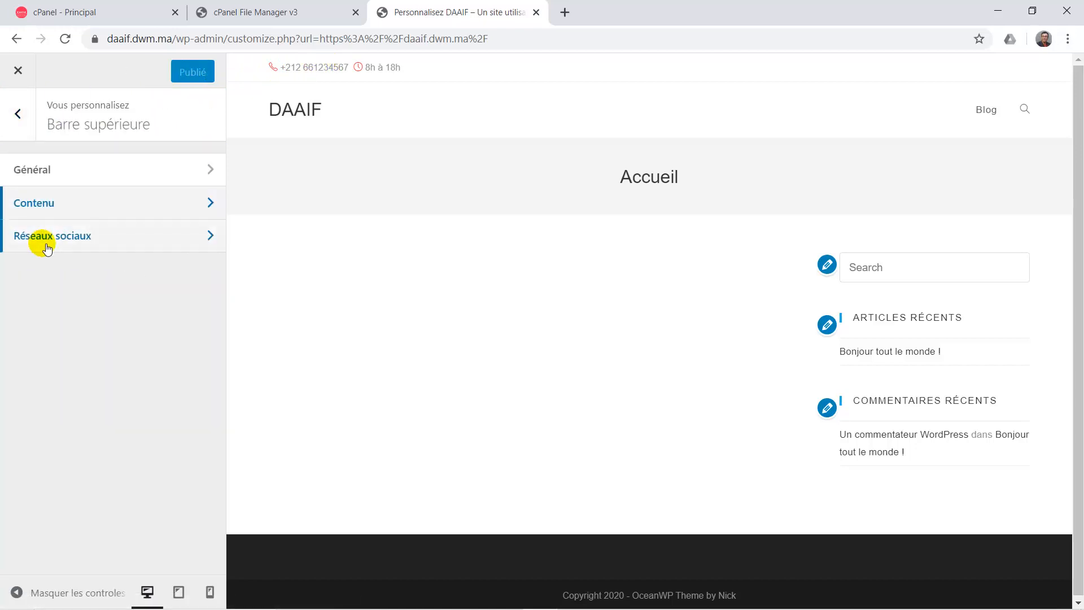
In Réseaux sociaux, set the Twitter, Facebook and Github links to #.
left_click(76, 236)
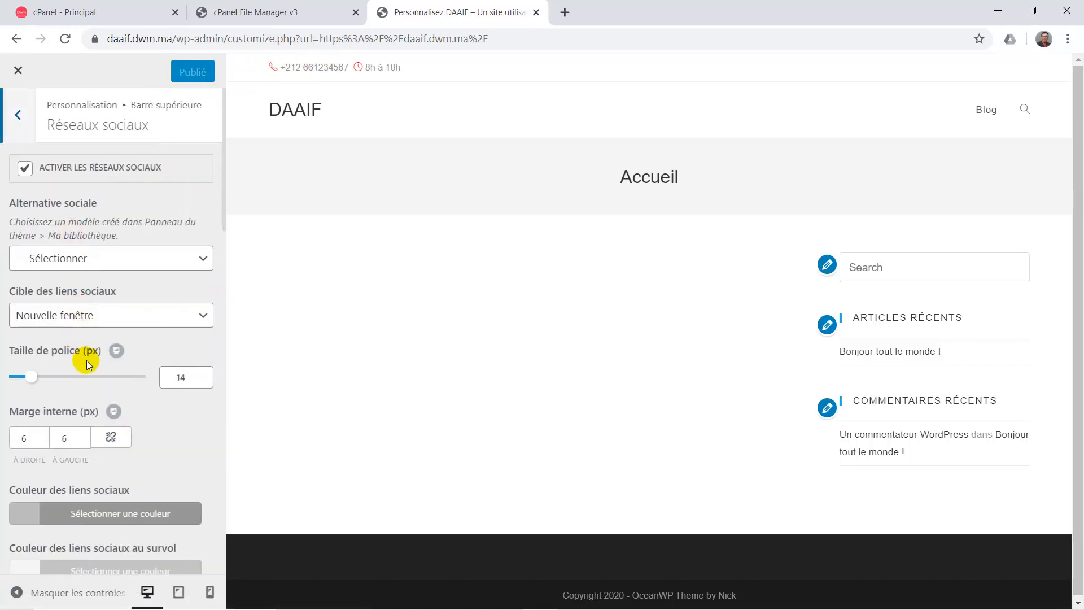
scroll(86, 361, "down", 5)
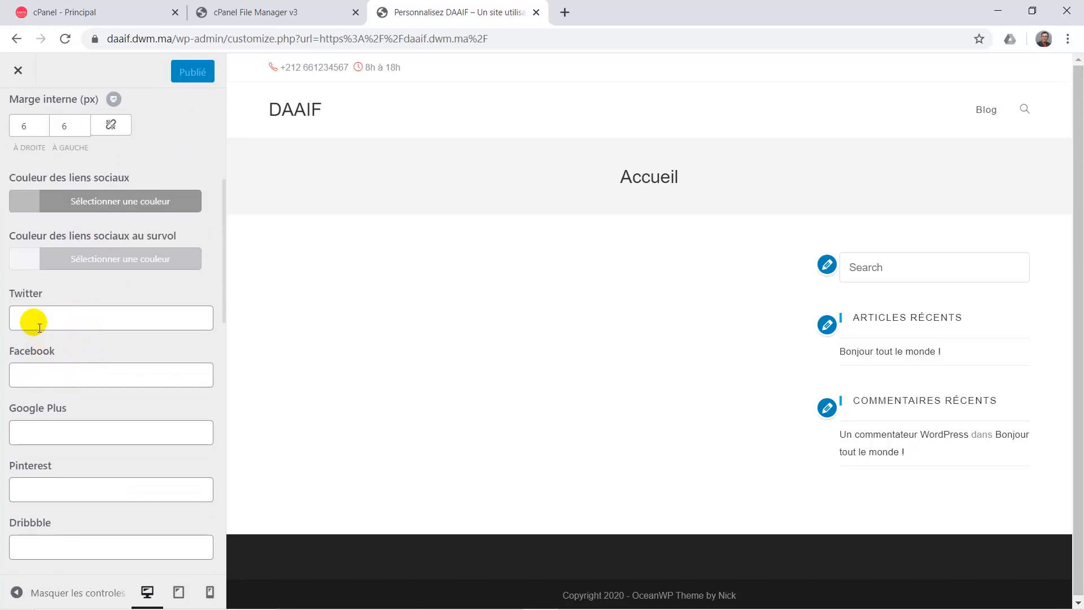
left_click(39, 323)
left_click(38, 323)
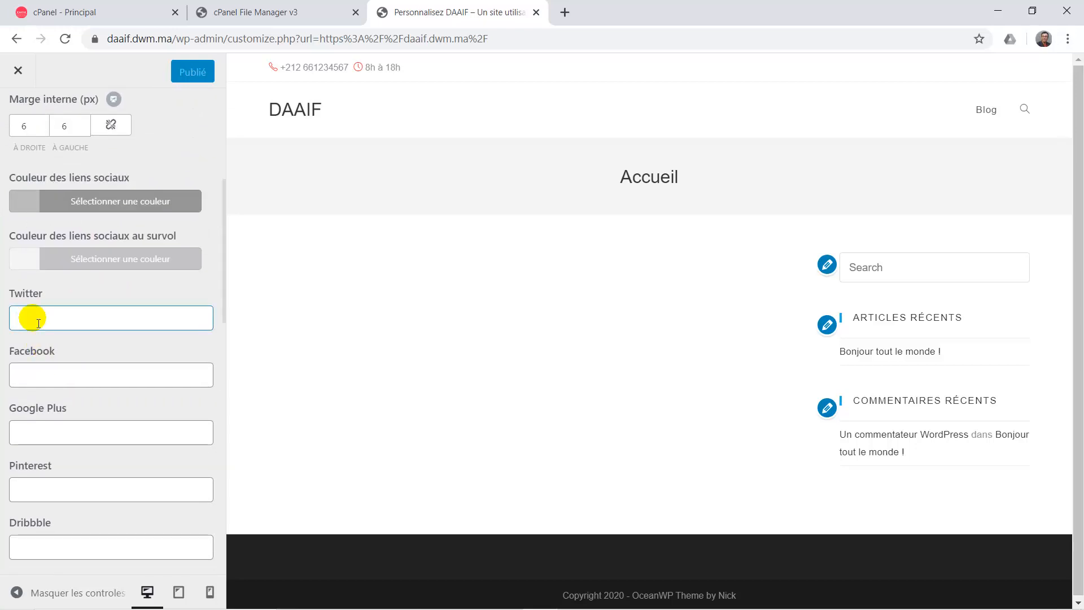
type("#")
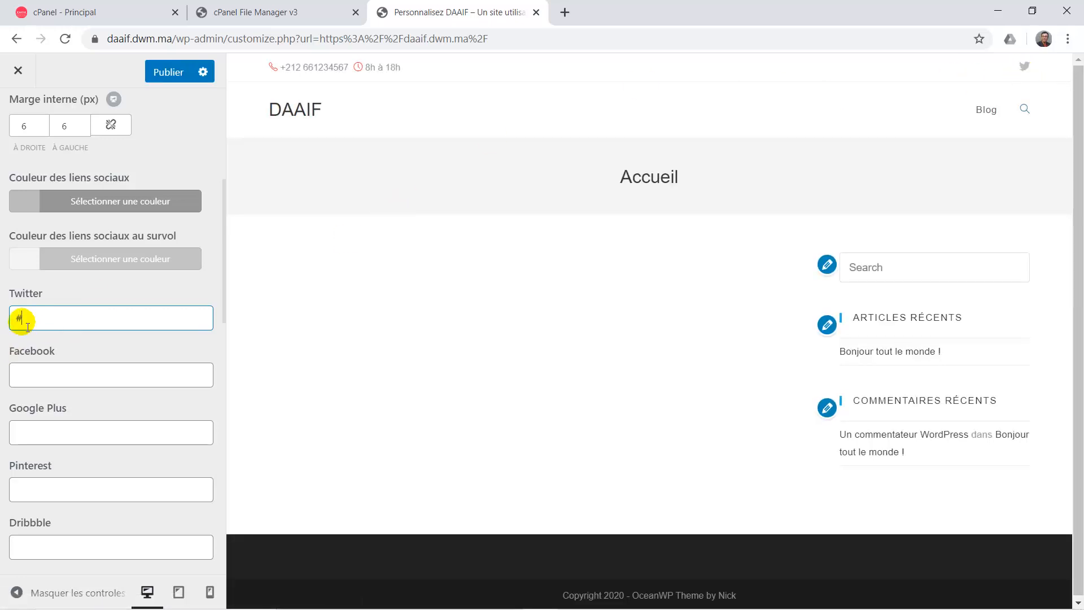
left_click(41, 379)
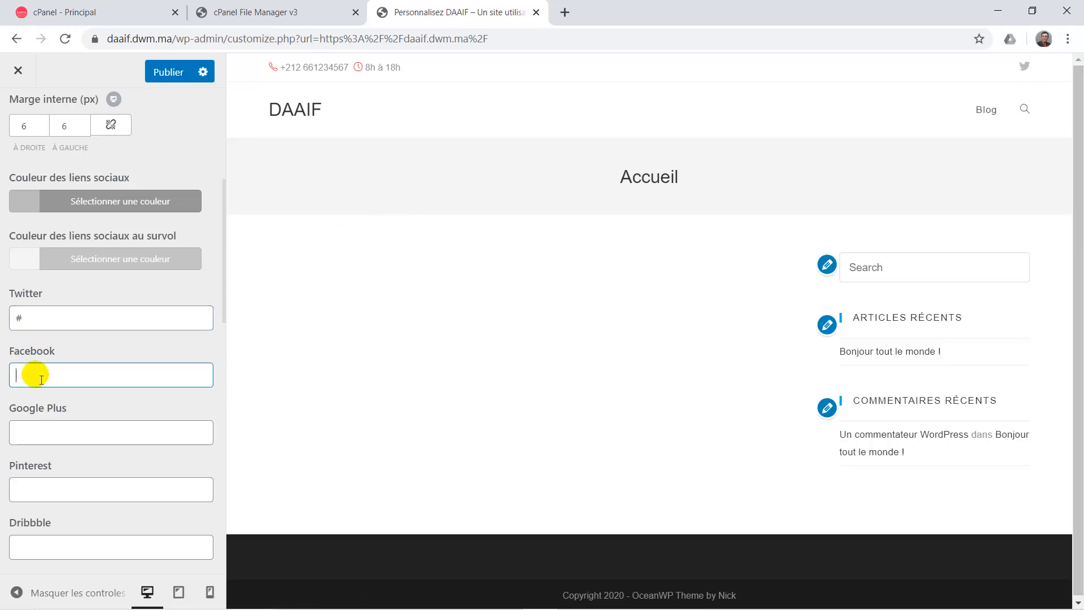
type("#")
scroll(77, 443, "down", 3)
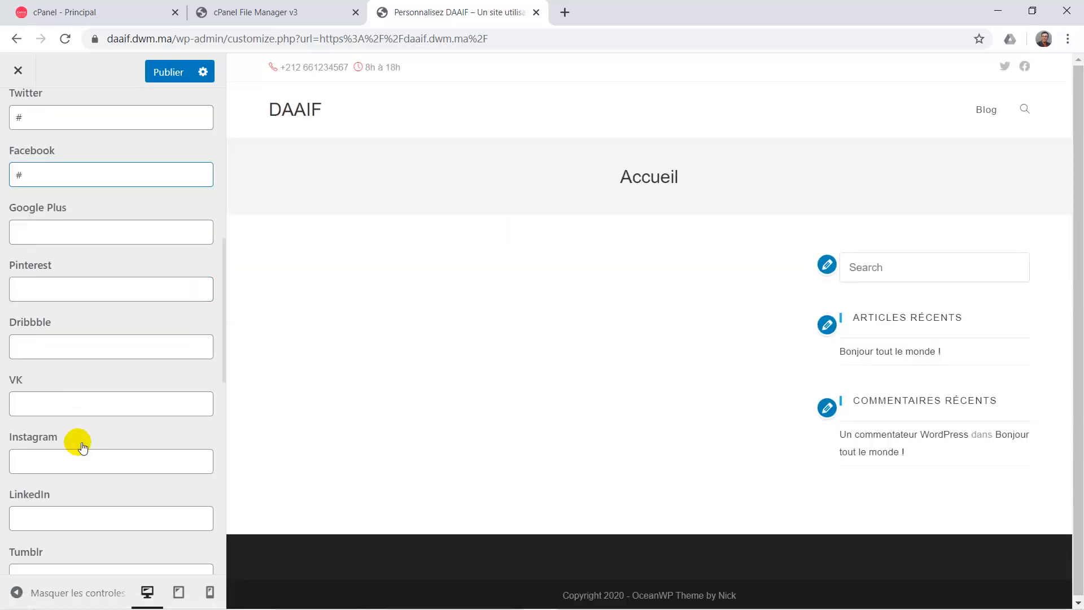
scroll(81, 447, "down", 4)
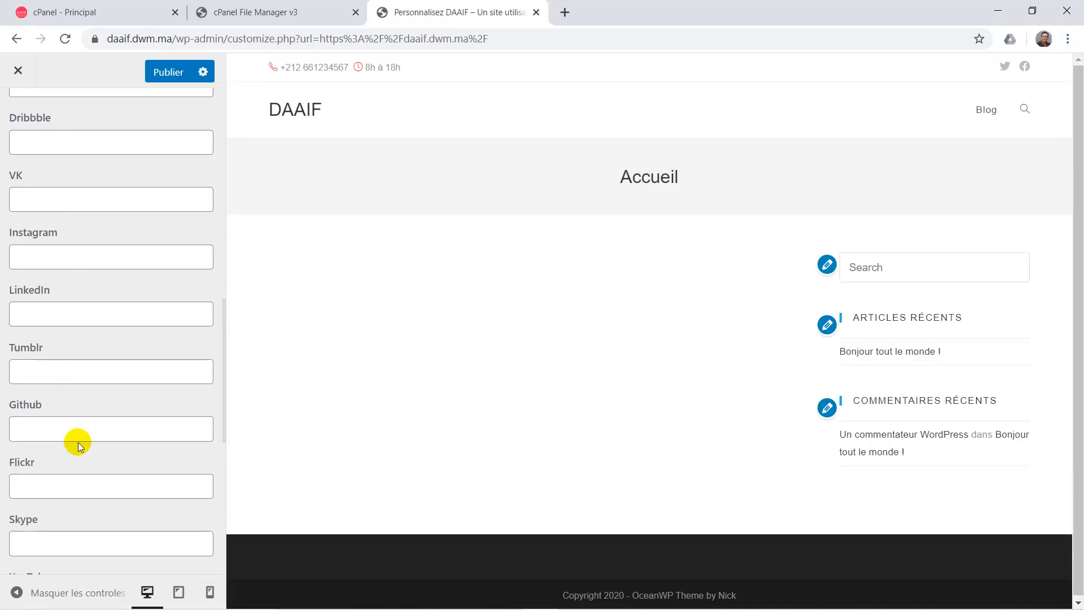
scroll(79, 443, "down", 1)
left_click(43, 401)
type("#")
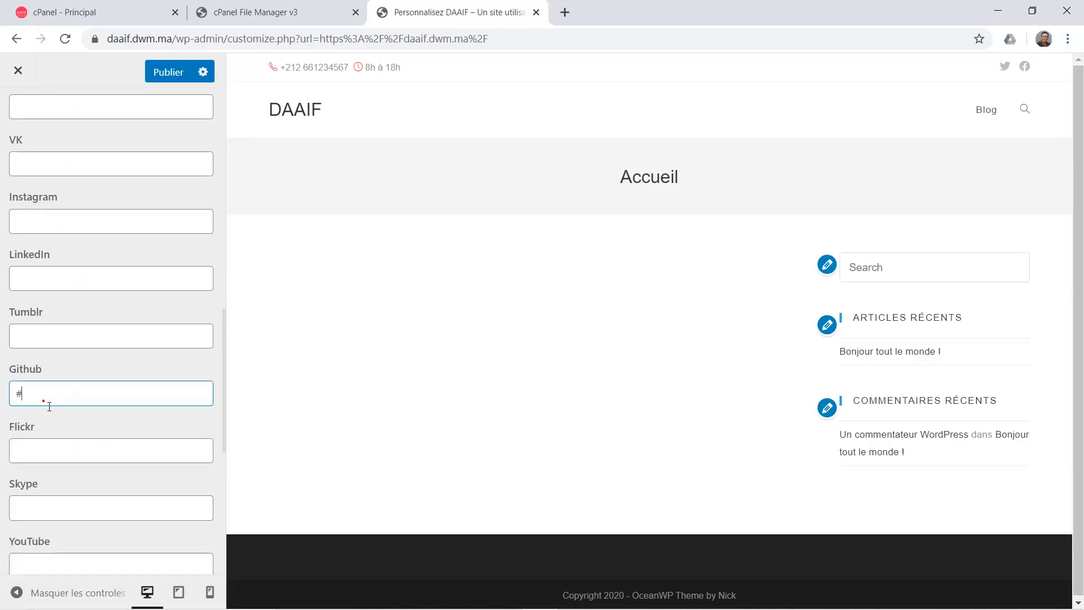
Set the YouTube link to # and re-enter # as the Github link.
scroll(113, 472, "down", 4)
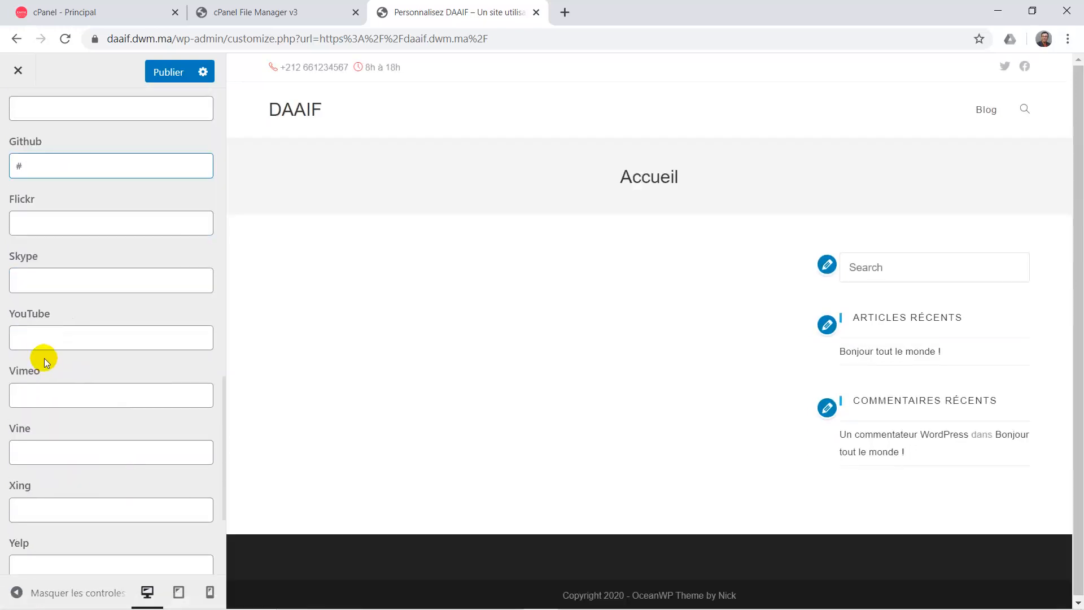
left_click(39, 341)
type("#")
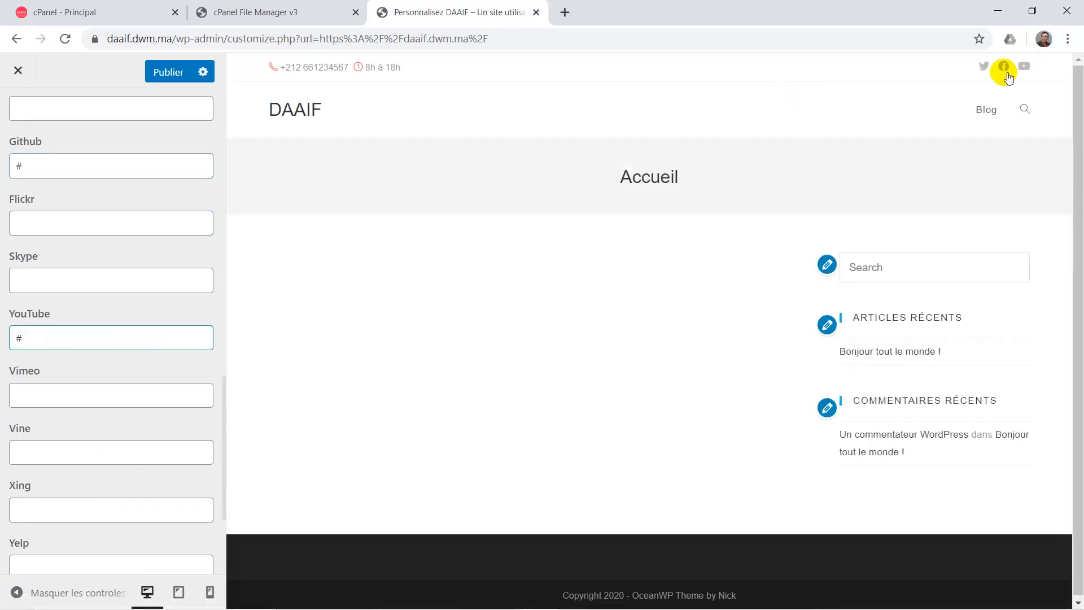
left_click(102, 392)
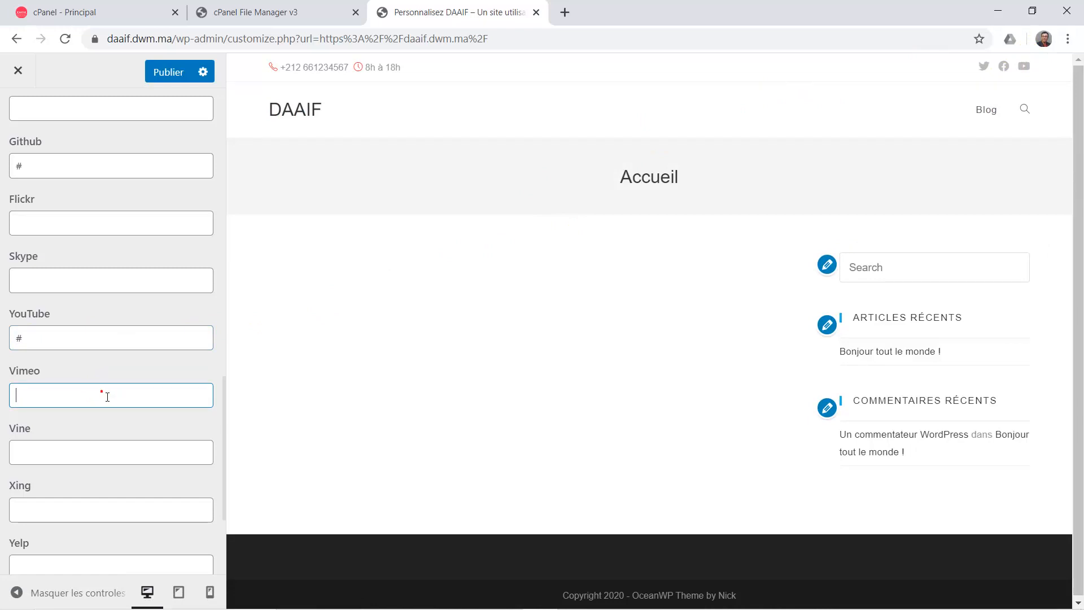
scroll(72, 235, "up", 1)
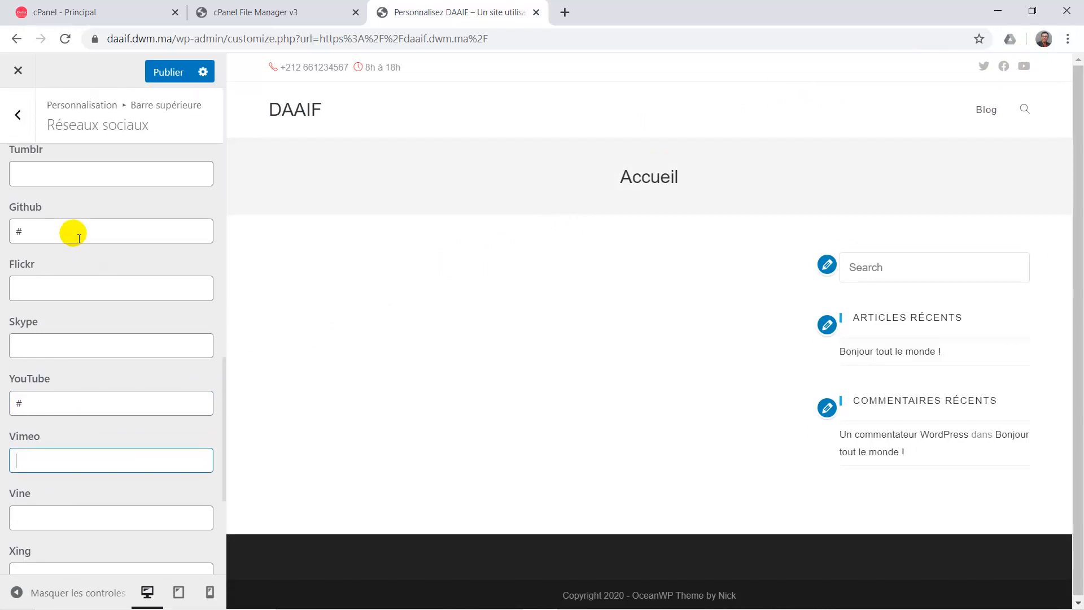
left_click(59, 235)
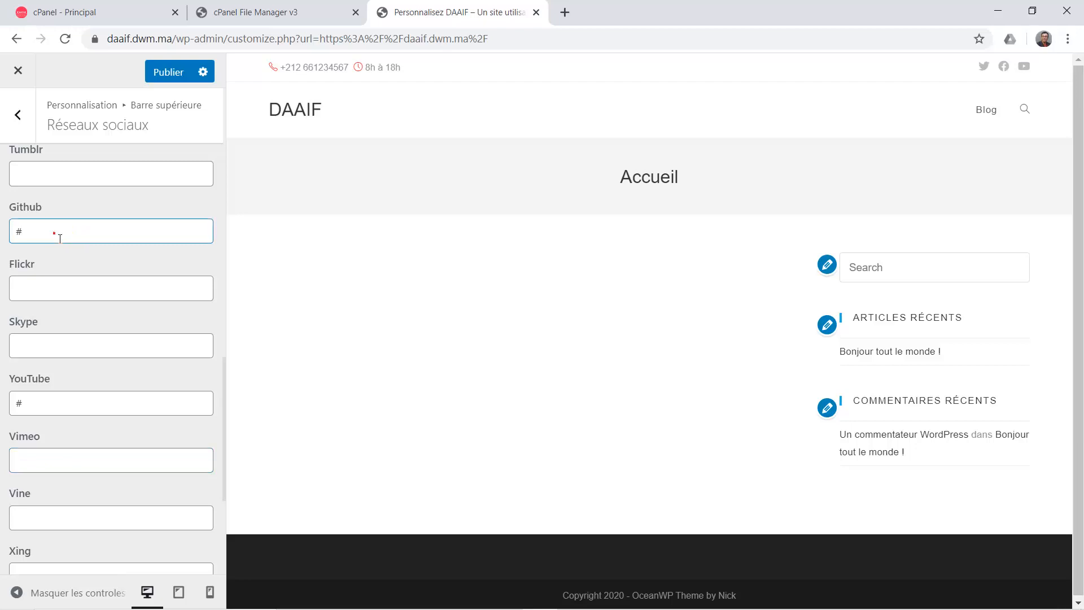
key("BackSpace")
type("#")
scroll(84, 346, "down", 2)
scroll(80, 342, "down", 4)
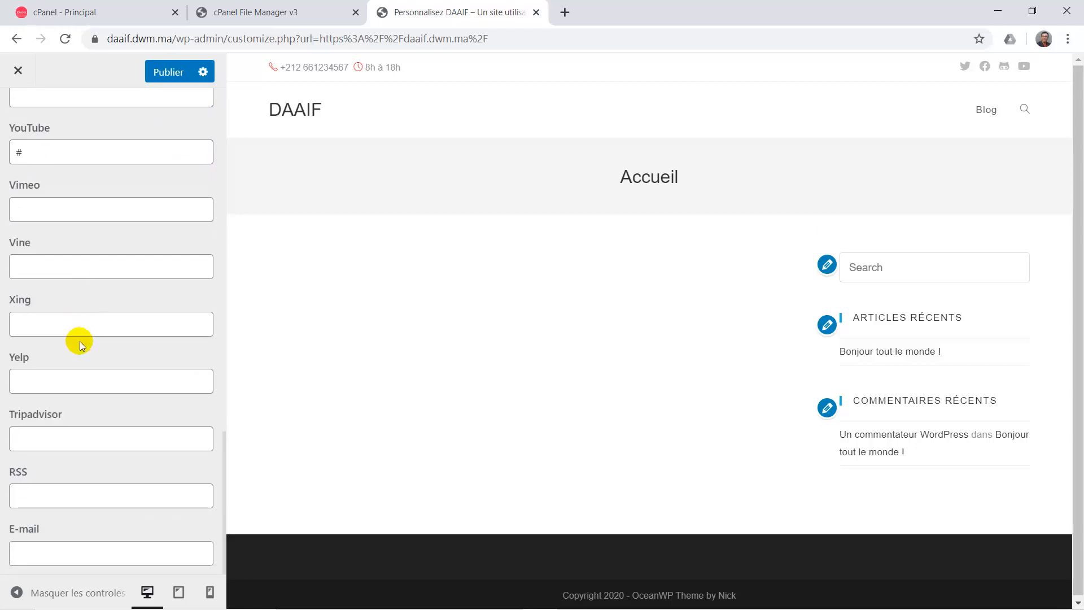
scroll(80, 341, "up", 9)
scroll(80, 340, "up", 2)
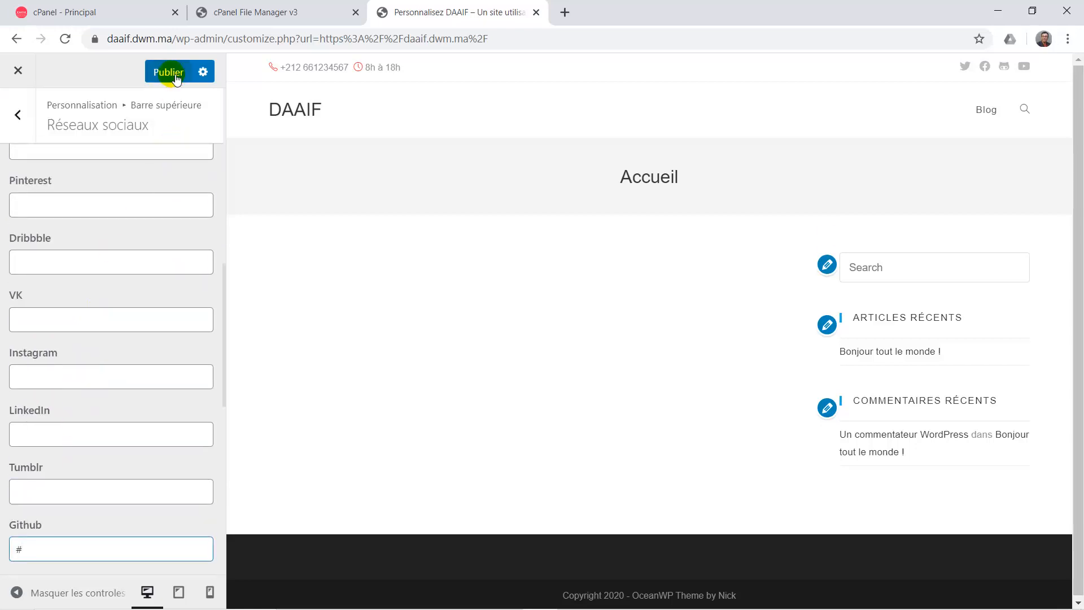
scroll(101, 298, "up", 1)
scroll(100, 298, "up", 1)
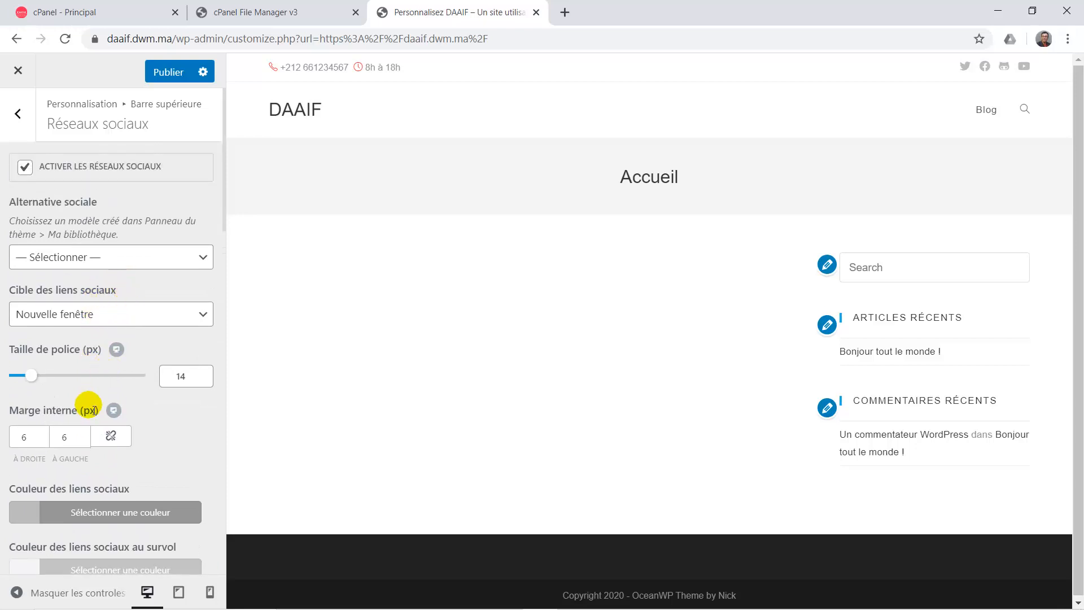
scroll(91, 408, "down", 1)
scroll(94, 409, "down", 1)
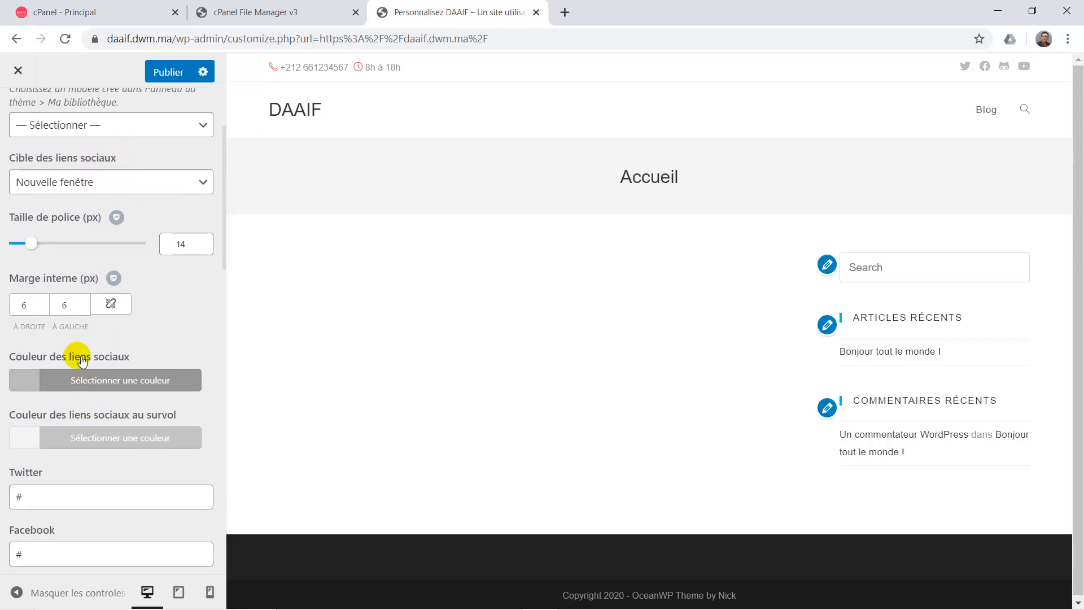
Set 'Couleur des liens sociaux au survol' to #fc1148 and publish the changes.
left_click(29, 384)
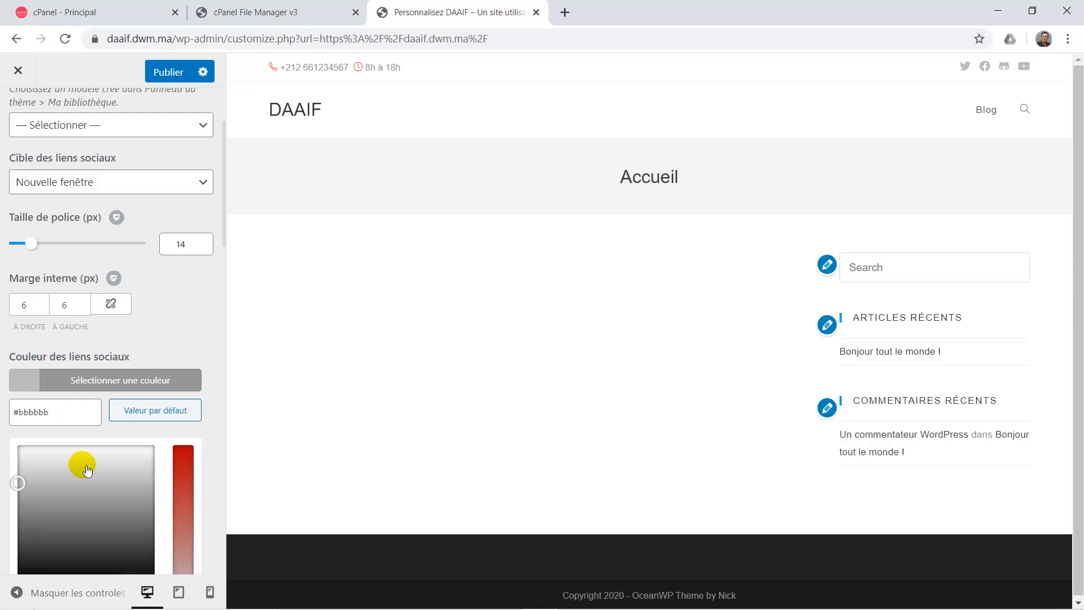
scroll(204, 464, "down", 2)
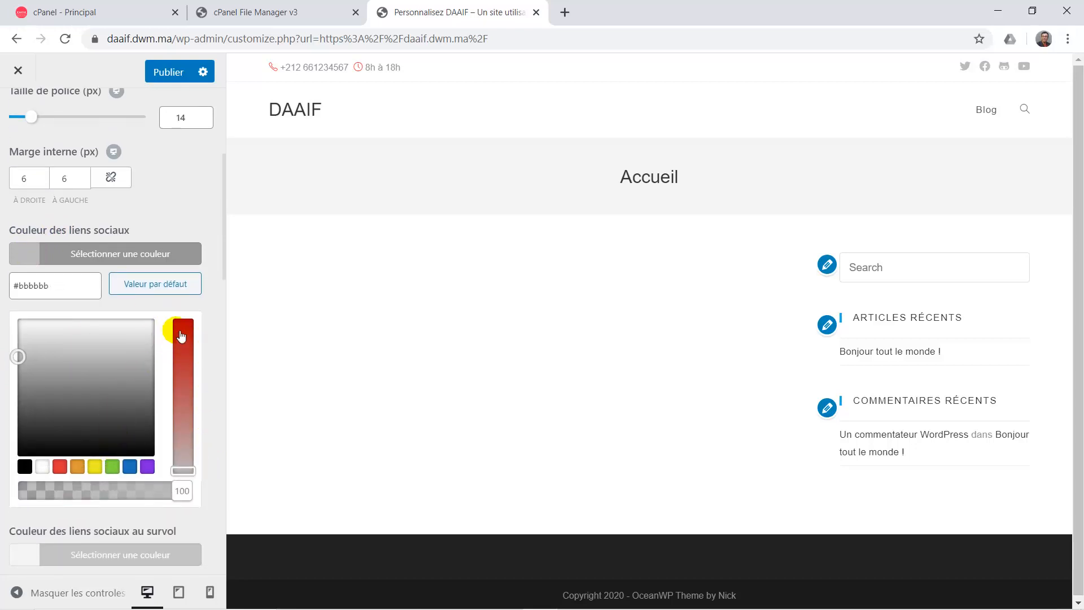
left_click(25, 251)
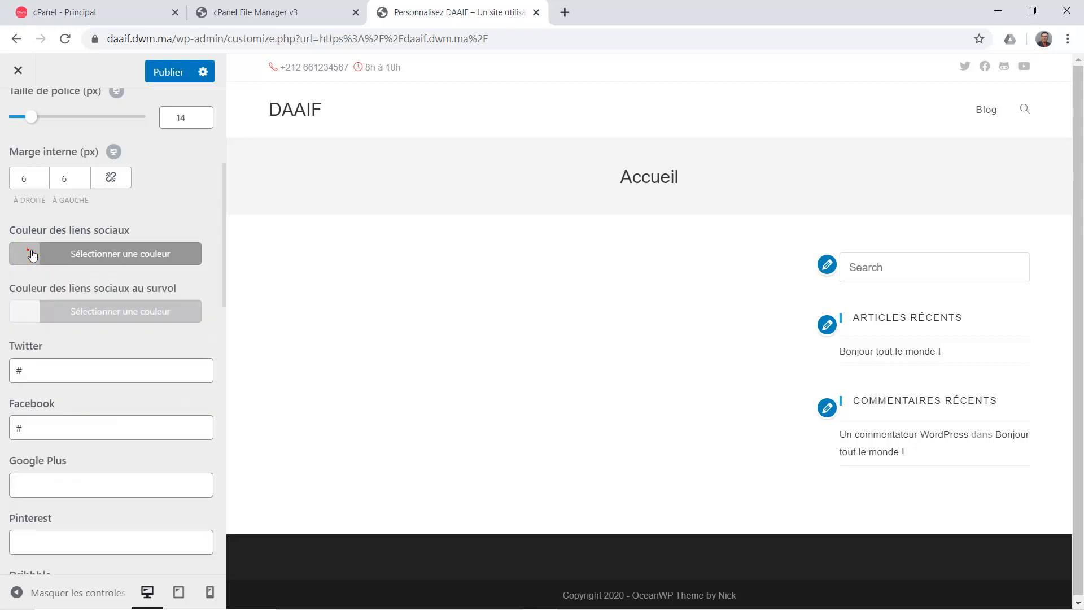
left_click(30, 316)
left_click(61, 524)
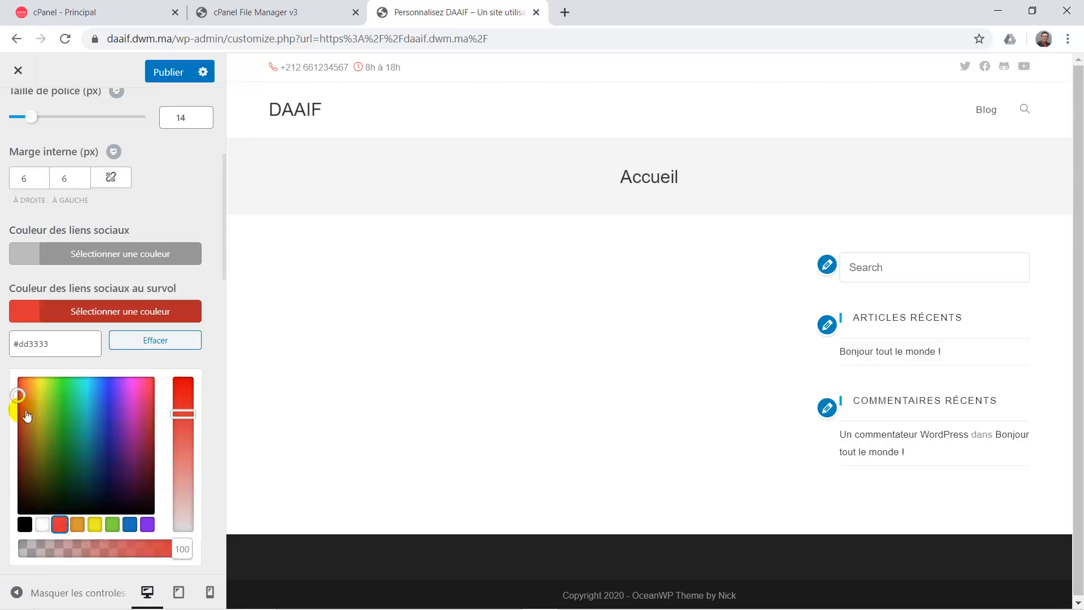
left_click_drag(25, 389, 151, 377)
left_click(193, 405)
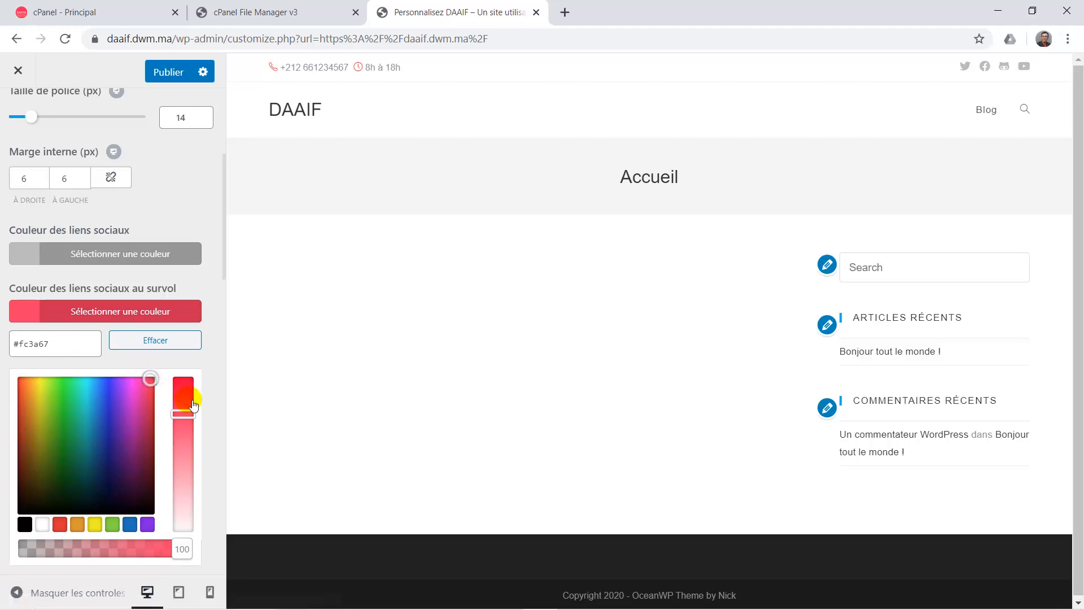
left_click(191, 397)
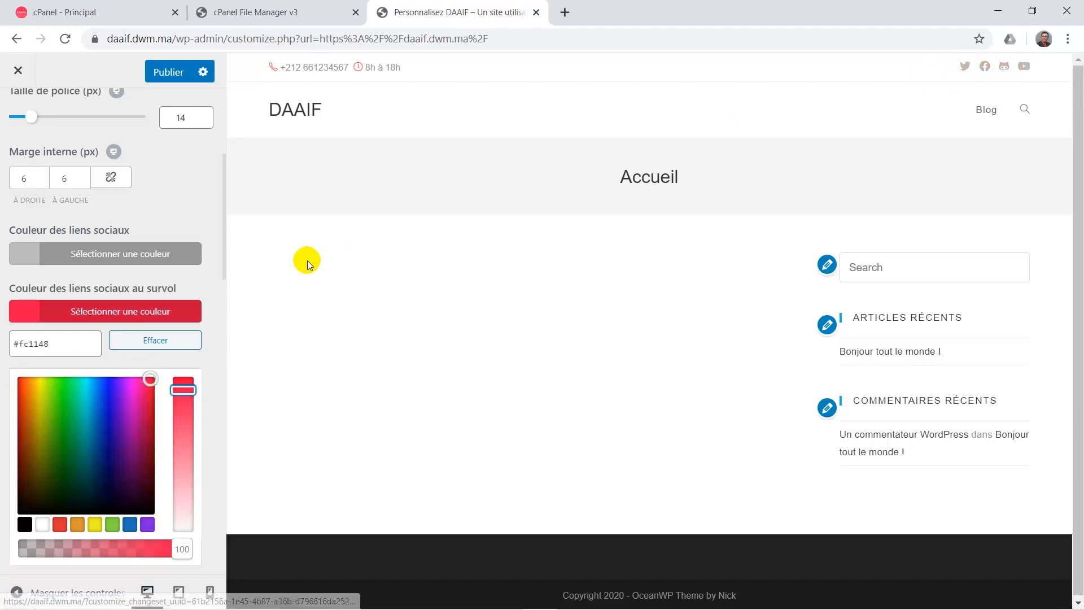
left_click(162, 77)
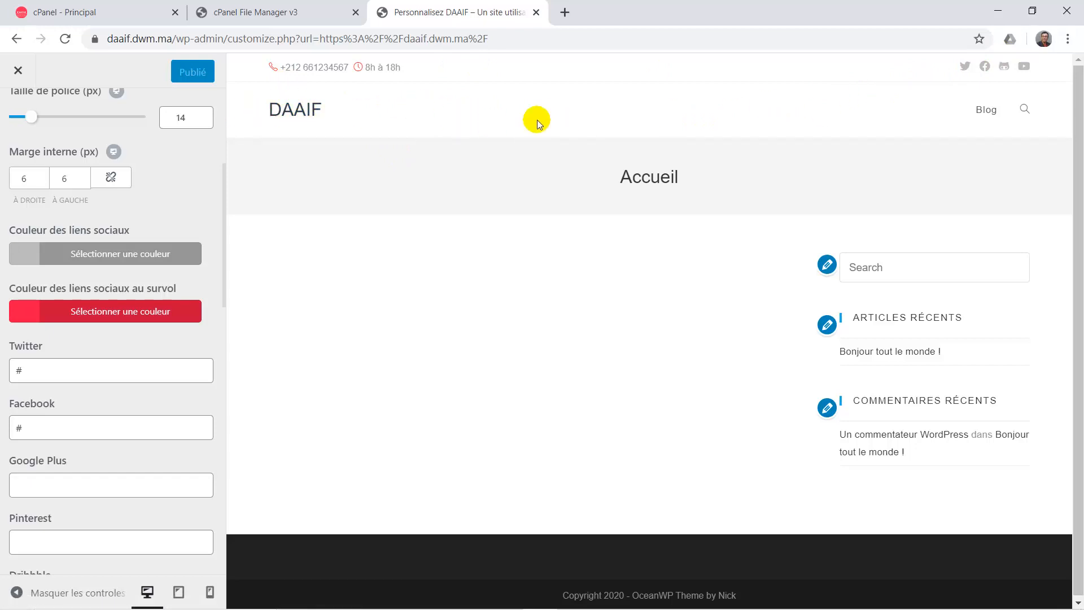
scroll(169, 217, "up", 5)
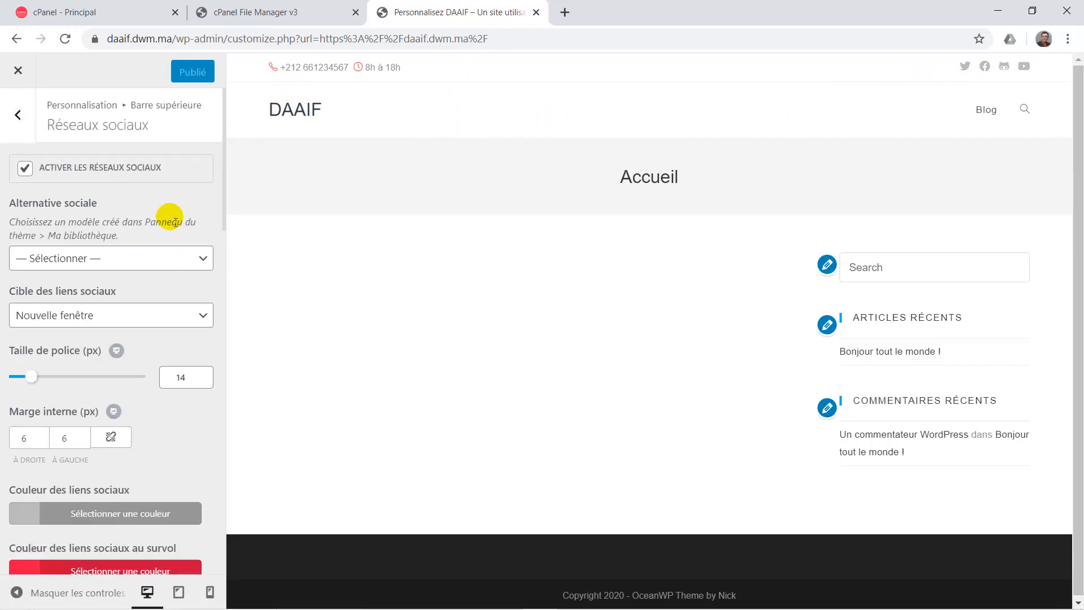
Back out to the top-level section list, glance at En-tête, and return.
left_click(23, 119)
left_click(26, 126)
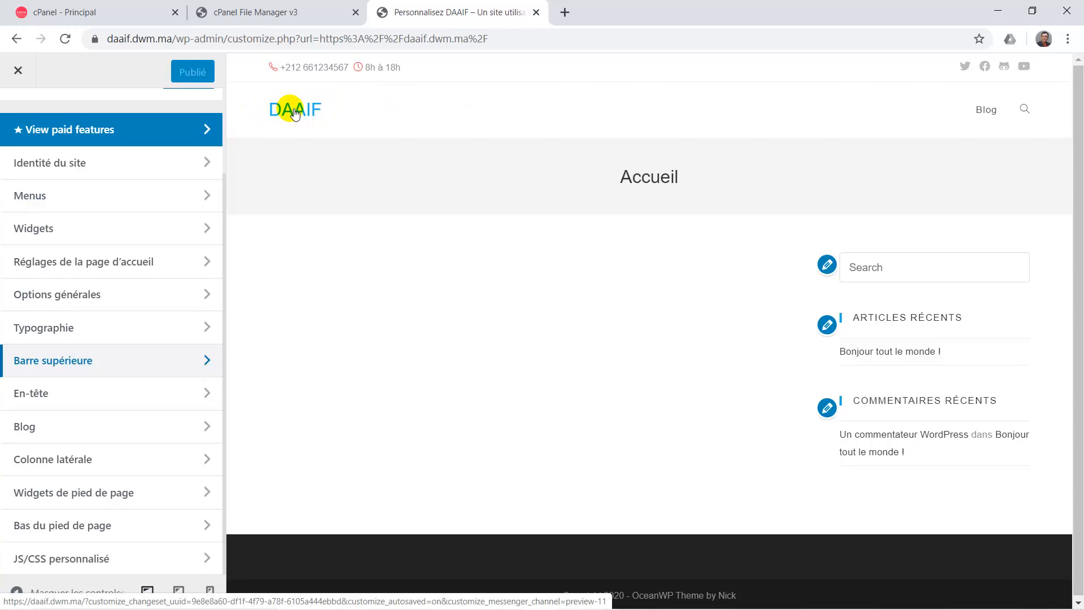
scroll(174, 237, "up", 2)
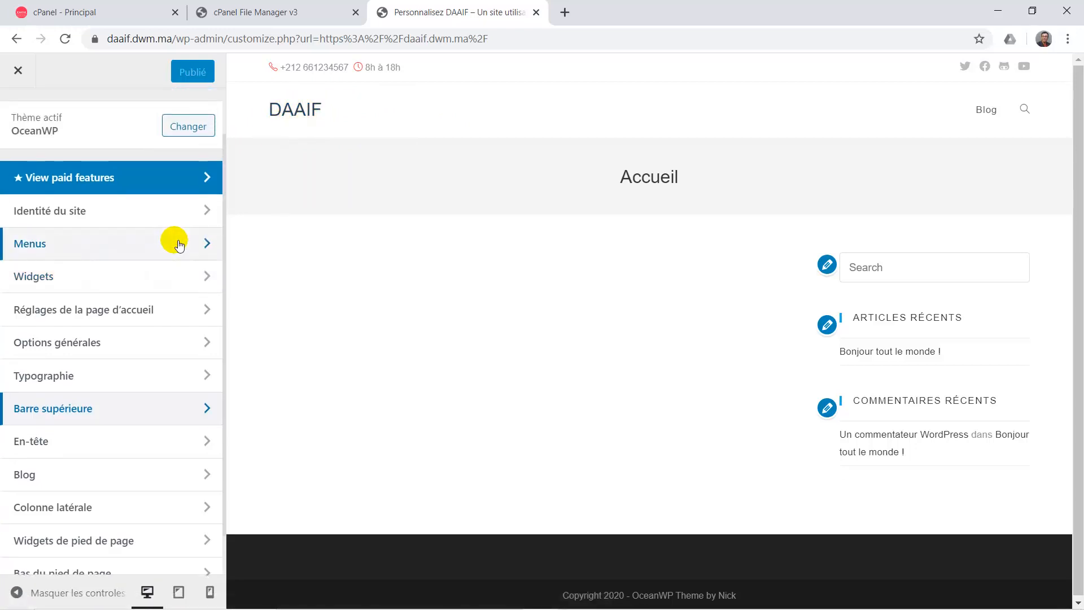
scroll(176, 239, "down", 1)
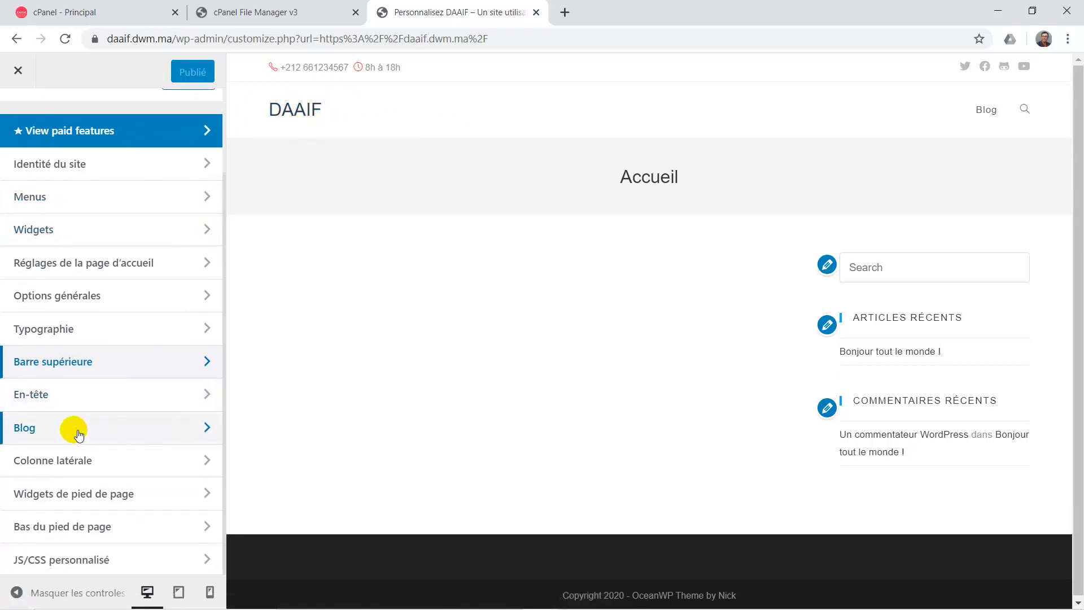
left_click(78, 407)
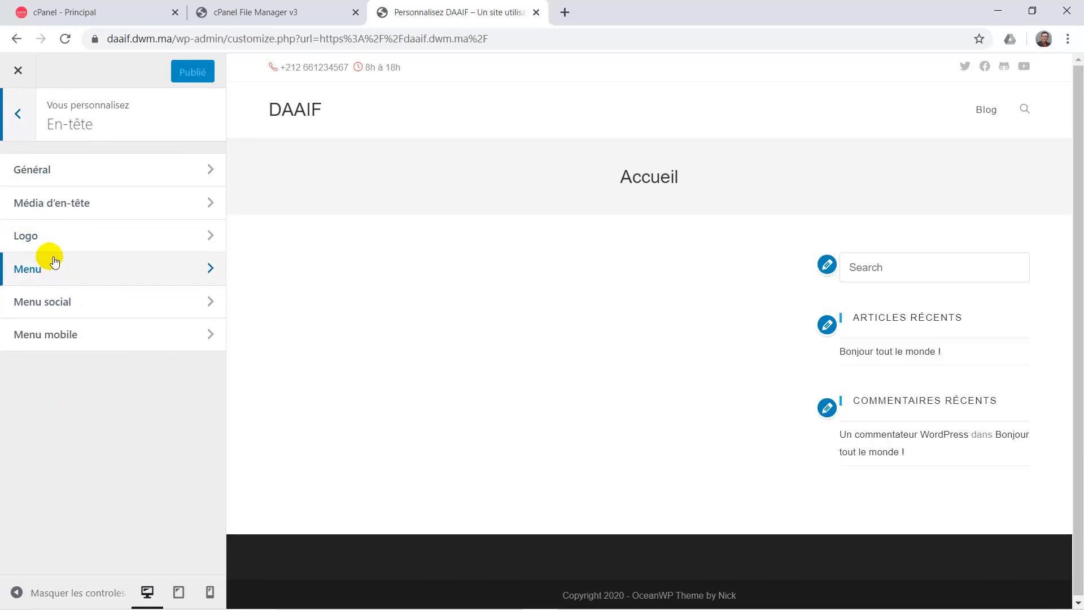
left_click(24, 129)
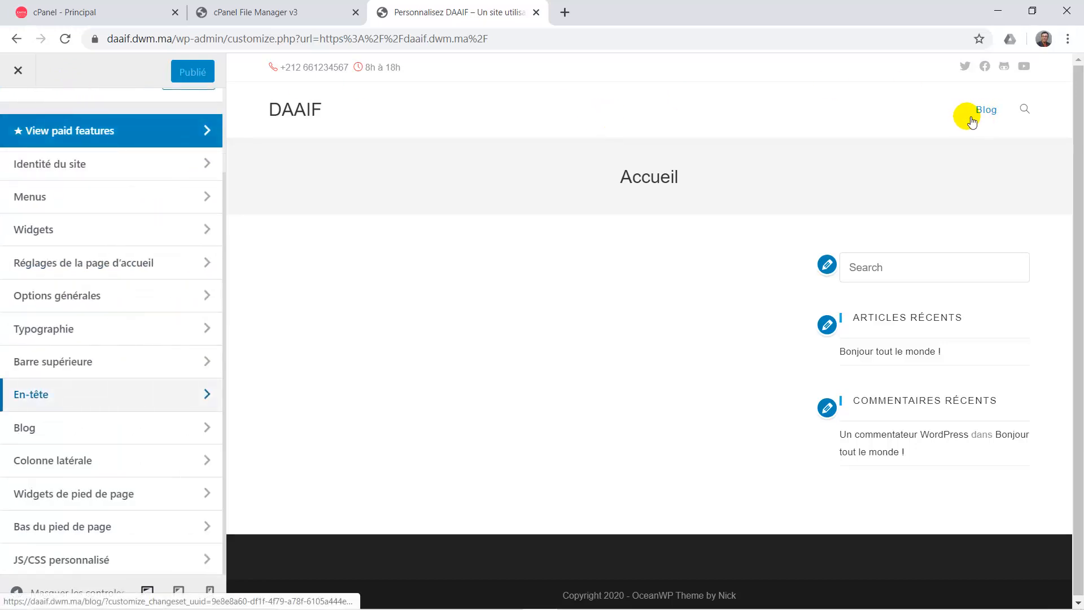
Open Menus › Main Menu and show the Ajouter des éléments panel.
left_click(97, 197)
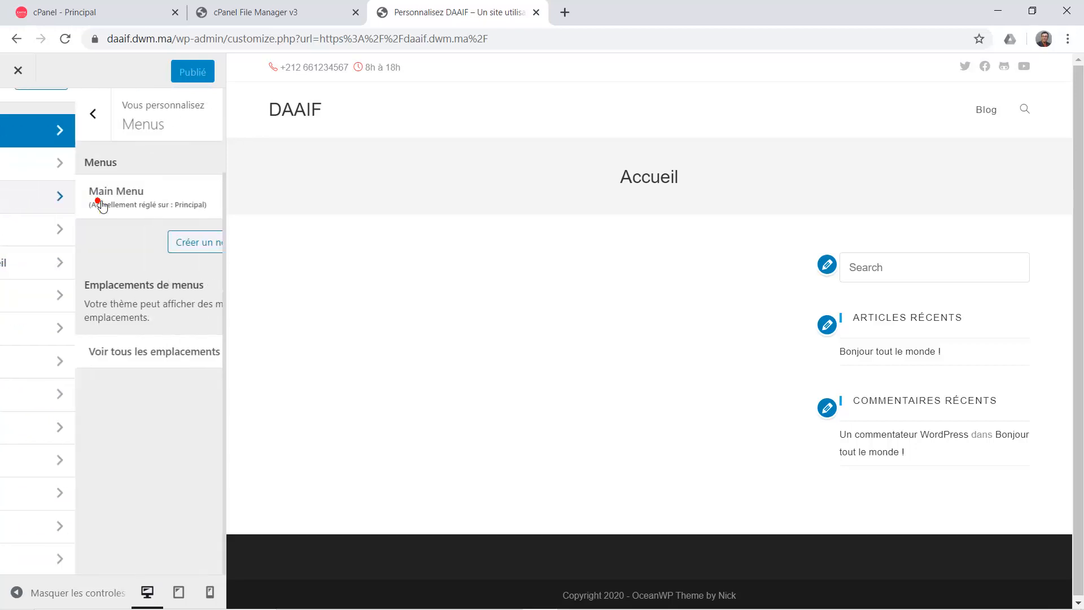
left_click(81, 203)
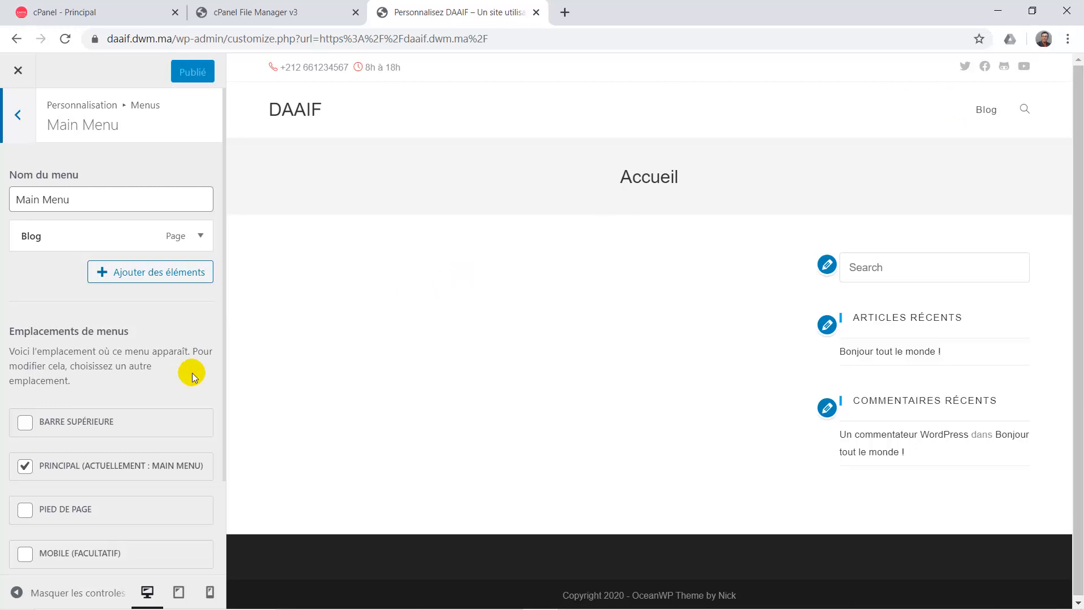
scroll(190, 374, "down", 2)
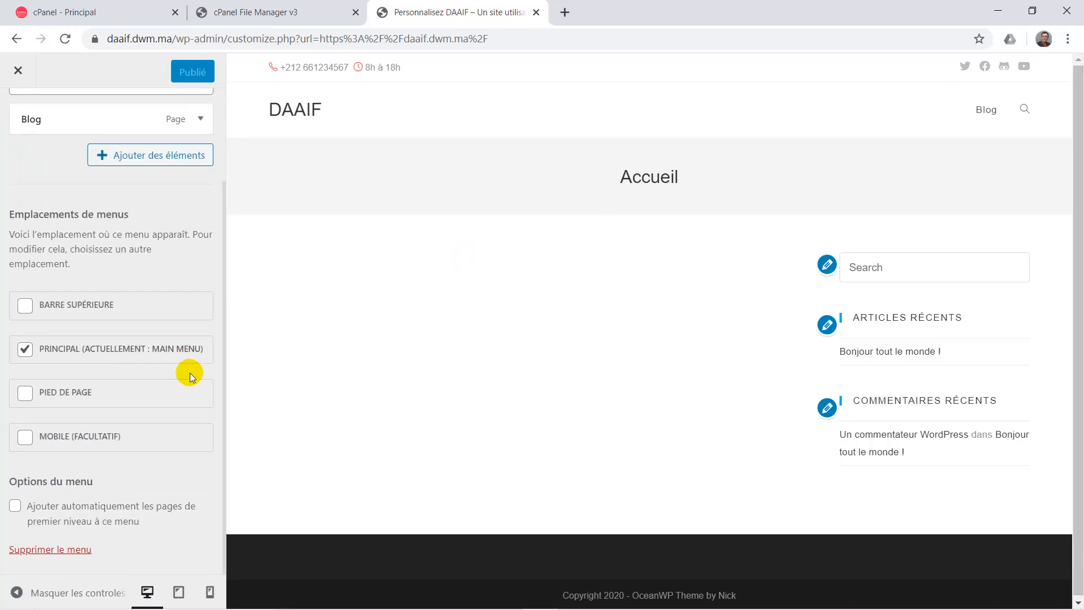
scroll(190, 372, "up", 2)
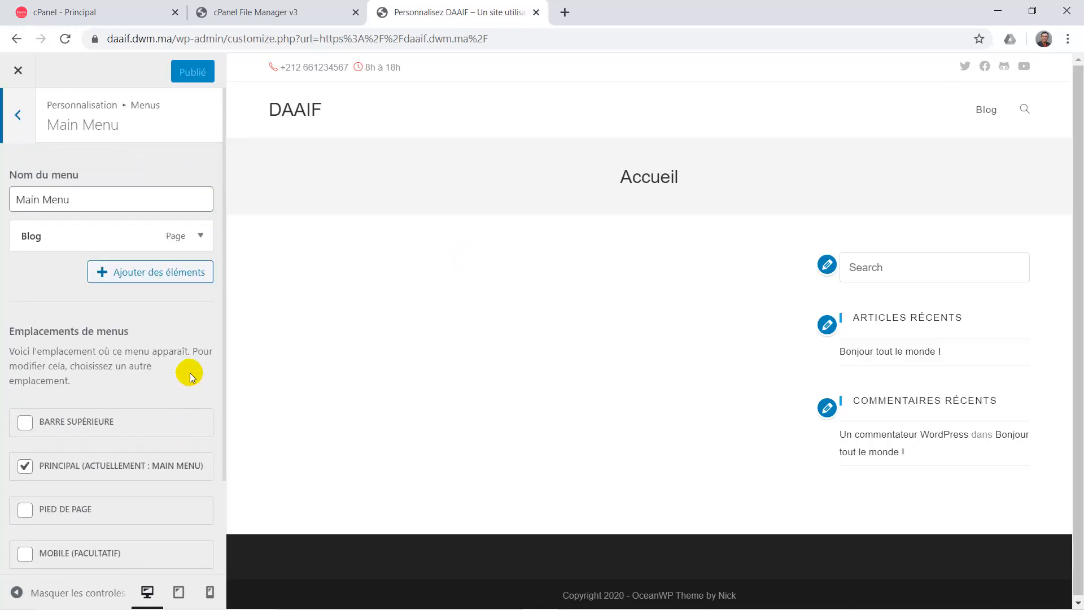
left_click(141, 276)
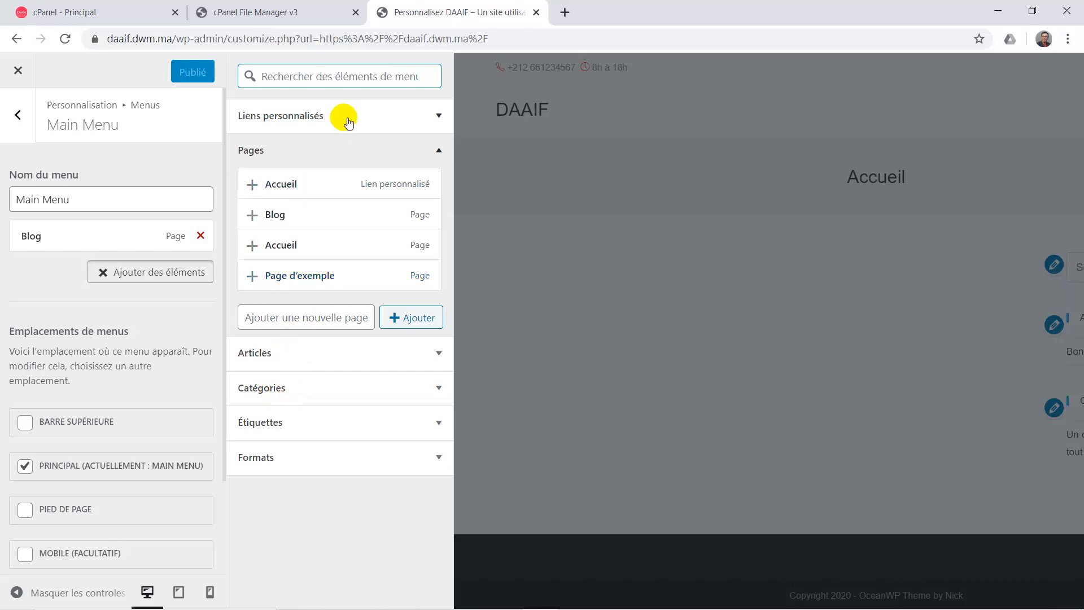
Add an 'A propos' custom link pointing to /#apropos to the Main Menu.
left_click(368, 113)
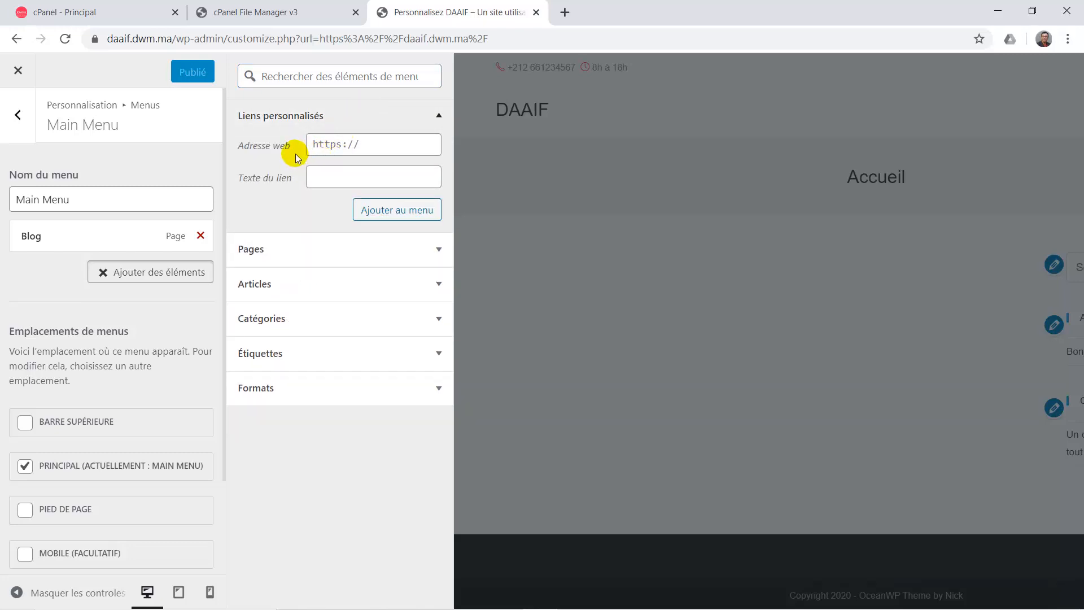
left_click(333, 145)
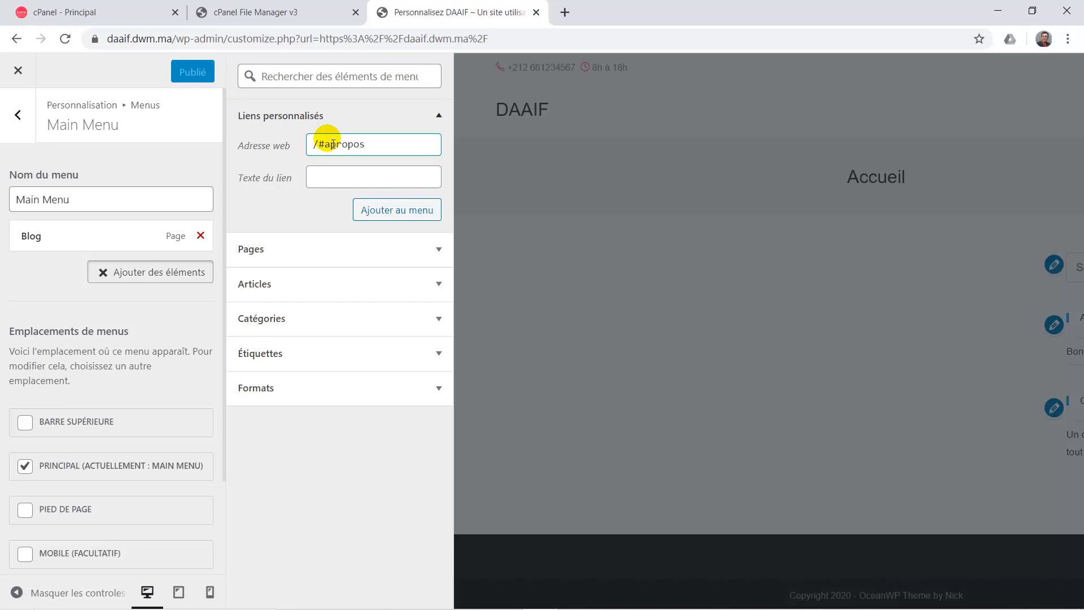
left_click(323, 145)
left_click(325, 149)
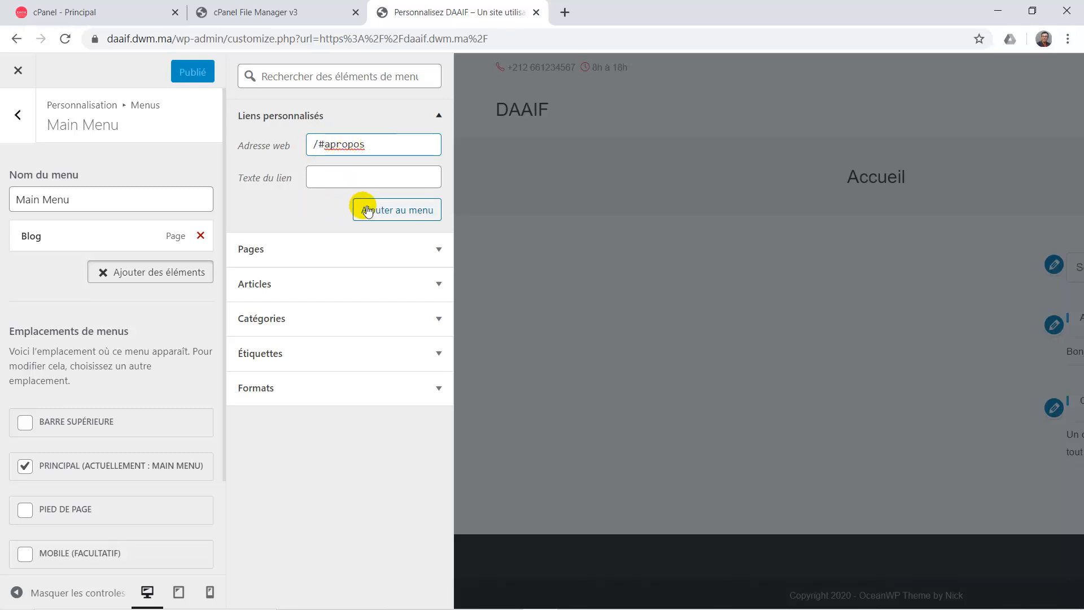
left_click(322, 179)
type("A propos")
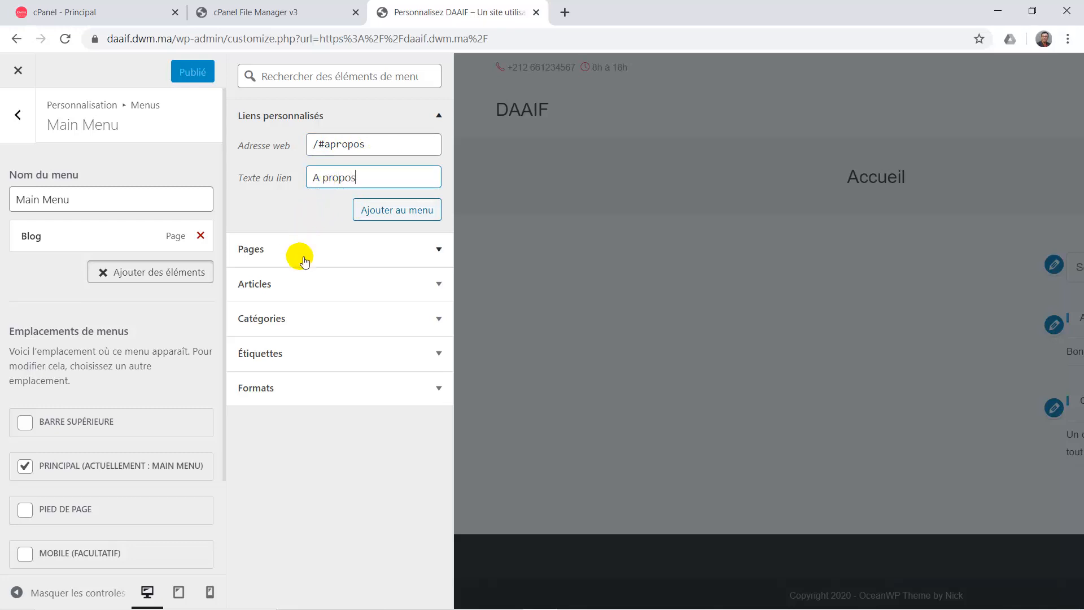
left_click(398, 211)
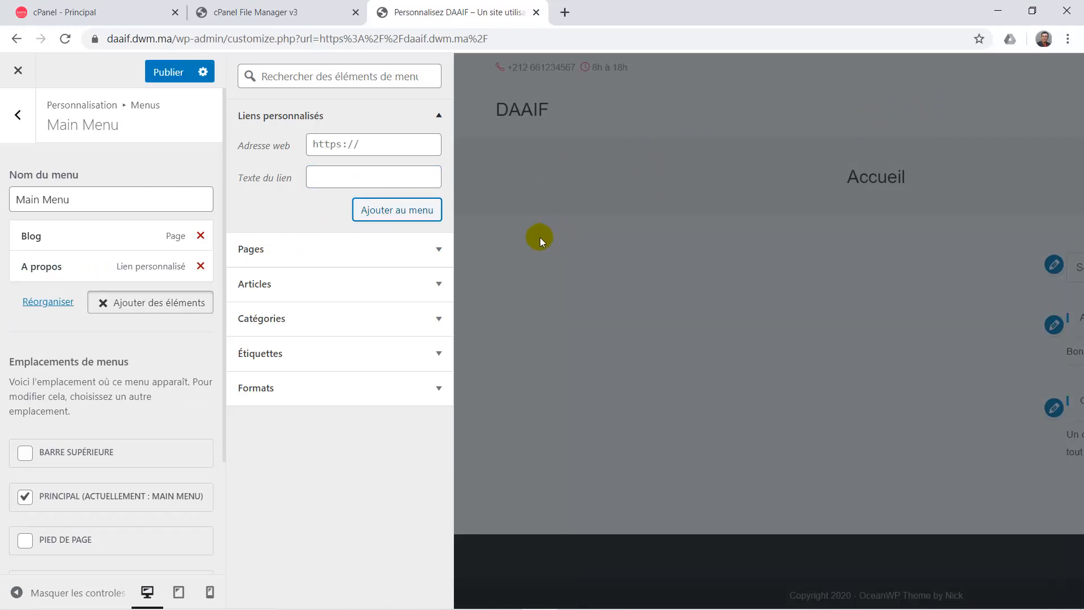
Add a 'Services' custom link pointing to /#services.
left_click(361, 150)
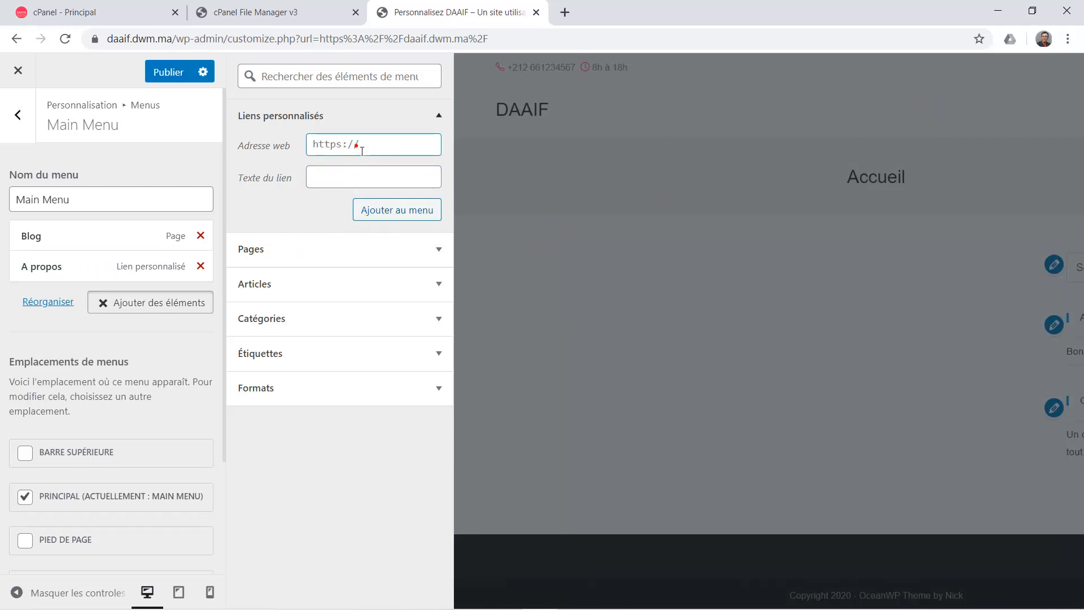
triple_click(361, 150)
type("/#servi")
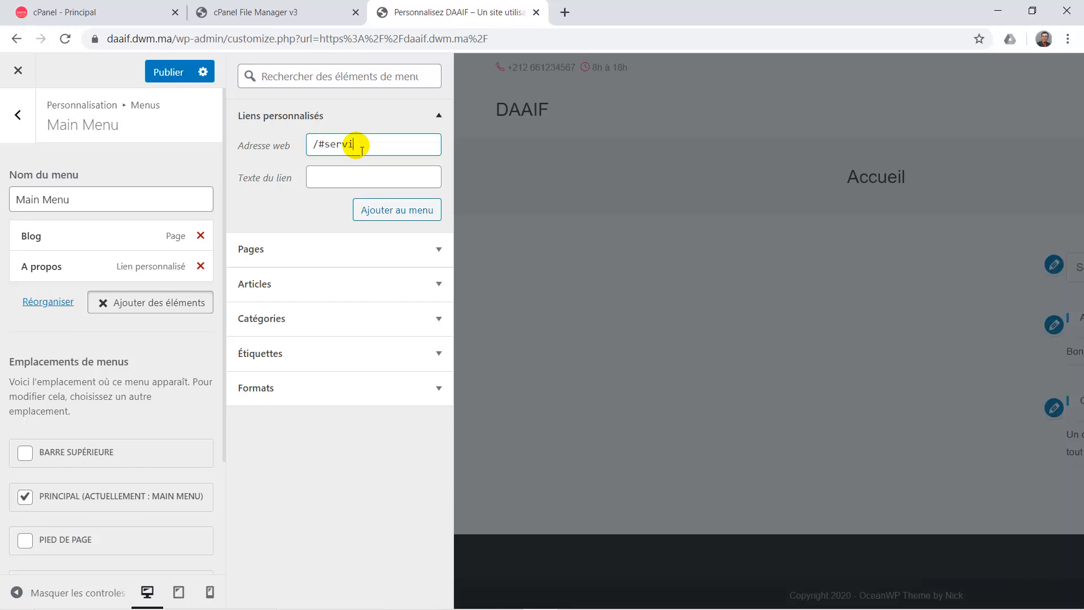
type("ces")
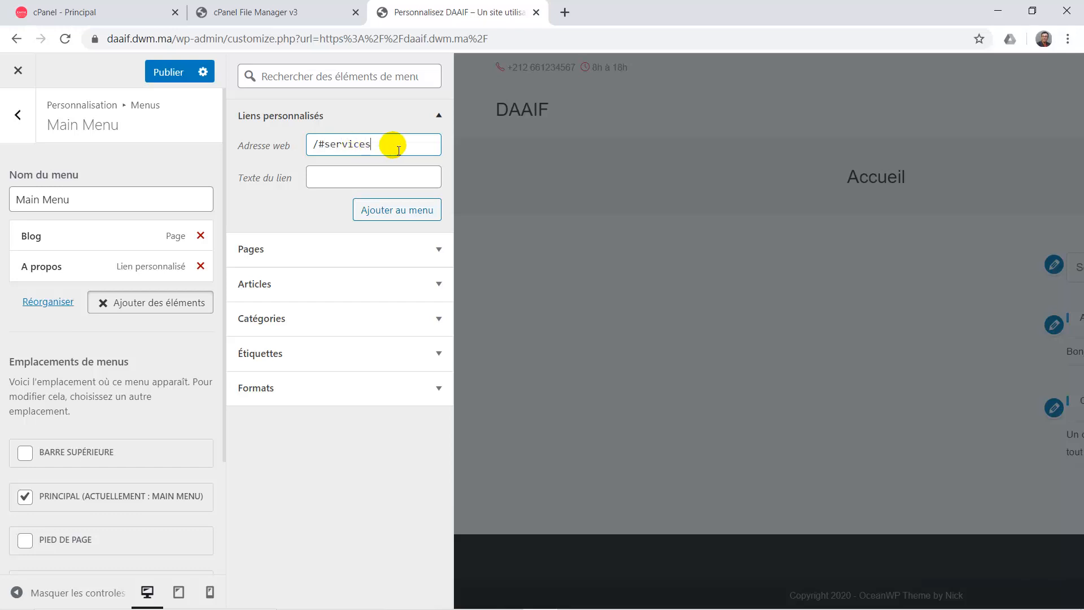
left_click(328, 192)
type("Services")
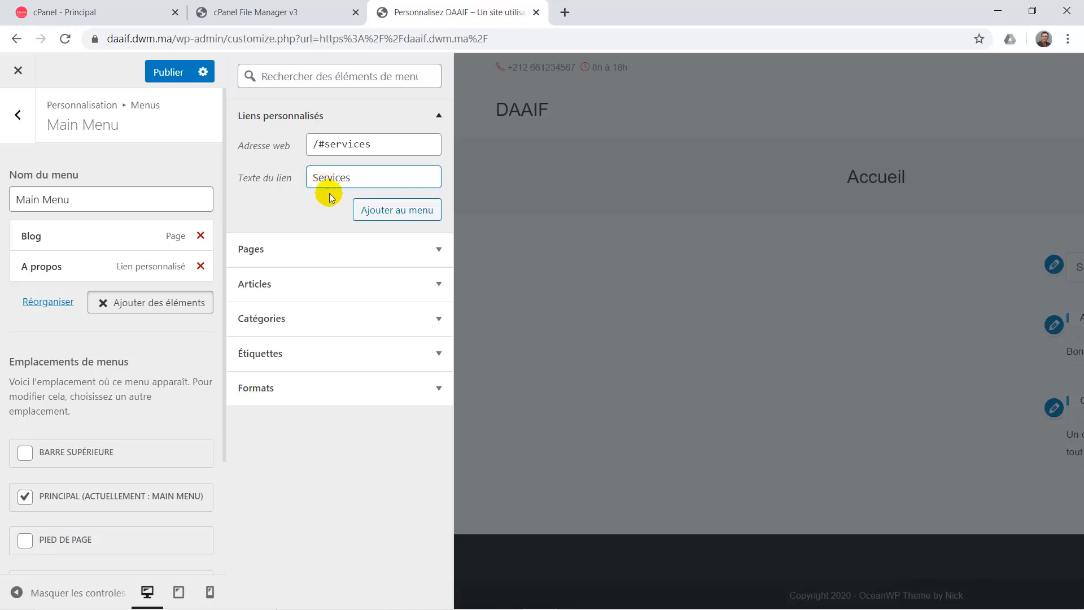
left_click(393, 211)
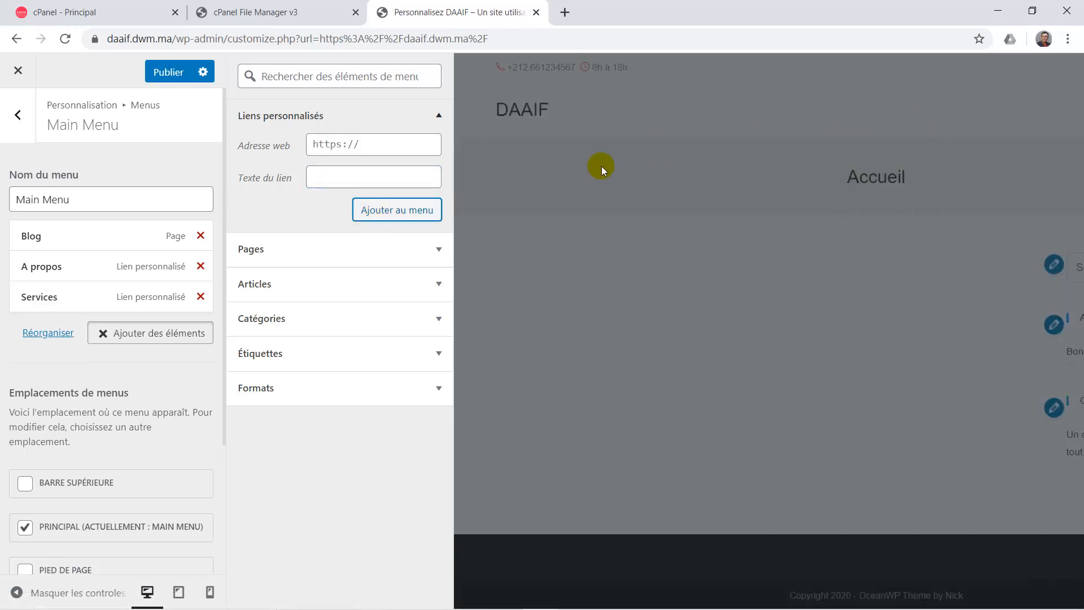
Add a 'Références' custom link pointing to /#references.
left_click(345, 152)
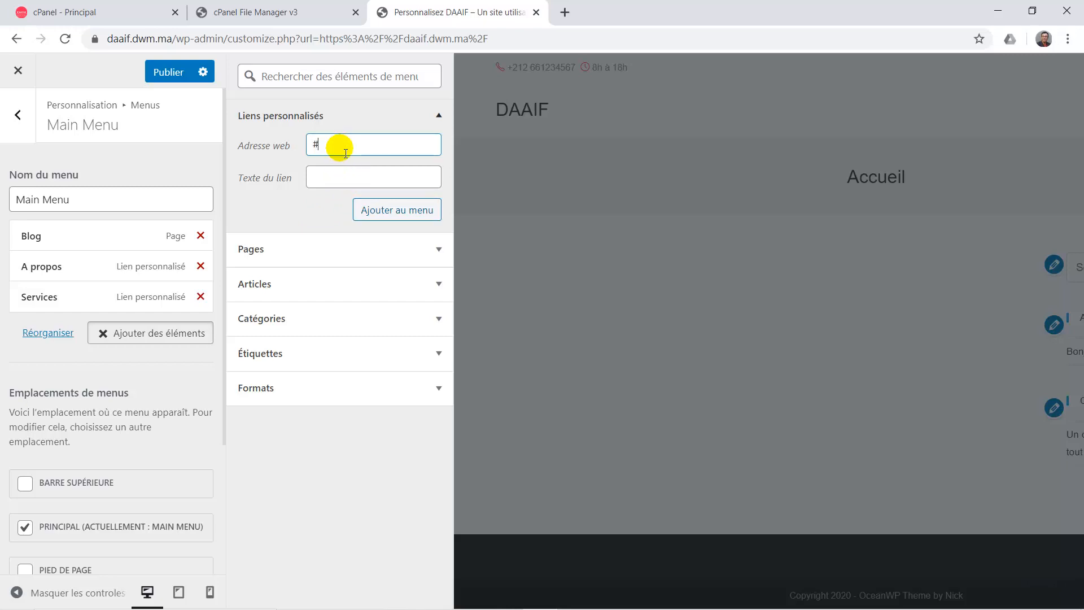
type("/")
left_click(339, 179)
type("R")
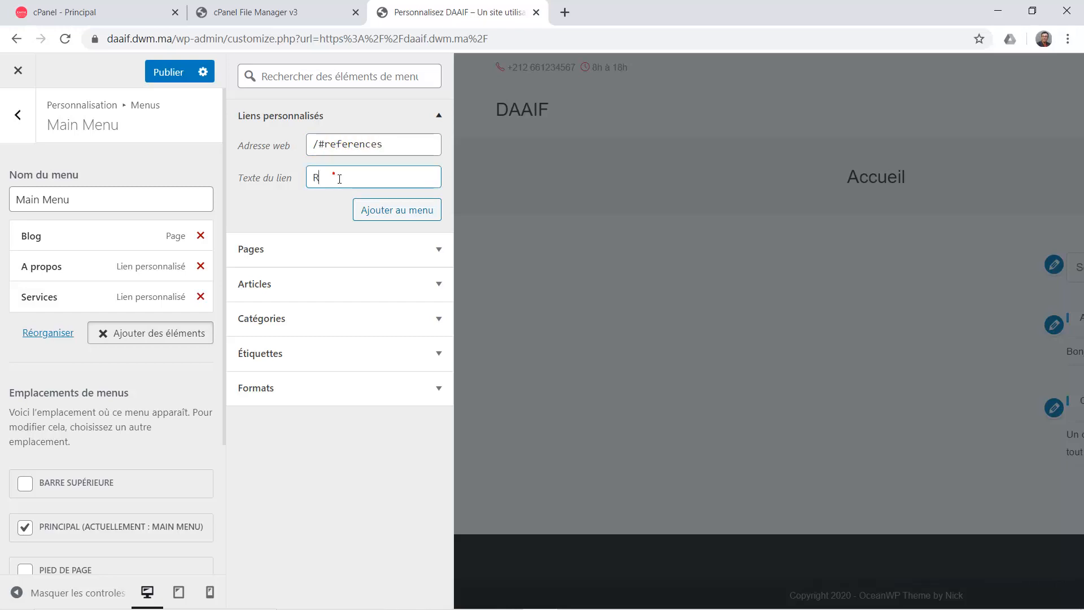
type("éférences")
left_click(385, 214)
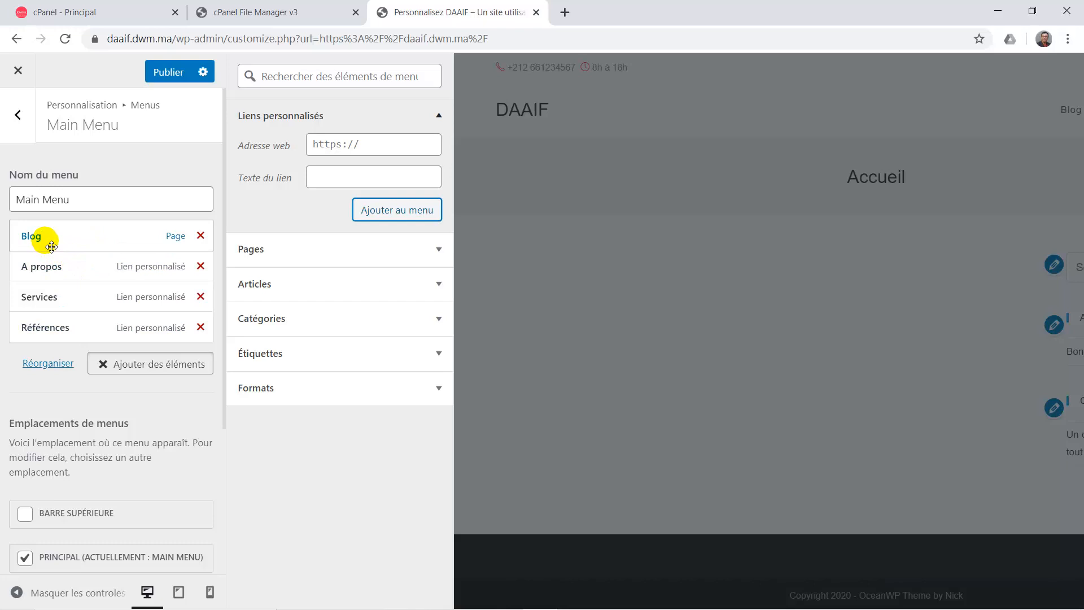
Move Blog and A propos below Références and publish the reordered Main Menu.
left_click_drag(51, 244, 44, 339)
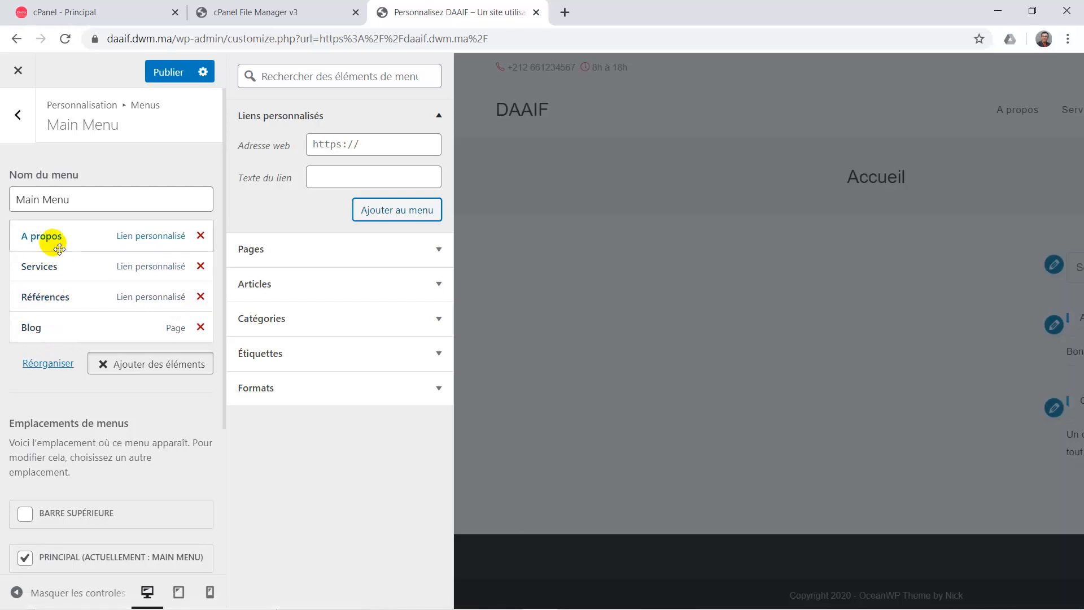
left_click_drag(59, 249, 54, 303)
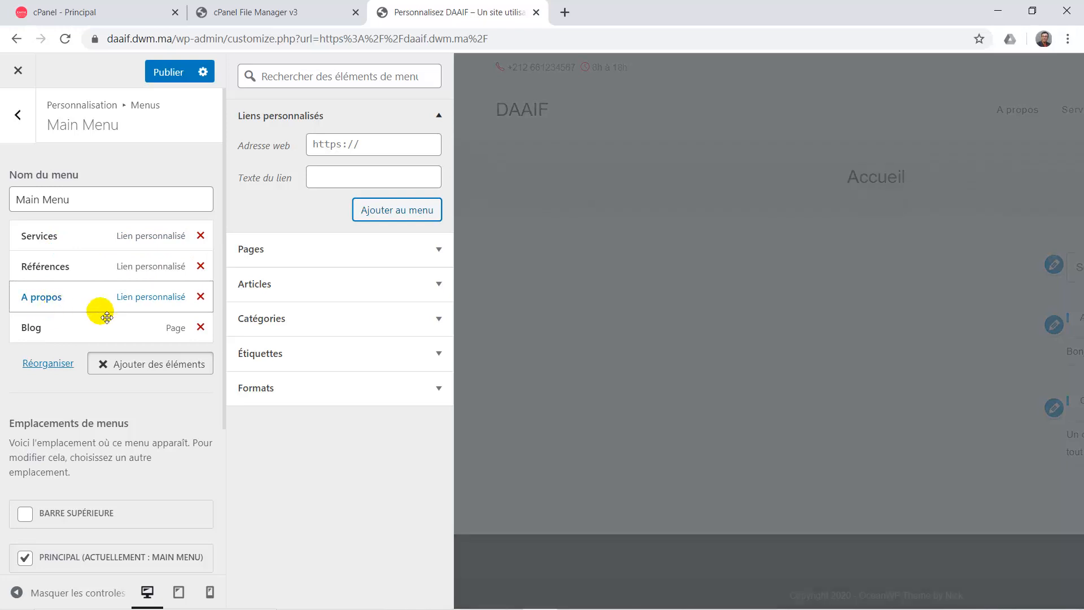
left_click(177, 72)
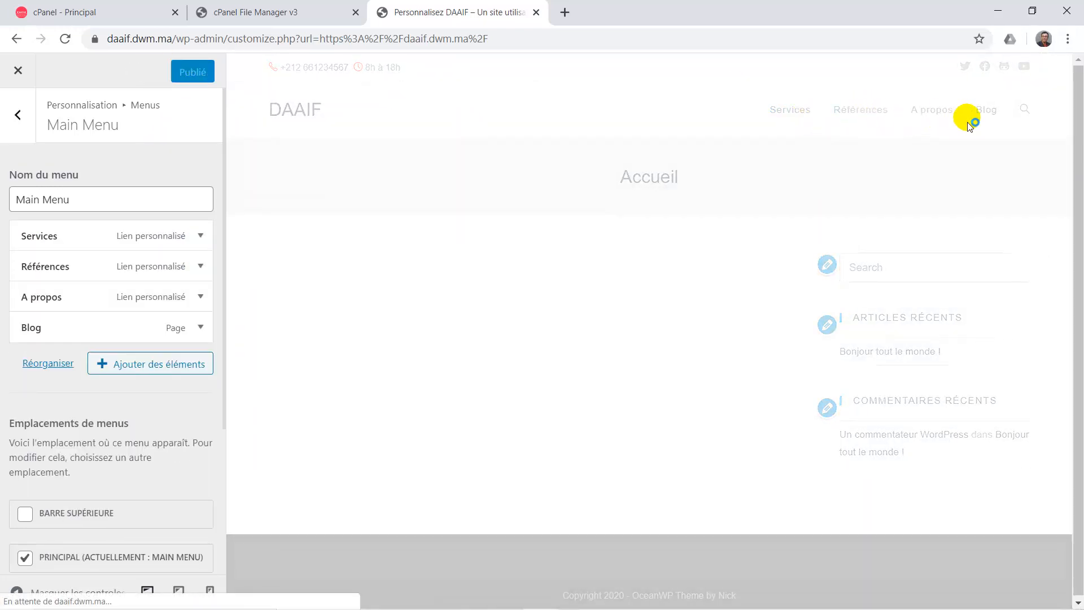
Test the Services and Références links in the preview, then return to the Menus list.
left_click(790, 117)
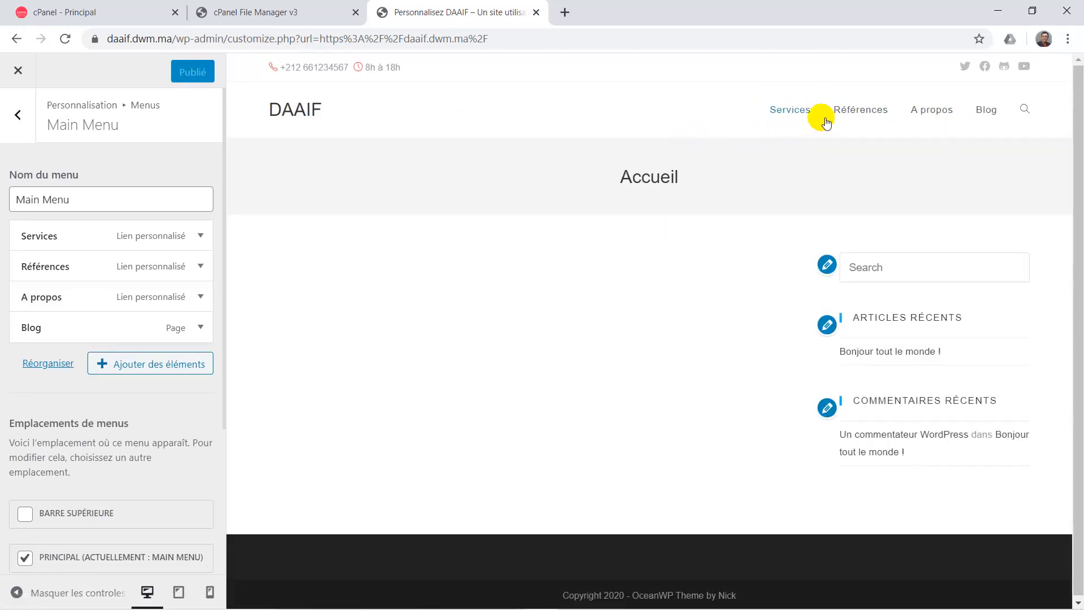
left_click(867, 112)
left_click(23, 124)
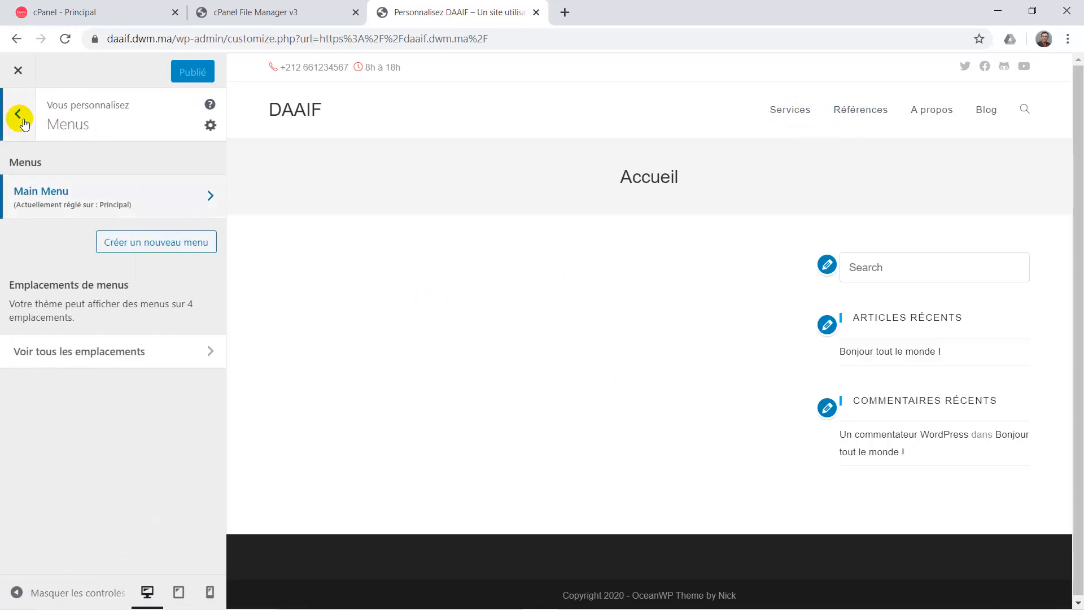
Open En-tête > Général and try the Transparent and Menu supérieur header styles.
left_click(19, 121)
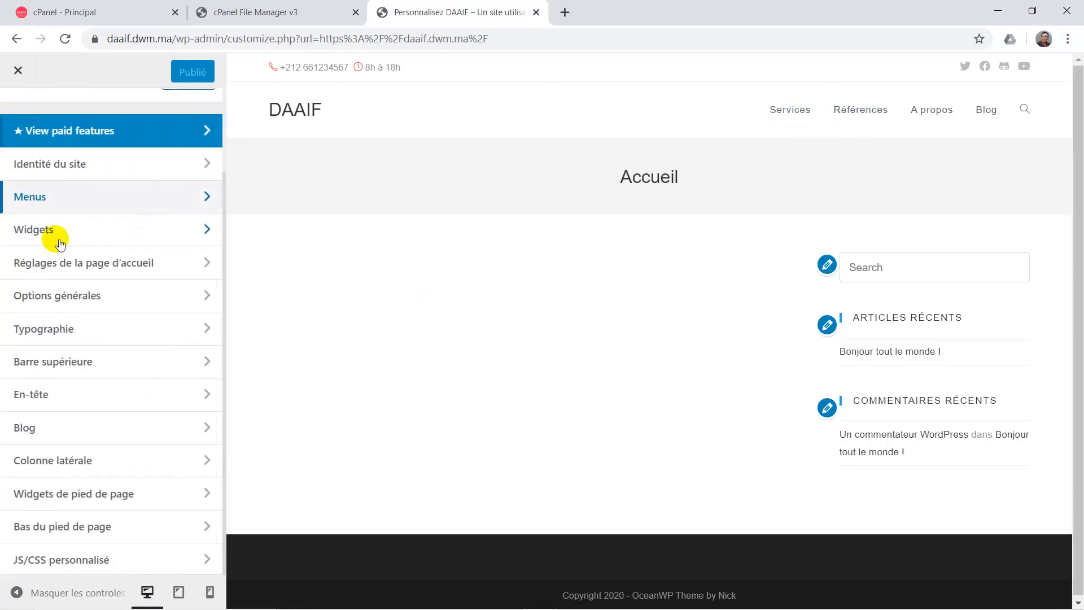
left_click(72, 395)
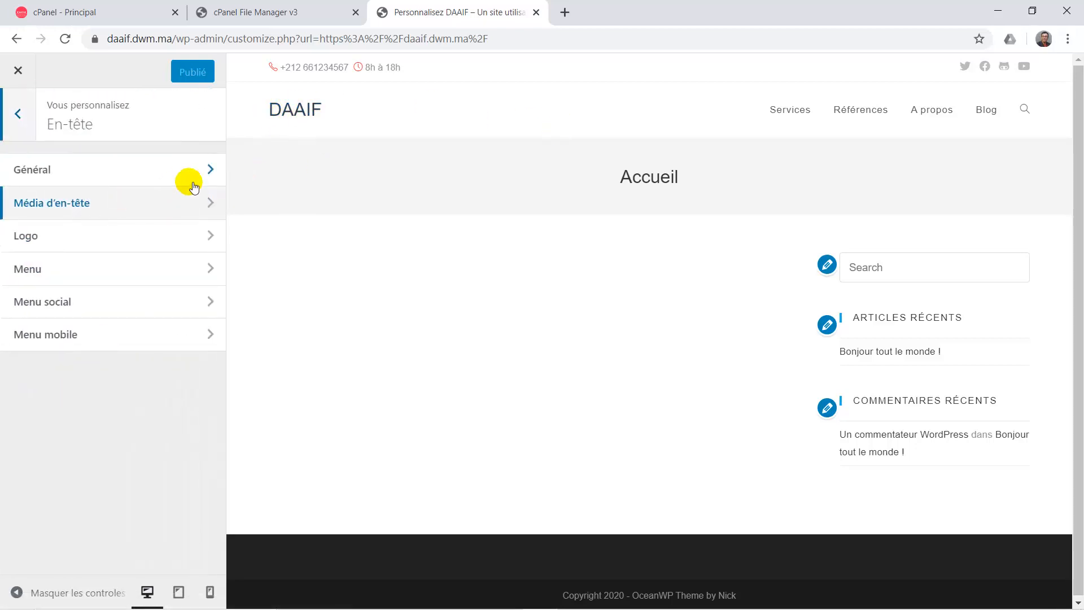
left_click(67, 170)
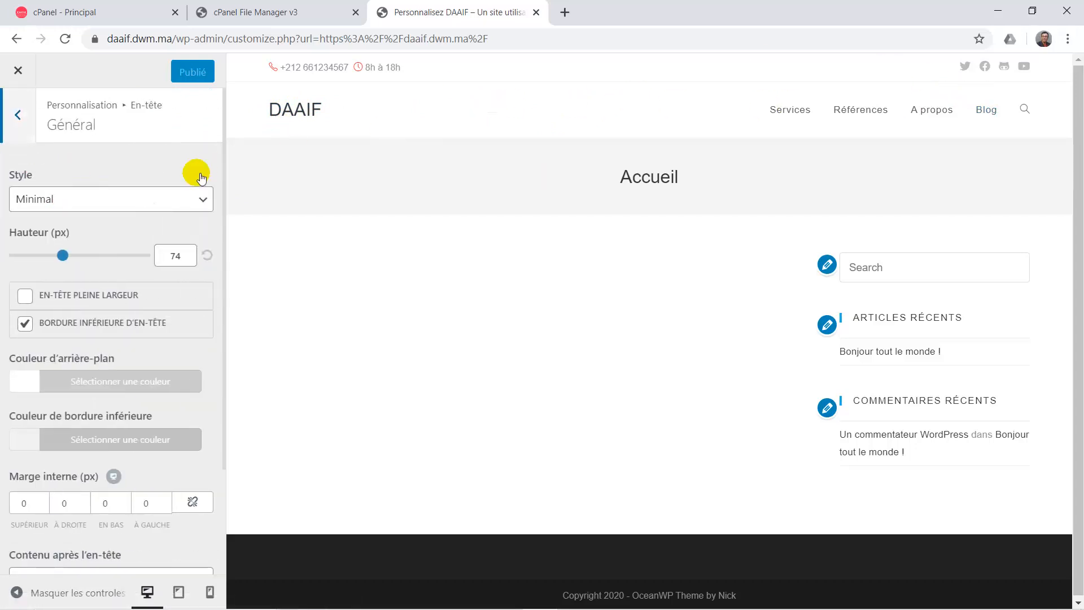
left_click(153, 203)
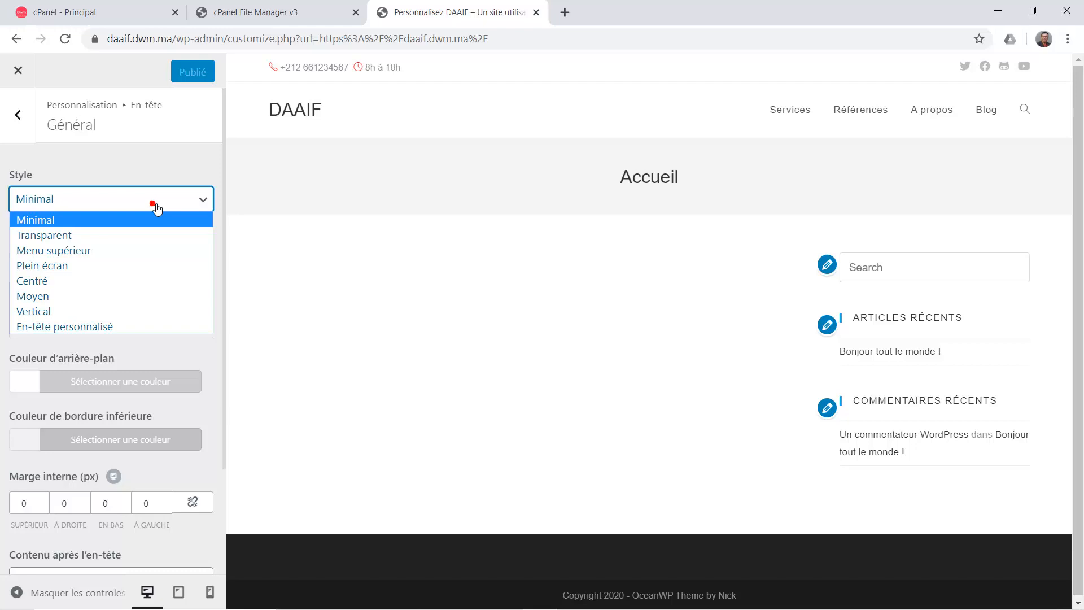
left_click(117, 234)
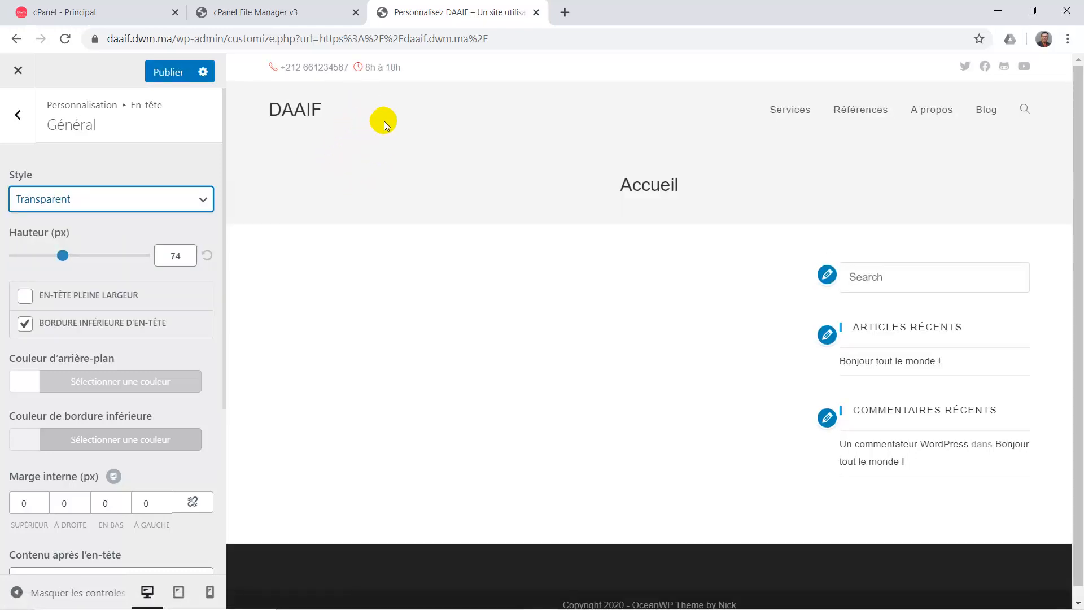
left_click(121, 204)
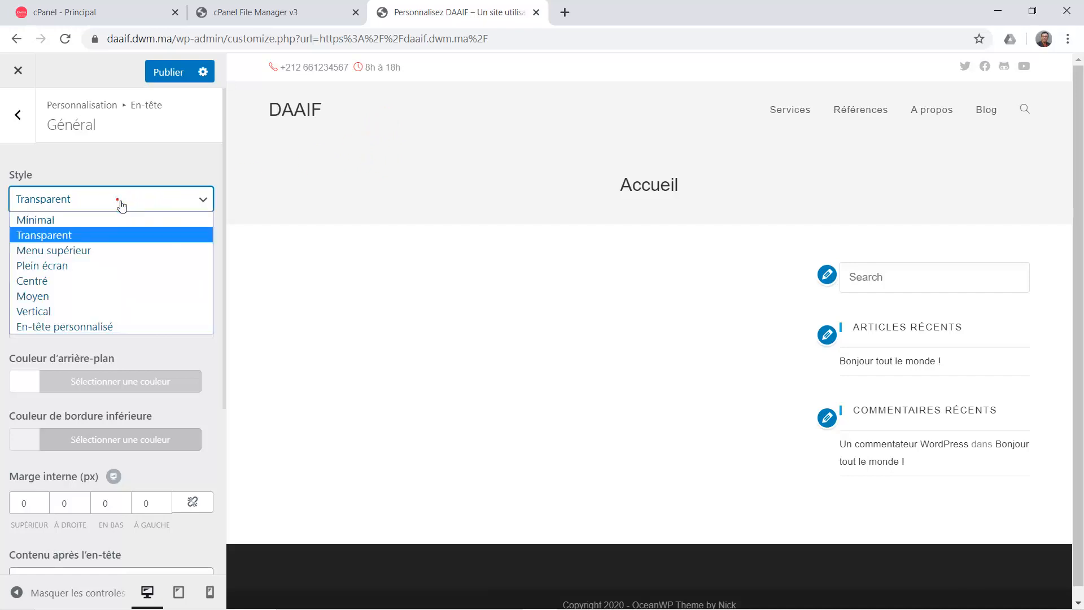
left_click(94, 253)
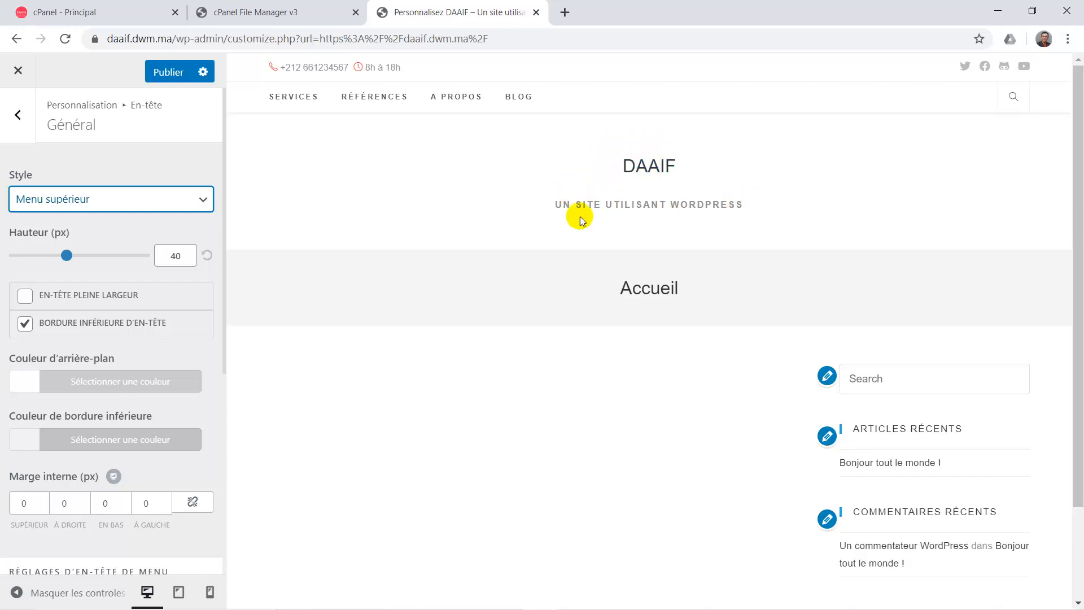
Check the header search, compare the Minimal style, and settle on Menu supérieur.
left_click(1014, 102)
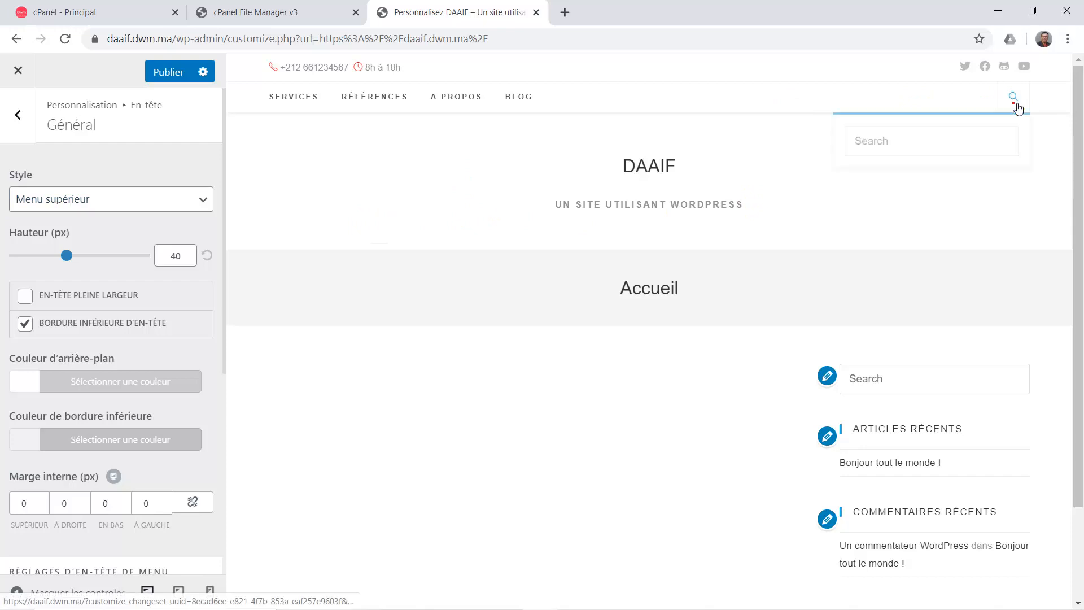
left_click(1026, 100)
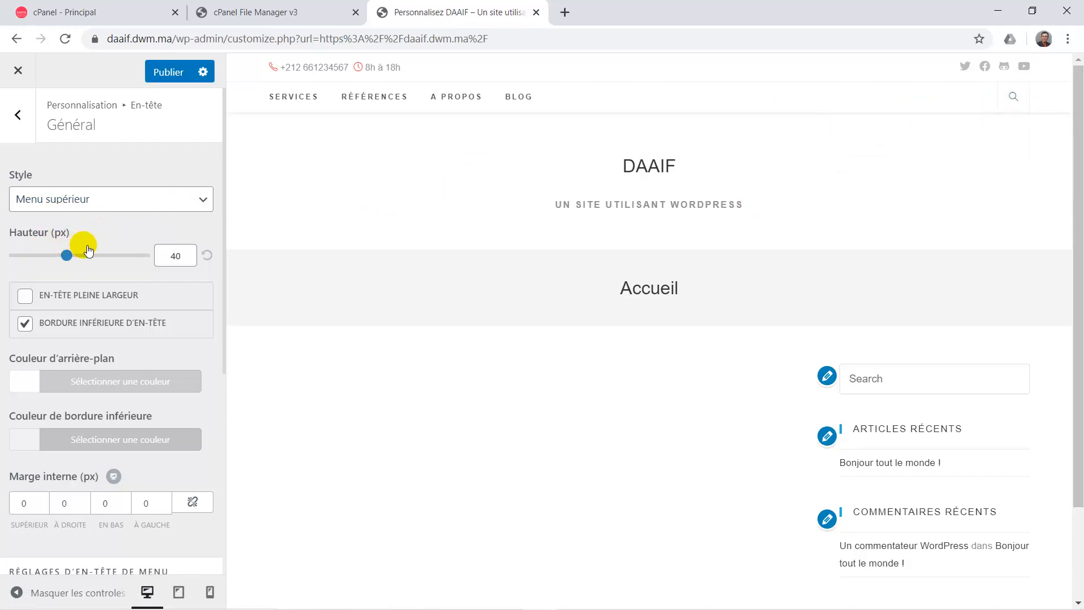
left_click(107, 199)
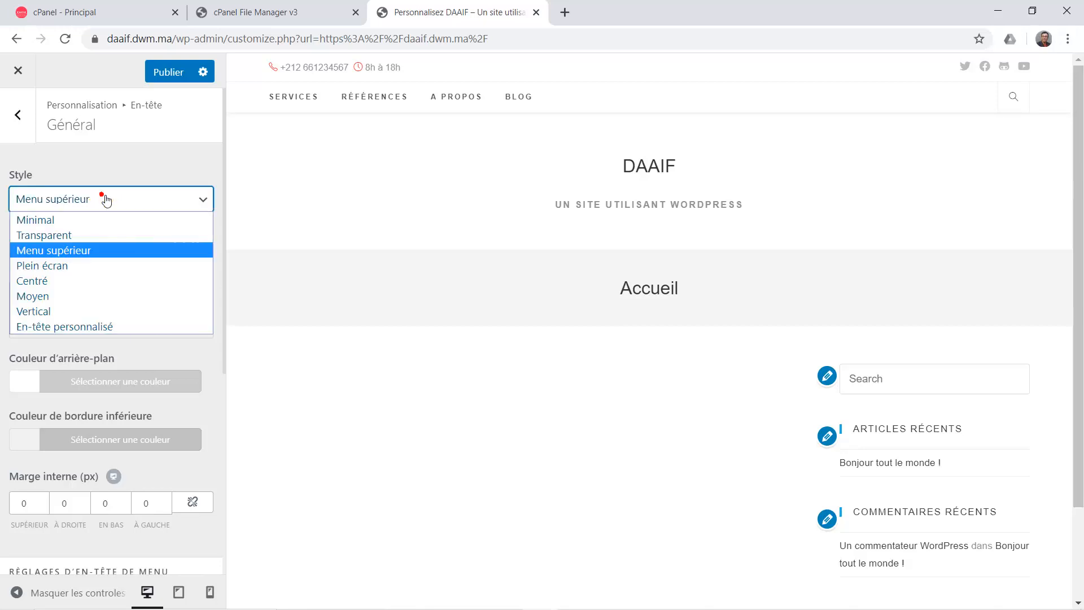
left_click(87, 219)
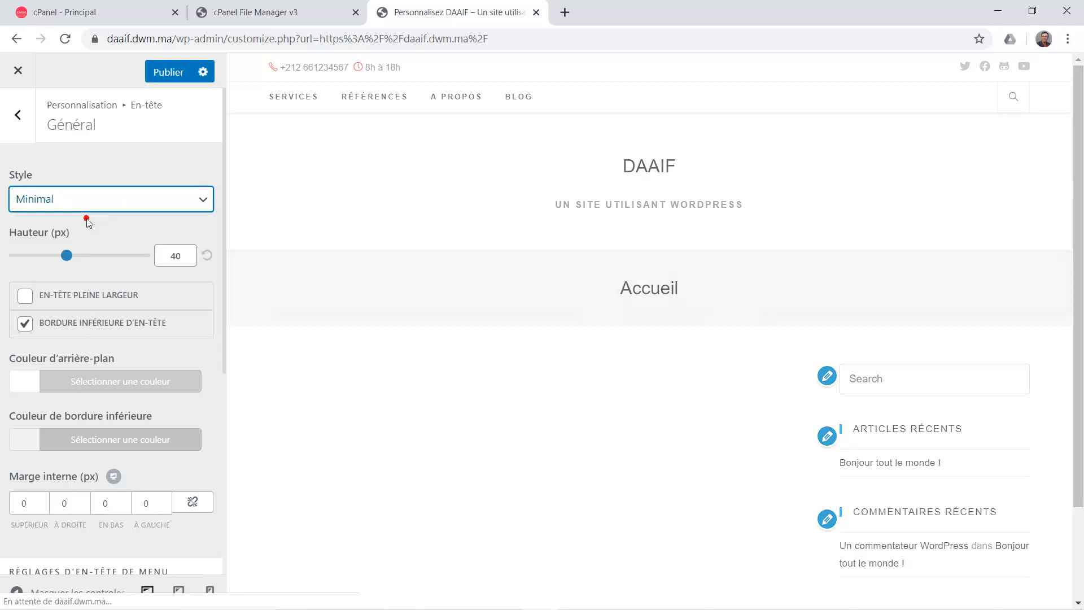
left_click(117, 199)
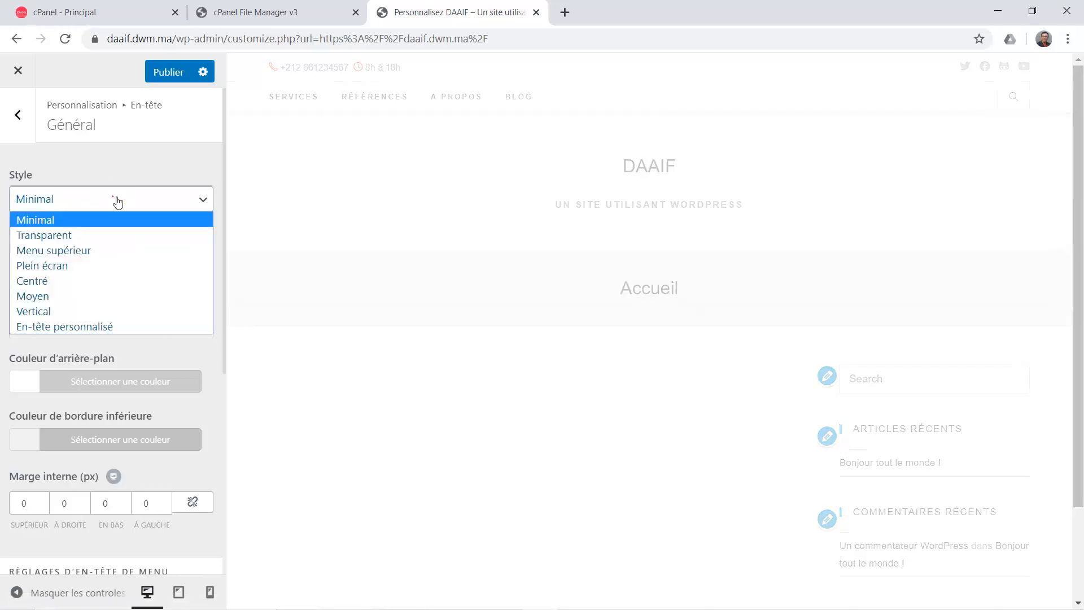
left_click(77, 256)
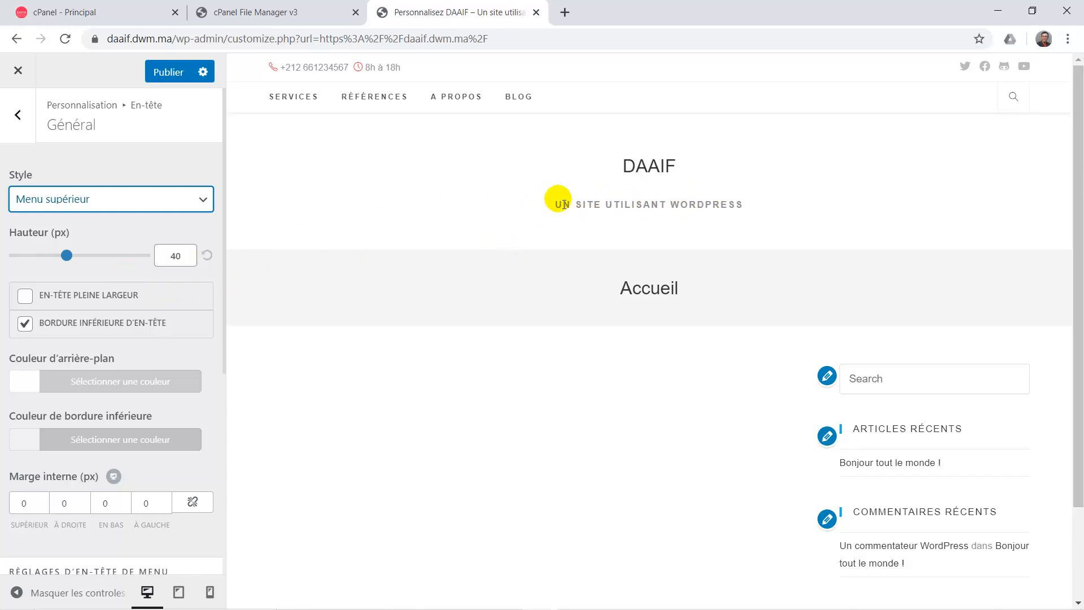
Set the header height (Hauteur) to 49 px.
scroll(148, 309, "down", 2)
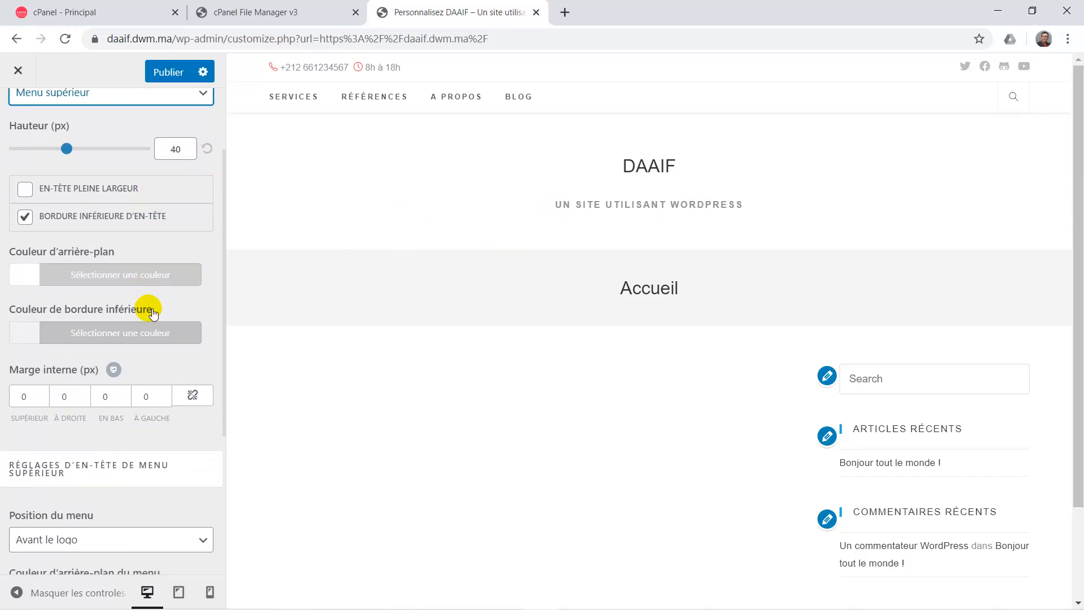
scroll(151, 310, "up", 1)
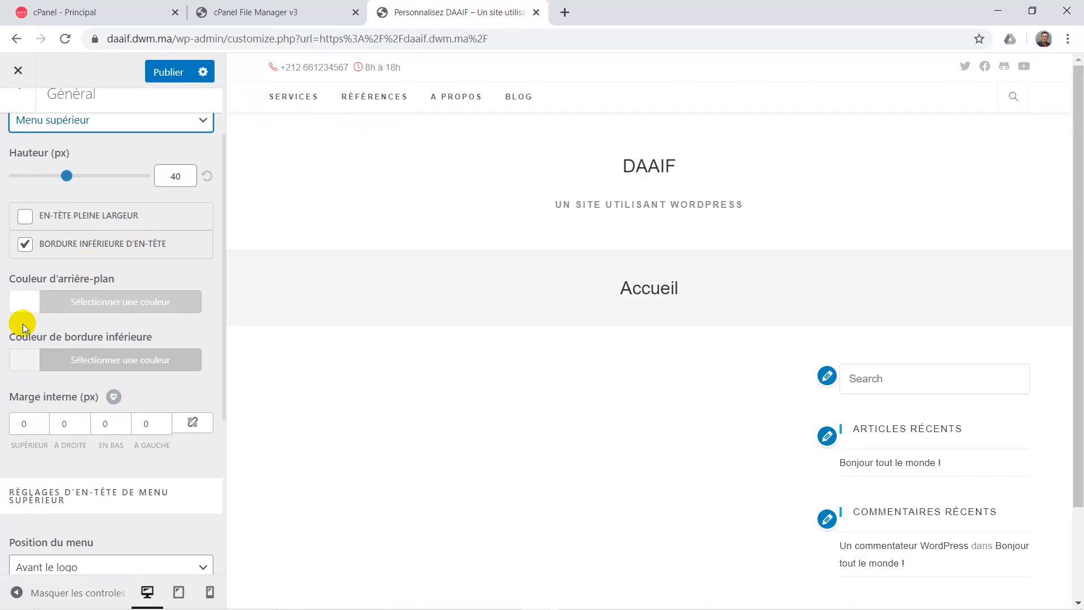
scroll(22, 323, "down", 3)
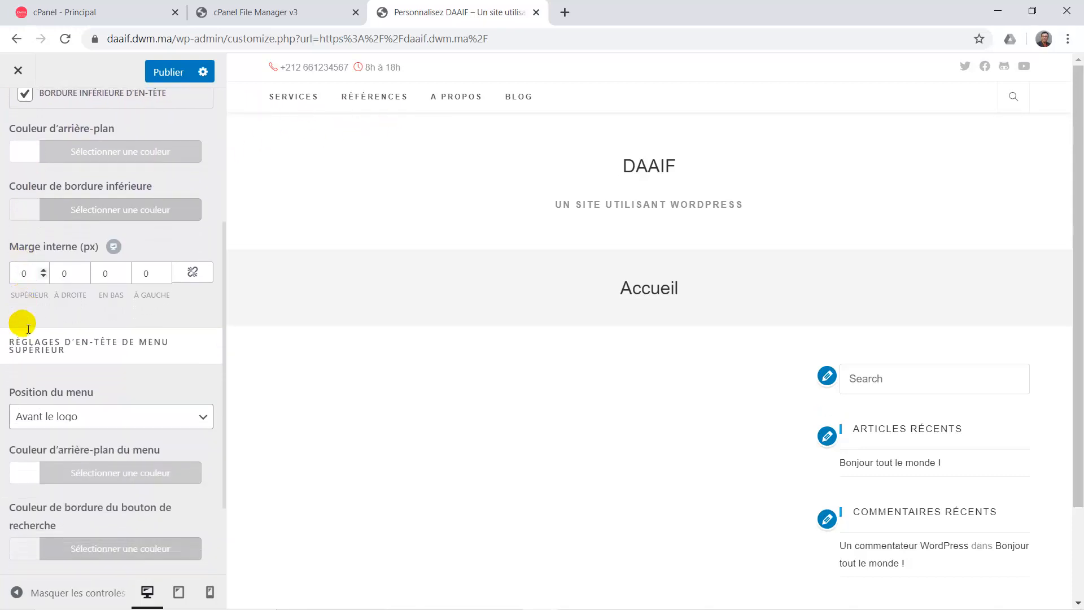
scroll(23, 324, "down", 2)
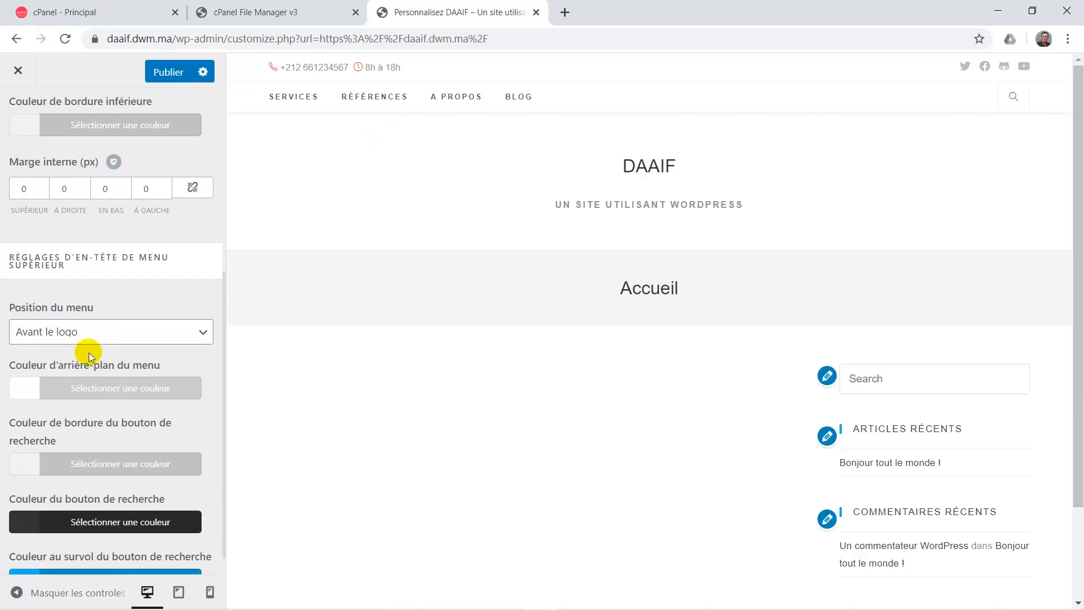
scroll(89, 353, "down", 1)
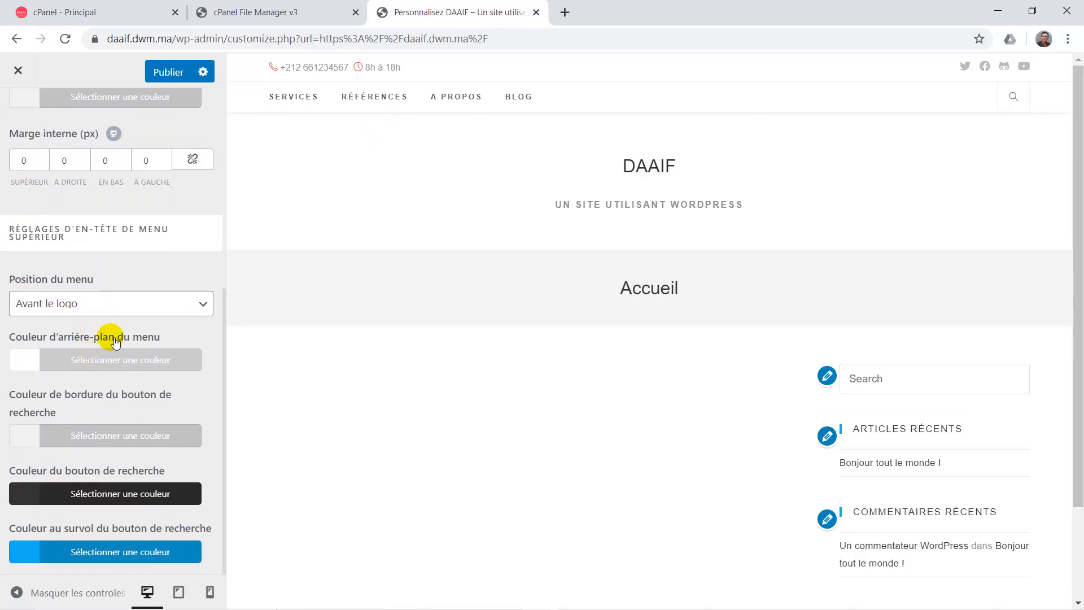
scroll(113, 339, "up", 2)
scroll(111, 339, "up", 1)
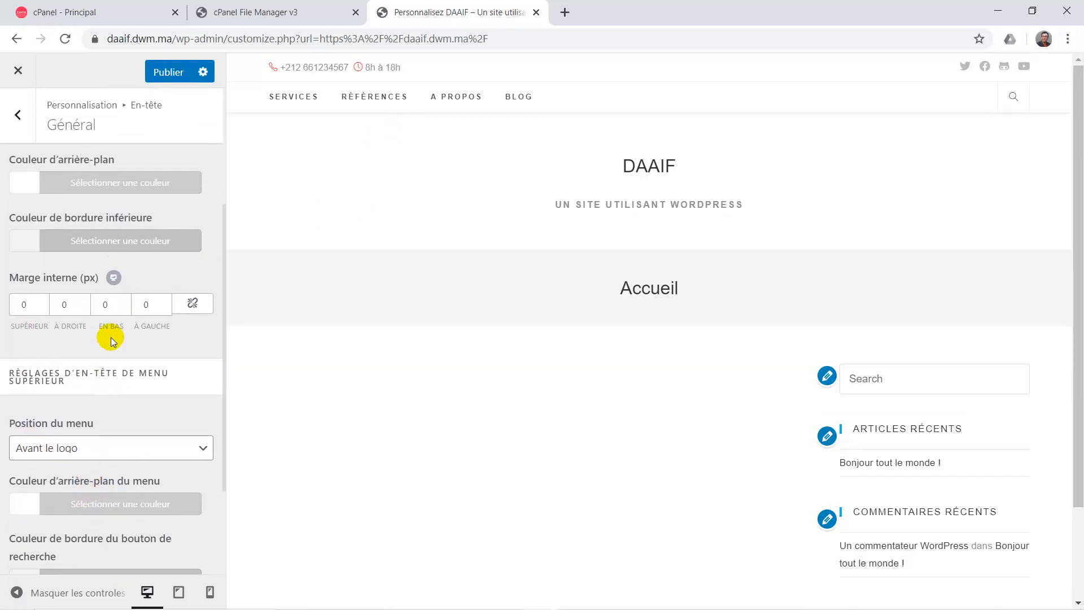
scroll(111, 337, "up", 3)
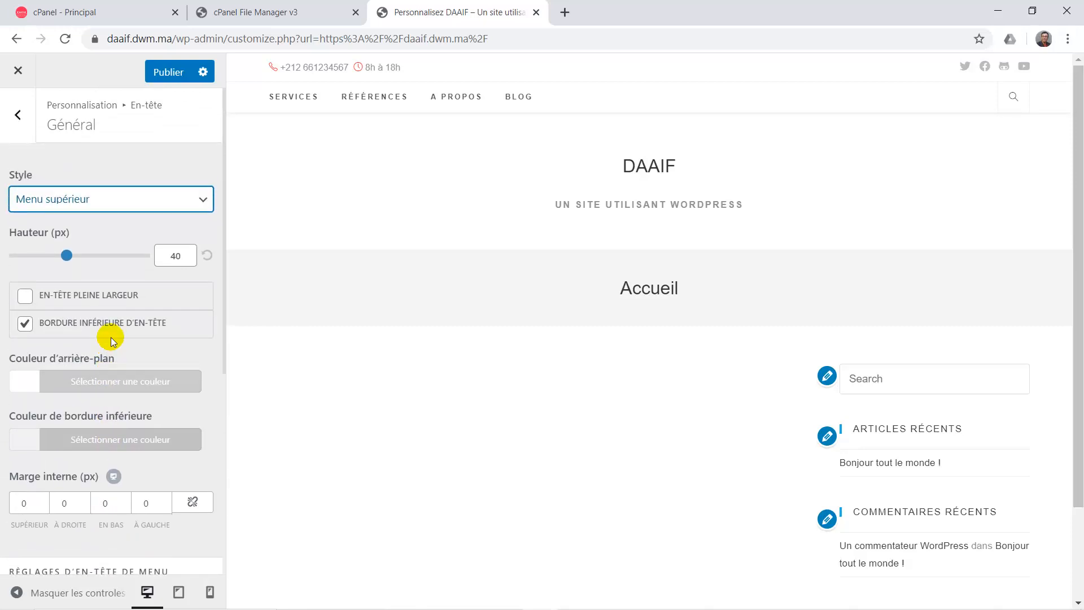
left_click(67, 257)
mouse_move(68, 258)
left_mouse_down()
mouse_move(89, 258)
mouse_move(59, 259)
mouse_move(82, 263)
left_mouse_up()
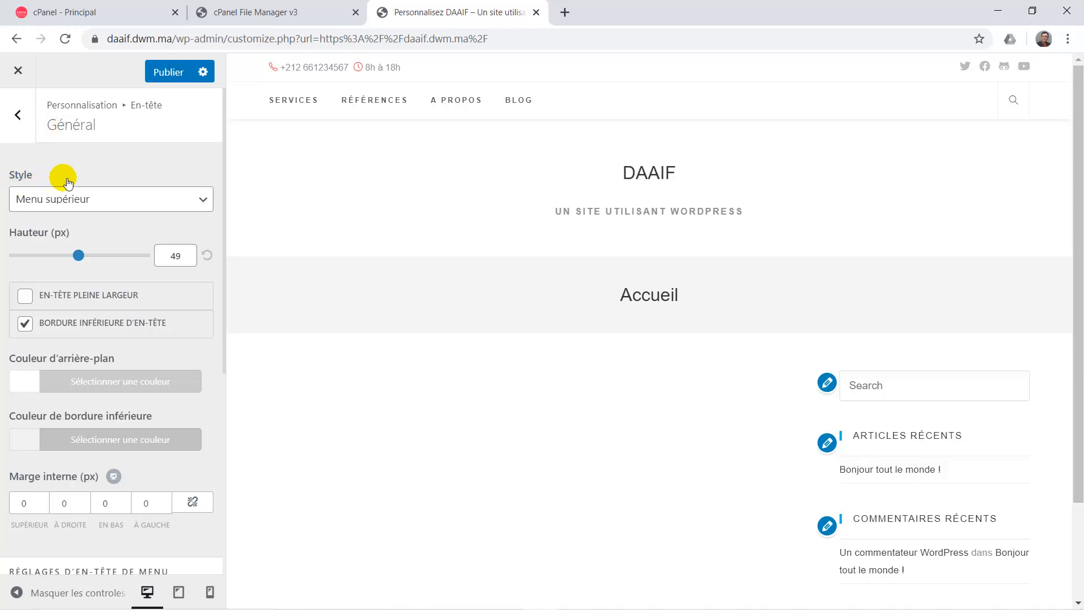
Try menu position Après le logo, revert to Avant le logo, and publish.
scroll(52, 286, "down", 4)
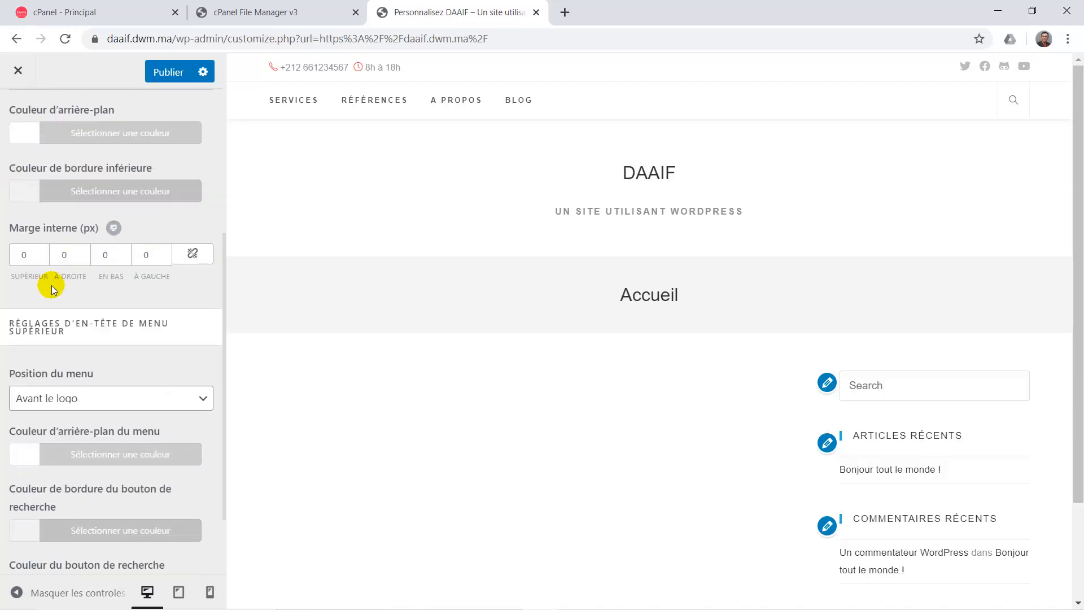
scroll(52, 285, "down", 1)
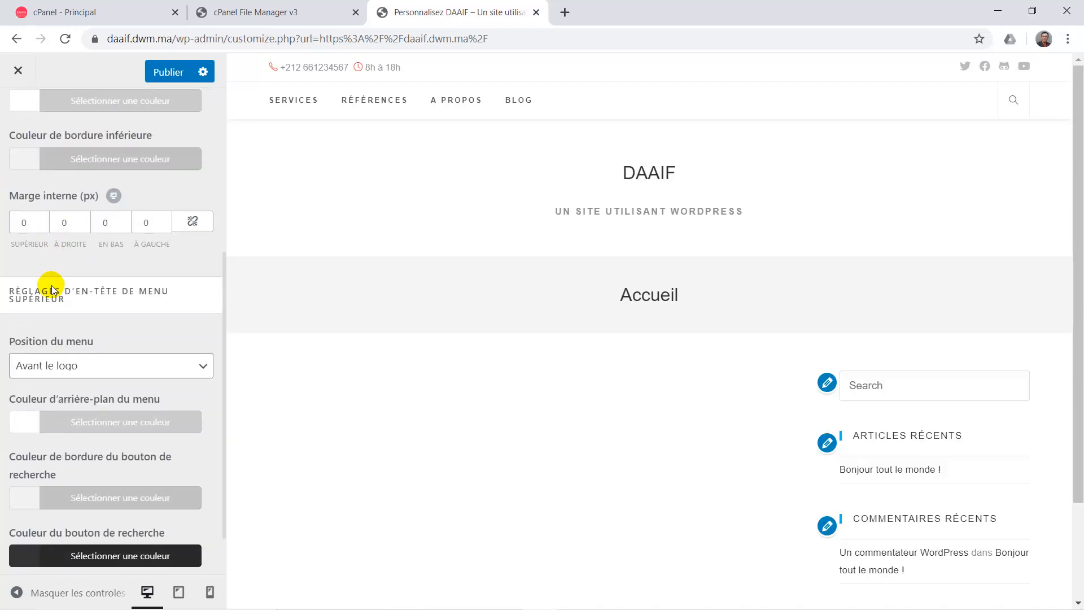
scroll(52, 285, "down", 2)
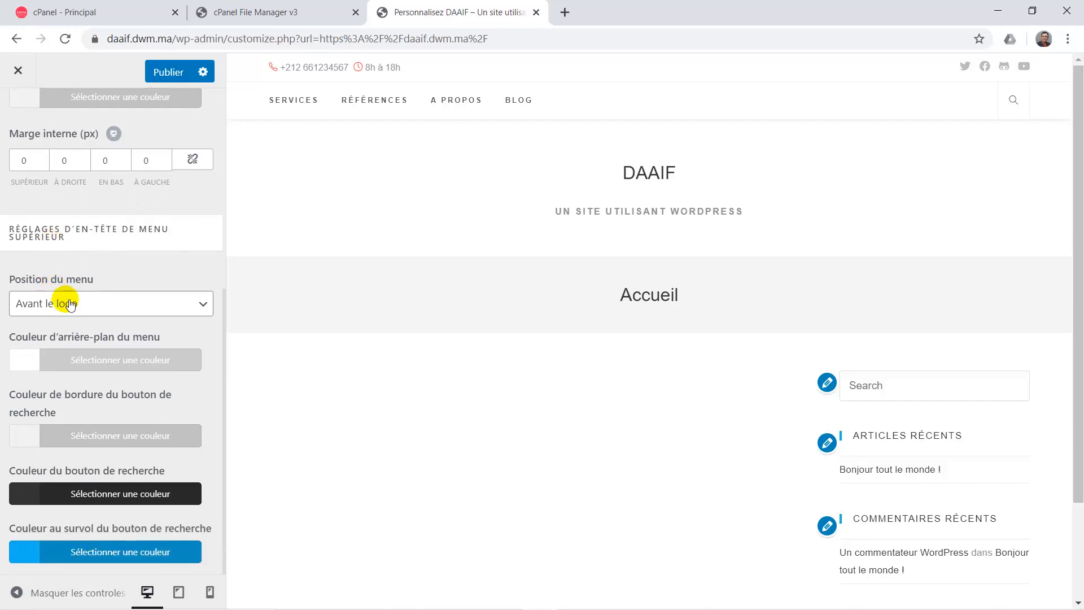
left_click(70, 304)
left_click(71, 339)
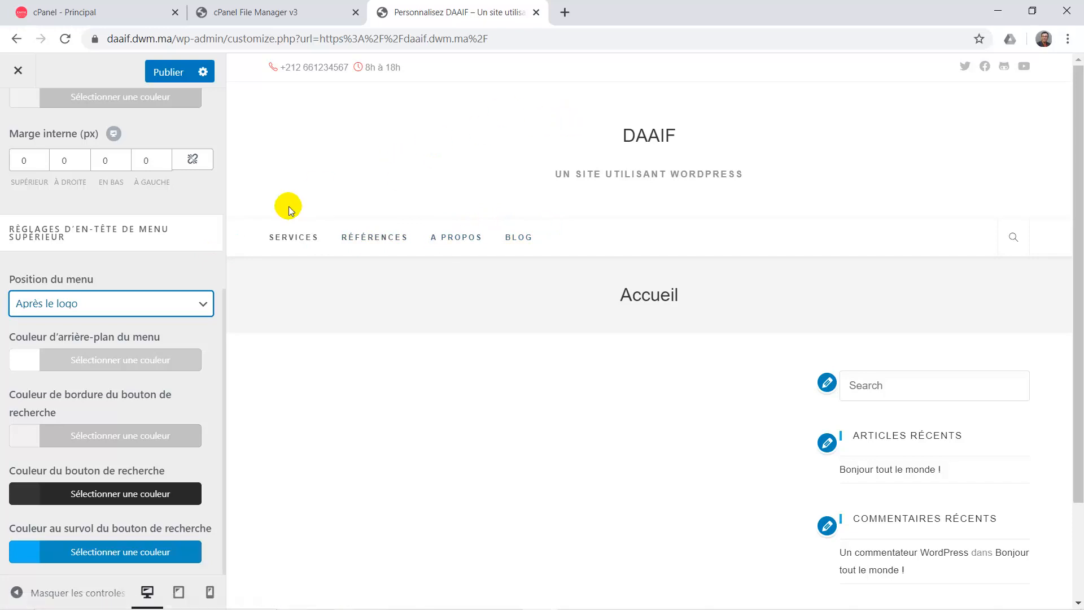
left_click(96, 302)
left_click(74, 323)
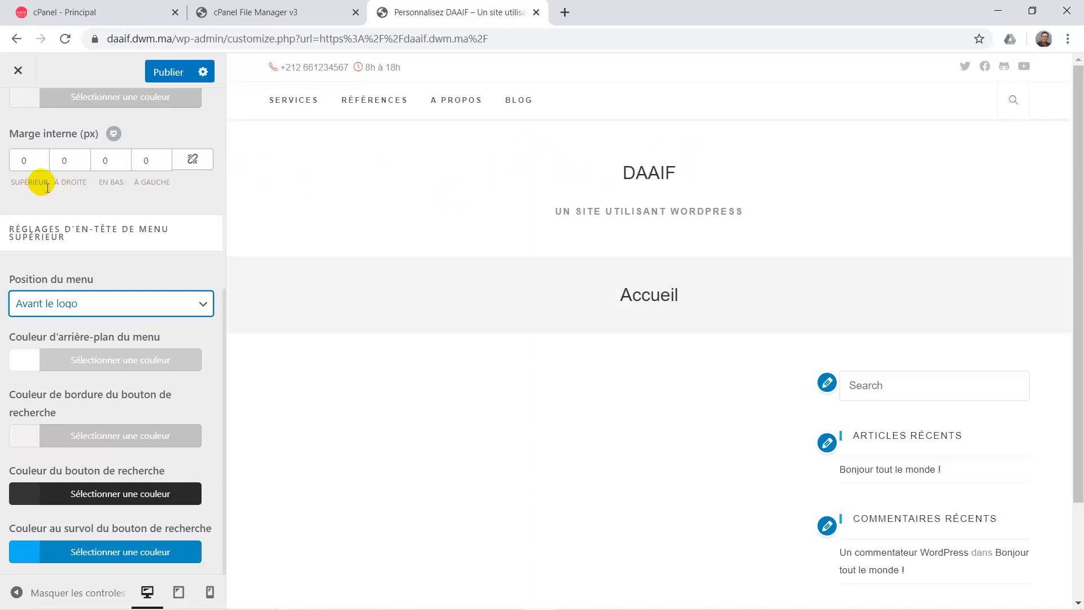
left_click(171, 72)
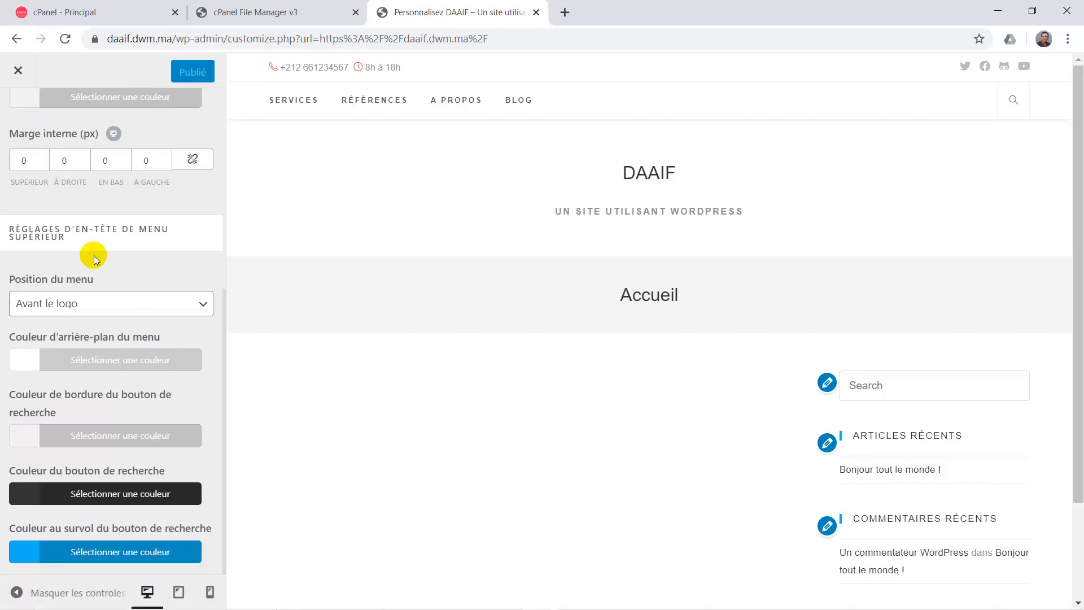
Open the Logo settings and logo picker, close it without choosing an image, and return to En-tête.
scroll(90, 254, "up", 5)
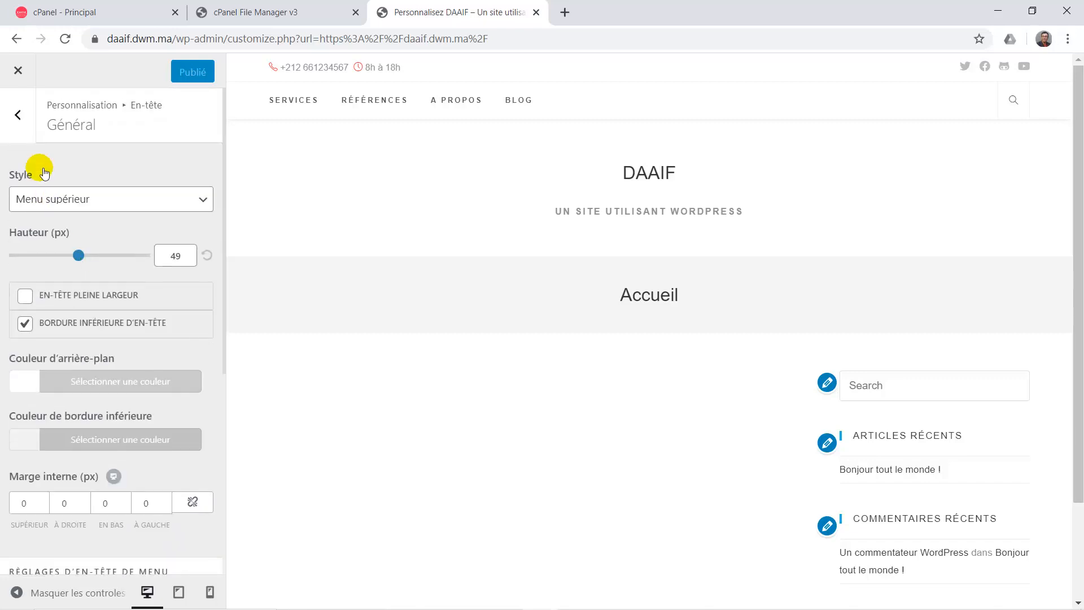
left_click(26, 128)
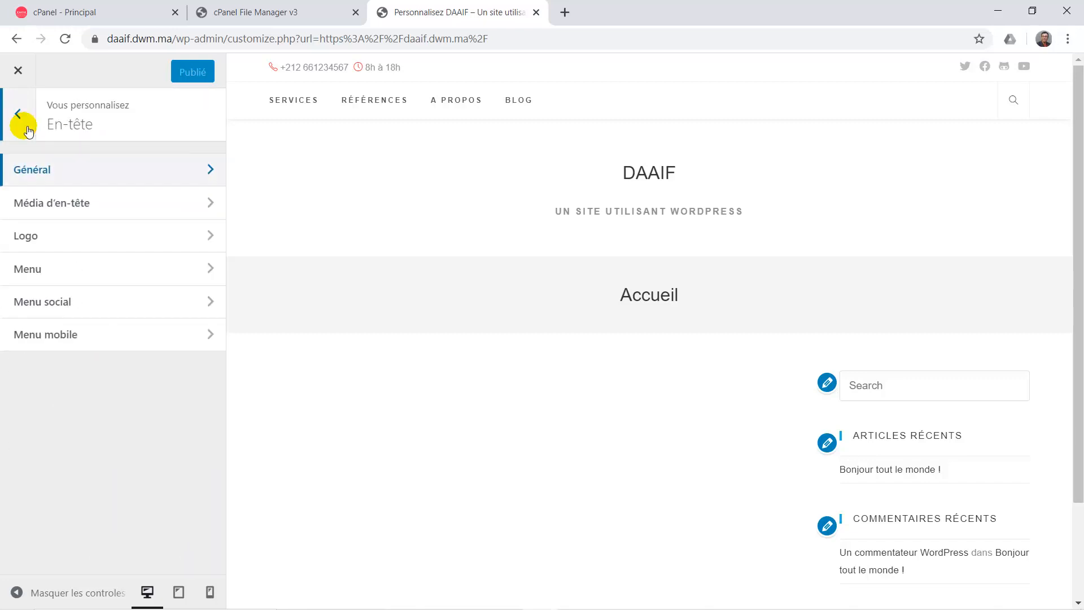
left_click(61, 244)
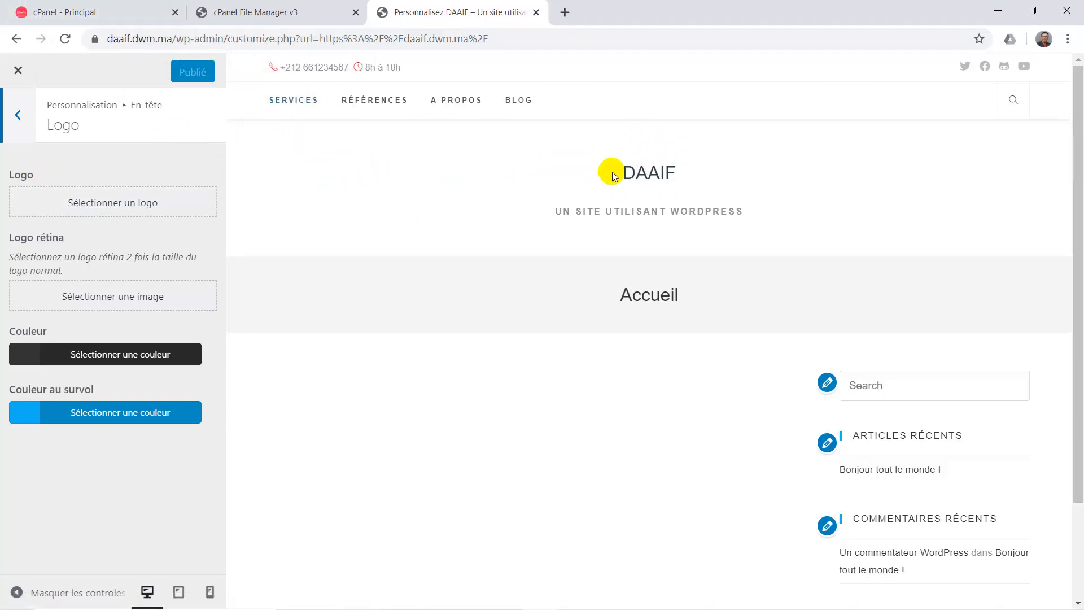
left_click(112, 200)
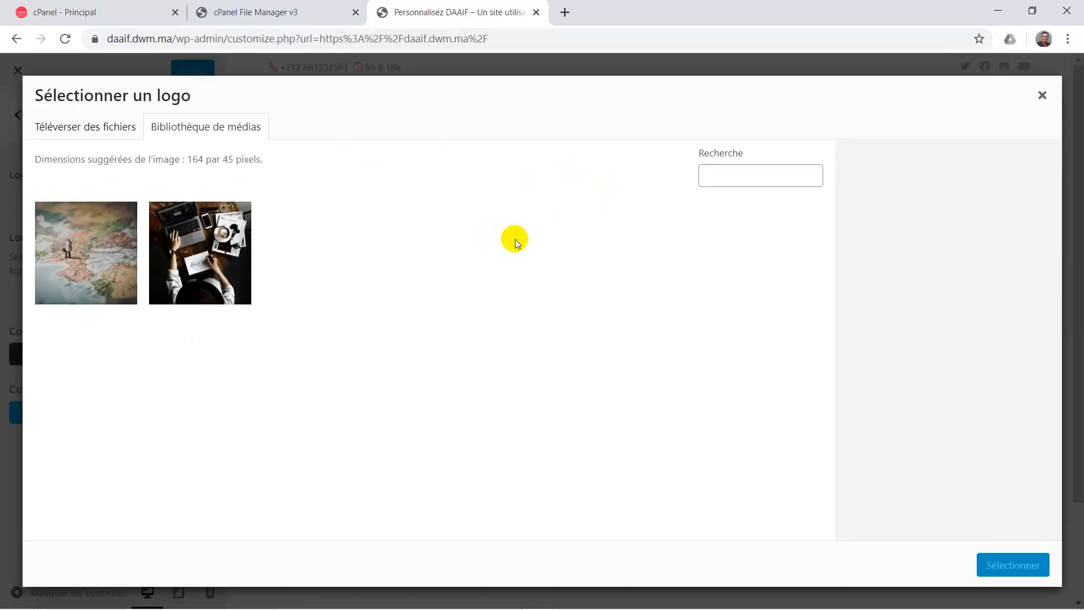
left_click(1044, 101)
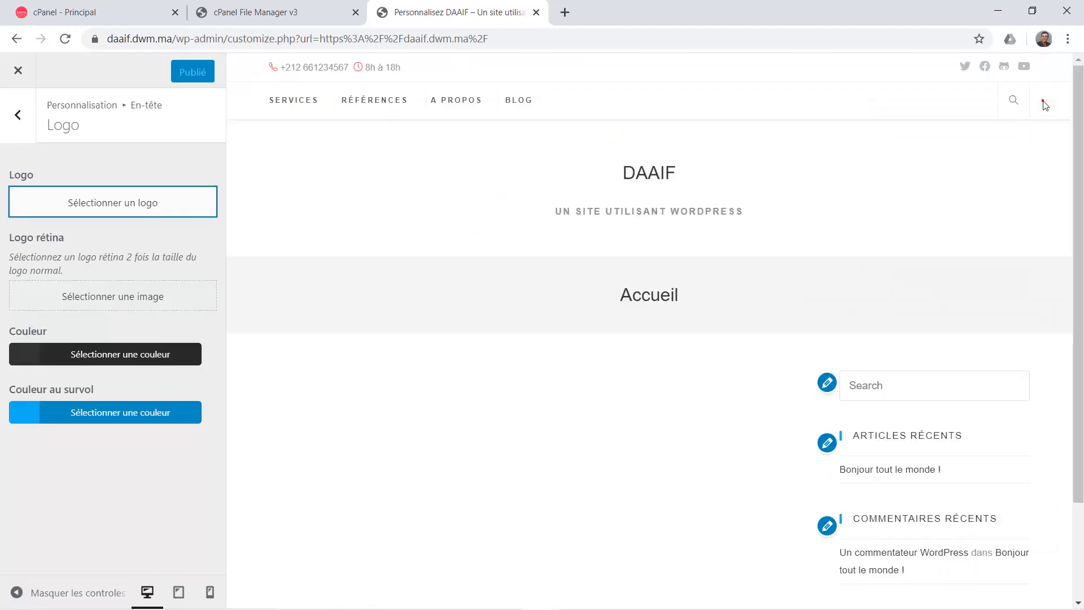
left_click(18, 115)
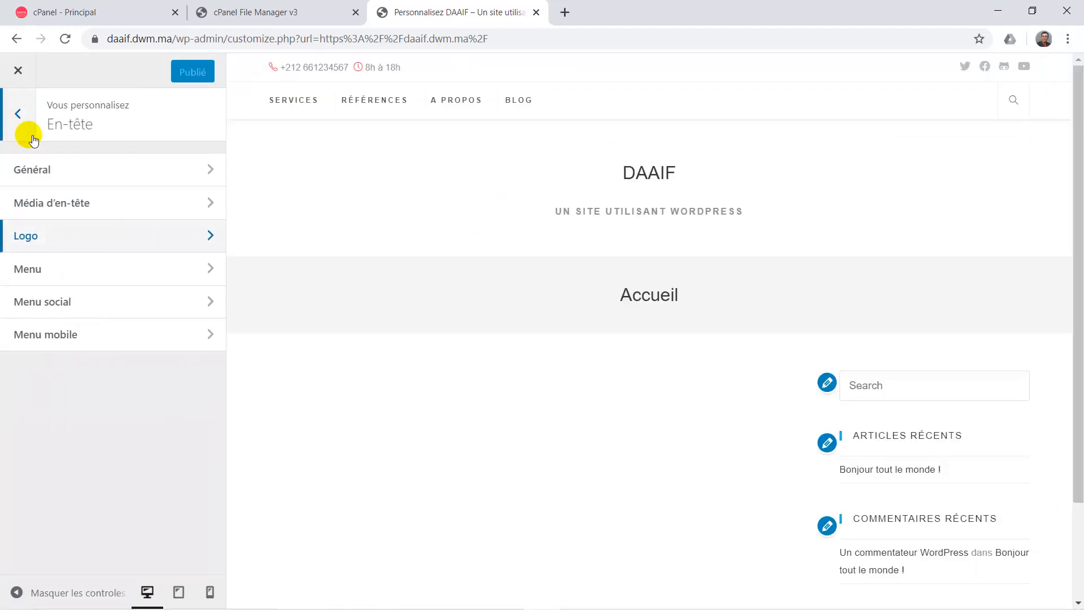
In En-tête > Menu, try Souligner vers le haut and Souligné vers le bas, then choose Souligner de la gauche.
left_click(116, 268)
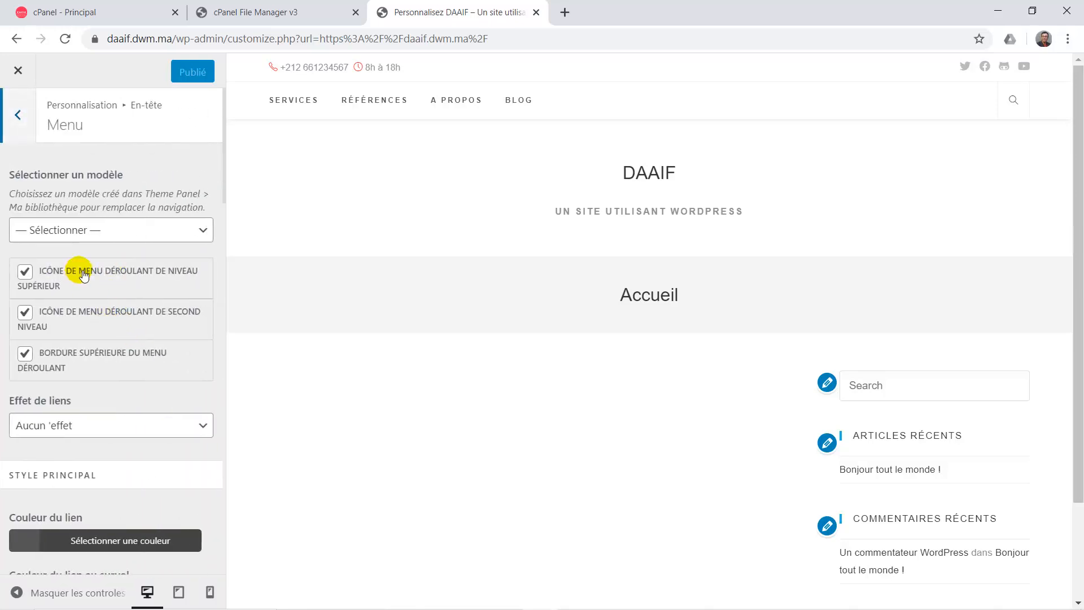
scroll(111, 296, "down", 2)
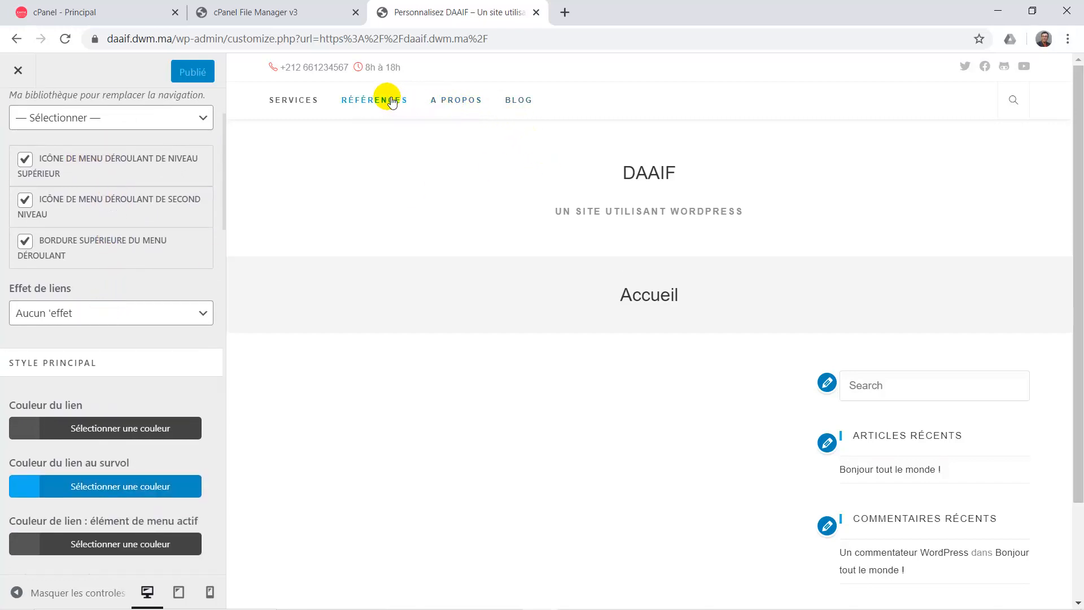
left_click(90, 324)
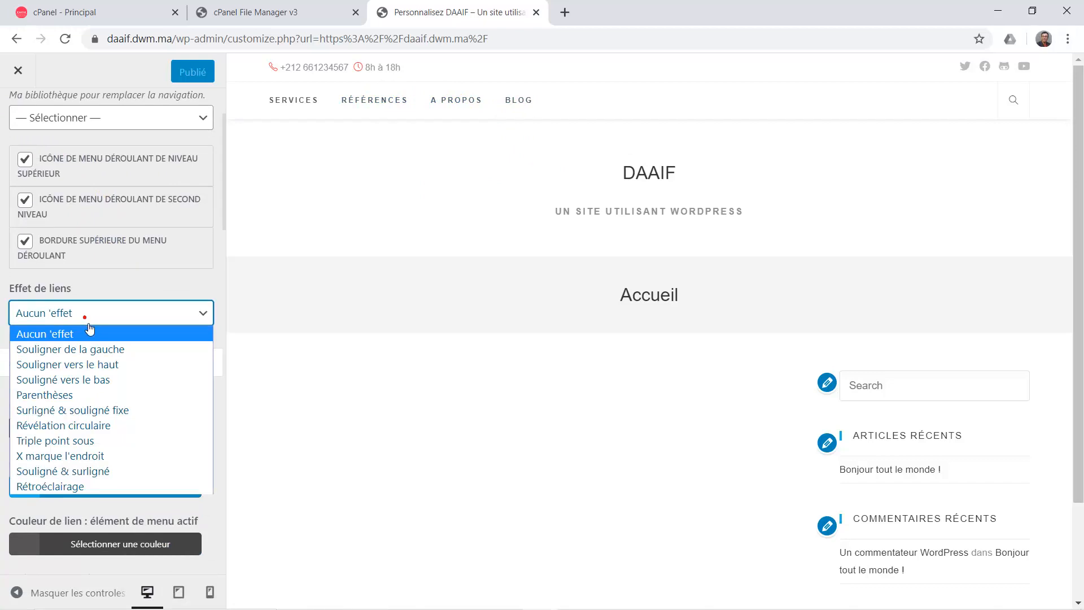
left_click(85, 365)
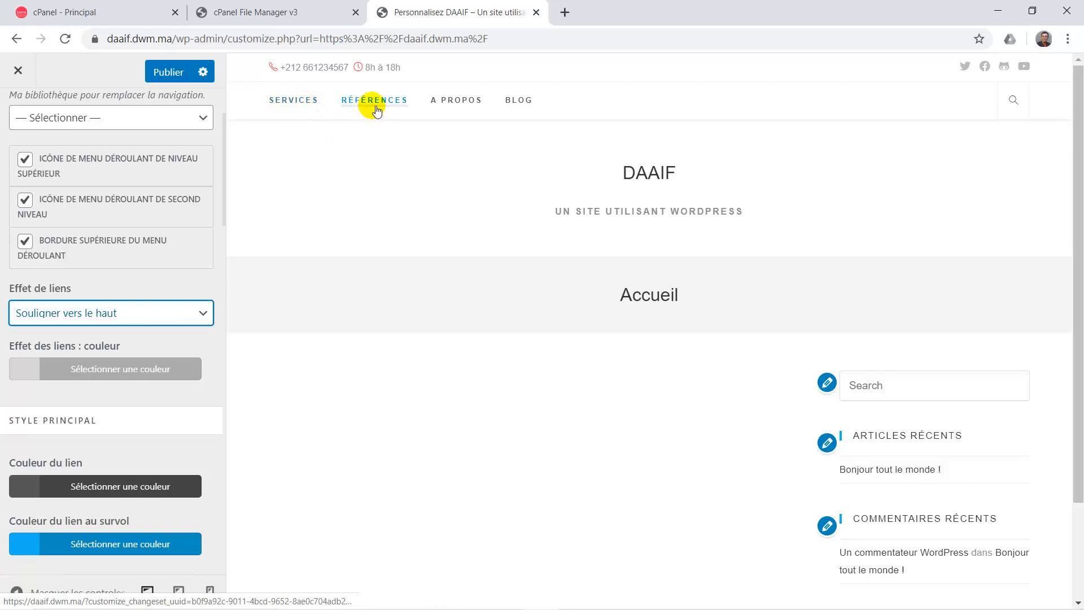
left_click(107, 314)
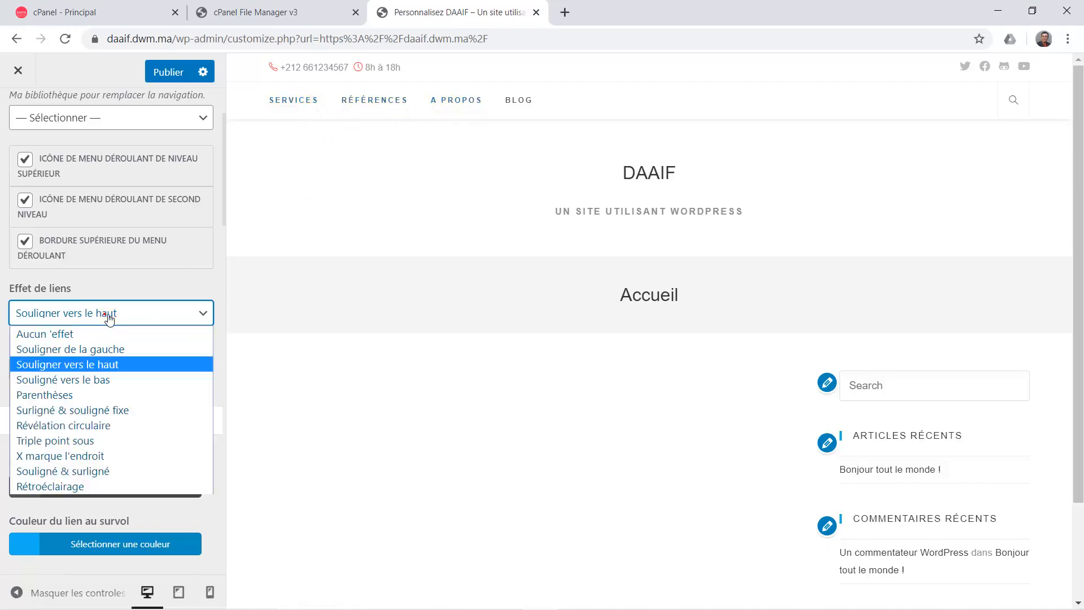
left_click(99, 381)
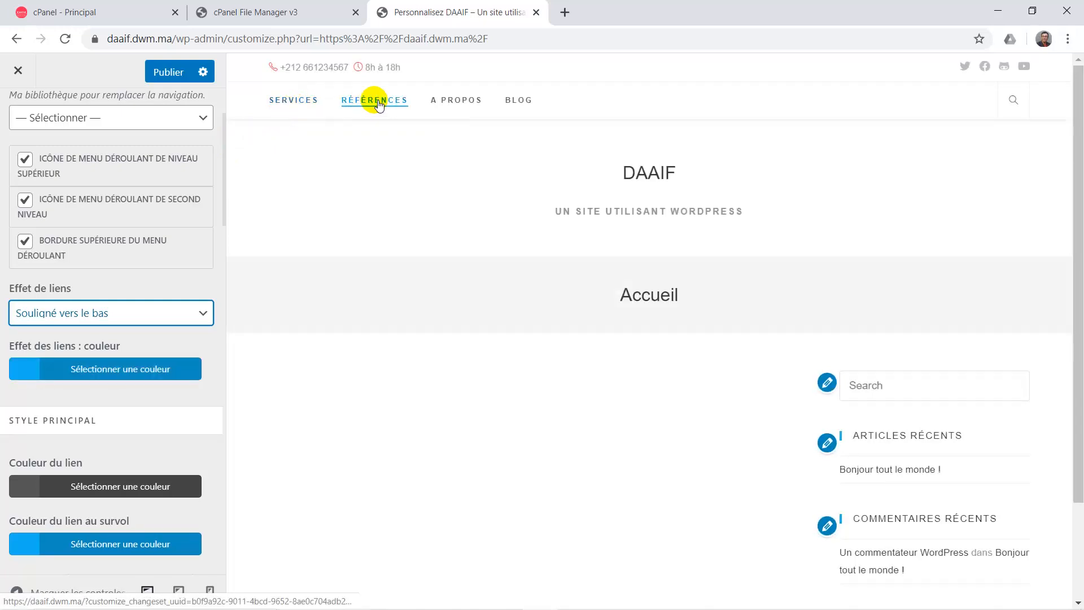
left_click(65, 322)
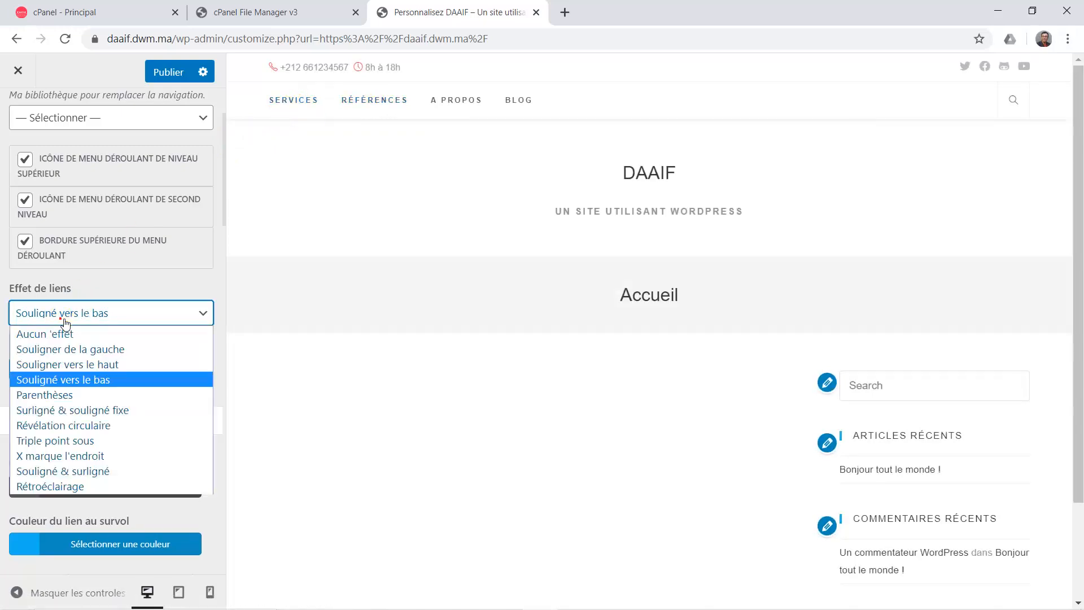
left_click(99, 350)
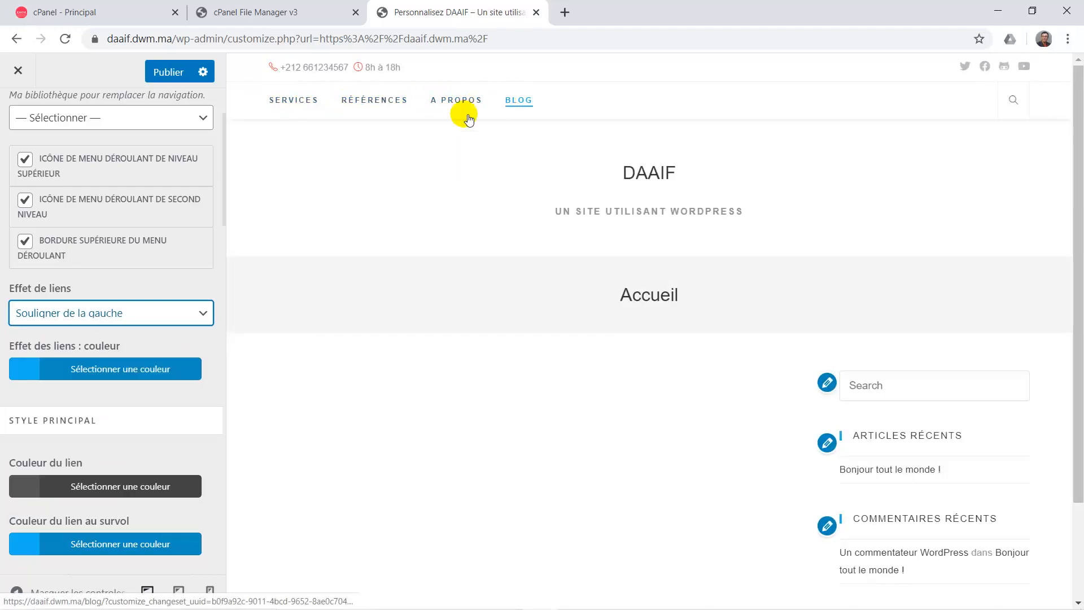
scroll(97, 322, "down", 2)
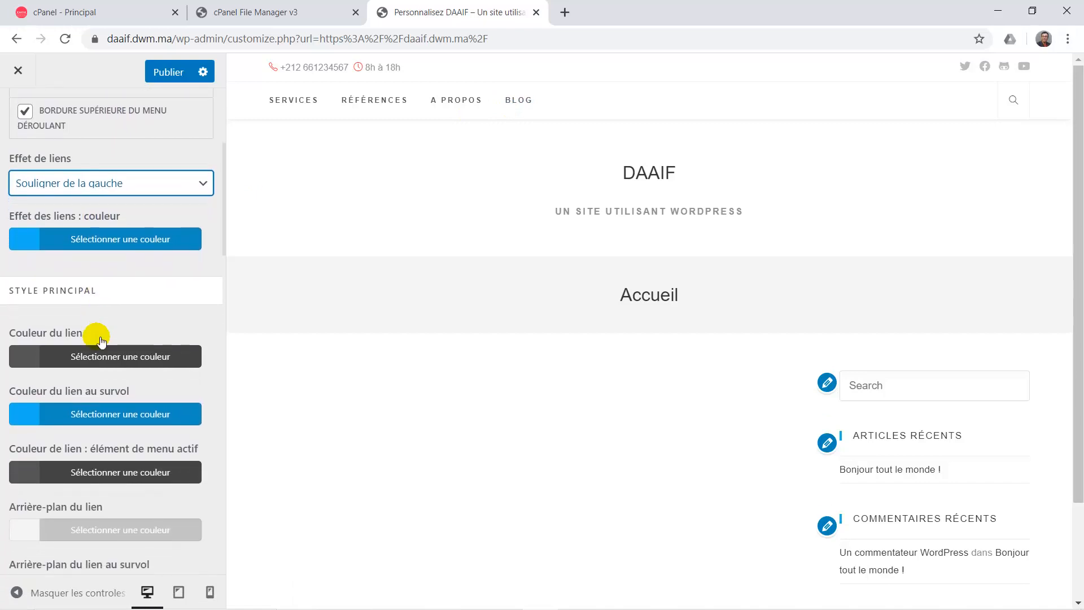
Try a grey background behind the menu links, then remove the link background colour.
scroll(85, 316, "down", 2)
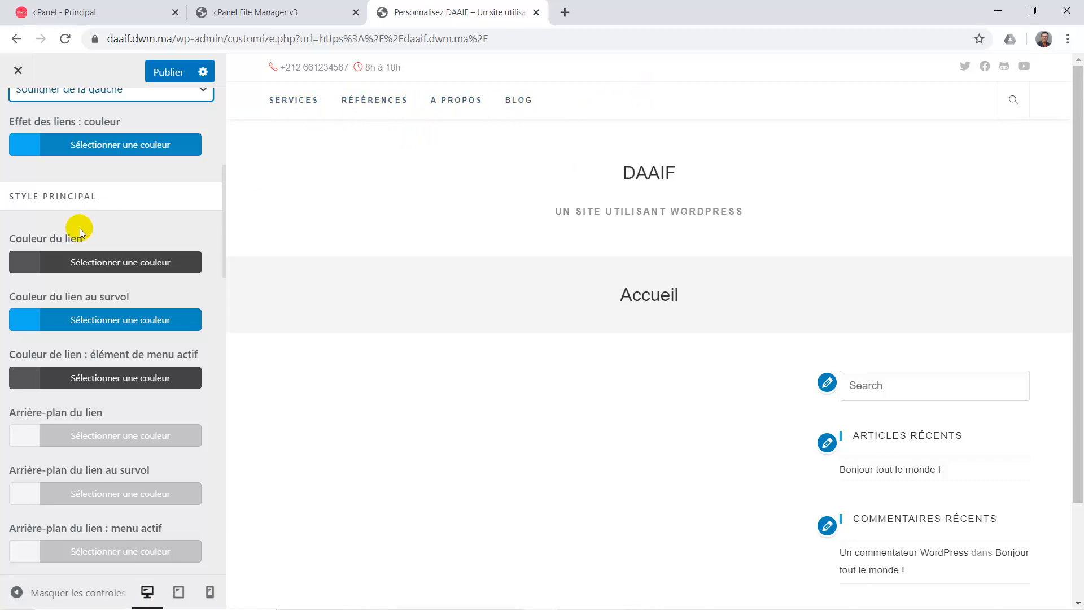
left_click(32, 321)
scroll(162, 397, "down", 2)
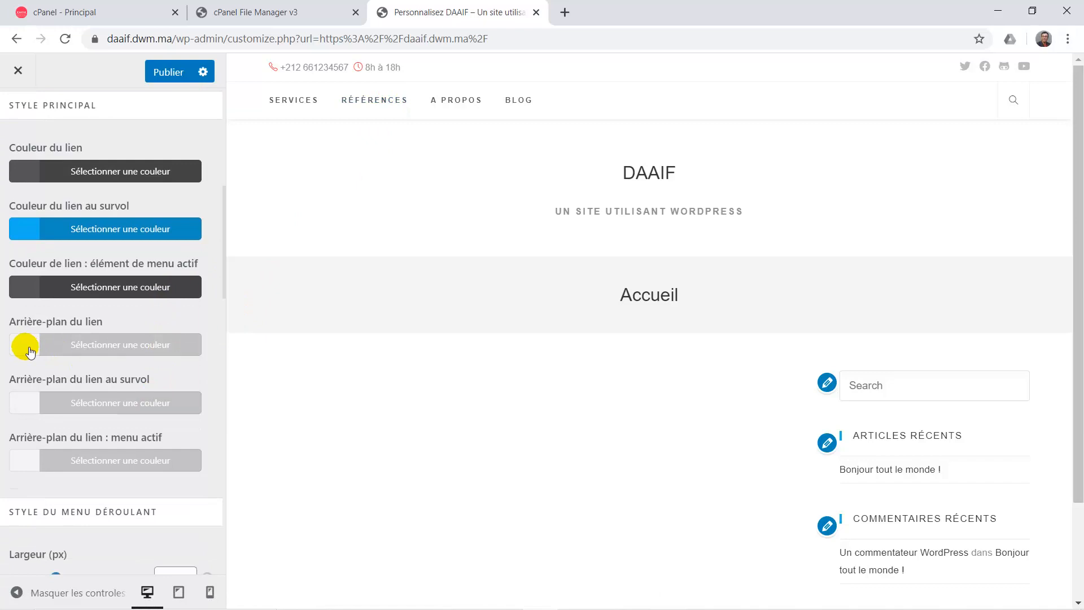
left_click(30, 349)
left_click(83, 482)
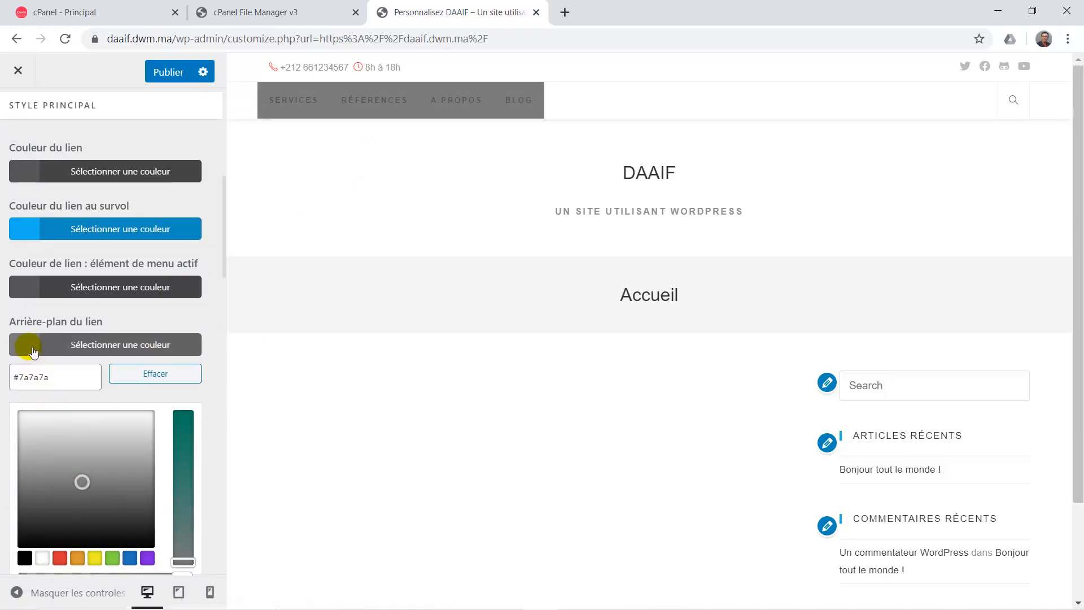
left_click(161, 374)
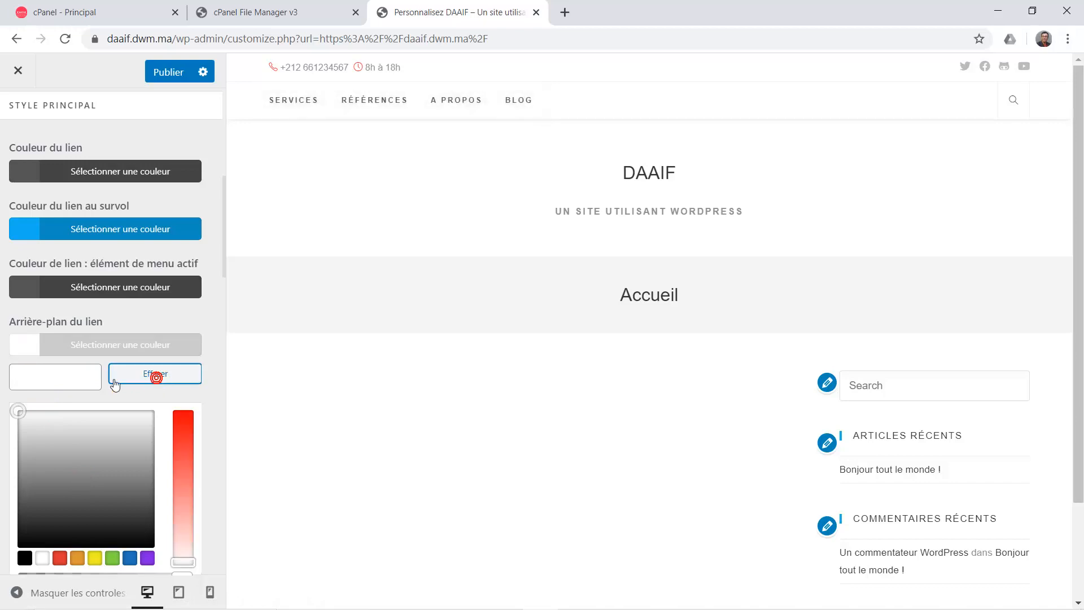
left_click(24, 350)
Set the dropdown menu width to 159 px instead of 180.
scroll(84, 382, "down", 1)
scroll(85, 382, "down", 2)
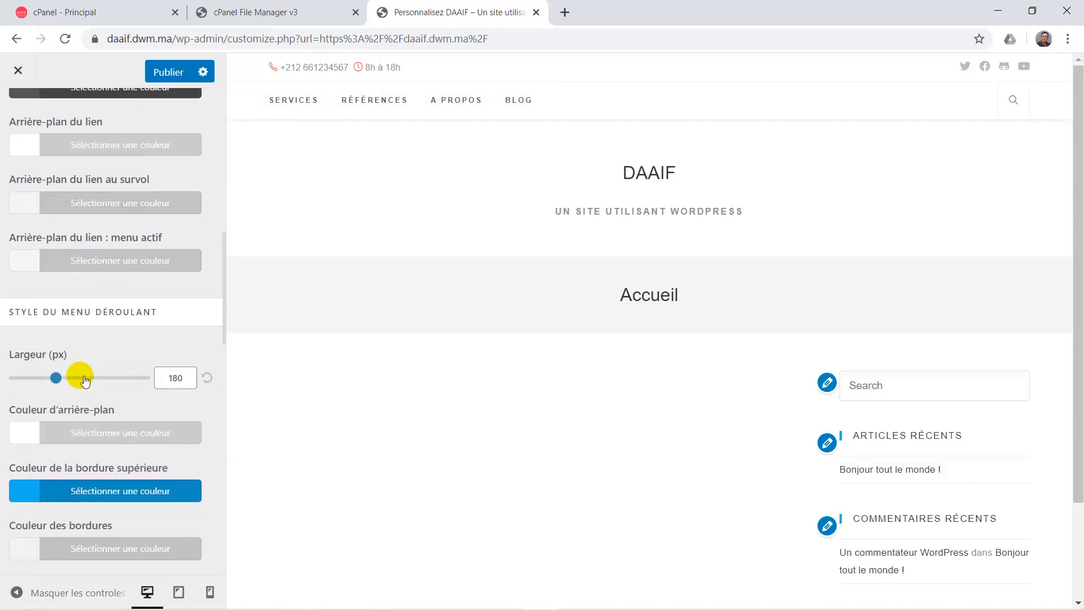
scroll(85, 382, "down", 1)
scroll(84, 382, "down", 2)
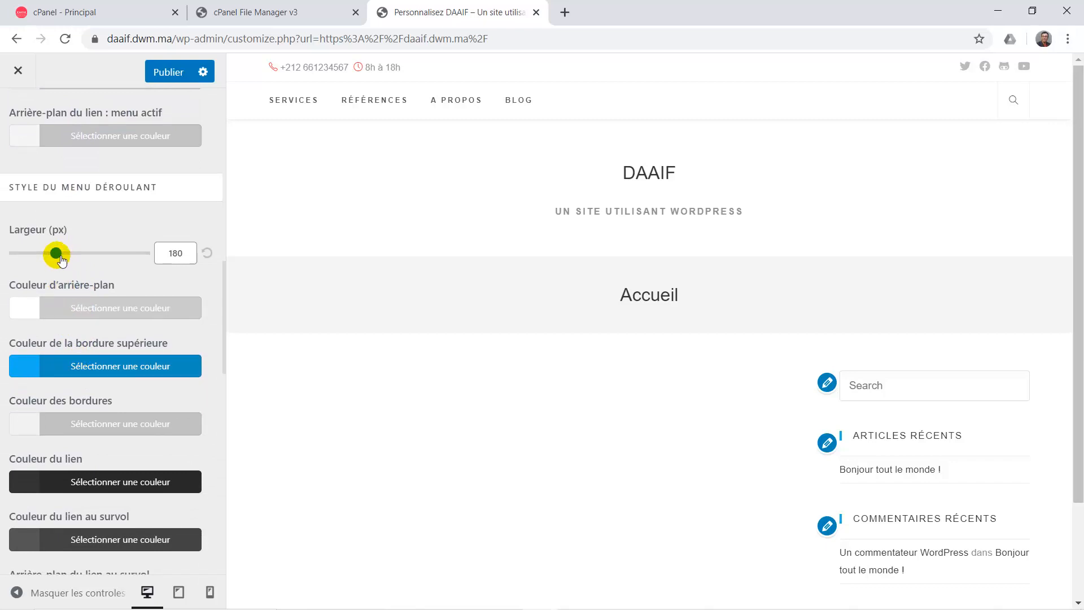
mouse_move(67, 260)
left_mouse_down()
mouse_move(79, 261)
mouse_move(48, 253)
left_mouse_up()
scroll(74, 355, "down", 2)
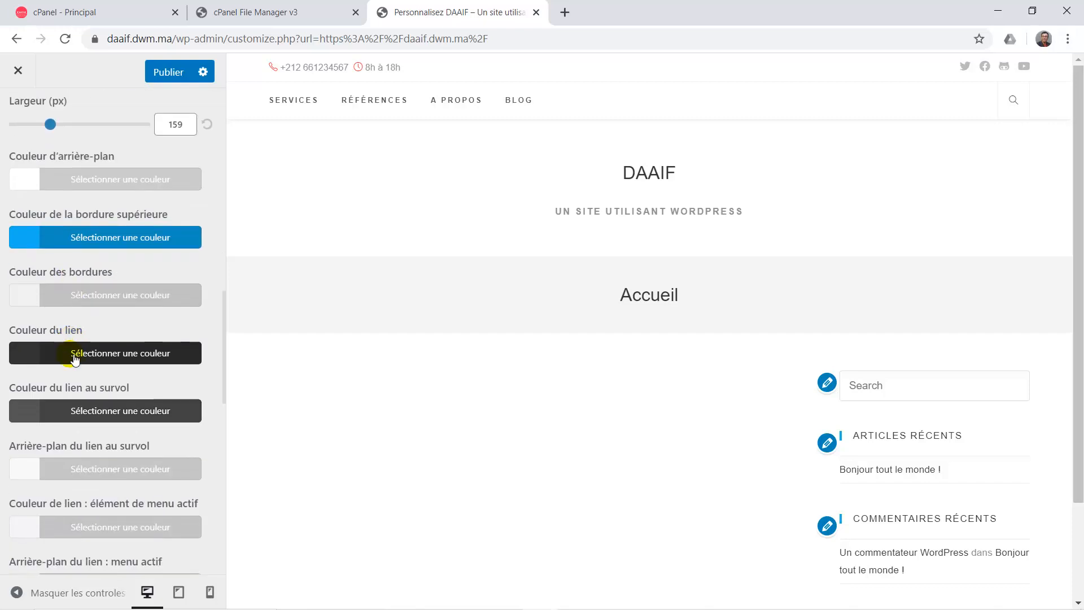
scroll(74, 358, "down", 3)
scroll(75, 357, "up", 5)
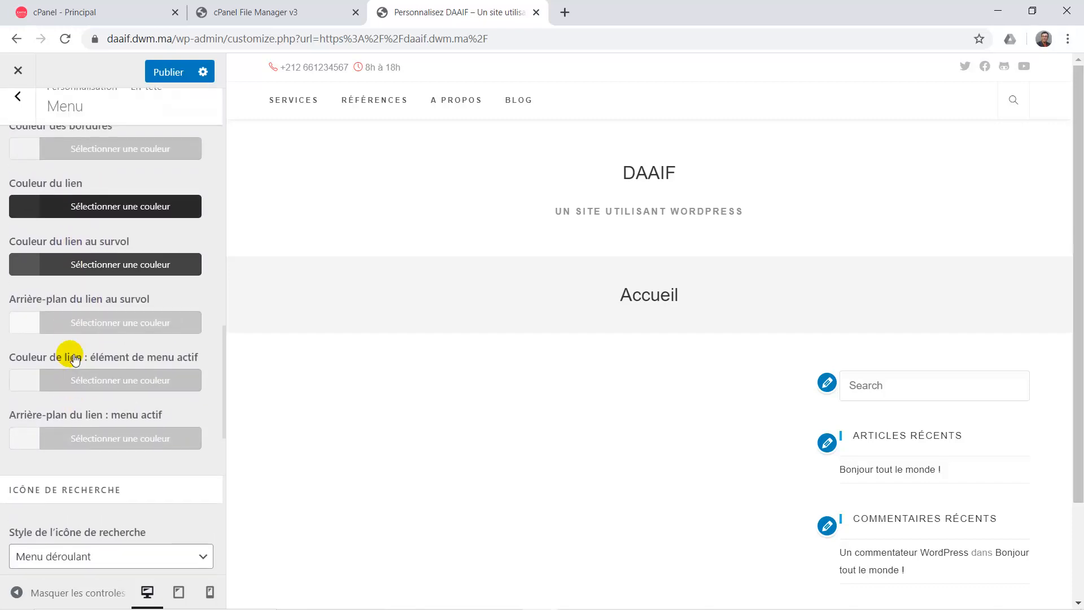
scroll(75, 357, "up", 1)
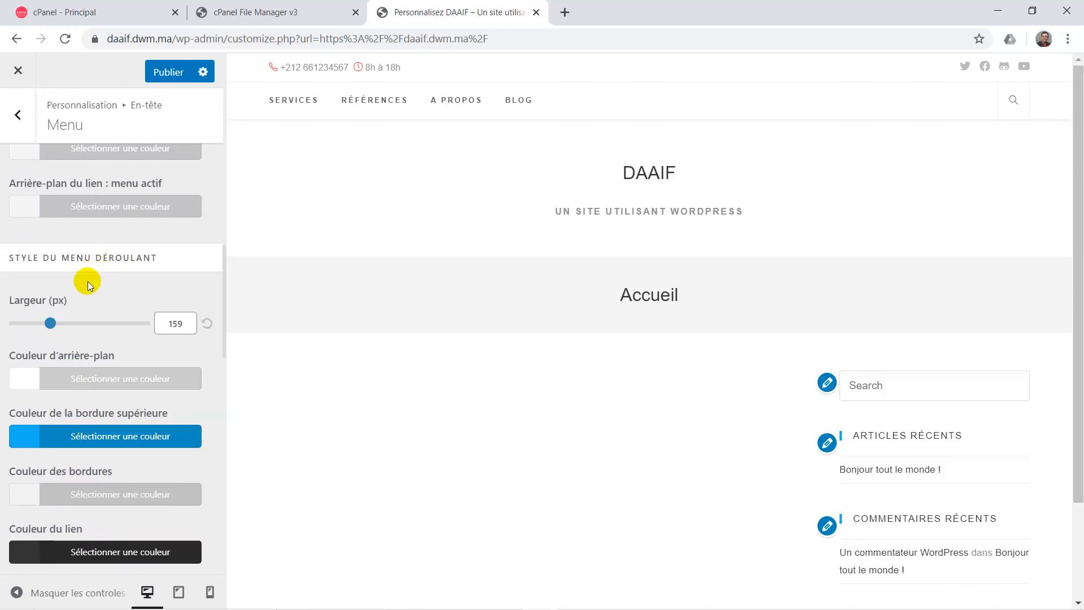
scroll(87, 281, "up", 1)
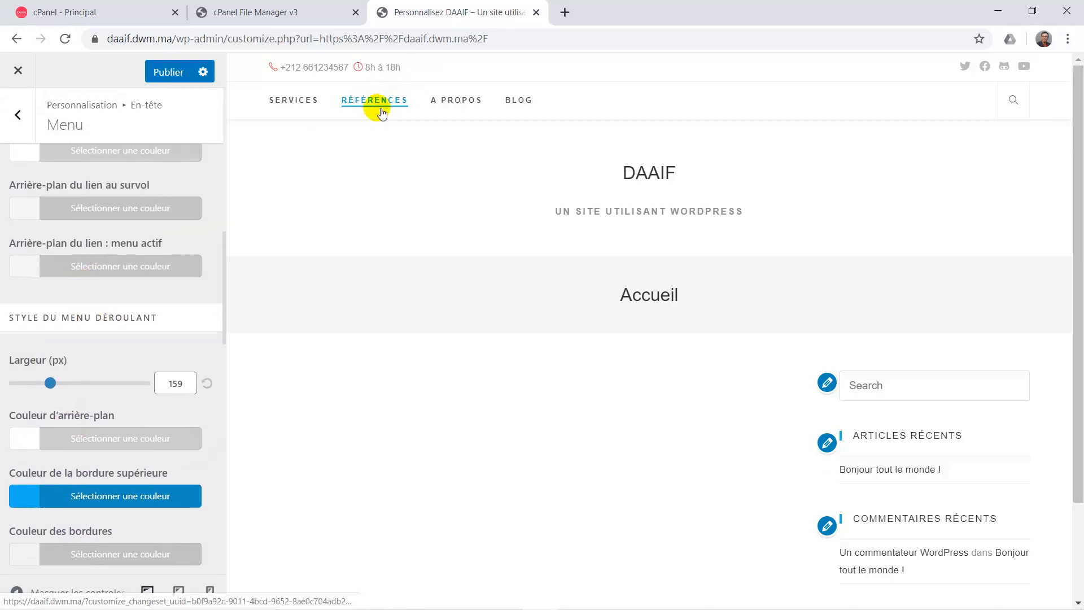
scroll(110, 421, "down", 6)
scroll(112, 420, "down", 5)
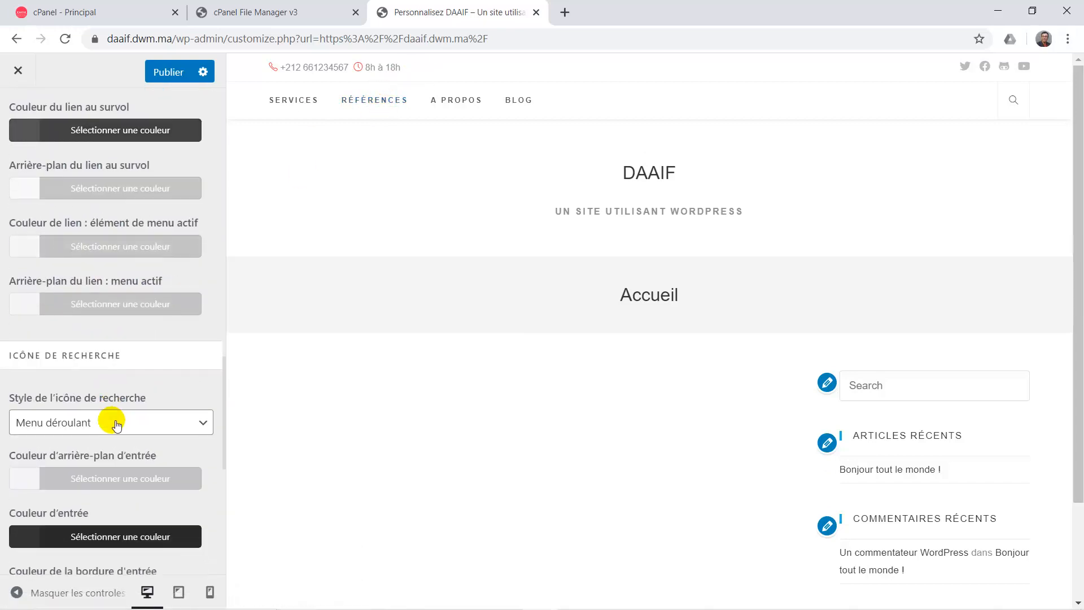
Set the search icon style to Remplacer l'en-tête and test it in the preview.
scroll(116, 424, "down", 1)
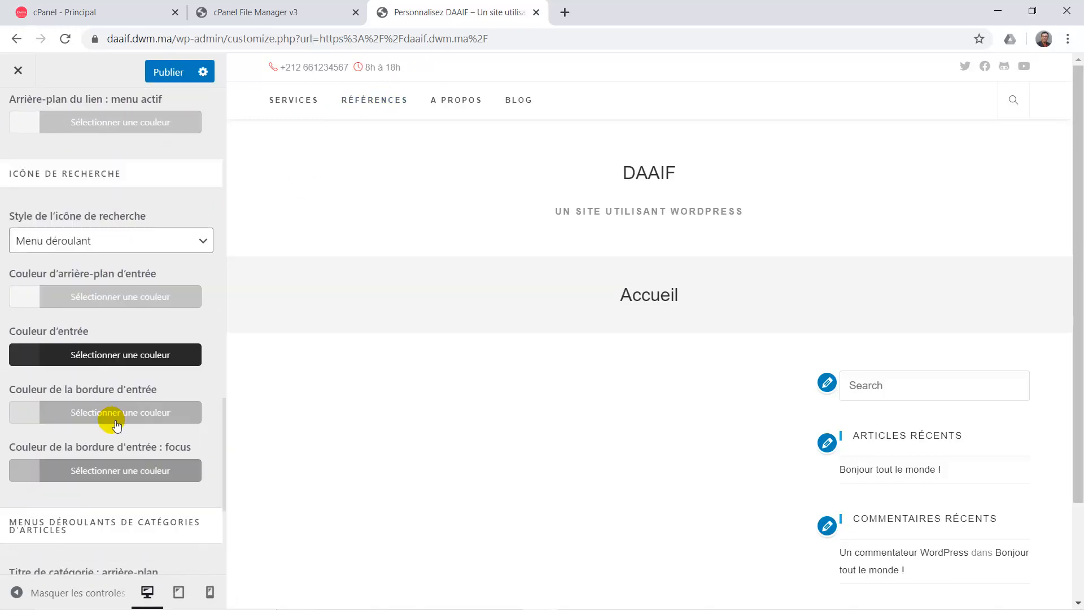
left_click(1012, 102)
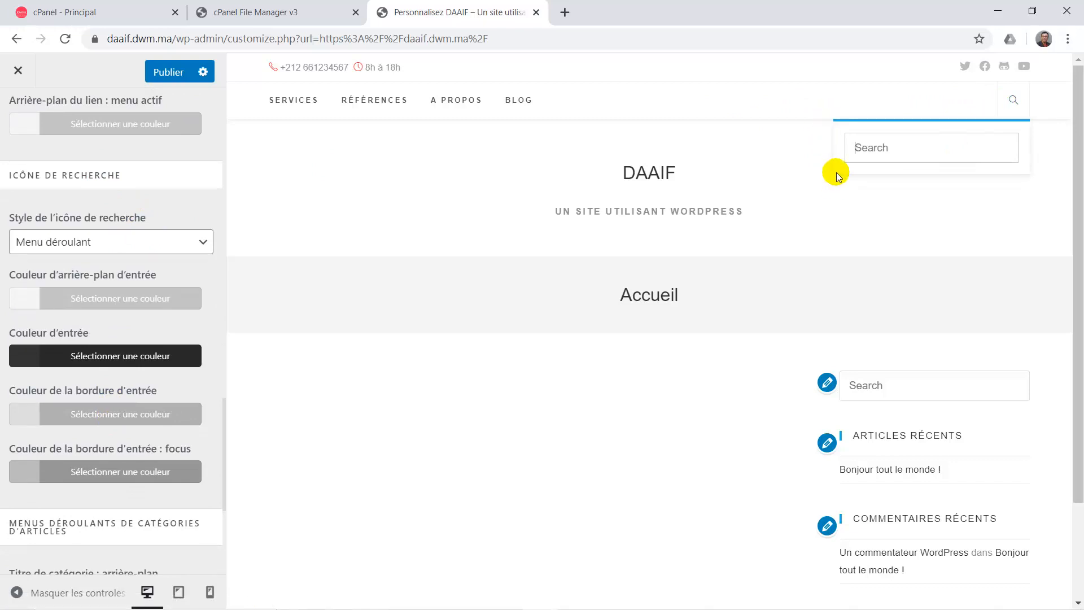
left_click(132, 247)
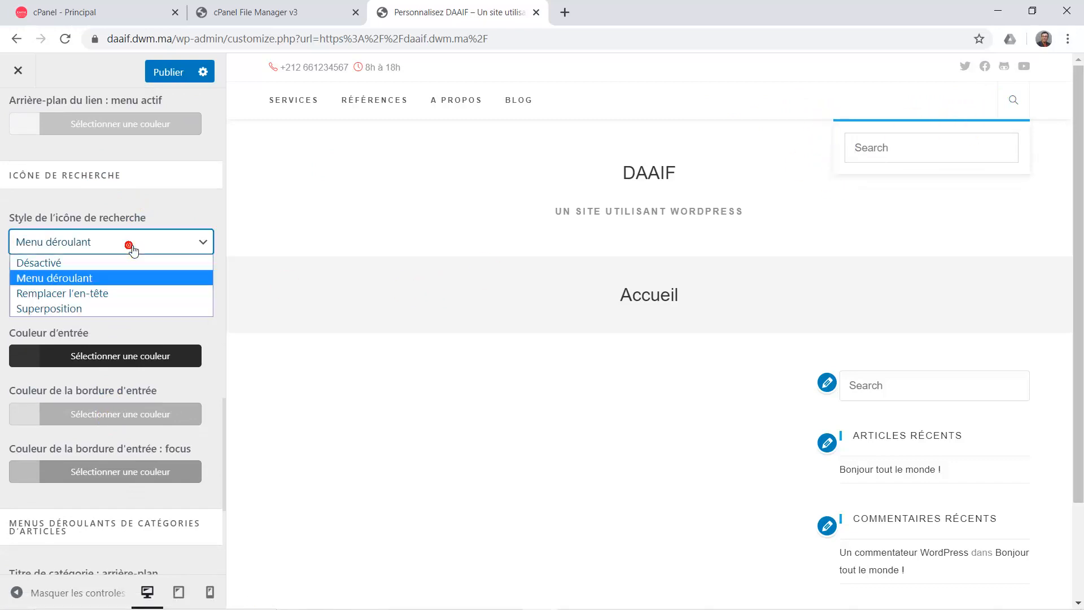
left_click(114, 290)
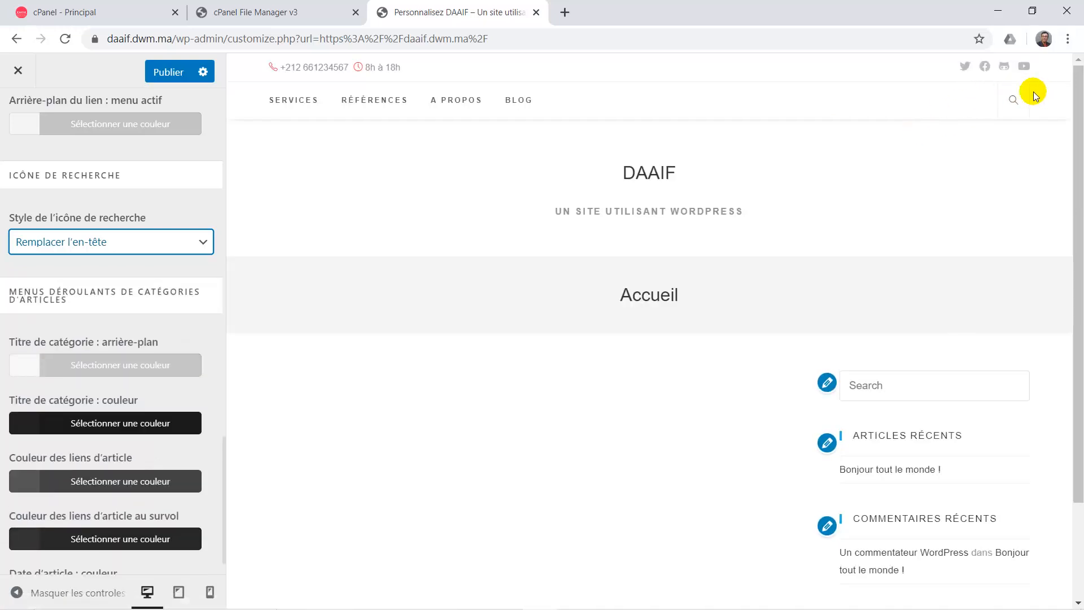
left_click(1010, 107)
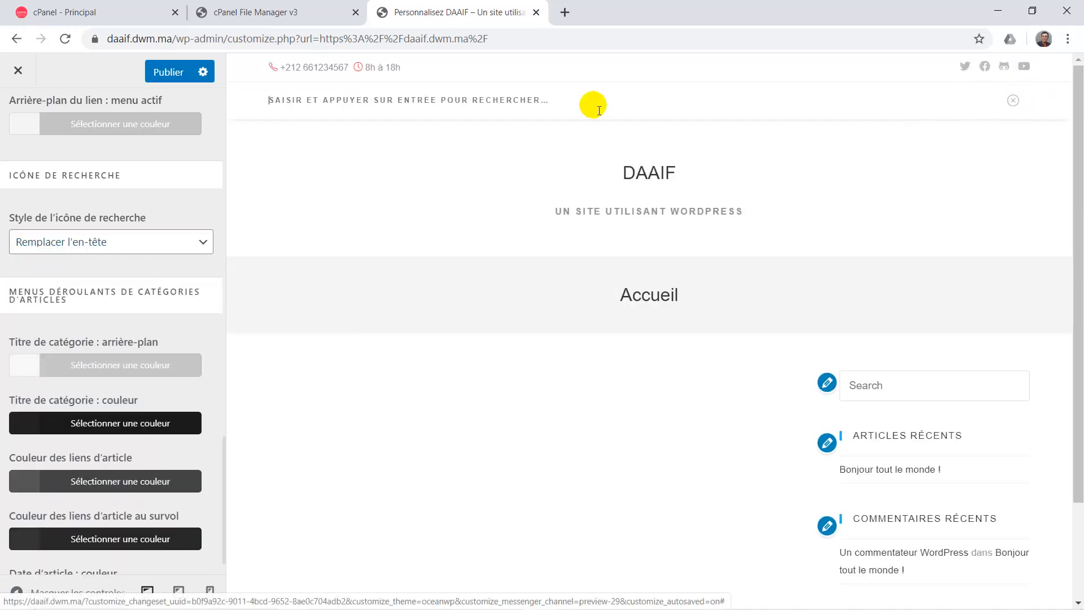
type("m,e")
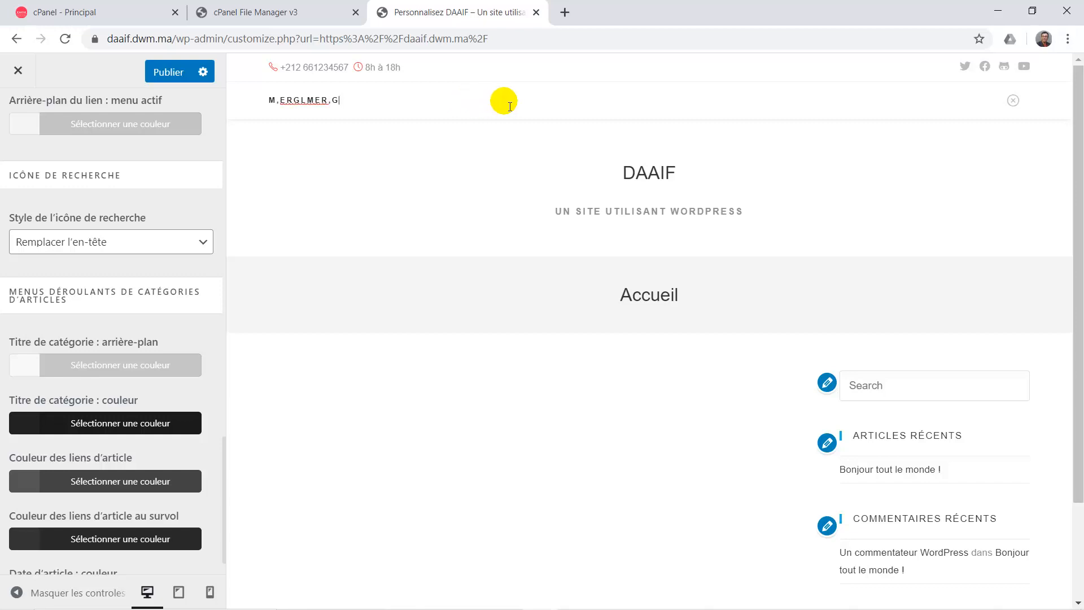
Switch the search style to Superposition, run a test search, and return the preview home.
left_click(168, 243)
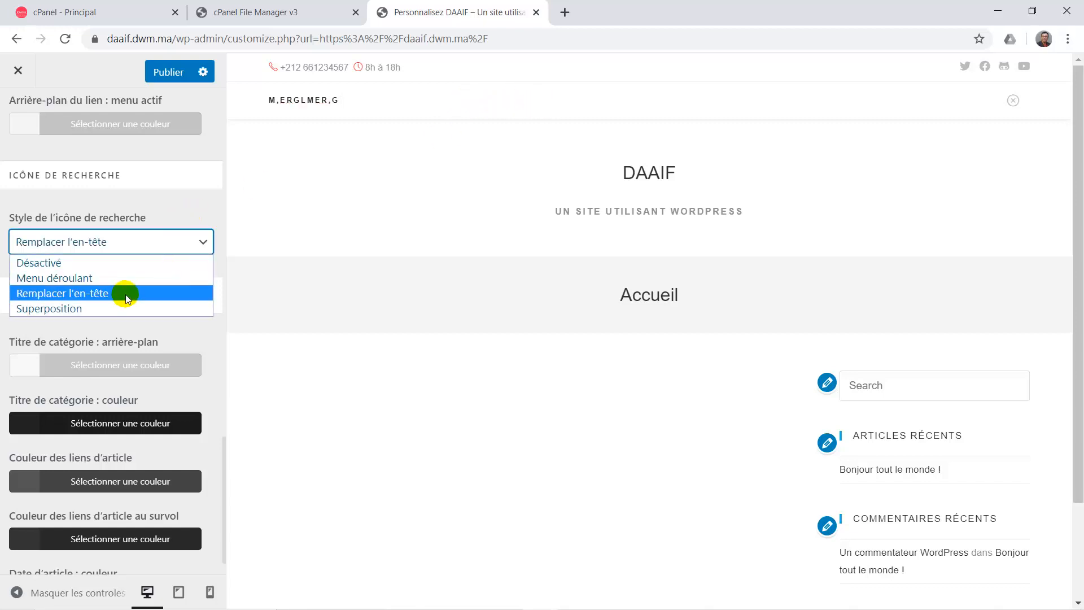
left_click(108, 308)
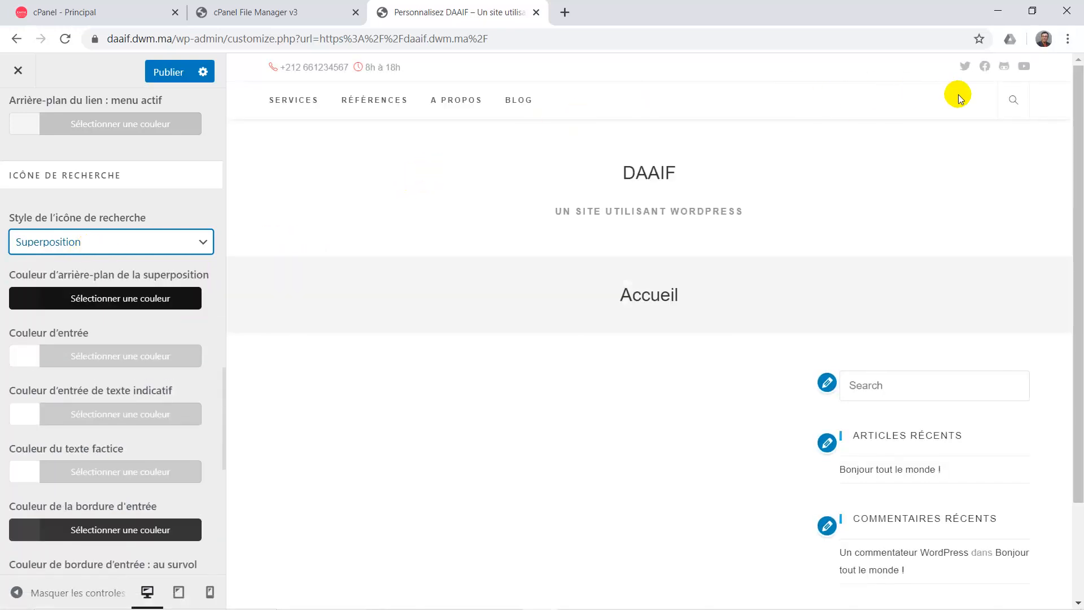
left_click(1016, 98)
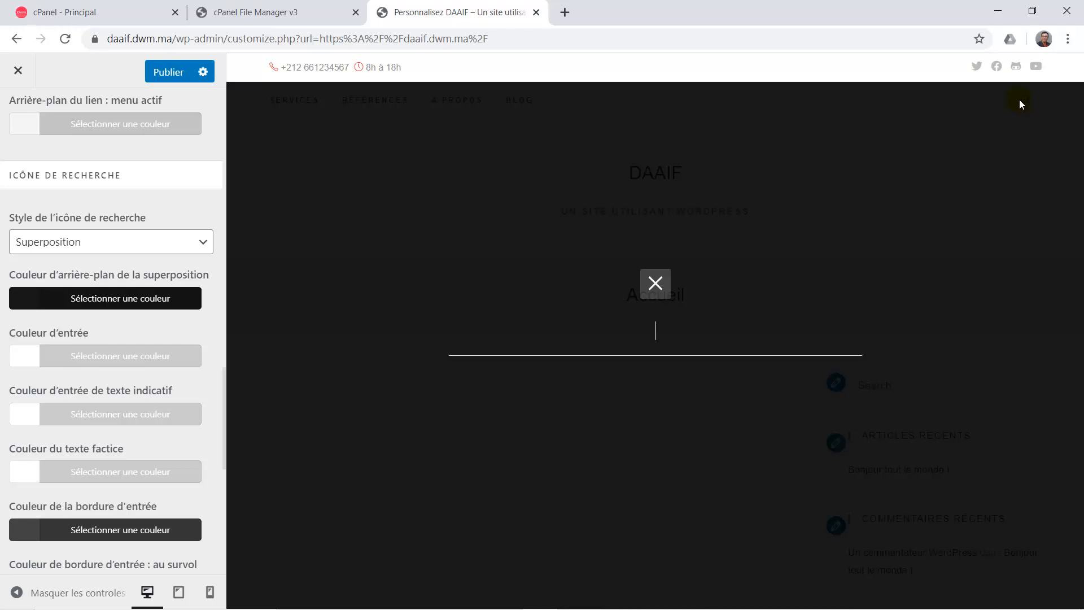
type("KLZRNFLKF")
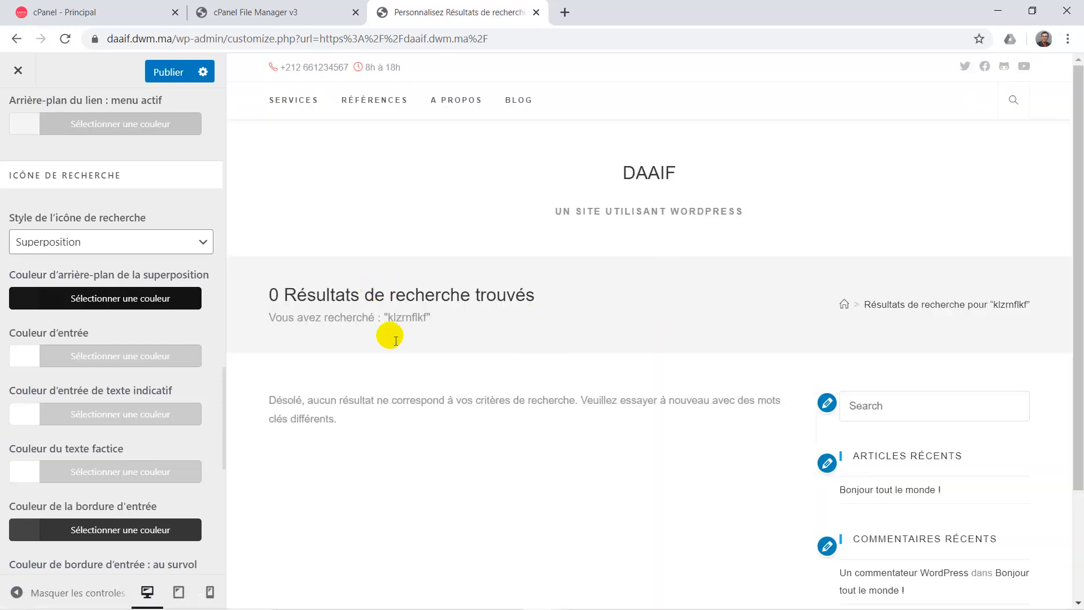
double_click(402, 318)
scroll(175, 367, "down", 1)
scroll(109, 404, "up", 2)
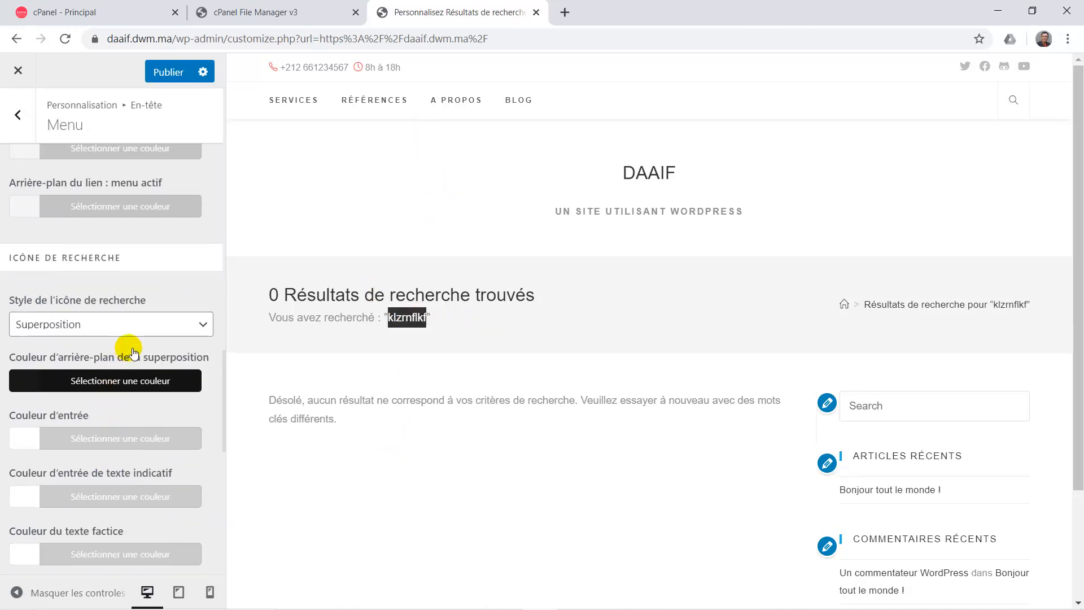
scroll(158, 375, "down", 10)
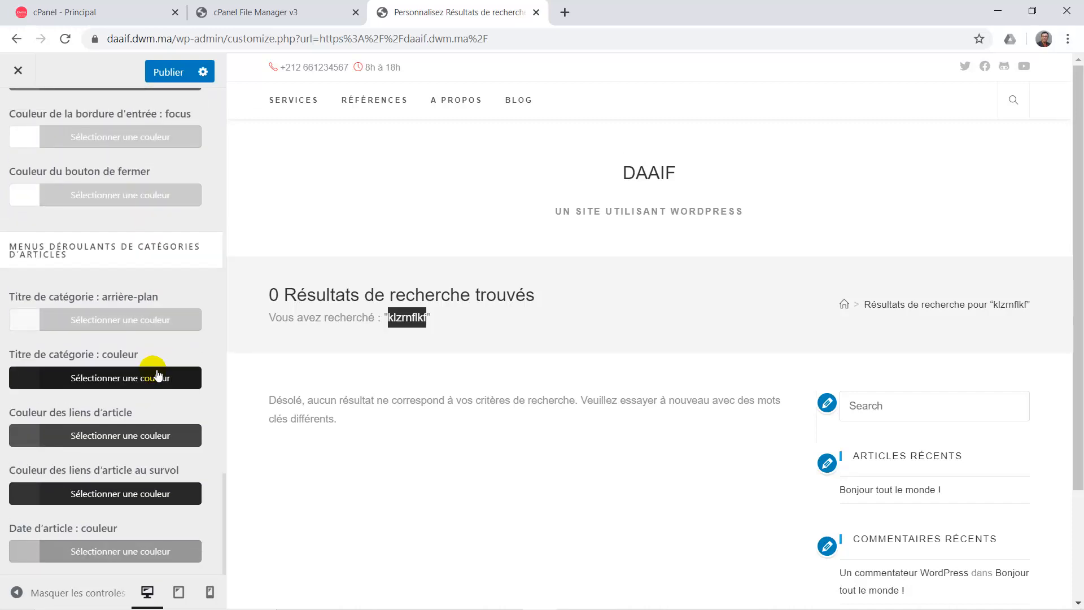
scroll(157, 375, "up", 8)
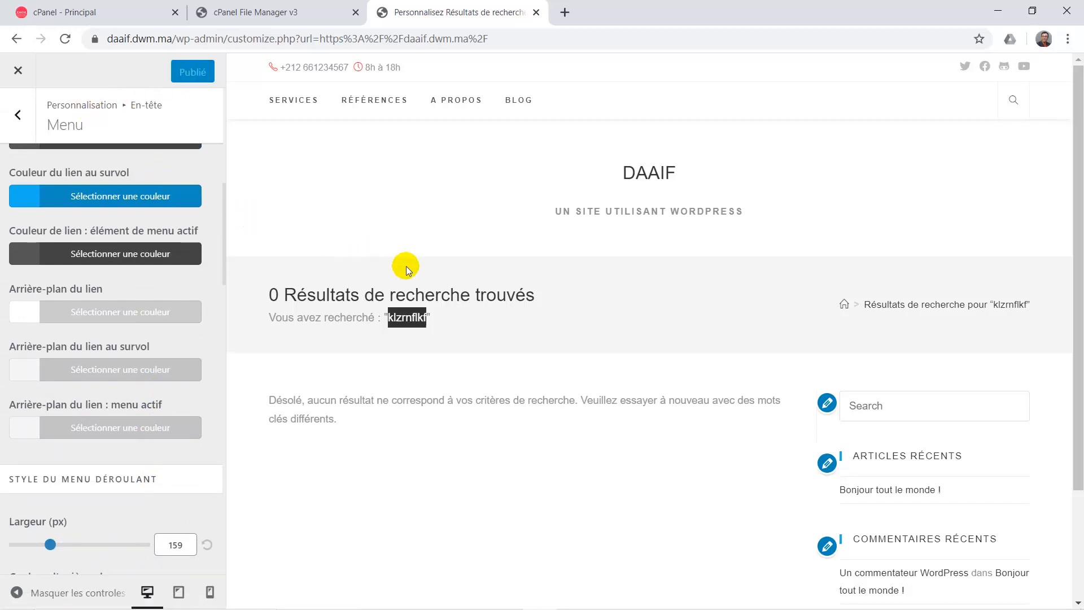
left_click(663, 175)
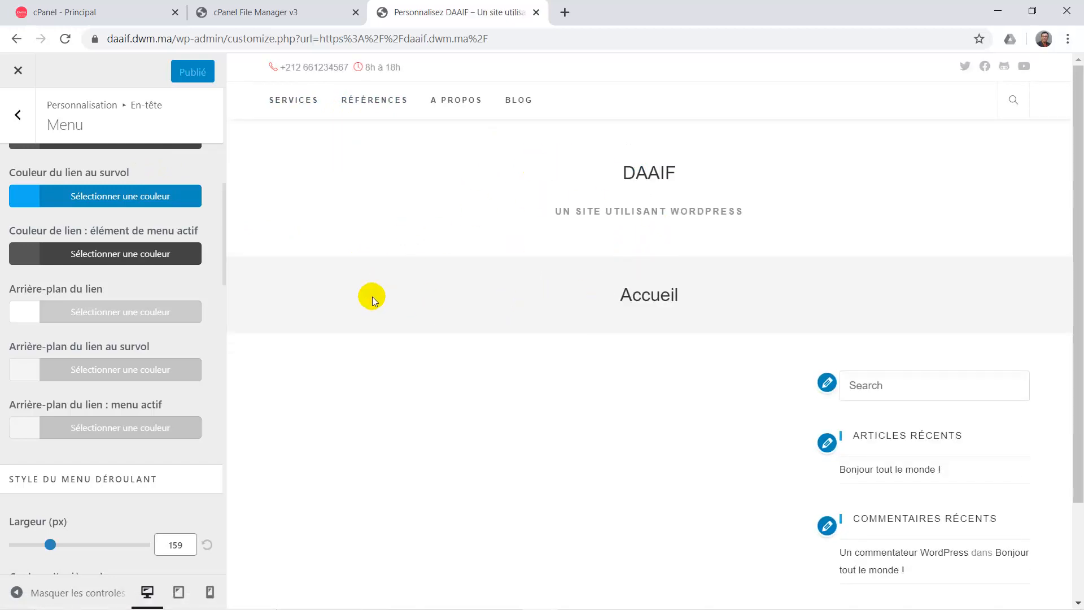
Return to the main section list, preview the Blog page and home, then open Options générales.
left_click(18, 118)
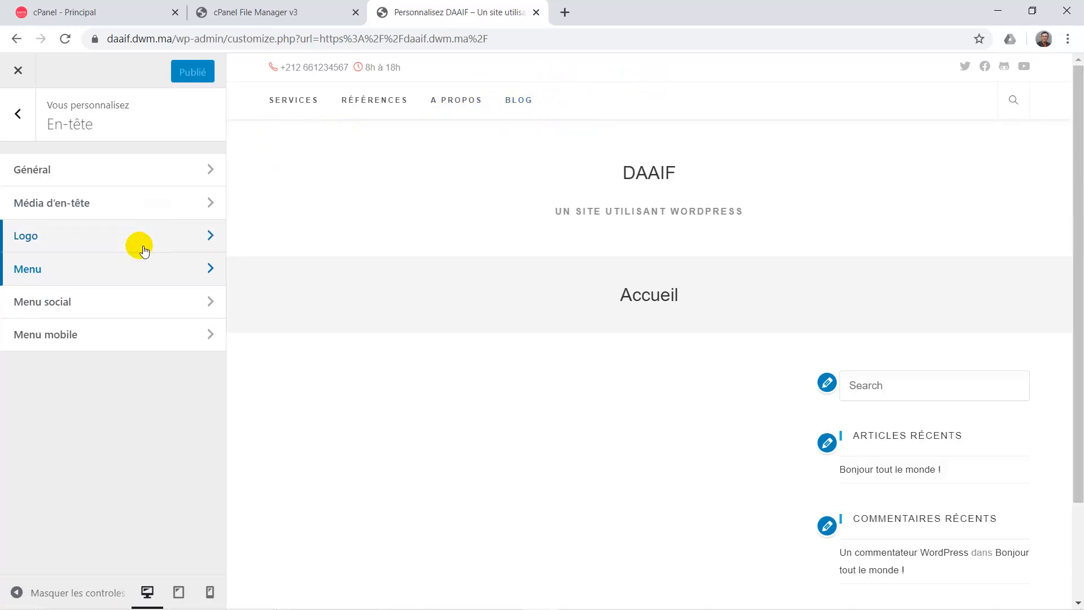
left_click(27, 115)
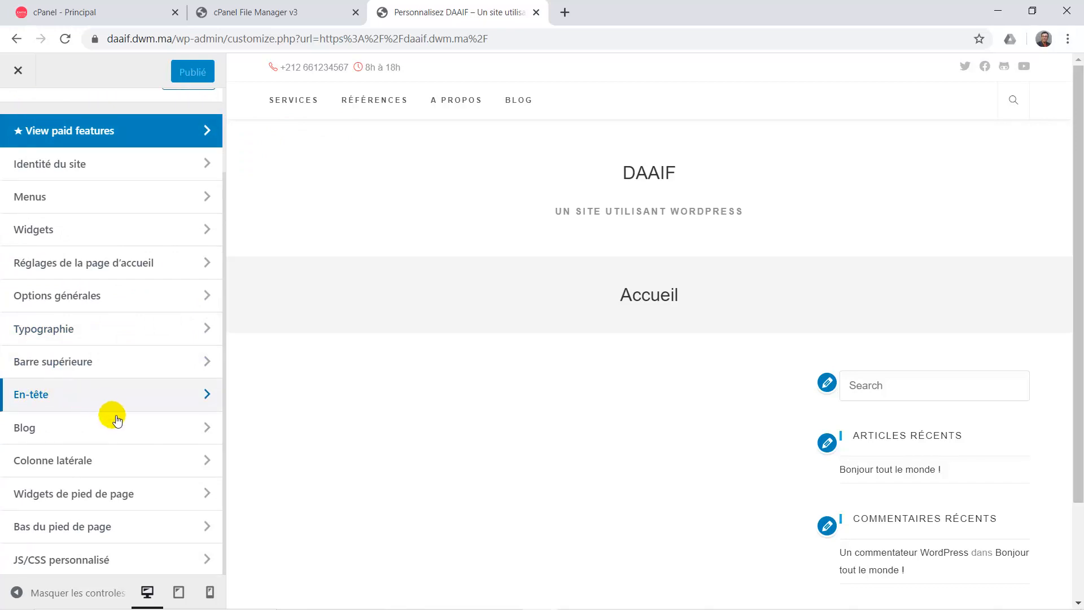
scroll(461, 370, "down", 2)
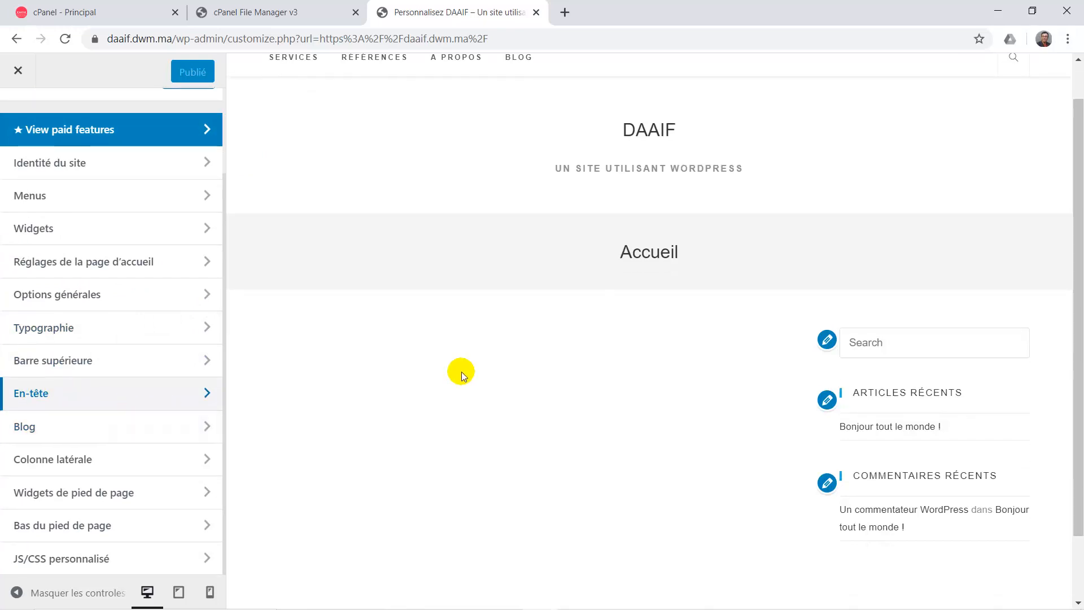
scroll(540, 276, "up", 1)
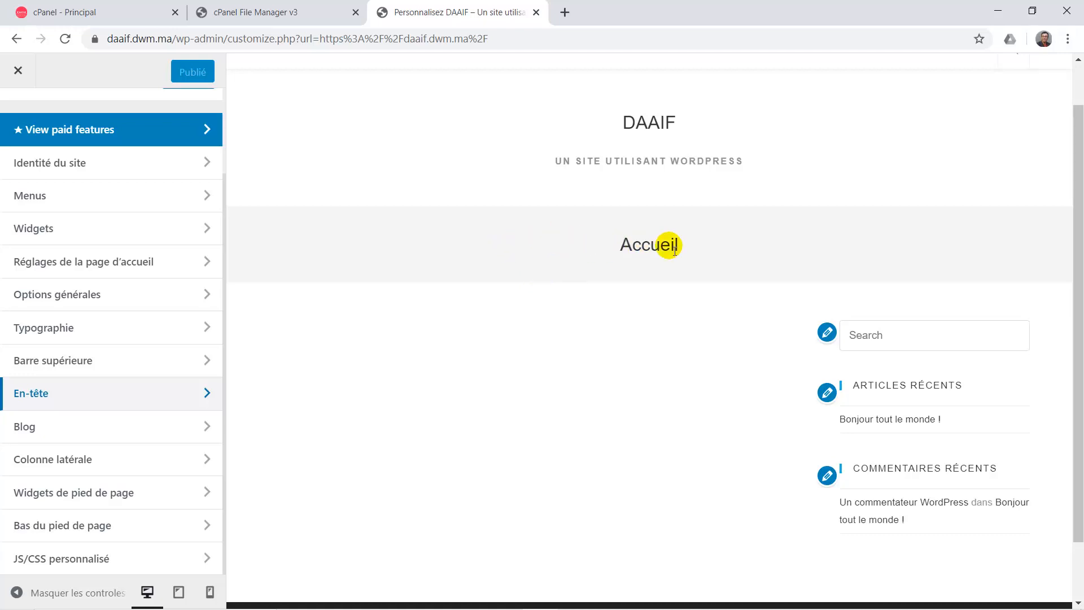
scroll(654, 246, "up", 2)
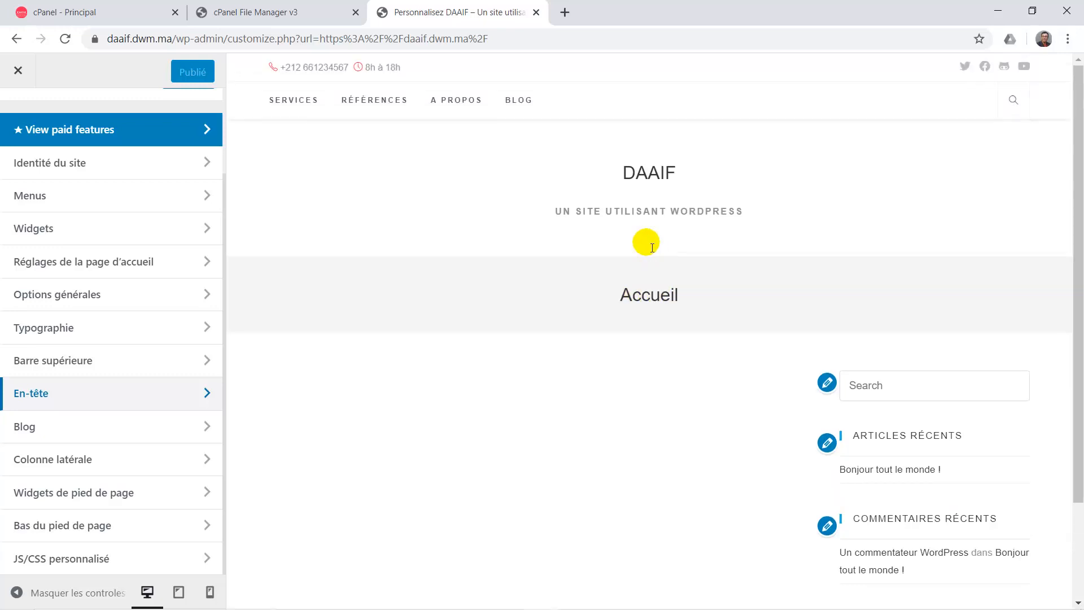
left_click(528, 105)
left_click(528, 104)
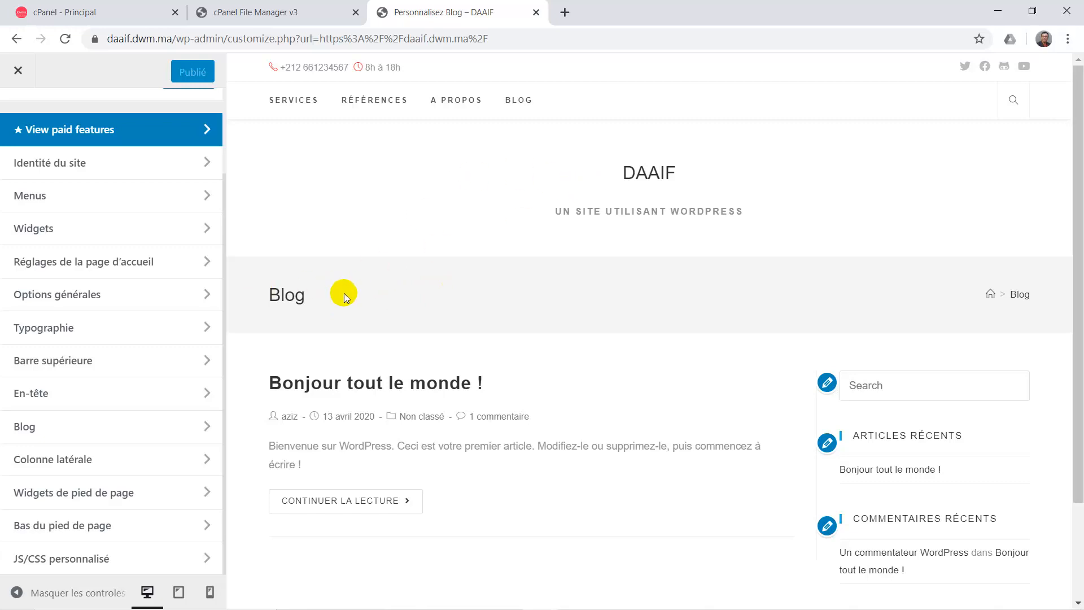
left_click(654, 176)
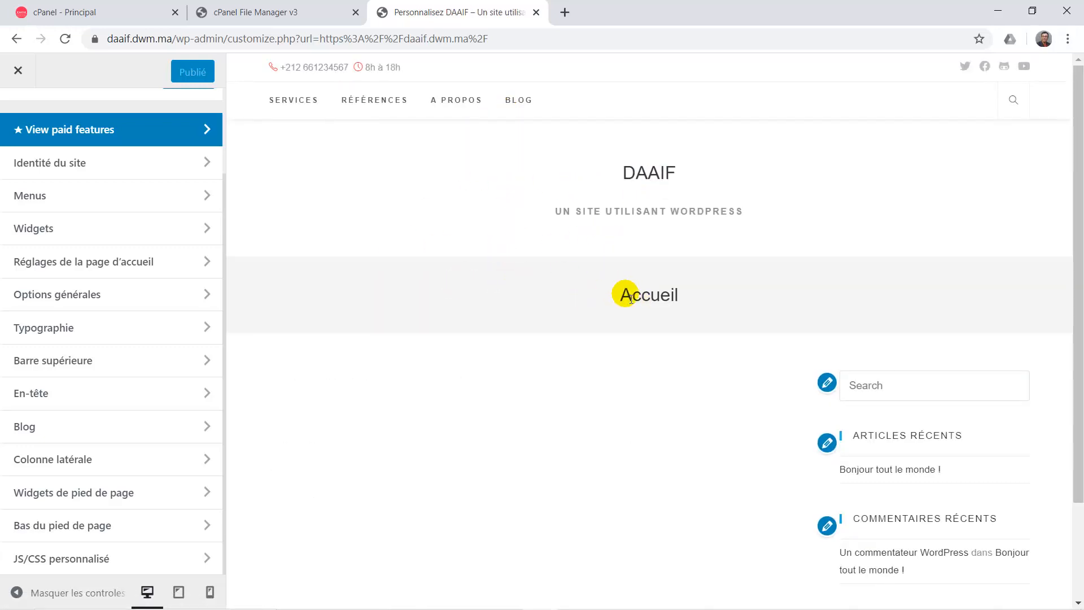
left_click(74, 286)
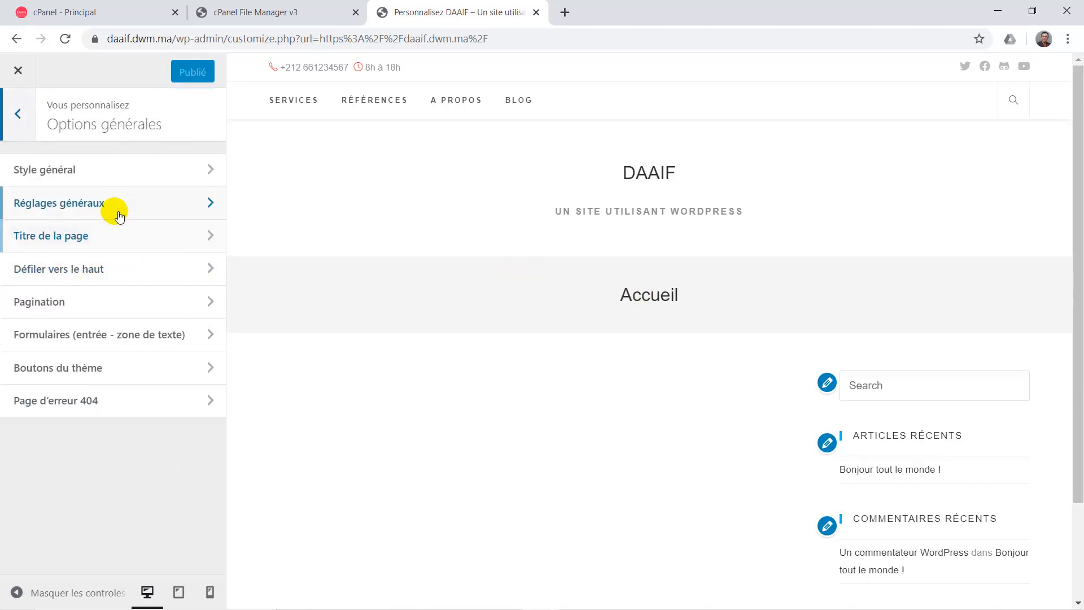
Go to Options générales > Style général and open the Couleur des liens picker (#333333).
left_click(20, 117)
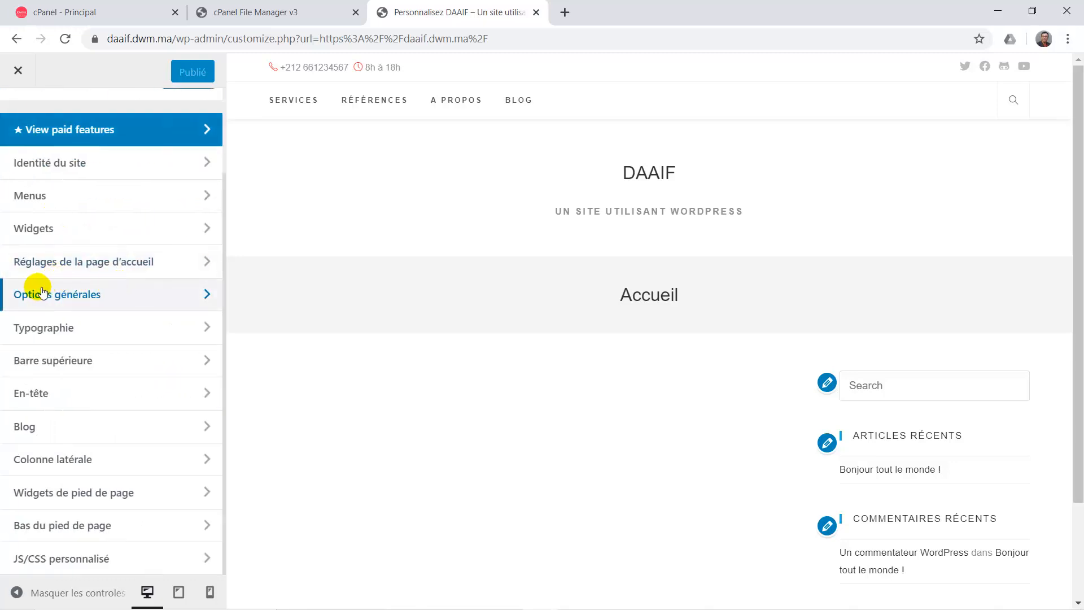
left_click(70, 299)
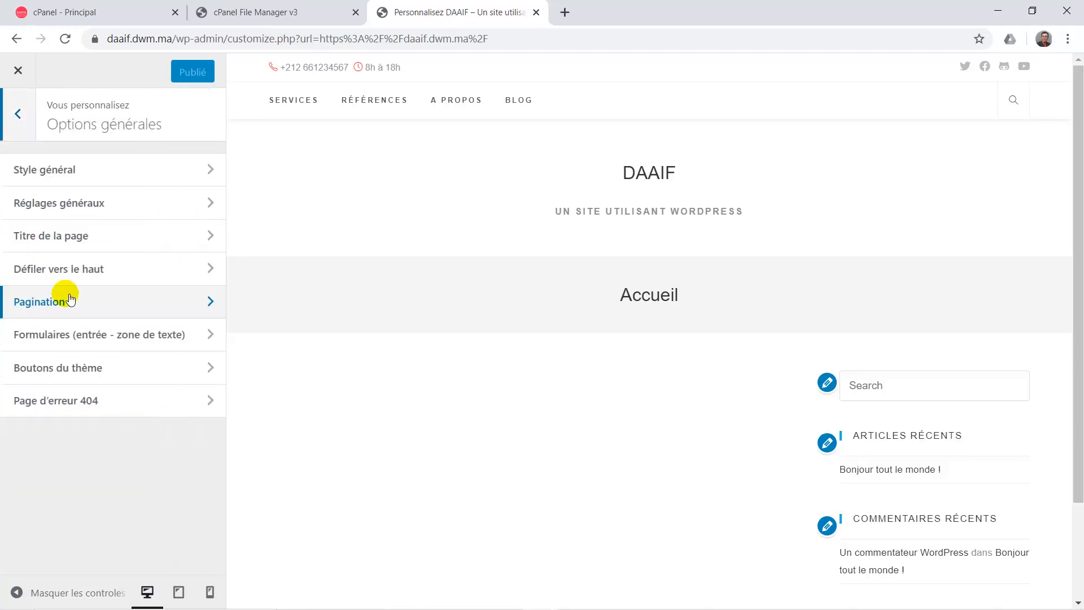
left_click(138, 176)
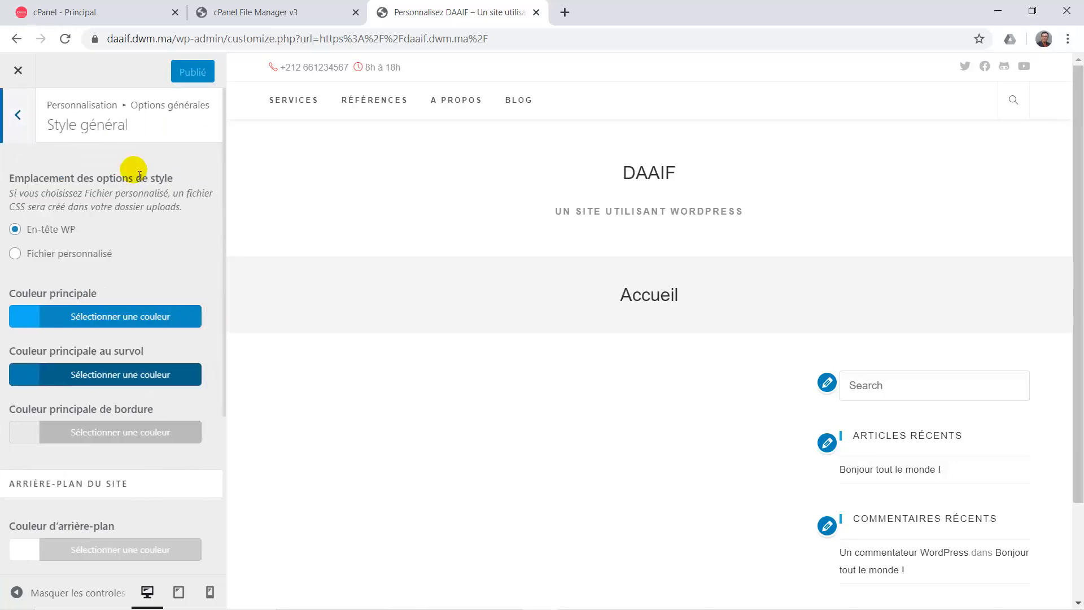
scroll(121, 407, "down", 2)
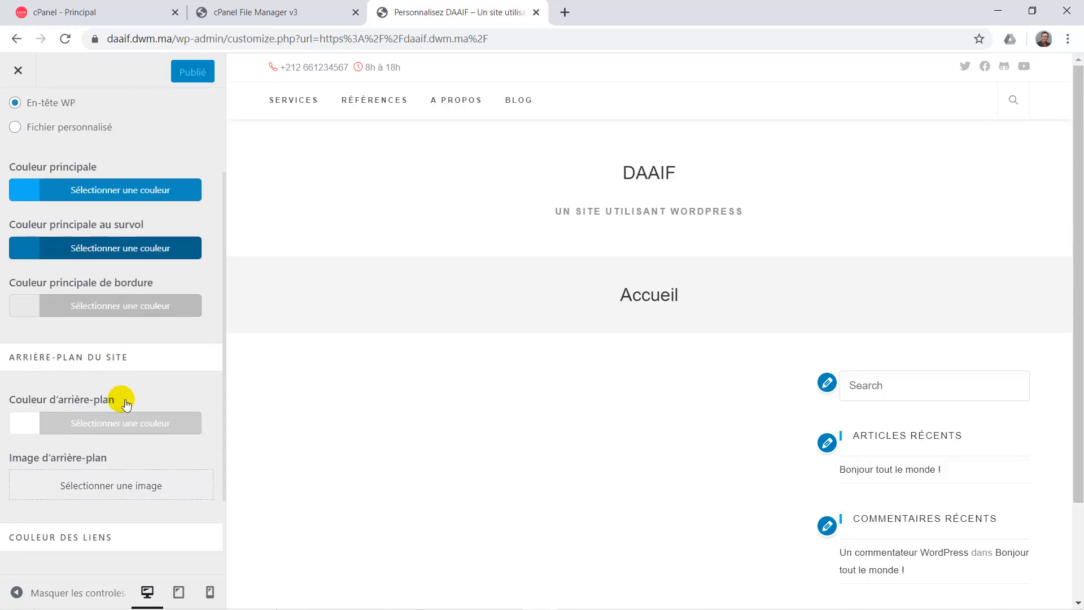
scroll(124, 401, "down", 2)
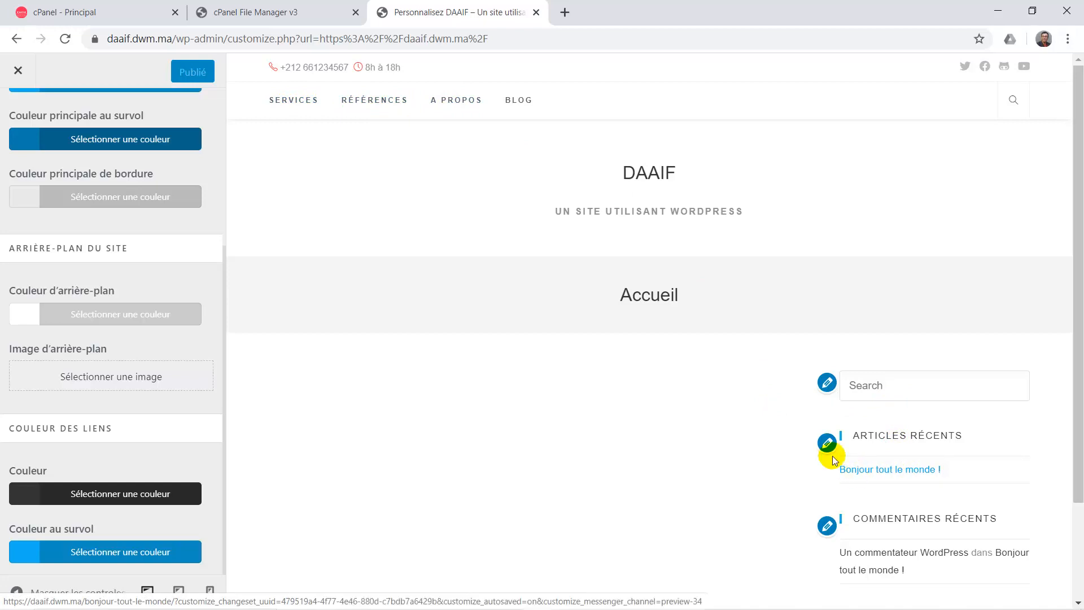
left_click(39, 495)
Try orange as the link colour, then restore the default dark link colour.
scroll(79, 503, "down", 3)
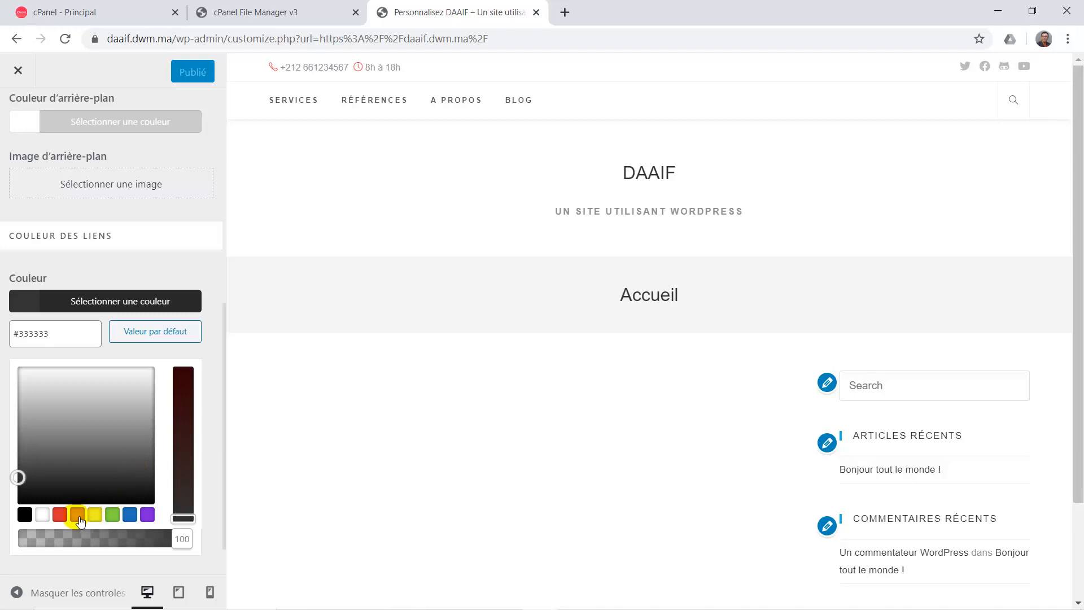
left_click(78, 514)
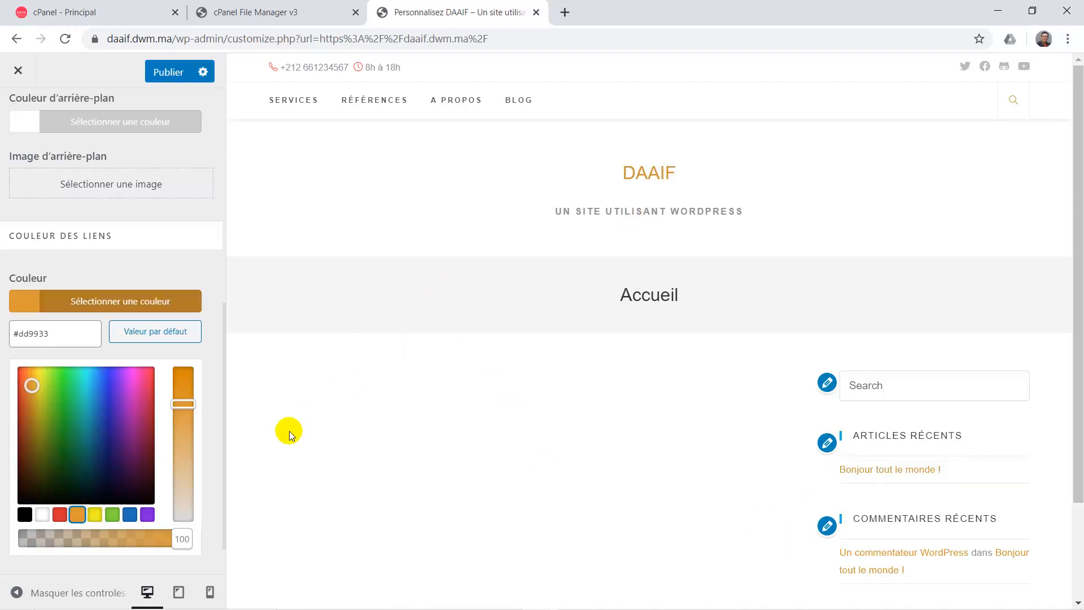
left_click(154, 332)
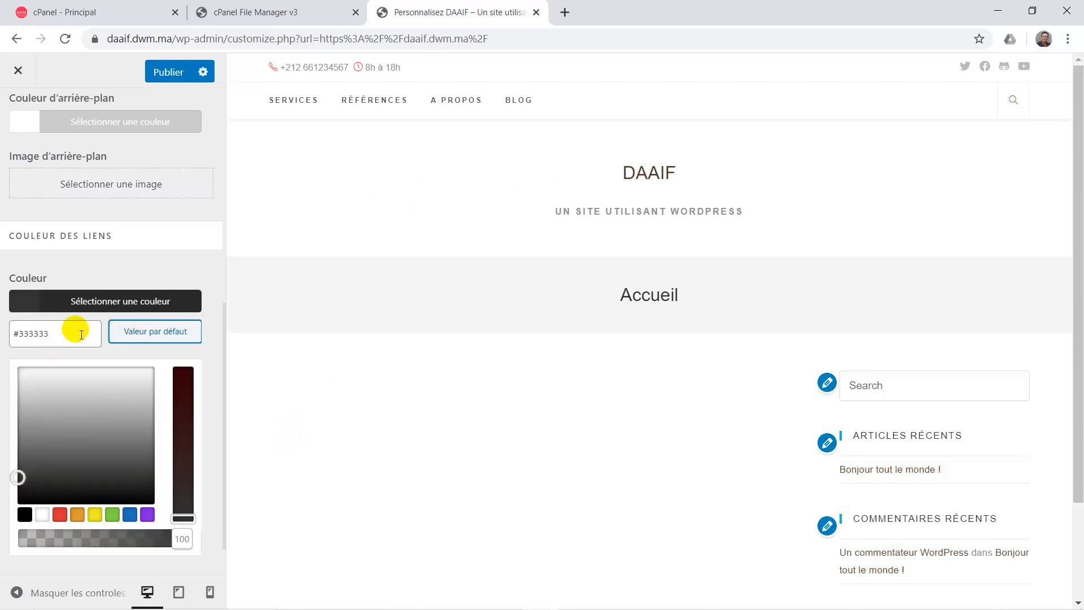
left_click(29, 310)
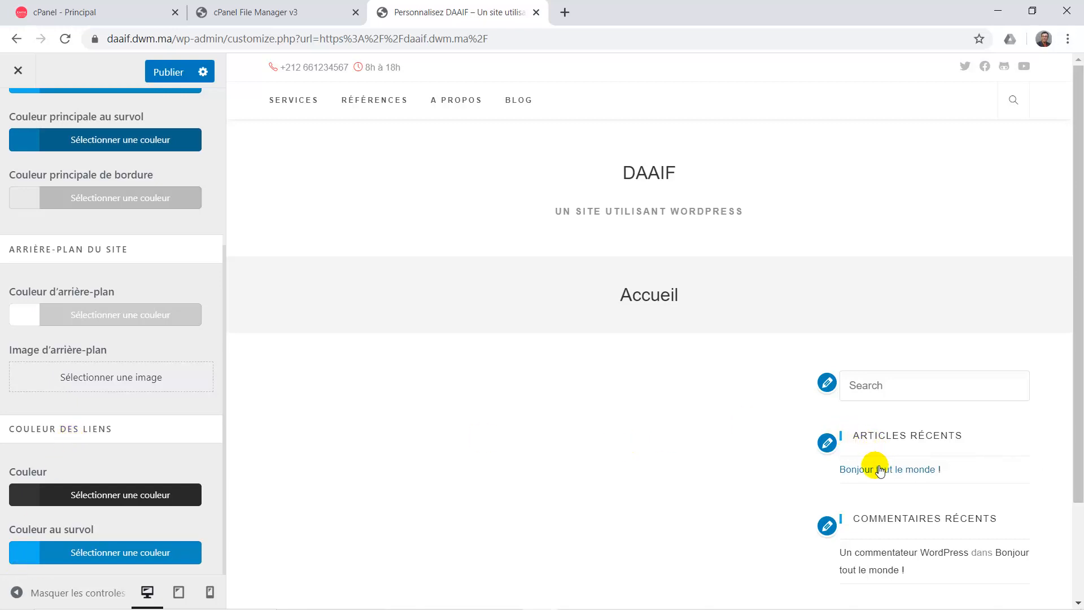
Try olive #91810b as the link hover colour, then restore the default #13aff0.
left_click(29, 553)
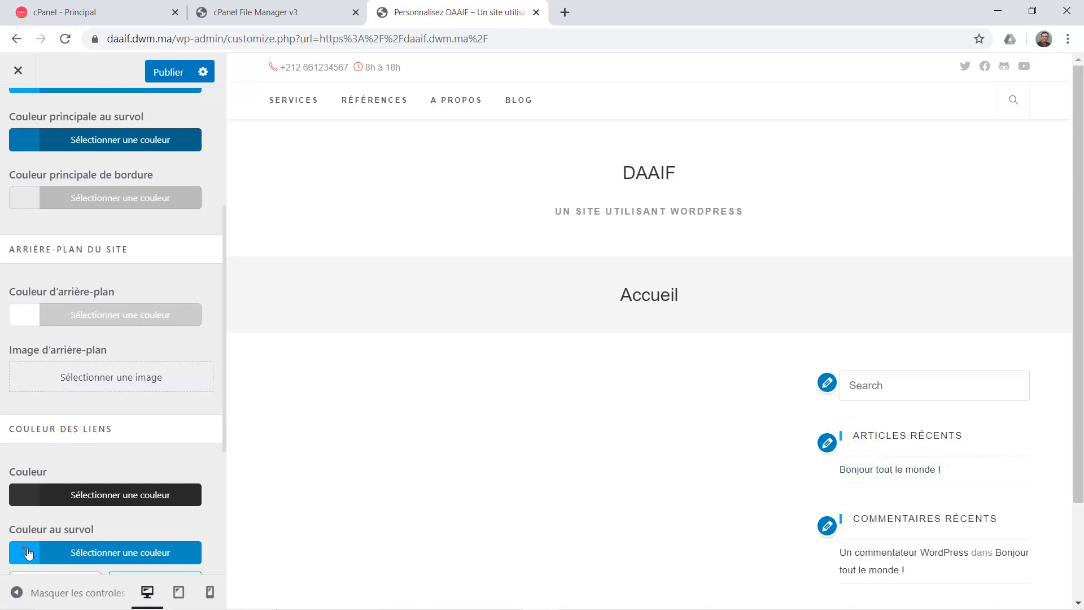
scroll(140, 496, "down", 4)
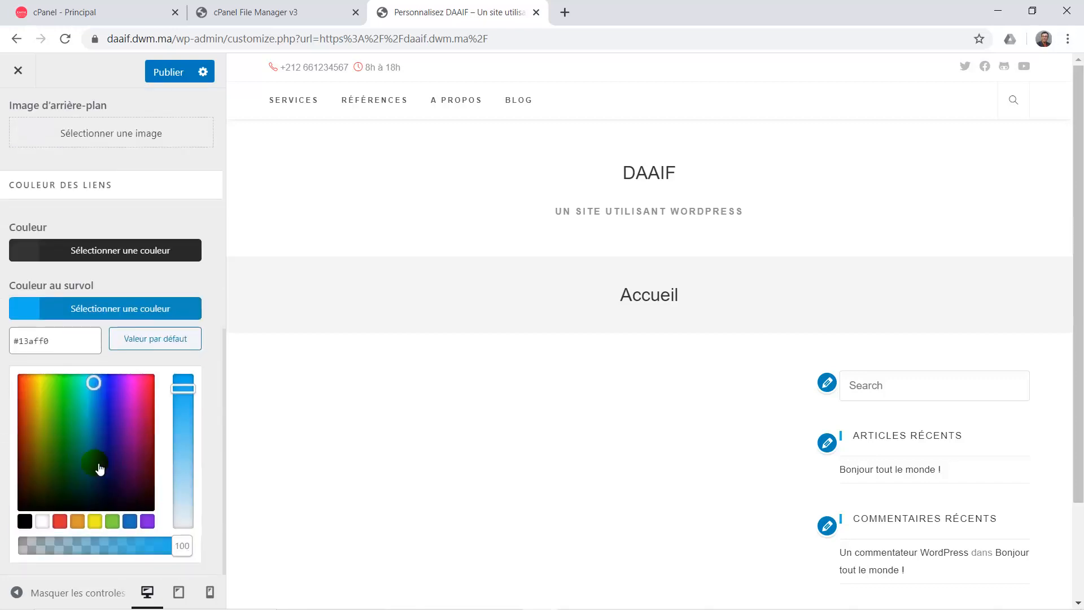
left_click(38, 433)
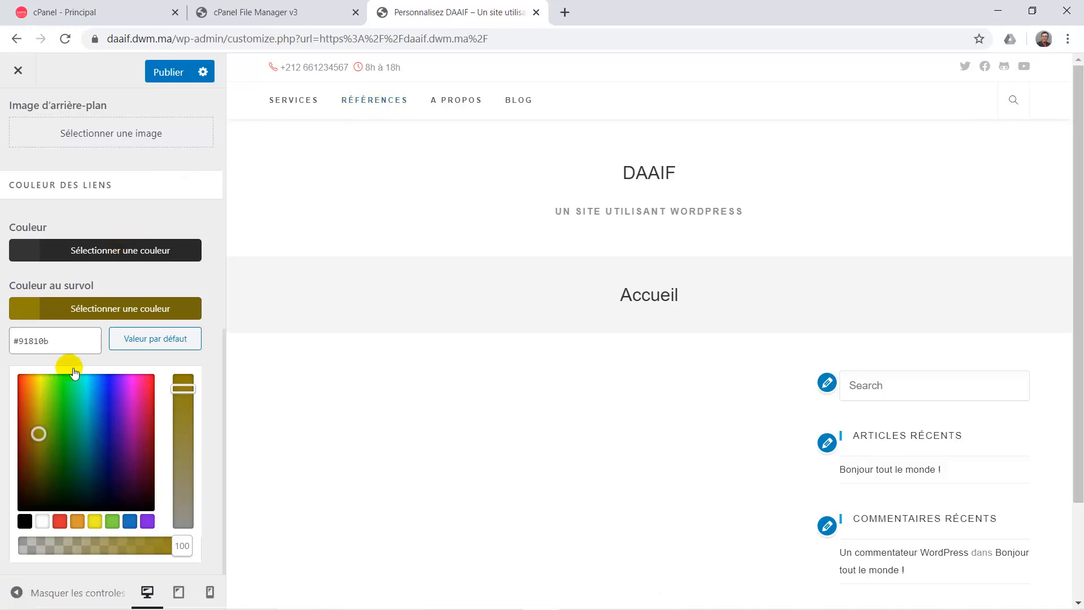
left_click(26, 318)
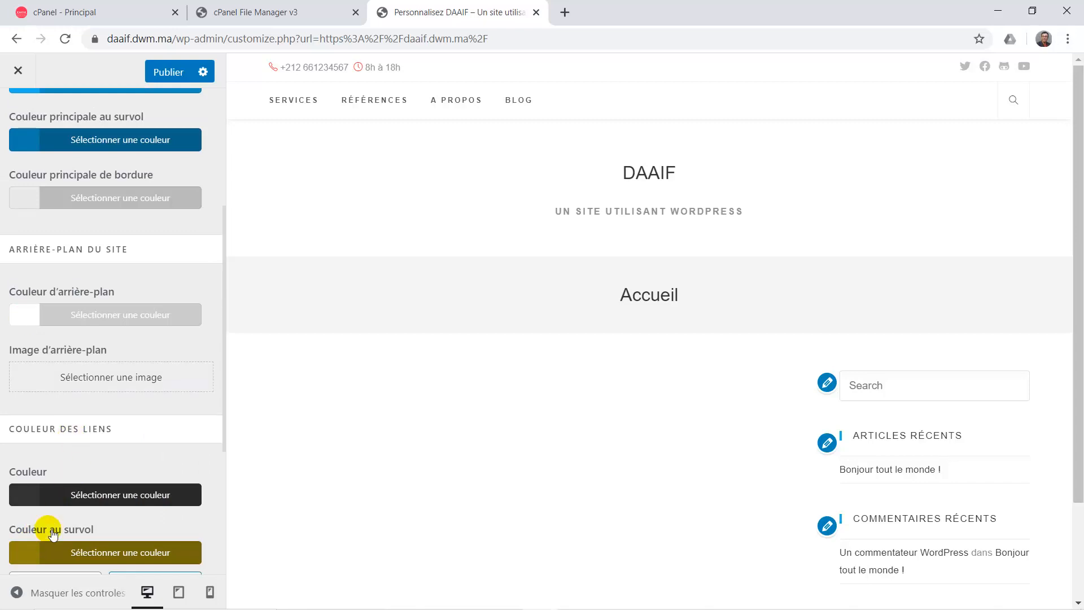
left_click(34, 550)
left_click(178, 344)
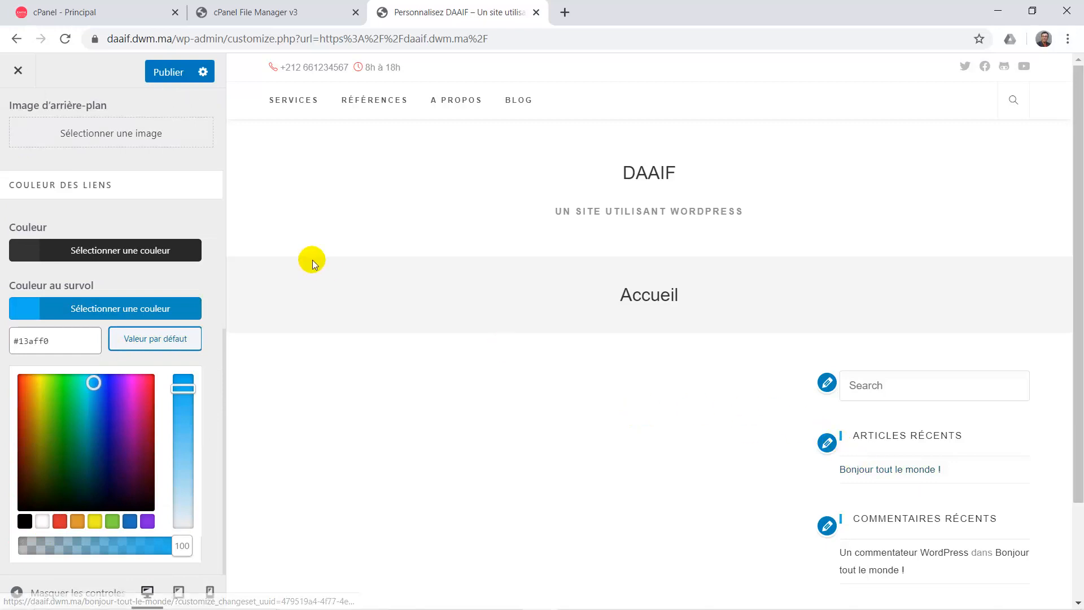
scroll(188, 204, "up", 8)
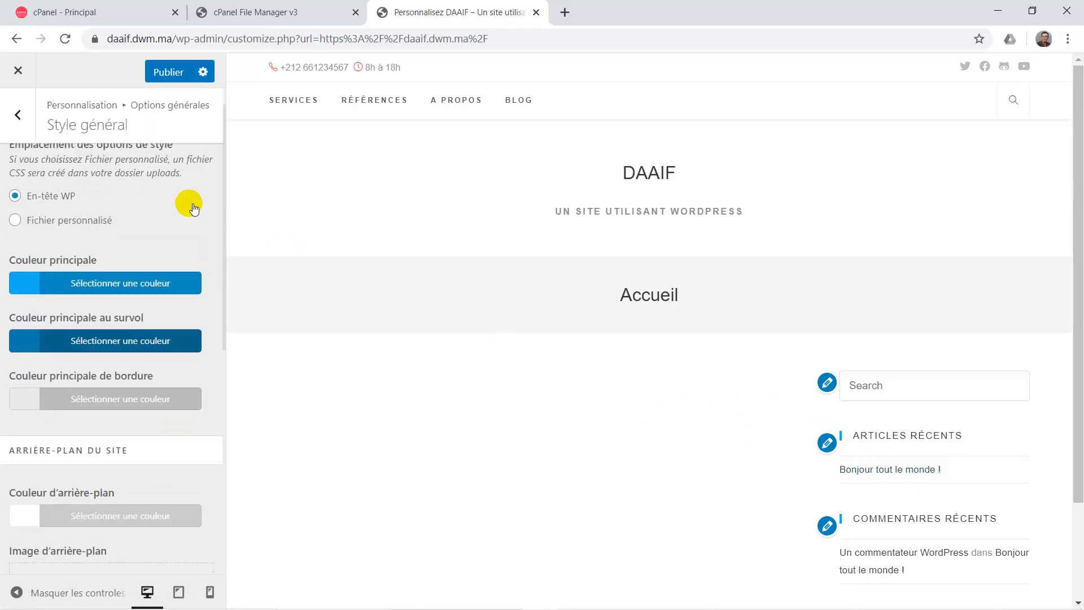
scroll(191, 205, "up", 1)
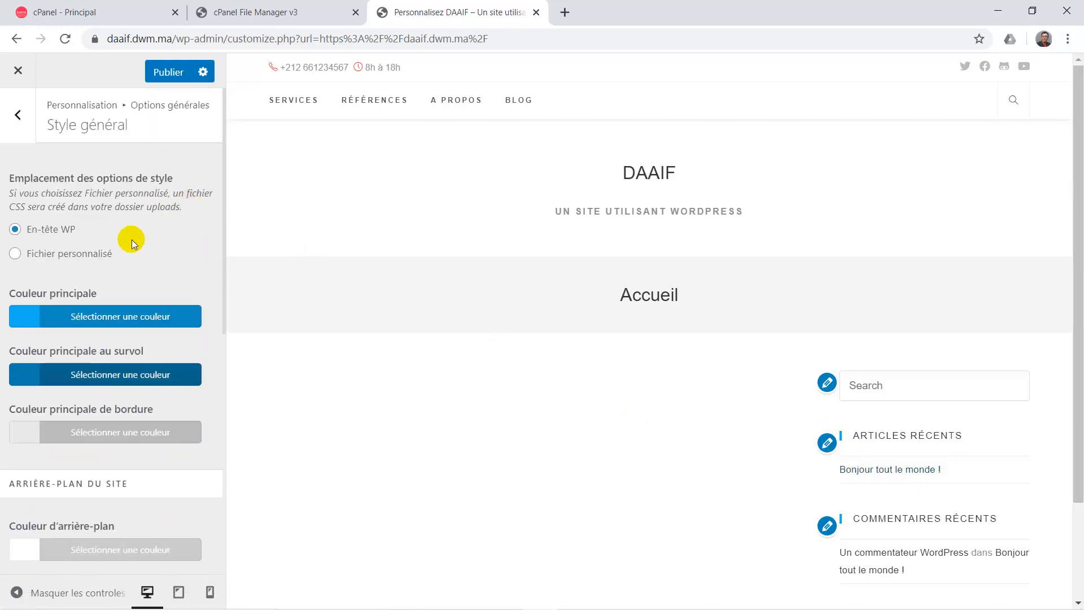
In Réglages généraux, set the Pages Mise en page to Pleine largeur after trying Colonne latérale gauche.
left_click(20, 117)
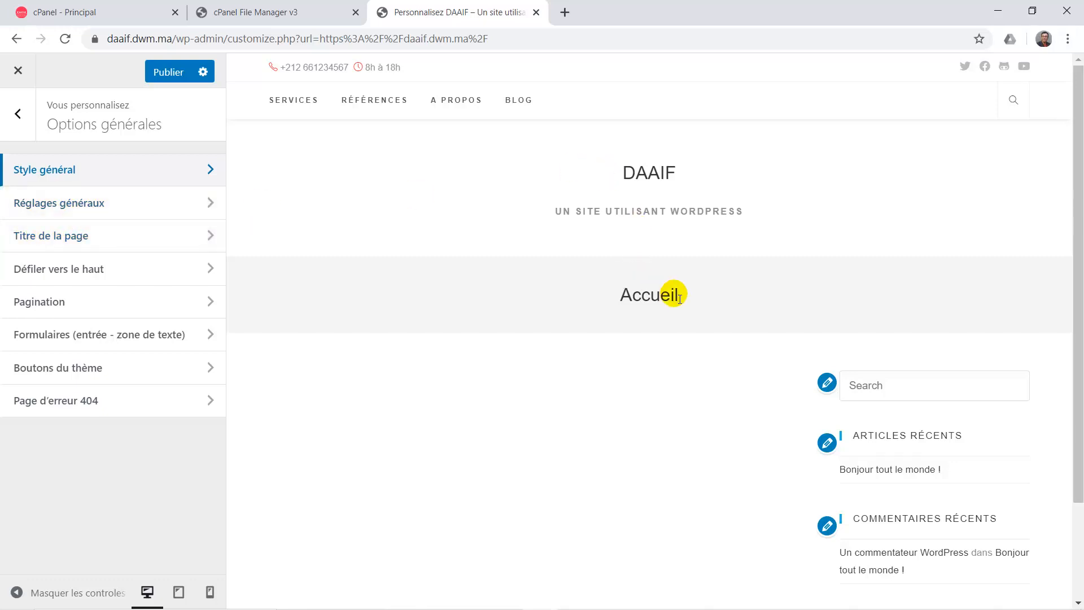
left_click(85, 203)
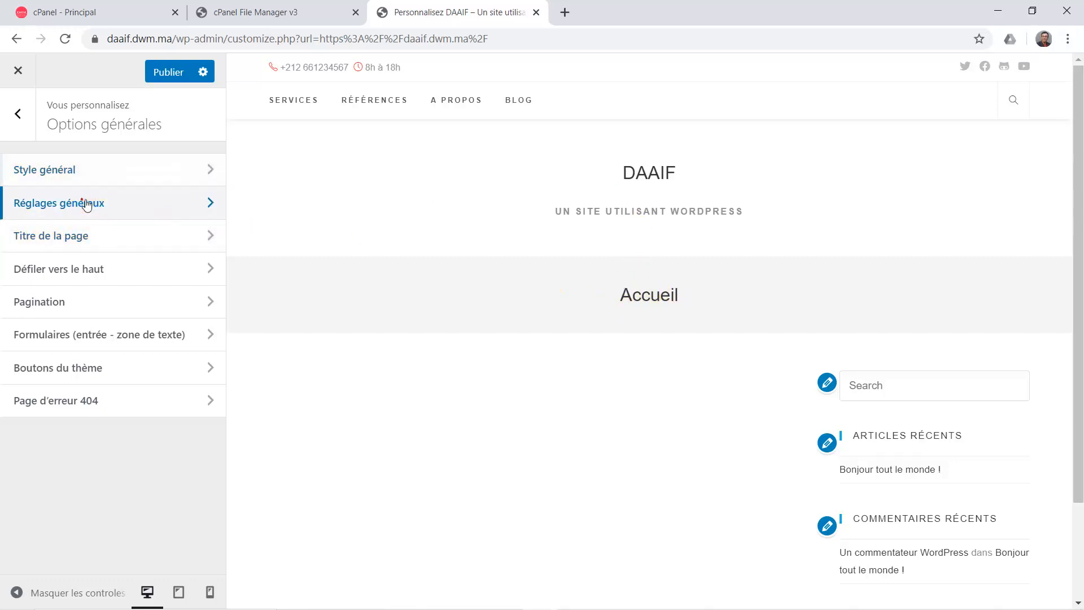
left_click(33, 129)
left_click(112, 205)
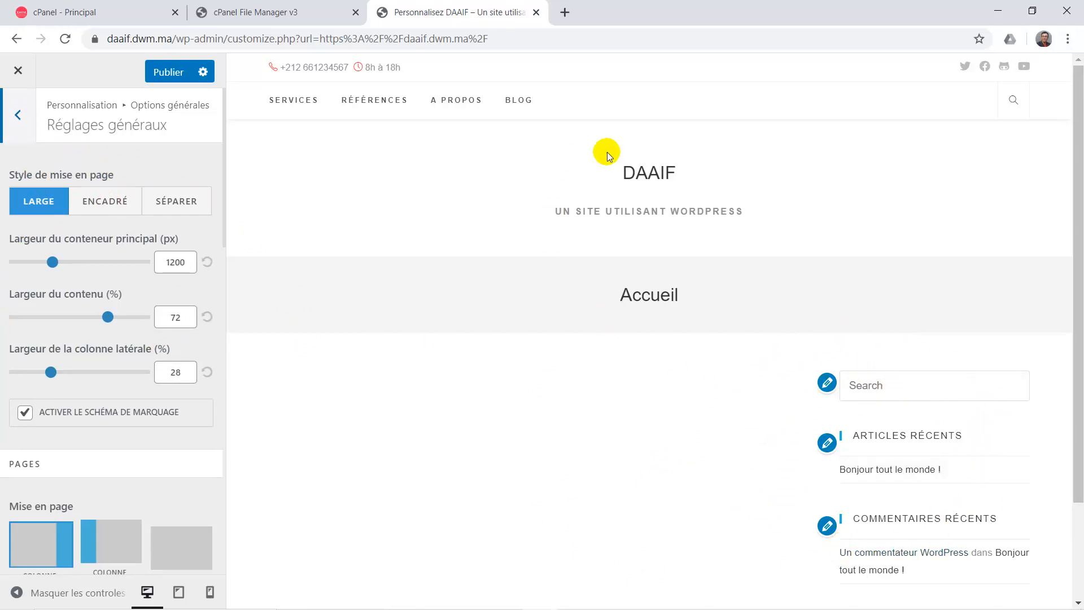
left_click(632, 170)
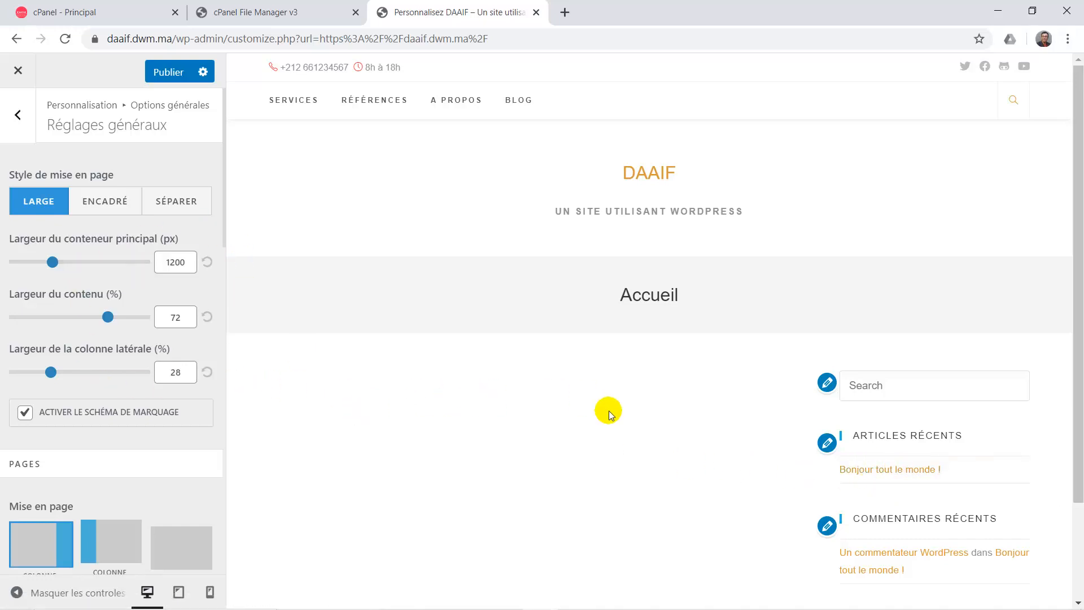
scroll(93, 485, "down", 2)
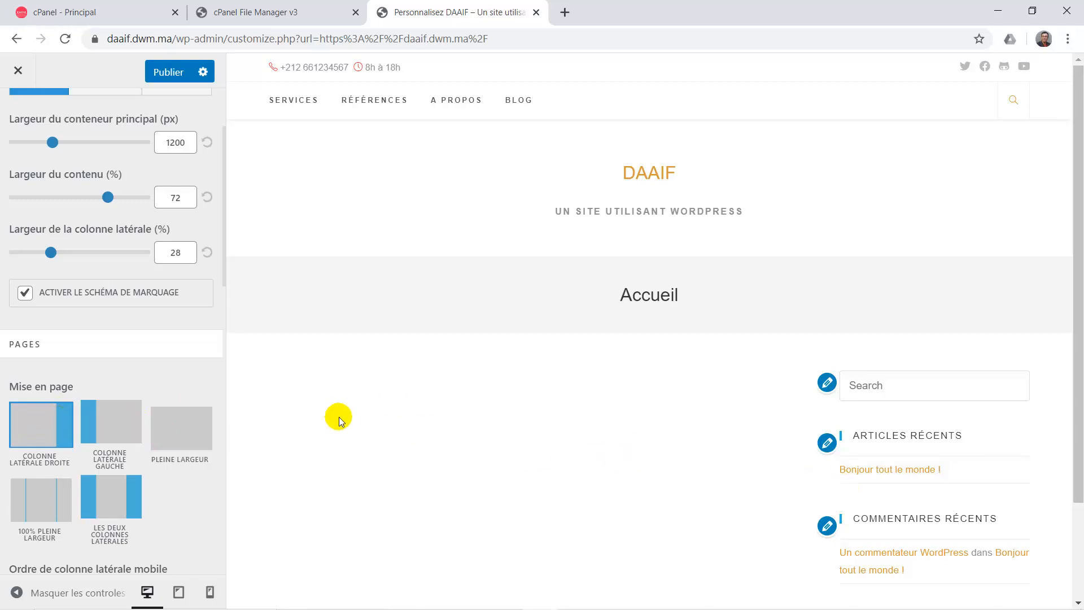
left_click(122, 418)
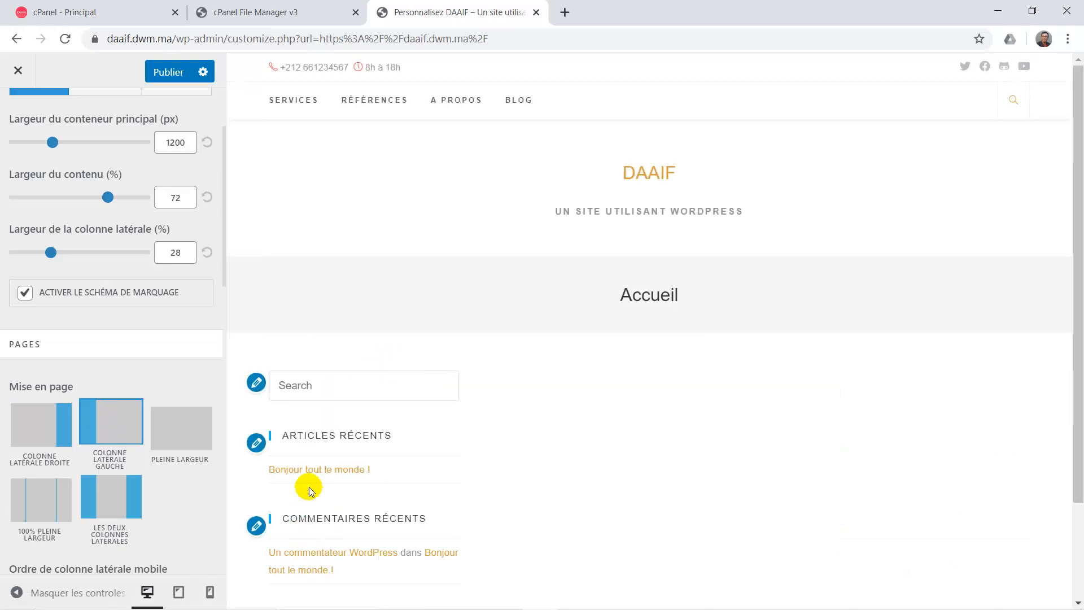
left_click(188, 425)
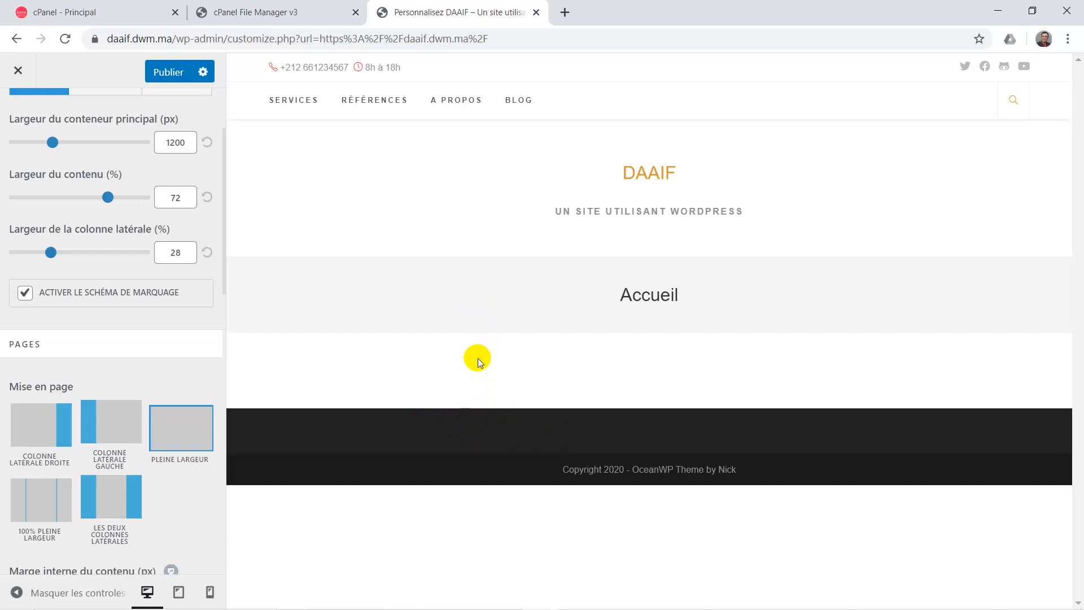
Try the Encadré layout style, then switch back to Large.
scroll(150, 339, "up", 2)
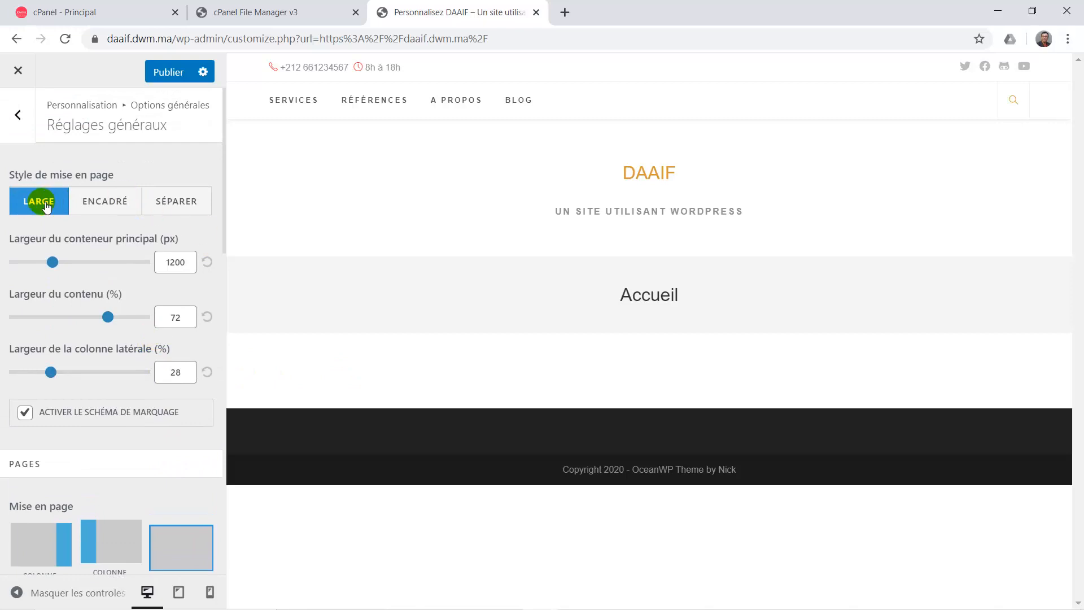
left_click(99, 205)
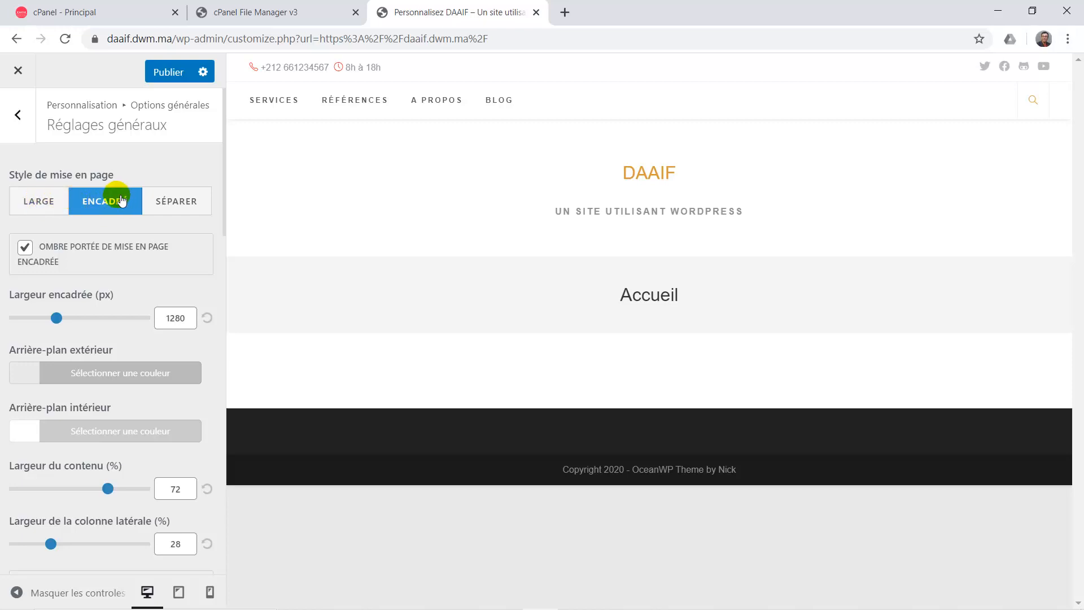
left_click(48, 208)
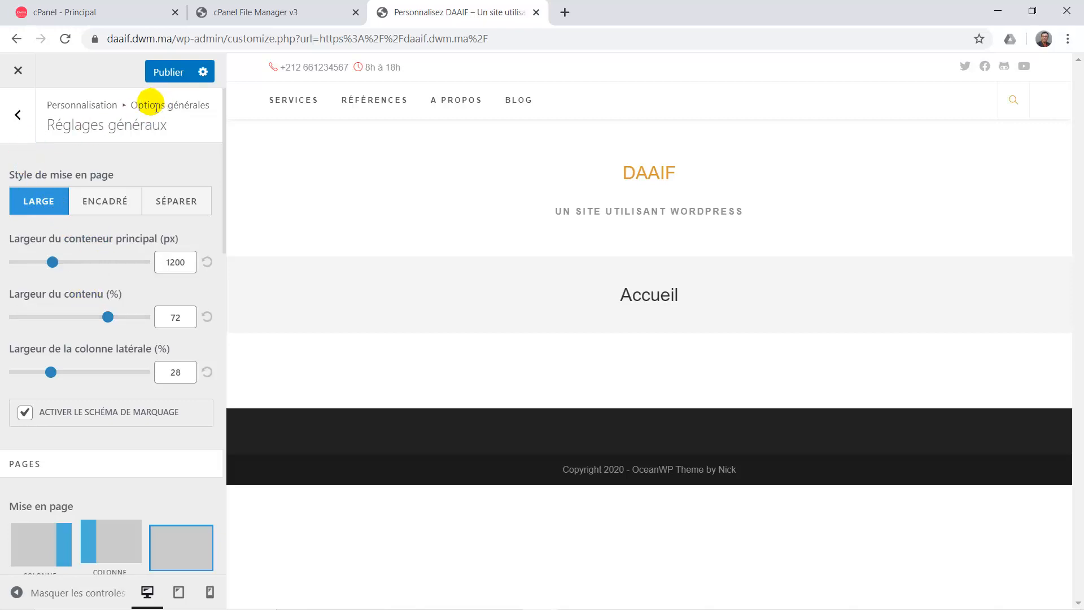
Open Style général's link colour settings and publish the customizations.
left_click(23, 119)
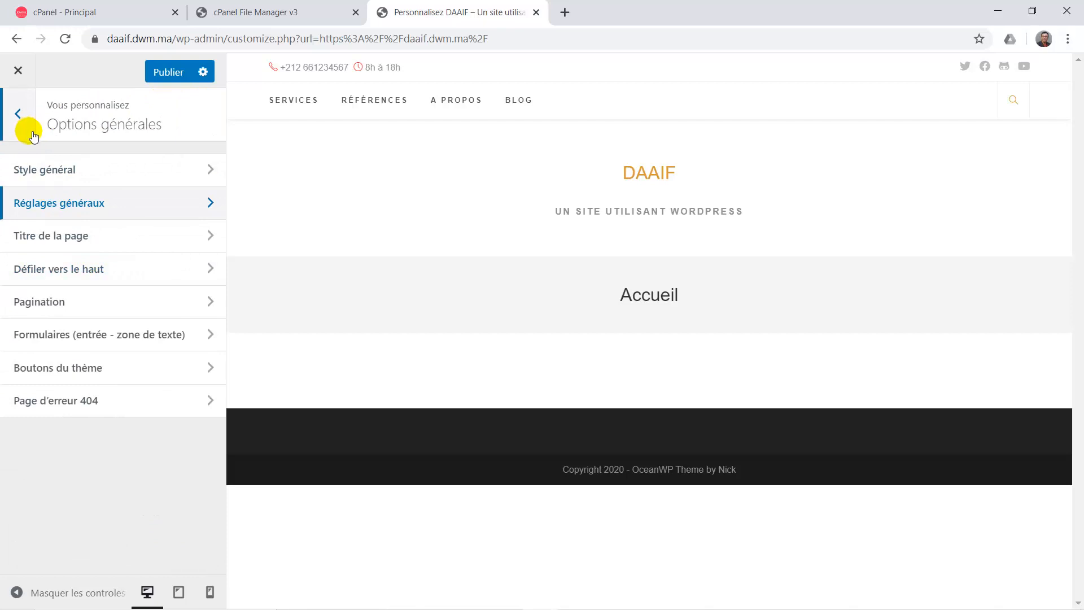
left_click(44, 175)
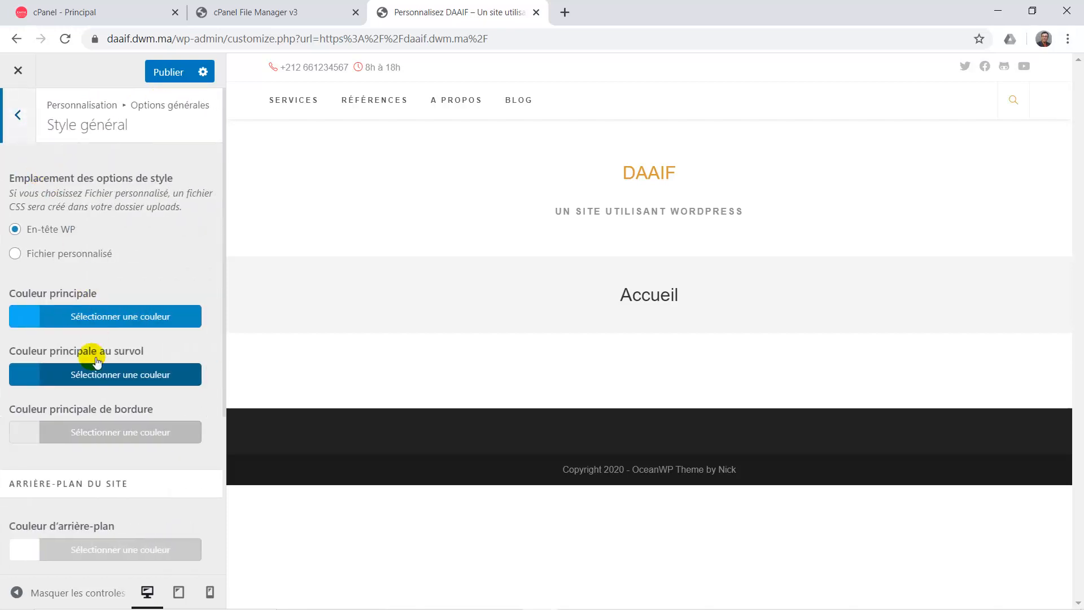
scroll(96, 361, "down", 4)
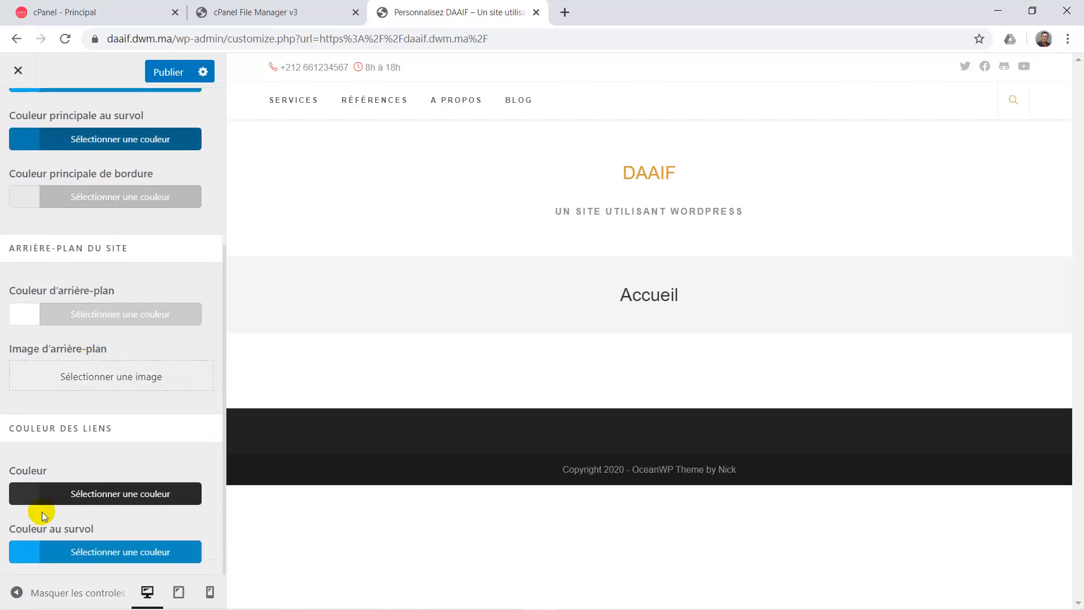
left_click(38, 551)
left_click(168, 81)
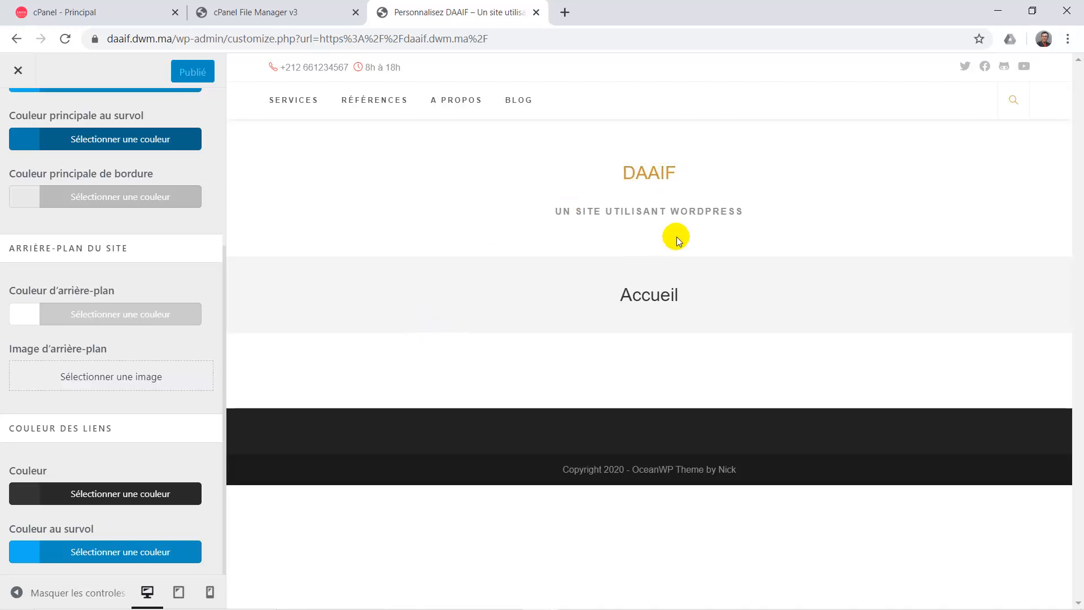
Browse the Couleur des liens colour choices, then close them.
left_click(29, 493)
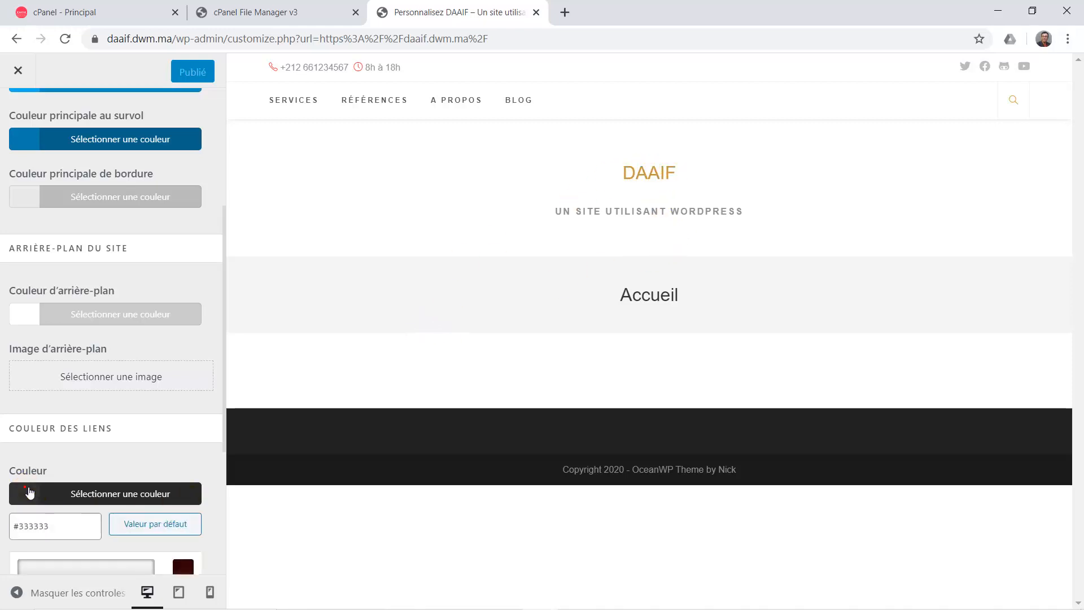
scroll(99, 477, "down", 1)
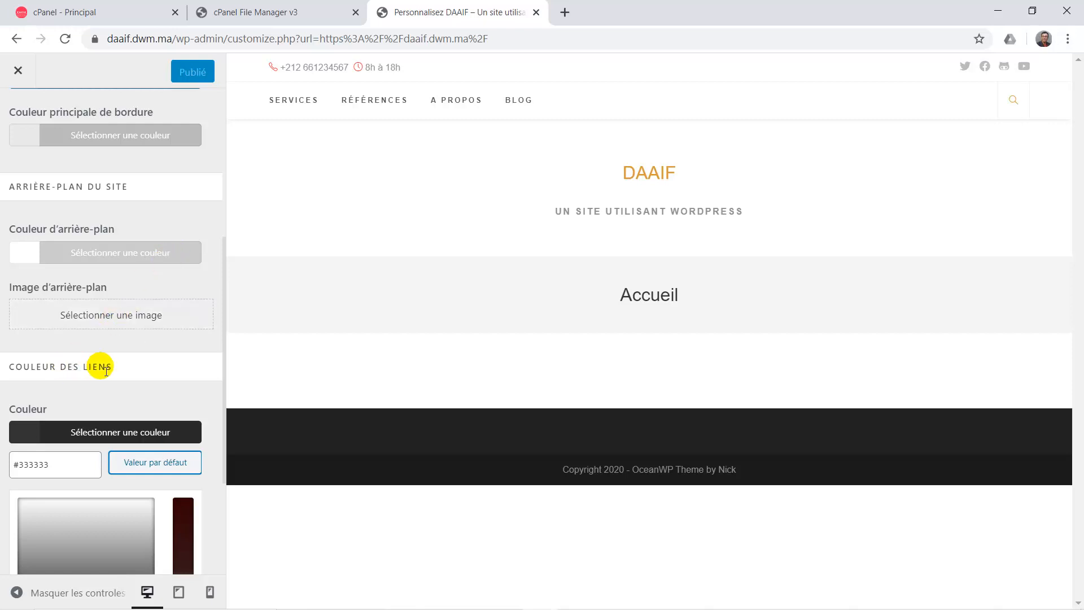
scroll(85, 395, "down", 3)
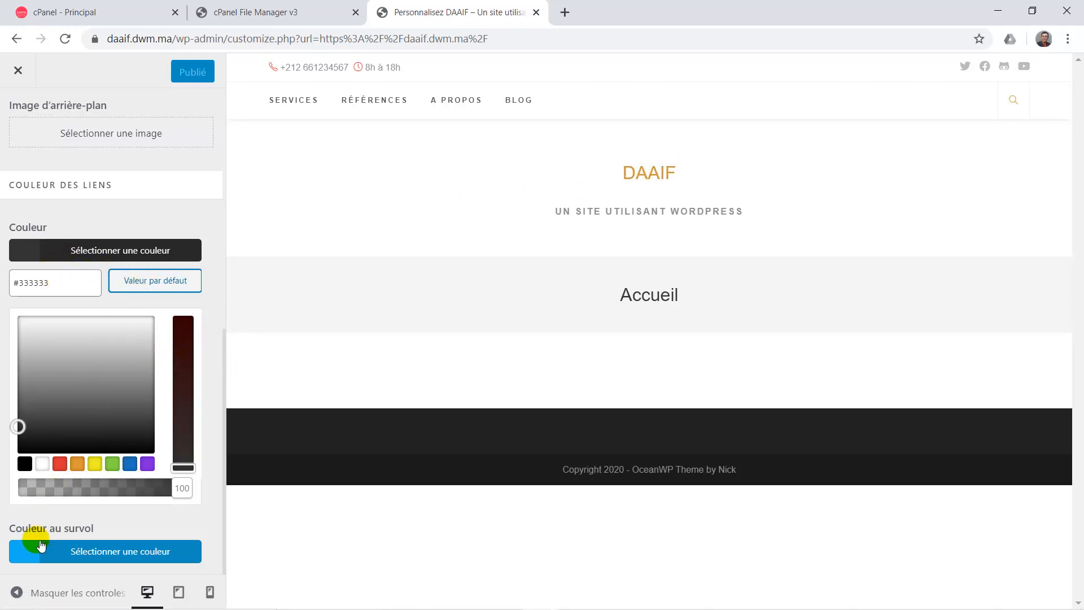
left_click(35, 247)
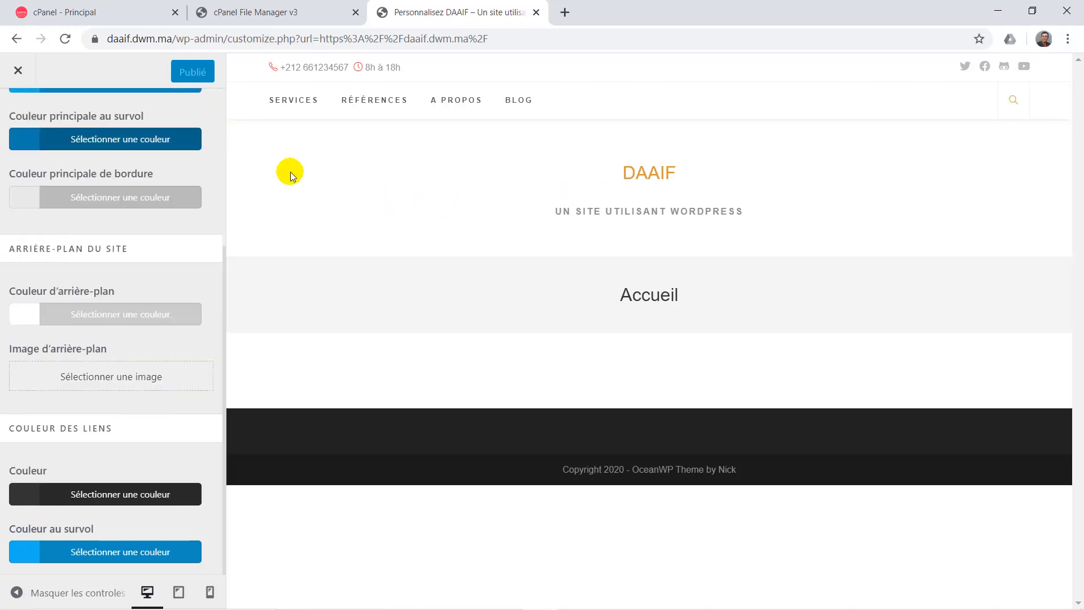
scroll(120, 267, "up", 4)
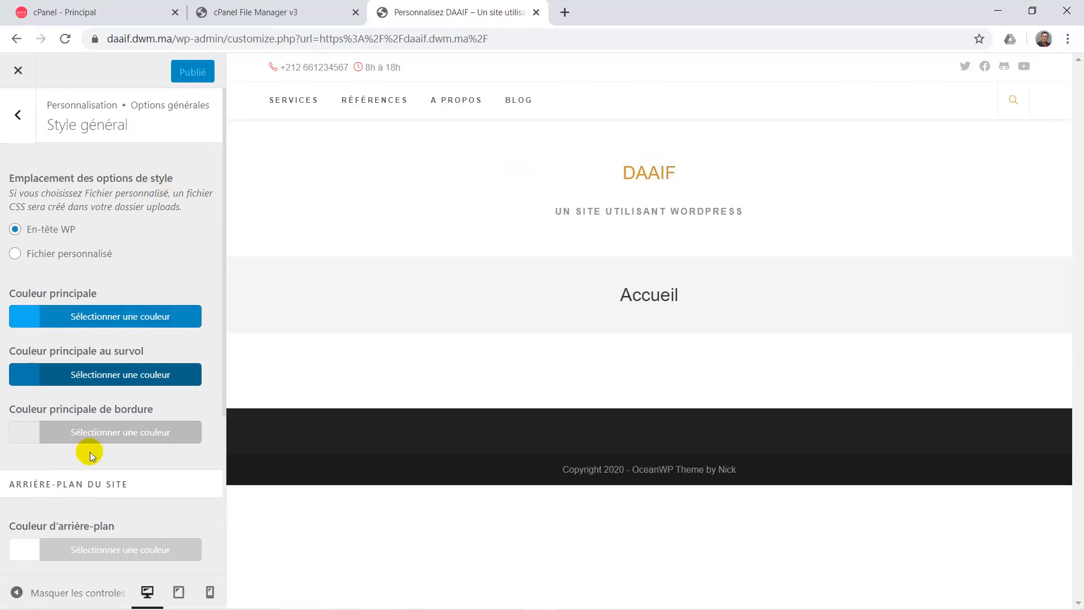
scroll(90, 451, "down", 4)
Set the link colour to black #000000 after trying red and yellow, publish, and preview Blog.
left_click(26, 497)
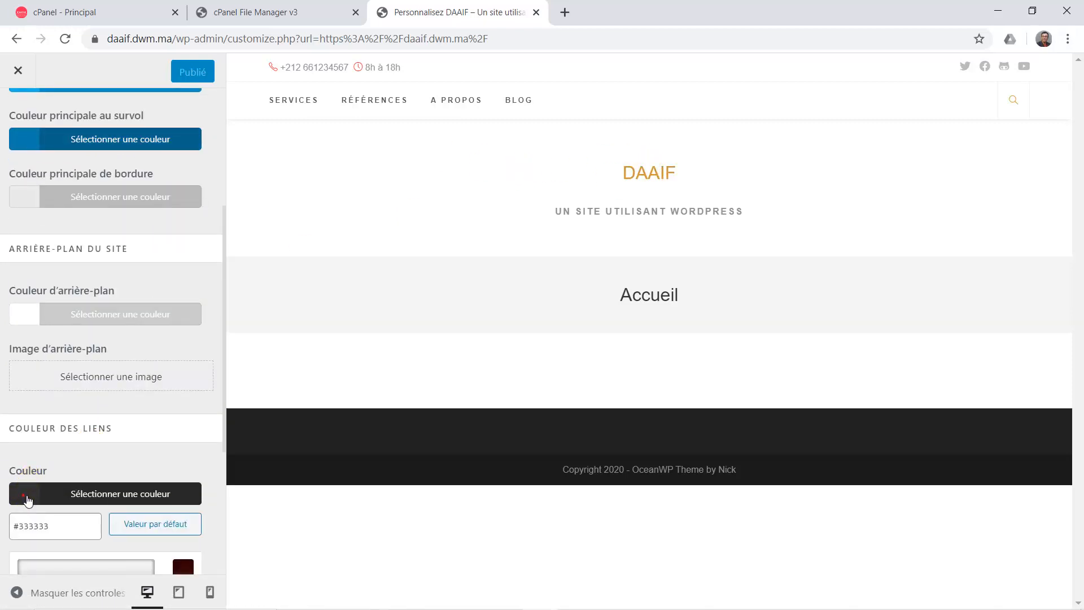
scroll(140, 458, "down", 1)
scroll(140, 458, "down", 3)
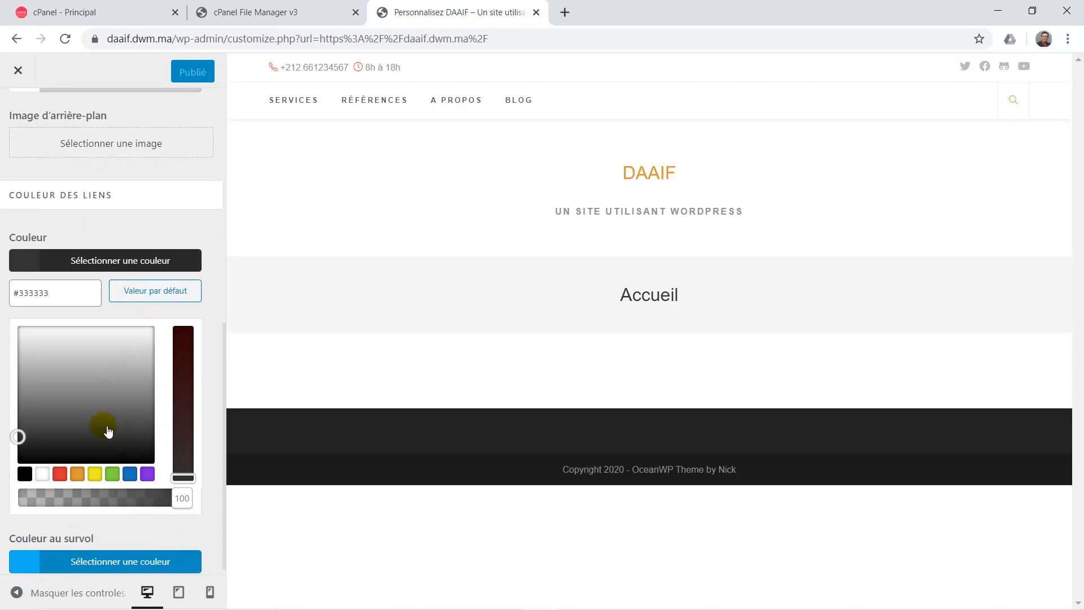
left_click(68, 477)
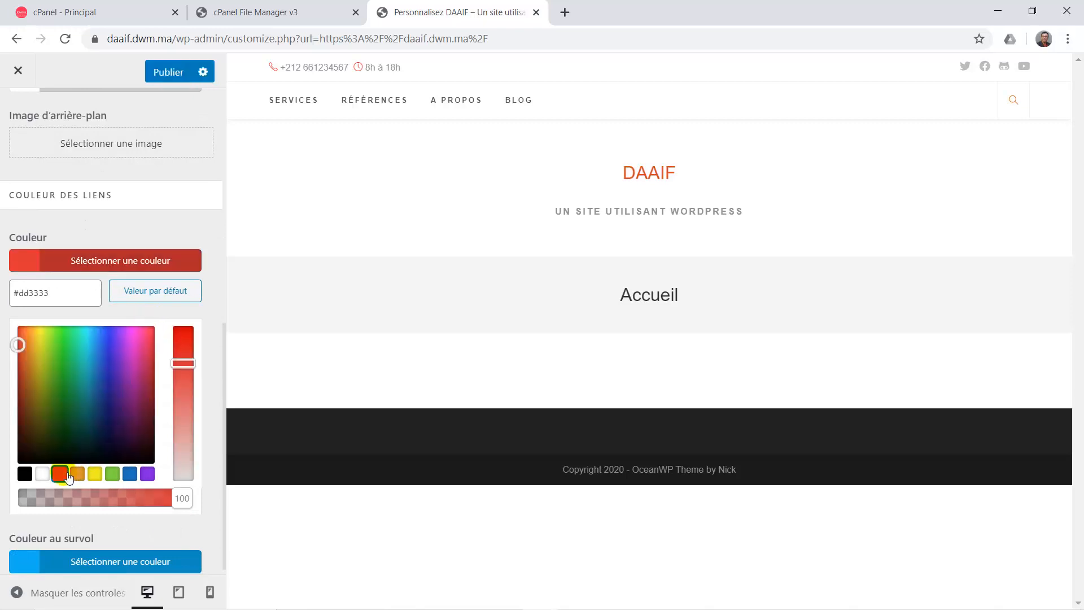
left_click(96, 476)
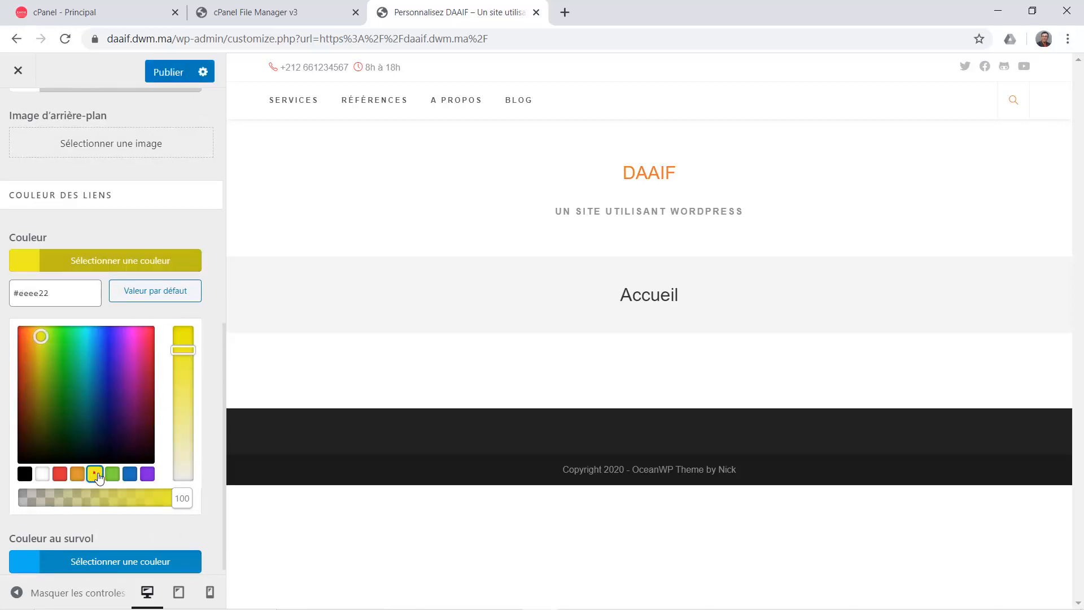
left_click(25, 476)
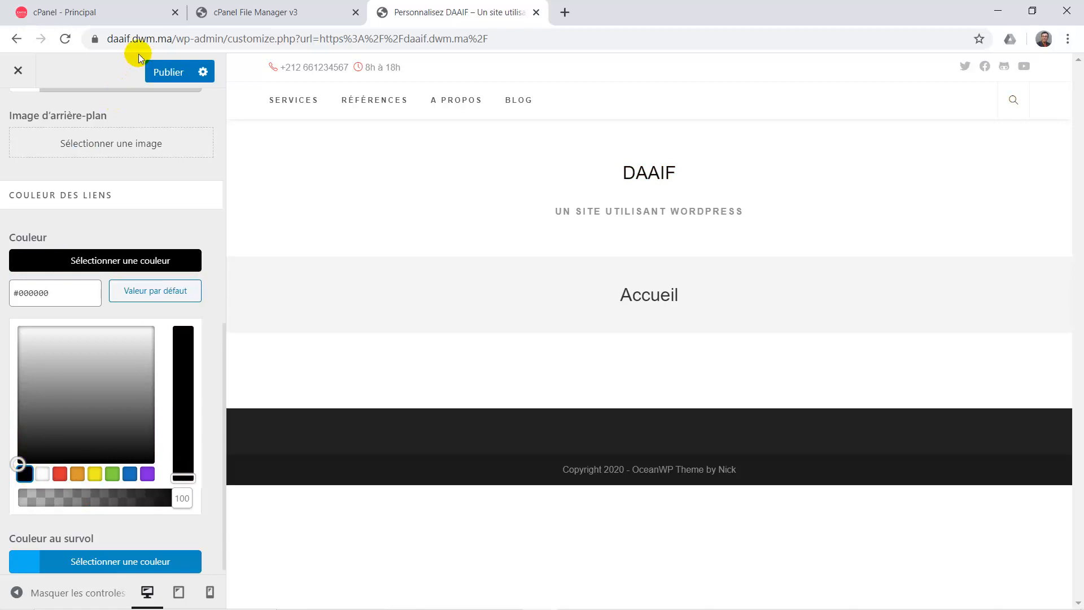
left_click(170, 66)
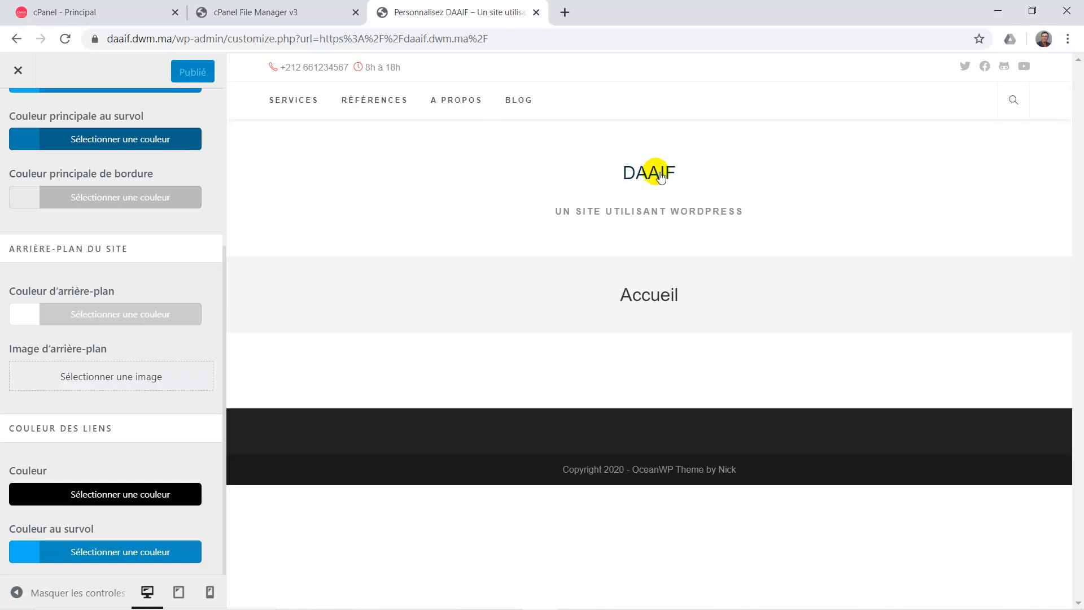
left_click(525, 102)
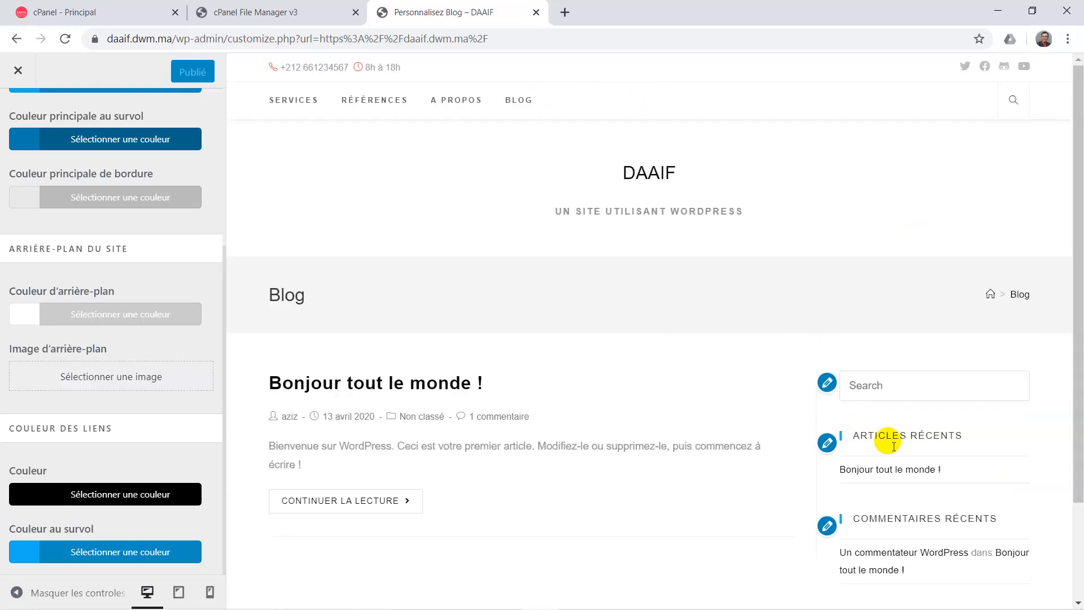
Scroll the Blog preview, return to Options générales, and send the preview to the home page.
scroll(898, 451, "down", 2)
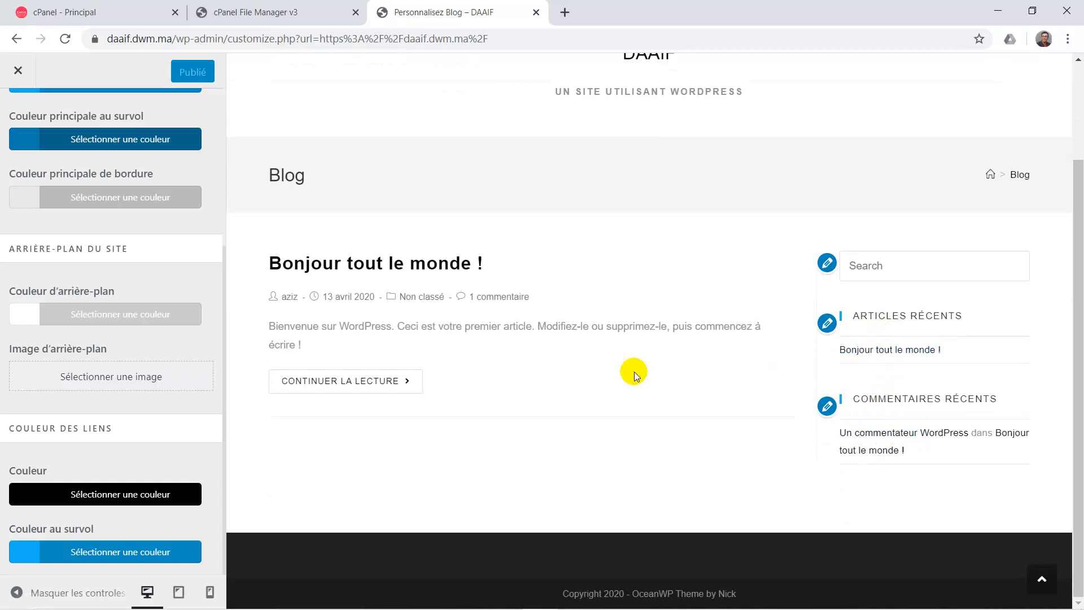
scroll(634, 372, "up", 3)
scroll(137, 235, "up", 5)
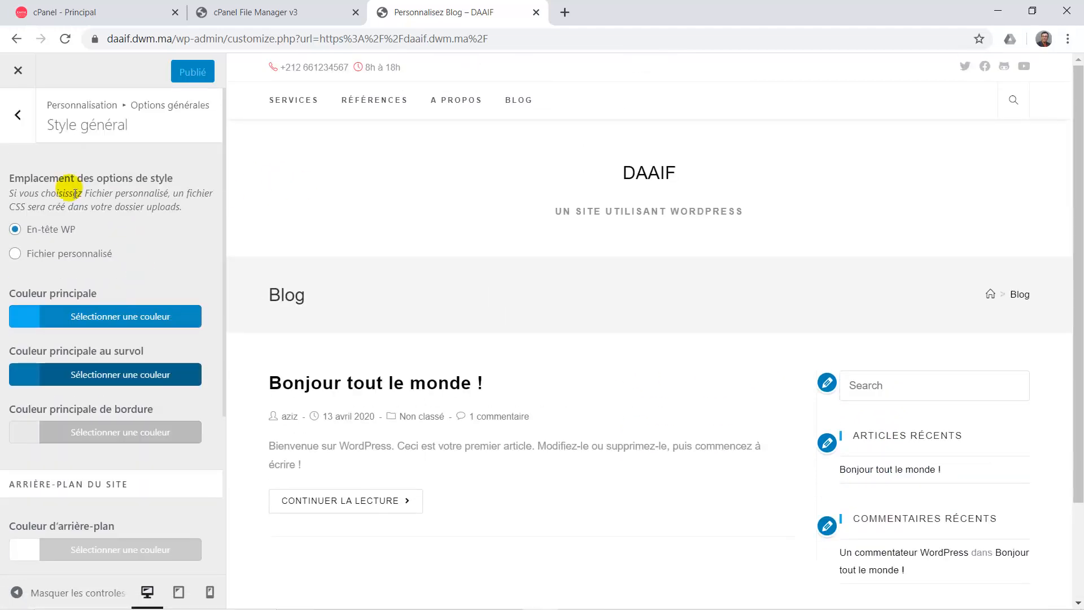
left_click(32, 120)
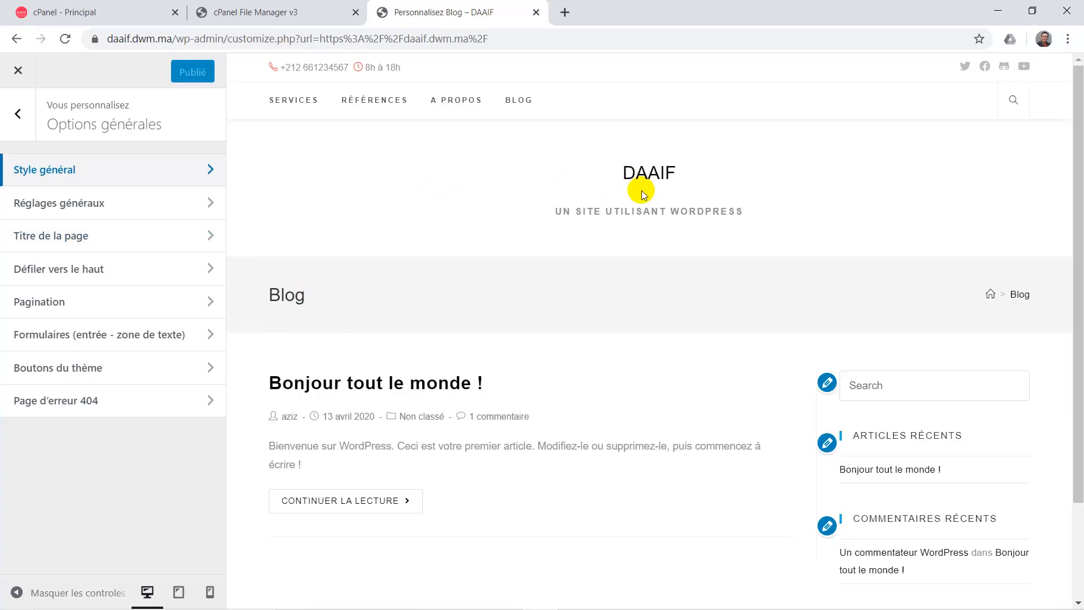
left_click(671, 175)
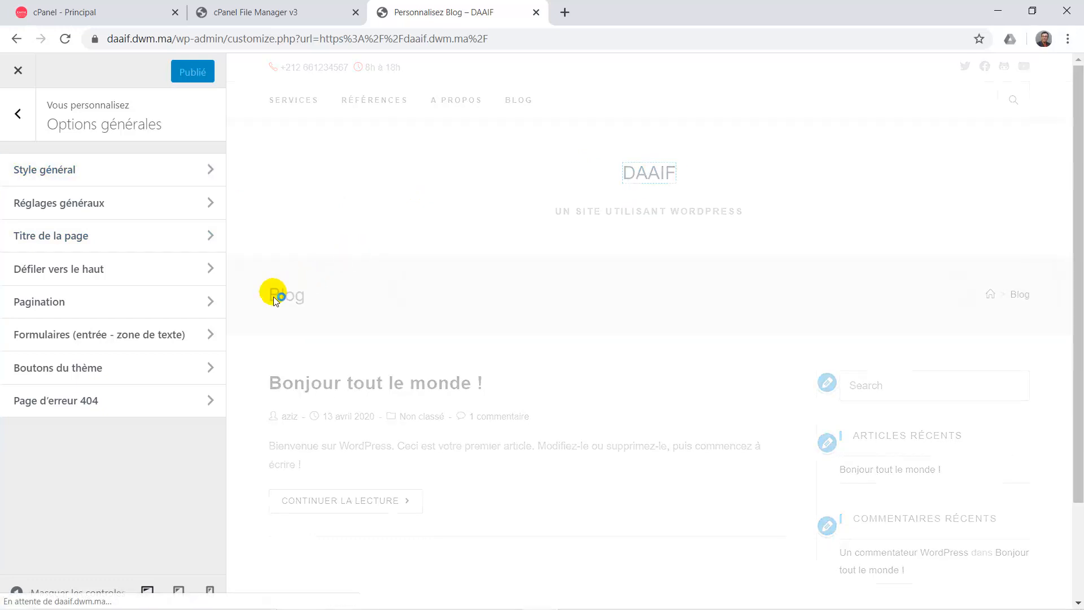
Set the Titre de la page style to Masqué and publish the change.
left_click(117, 241)
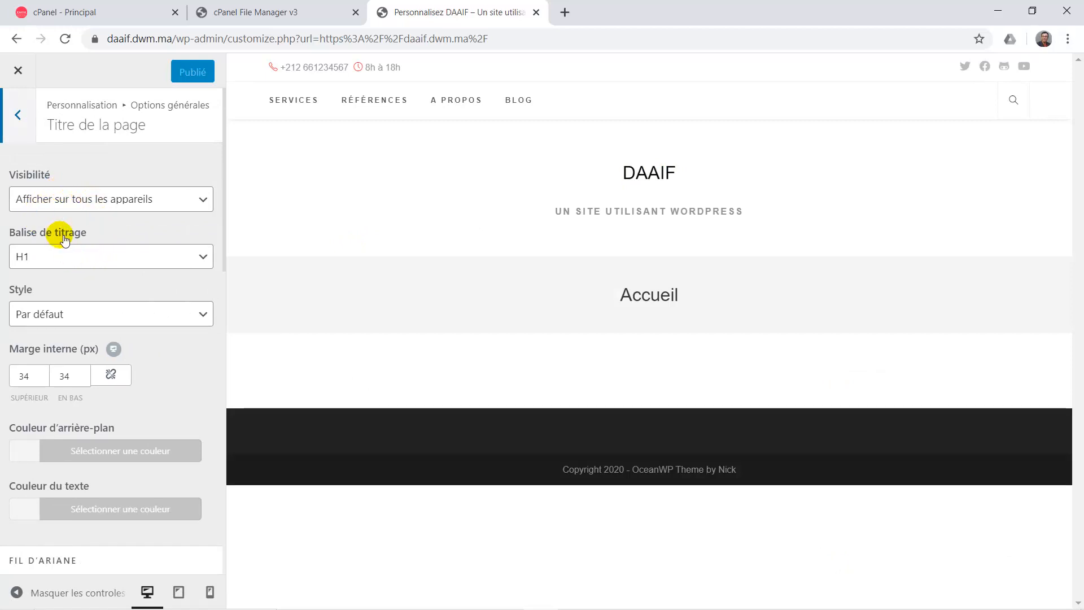
left_click(105, 205)
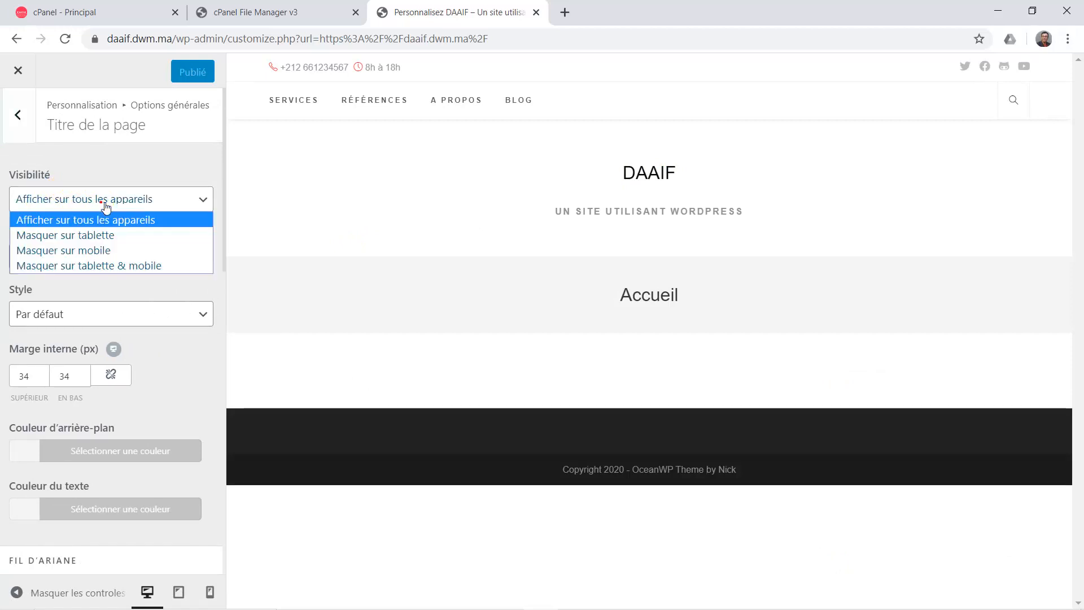
left_click(75, 193)
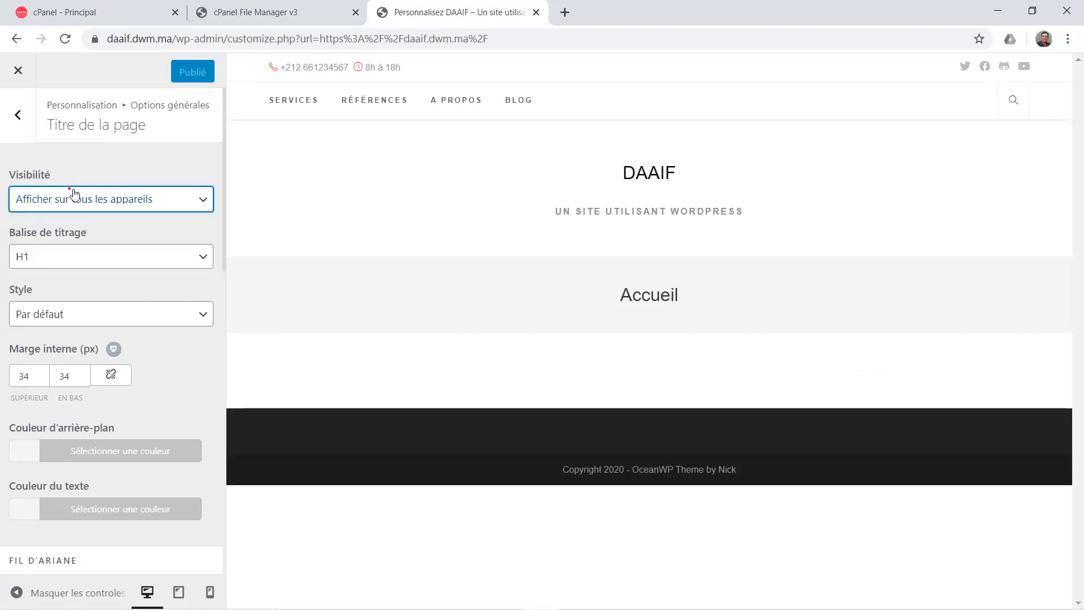
left_click(60, 316)
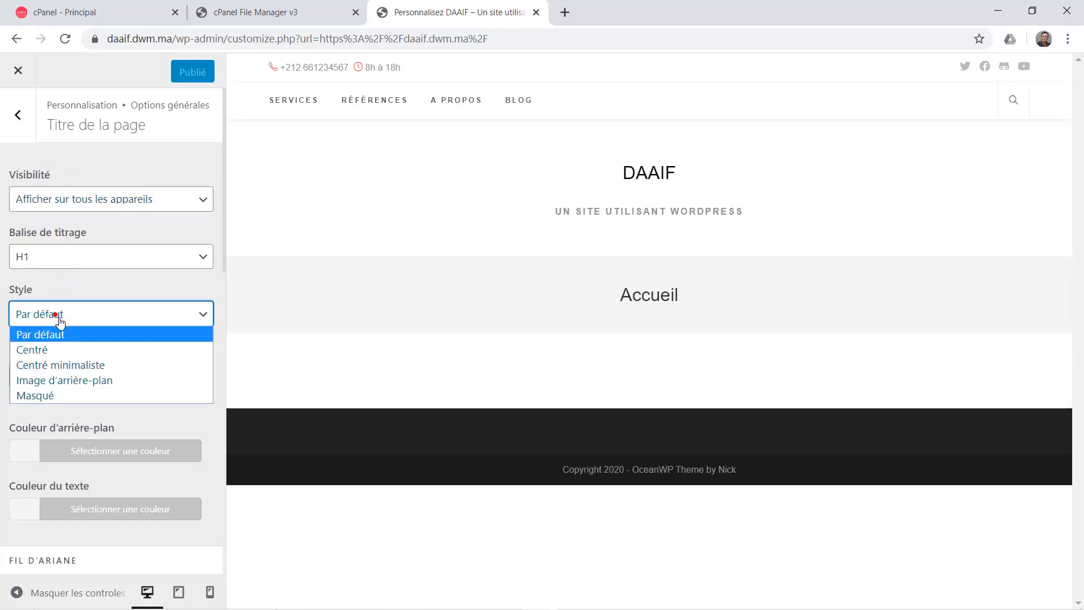
left_click(55, 395)
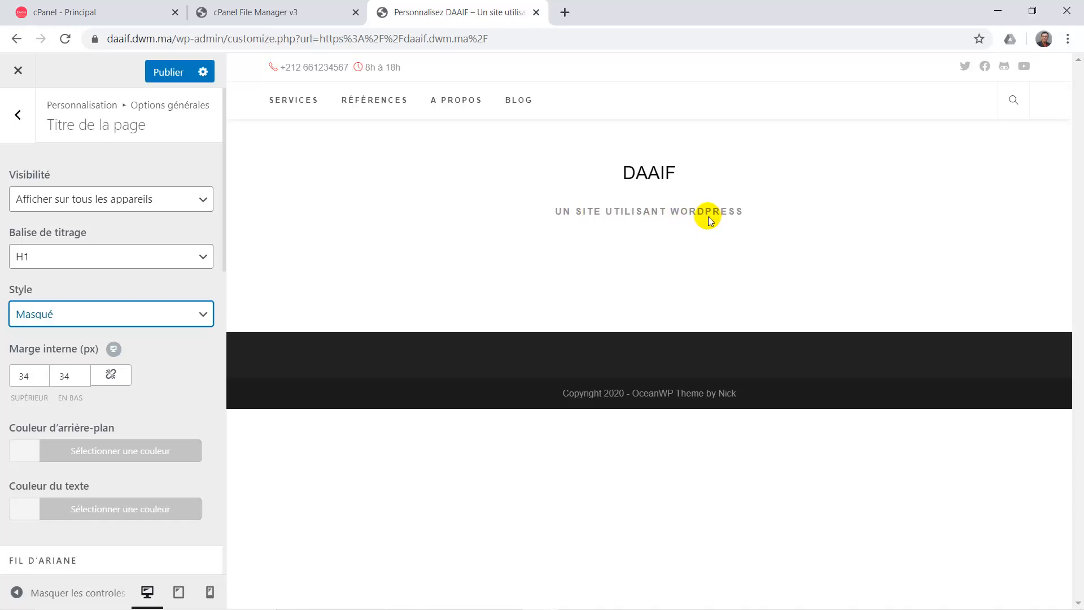
left_click(172, 69)
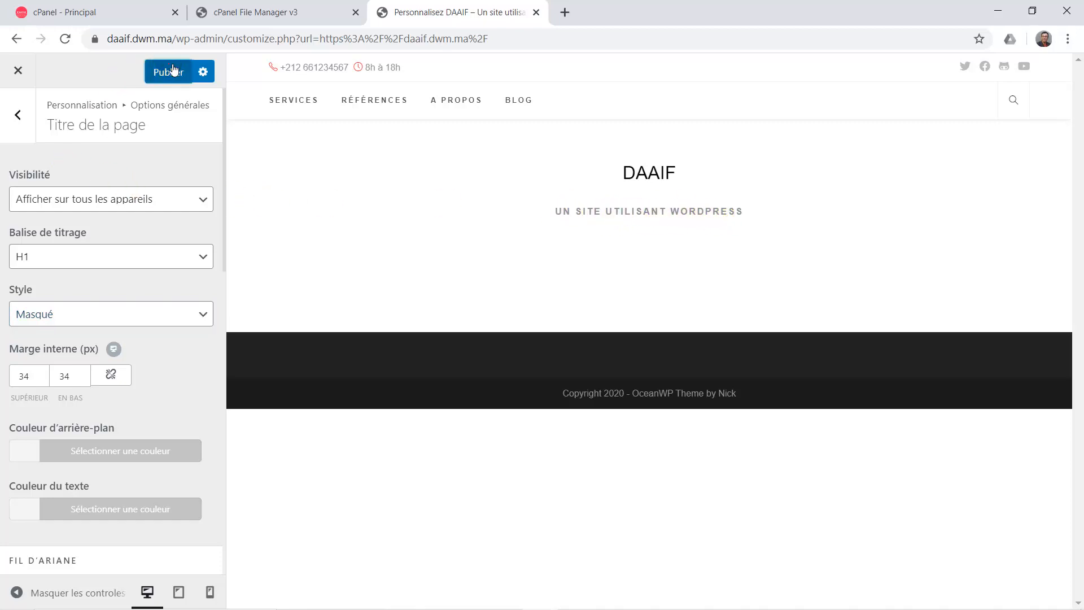
left_click(28, 120)
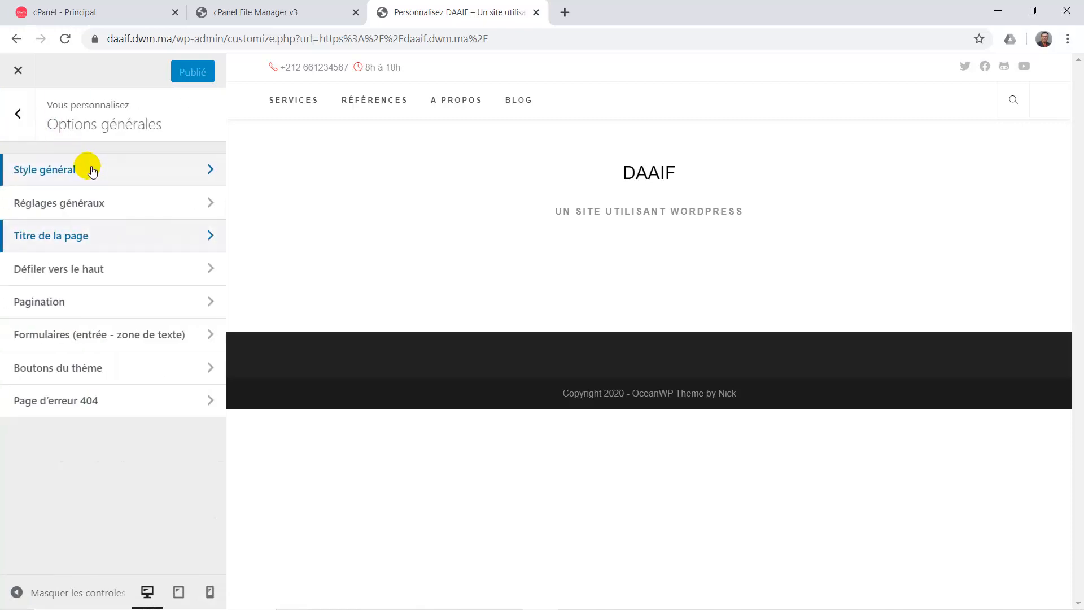
In Identité du site, replace the slogan with 'Développement Web et Mobile' and publish.
left_click(19, 117)
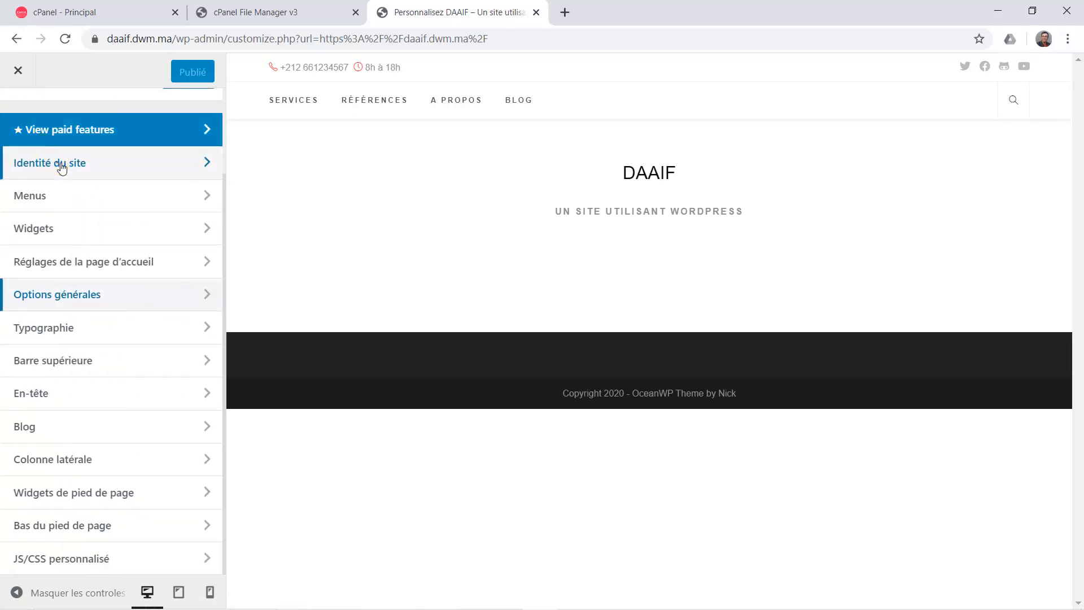
left_click(56, 162)
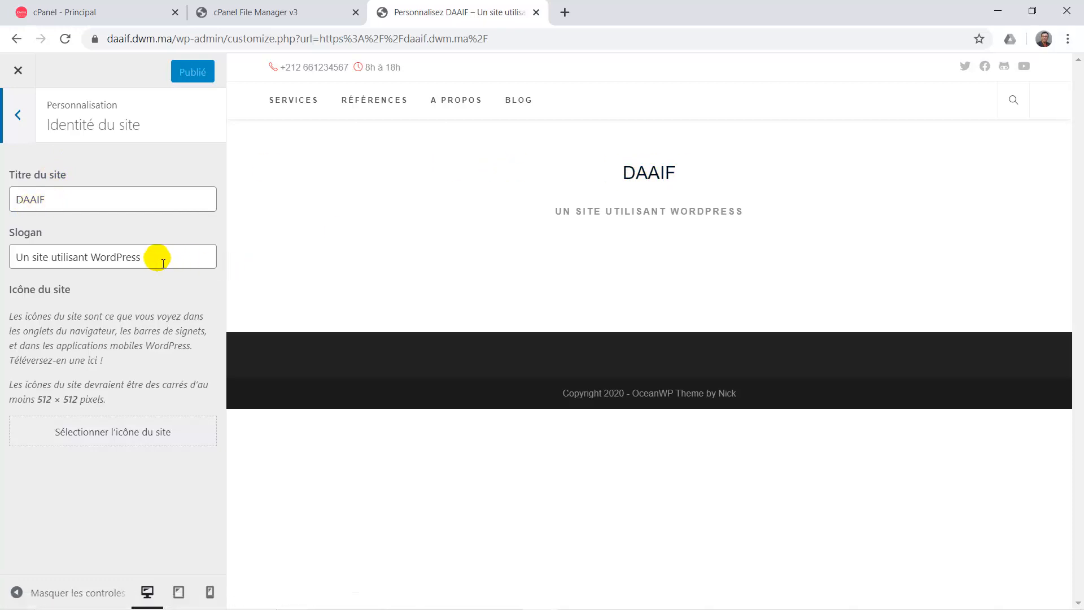
left_click_drag(156, 258, 21, 265)
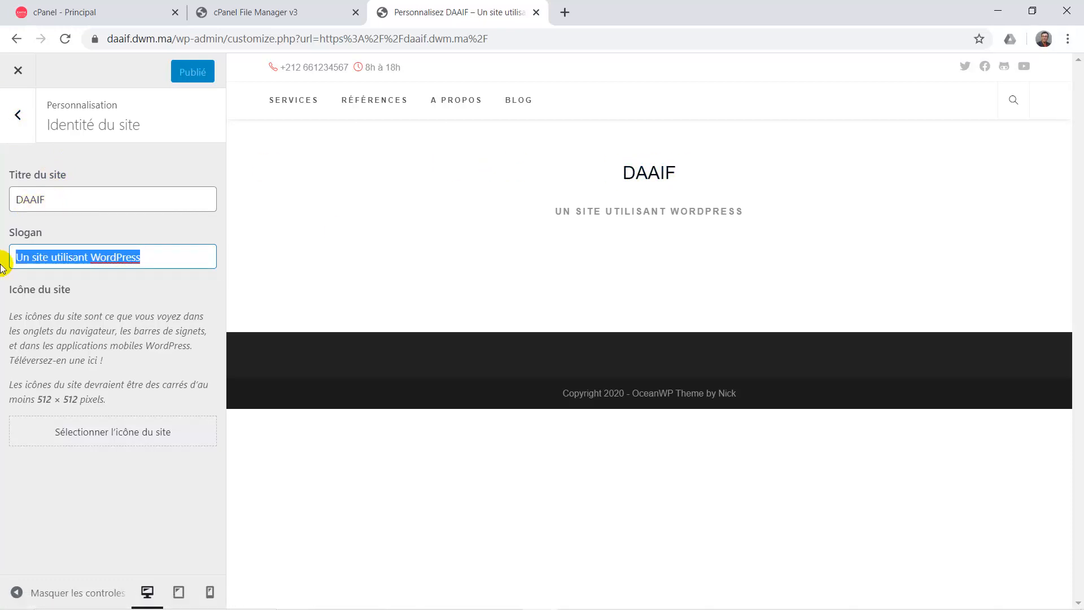
type("D")
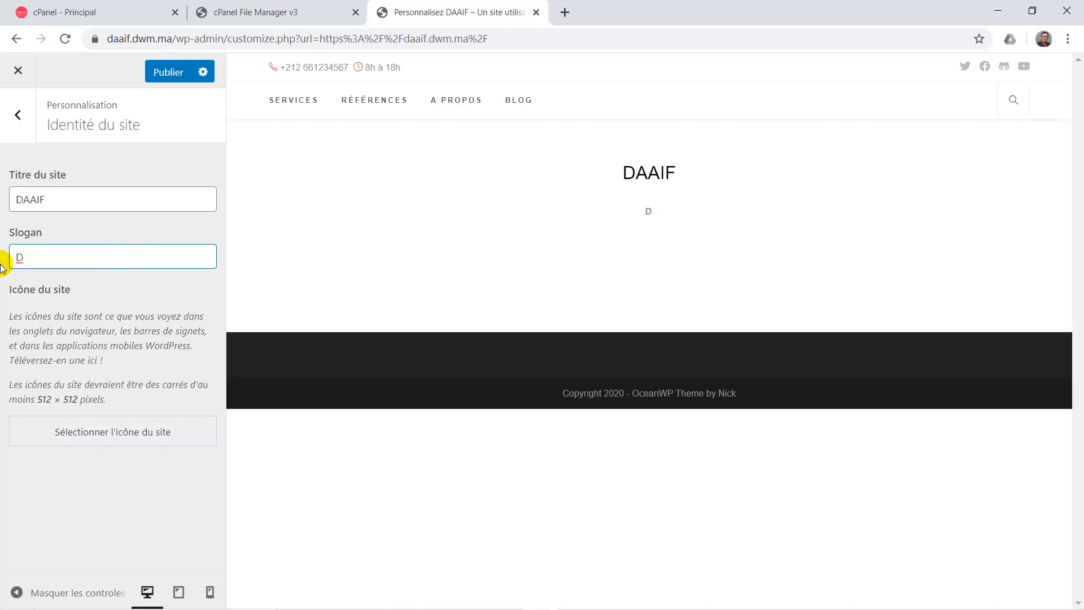
type("éveloppemen")
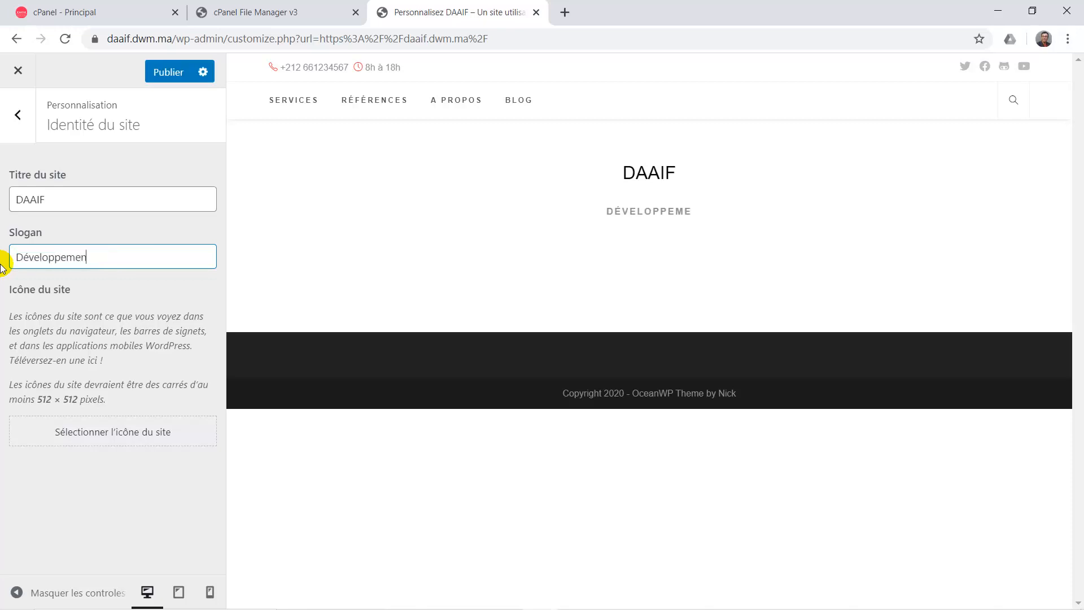
type("t Web ")
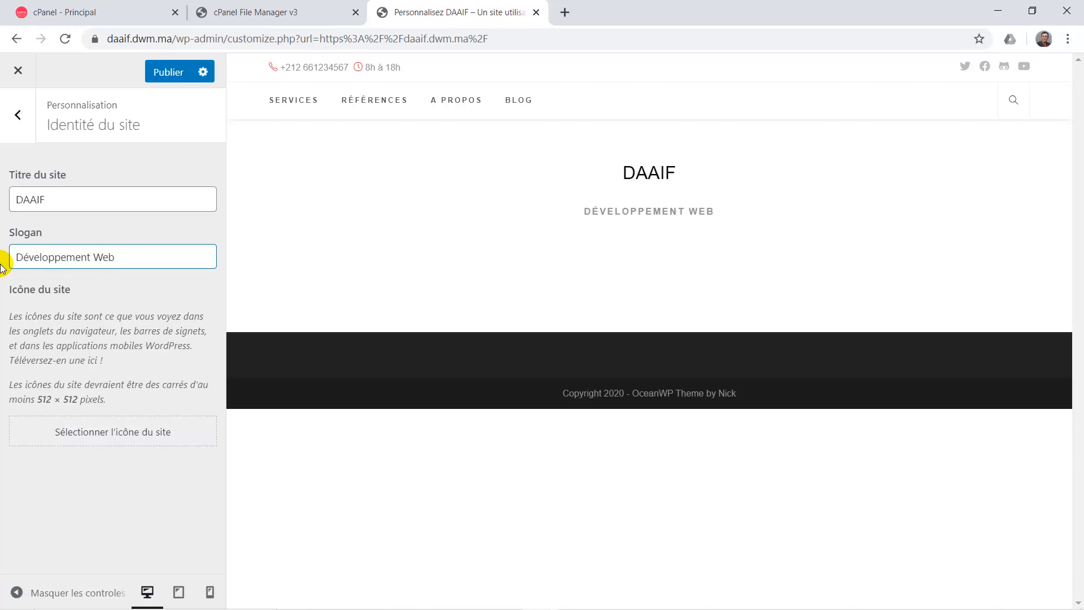
type("et Mobile")
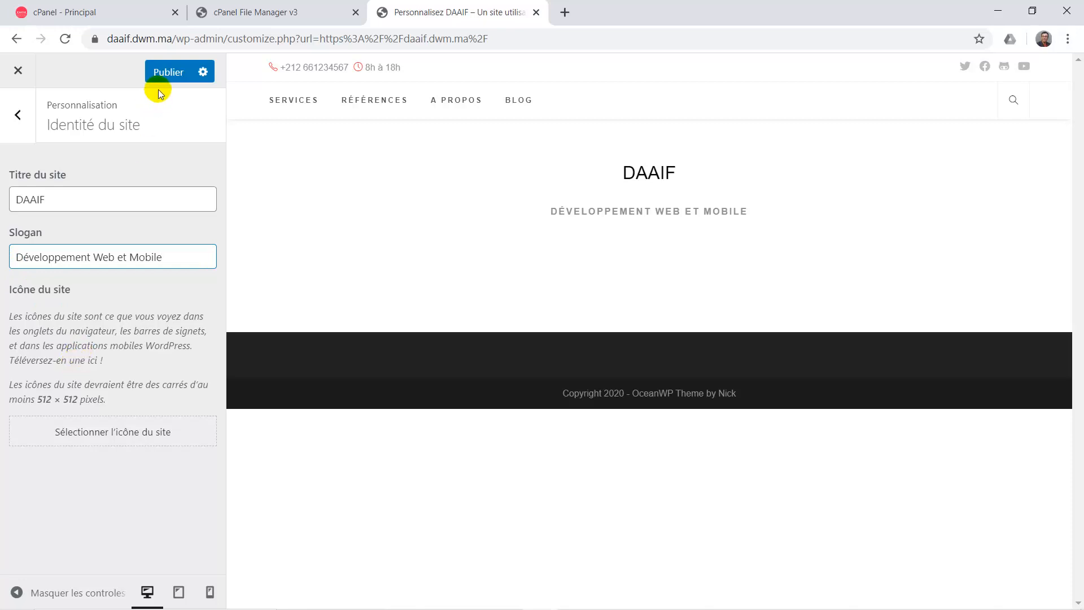
left_click(165, 72)
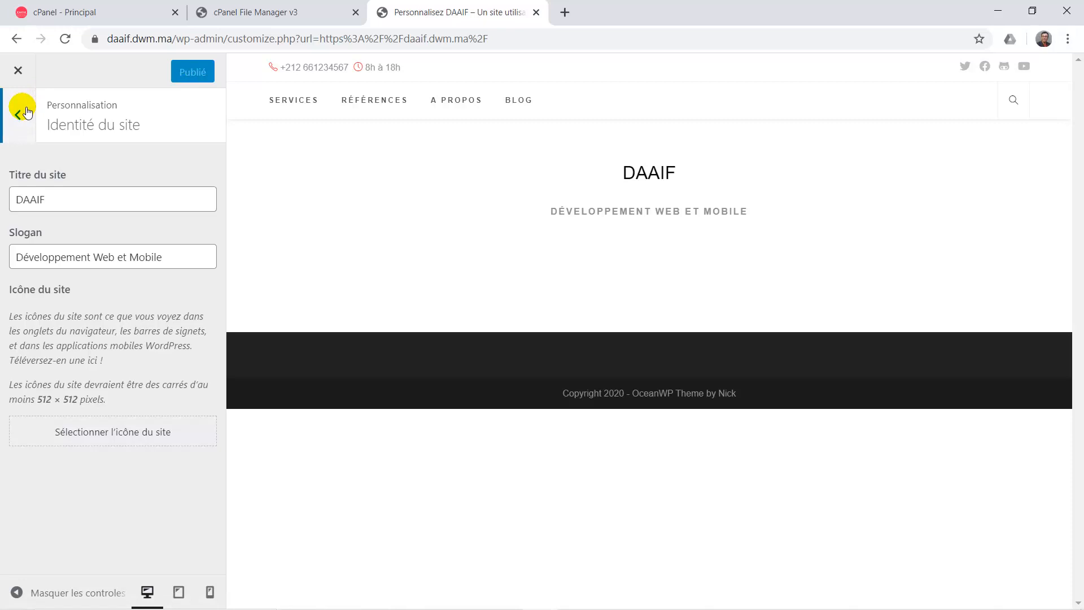
left_click(26, 111)
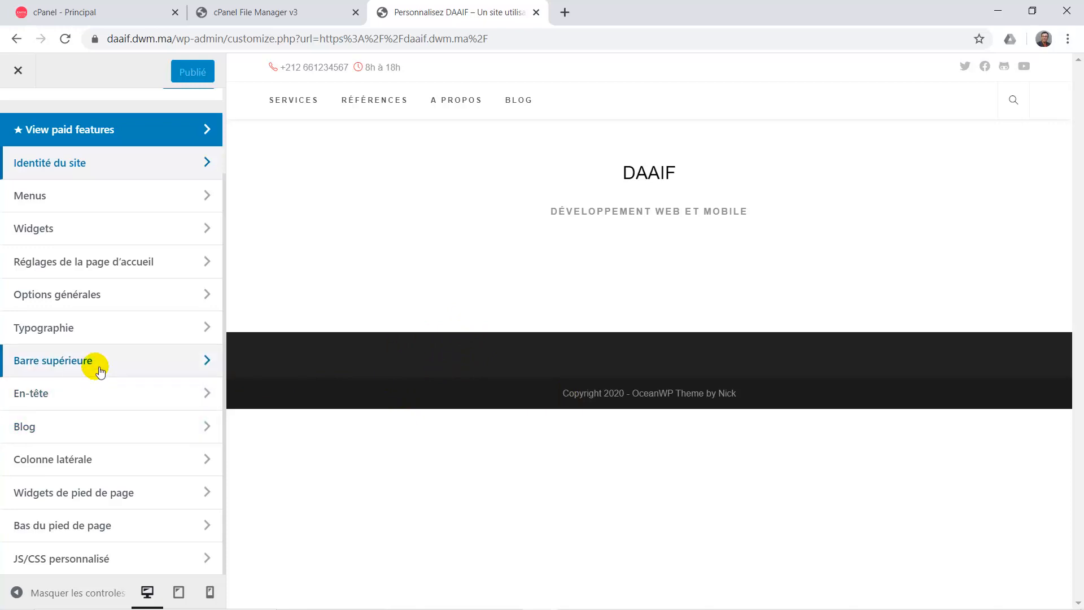
Look through the footer widget settings, load Blog in the preview, and reopen the Widgets section.
left_click(87, 494)
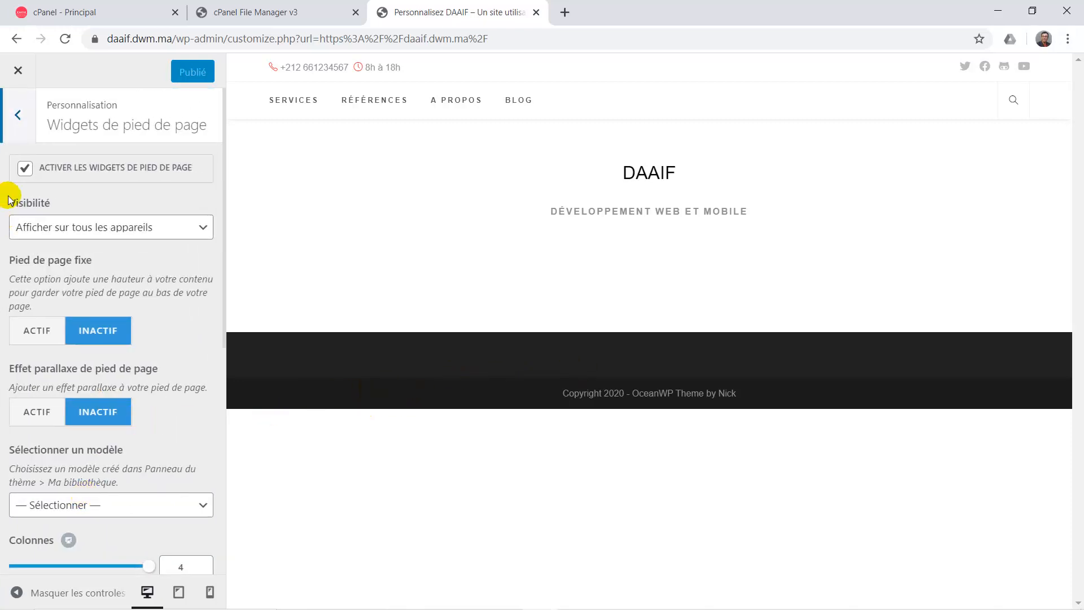
left_click(28, 111)
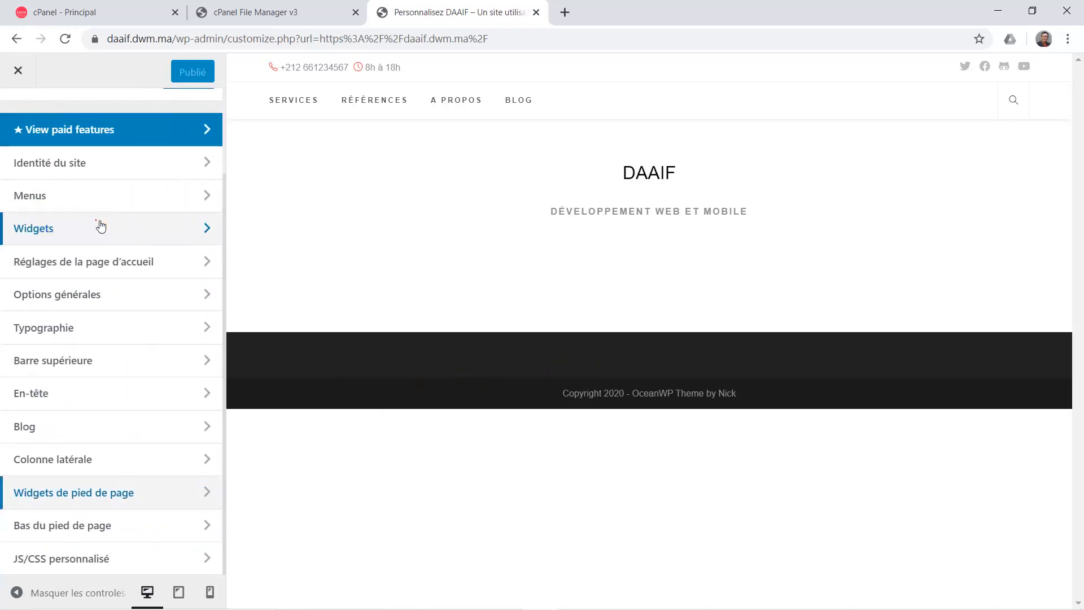
left_click(102, 231)
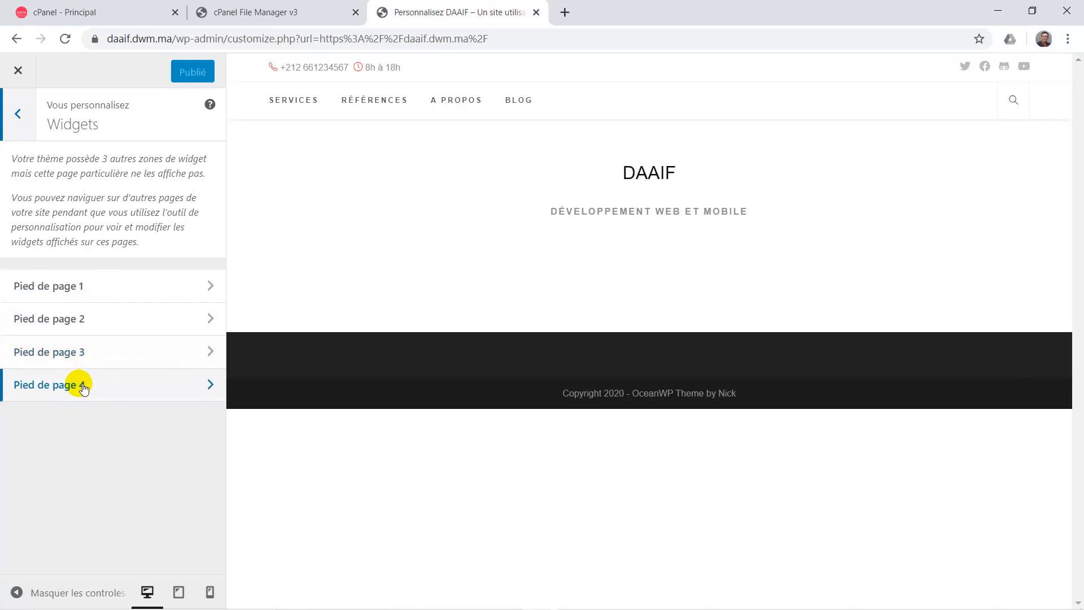
left_click(27, 124)
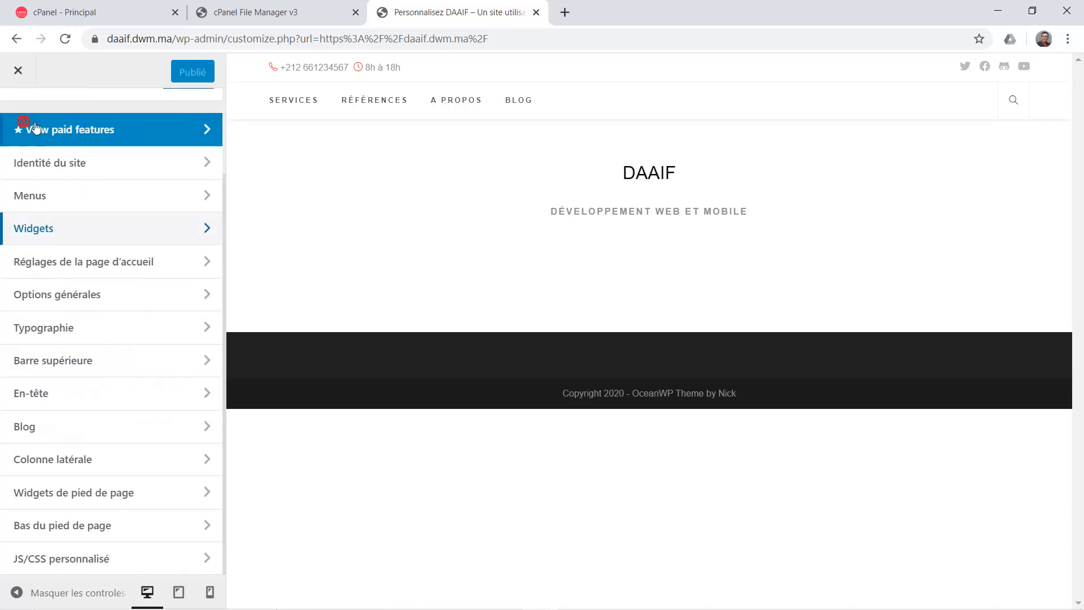
left_click(525, 104)
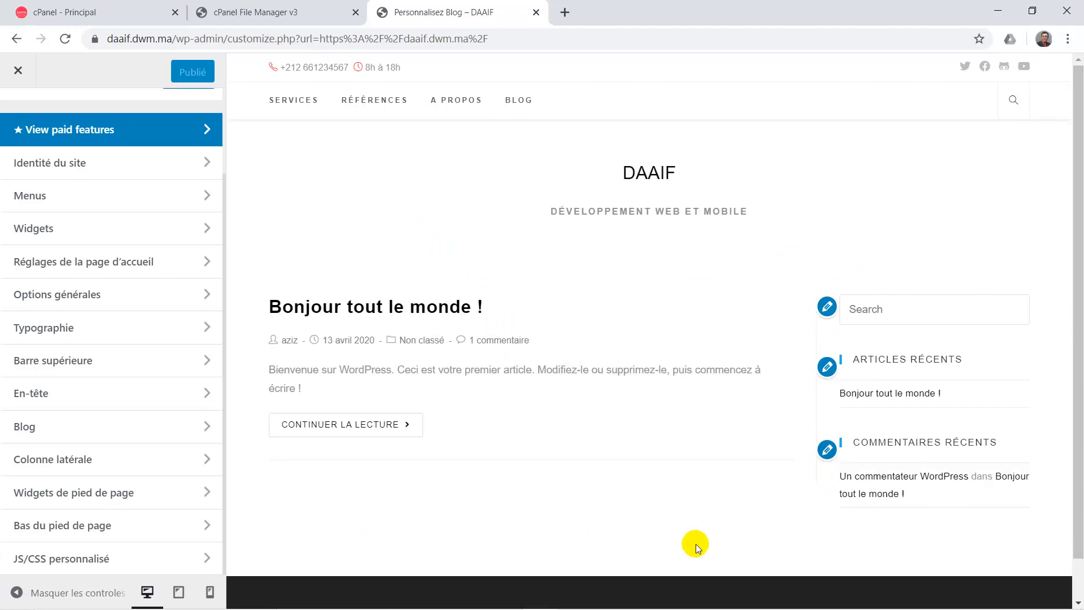
scroll(700, 544, "down", 1)
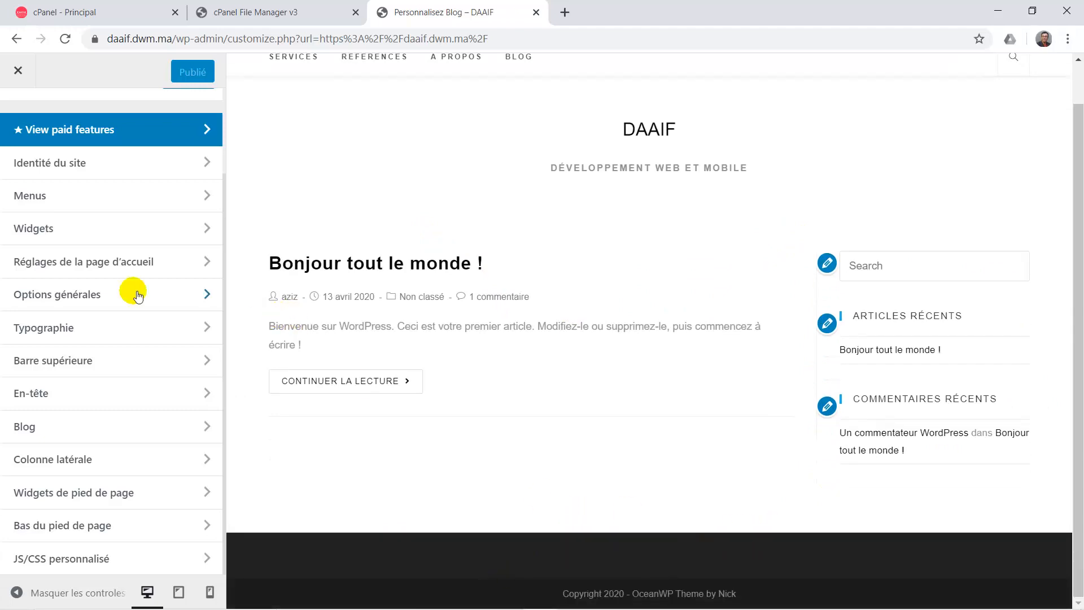
left_click(38, 229)
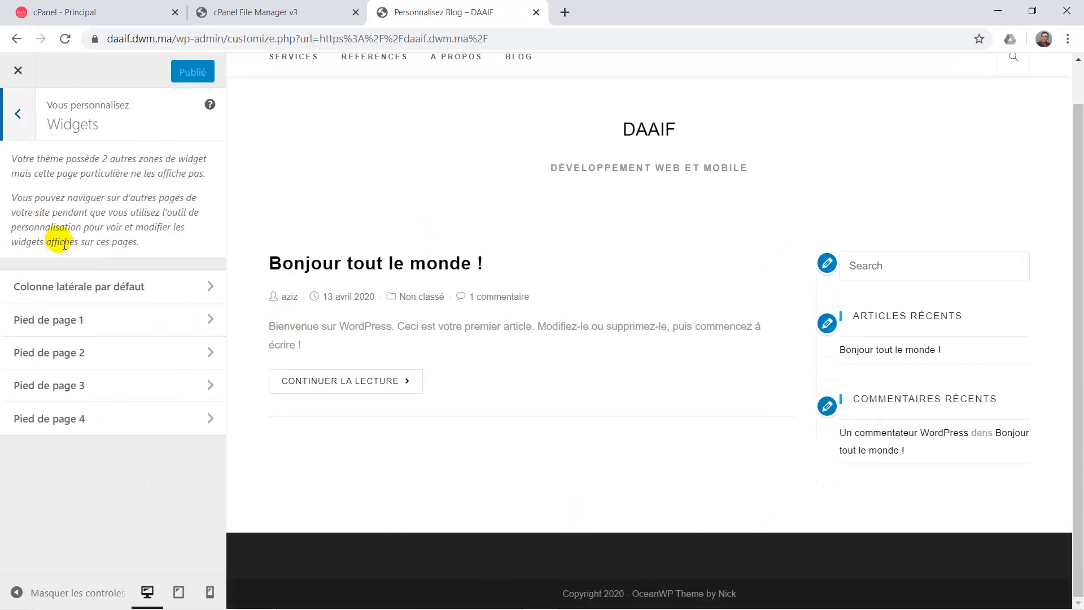
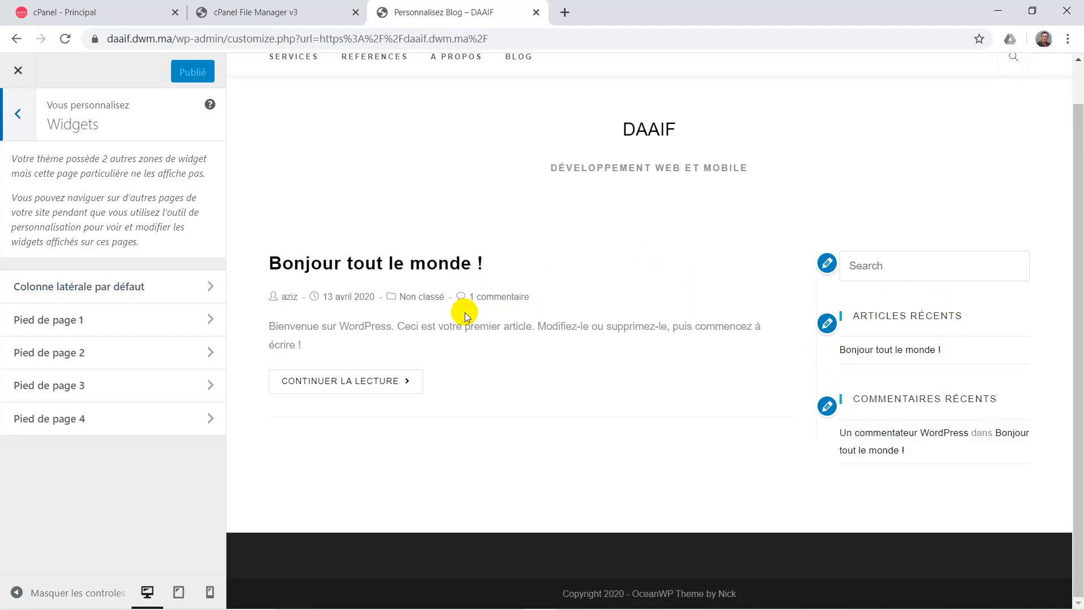
Remove the Rechercher widget from Colonne latérale par défaut, keeping Recent Posts and Recent Comments.
left_click(120, 276)
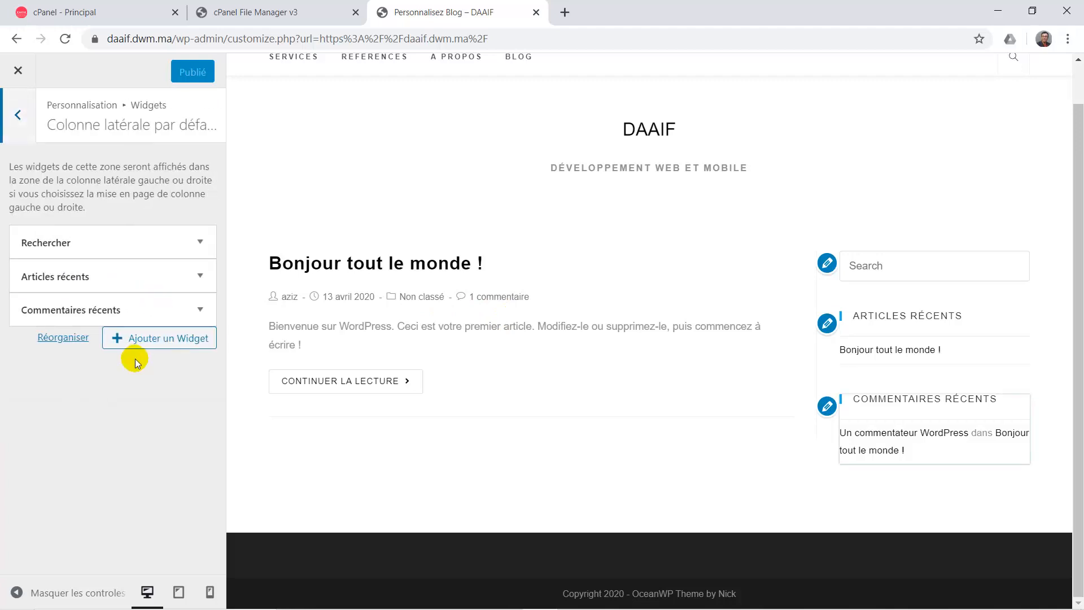
scroll(989, 177, "up", 1)
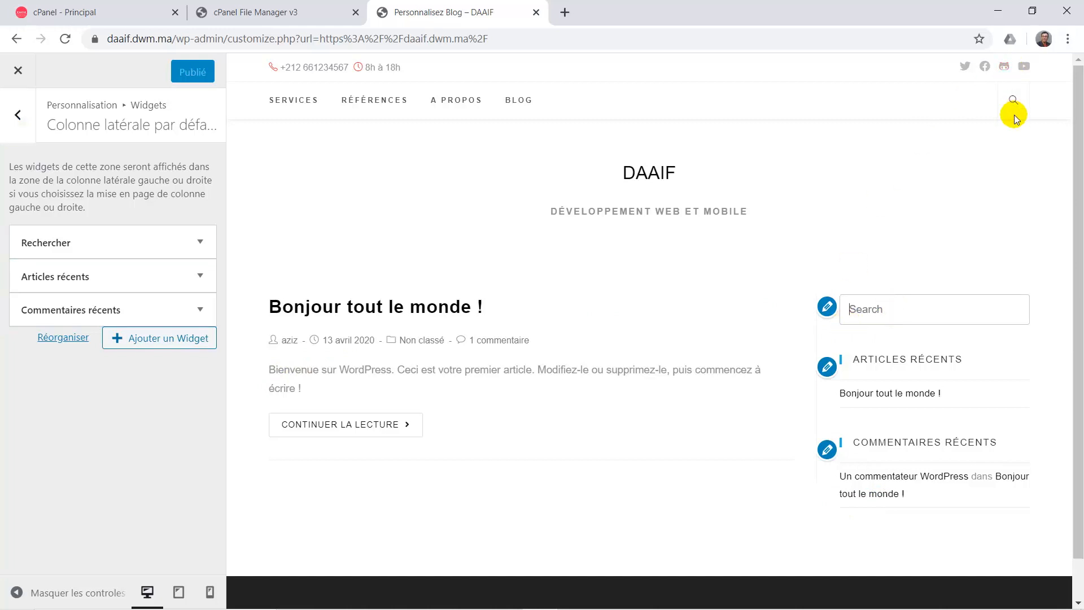
left_click(200, 242)
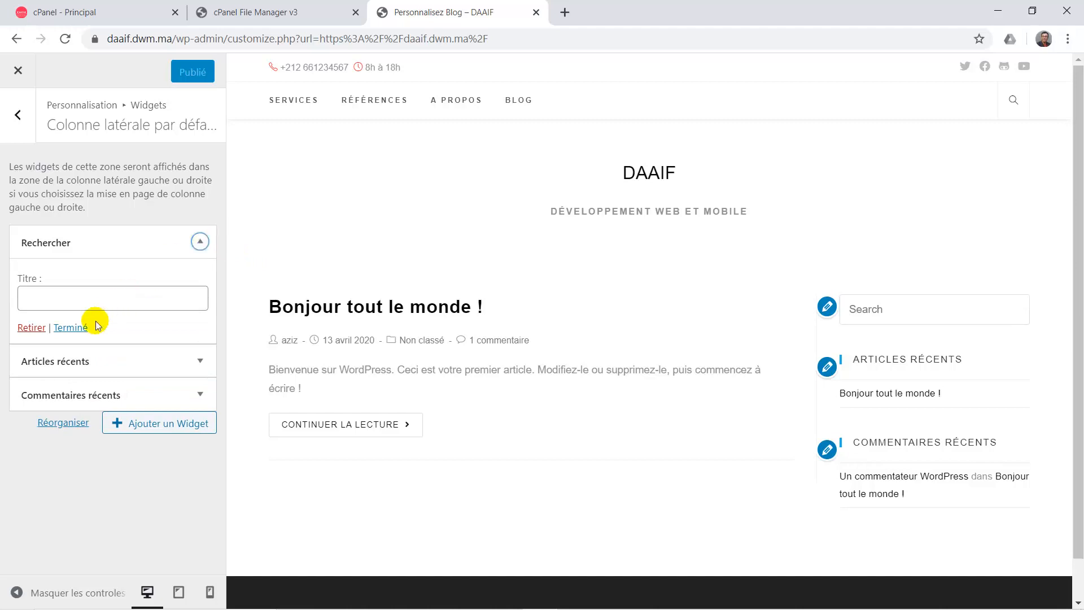
left_click(32, 328)
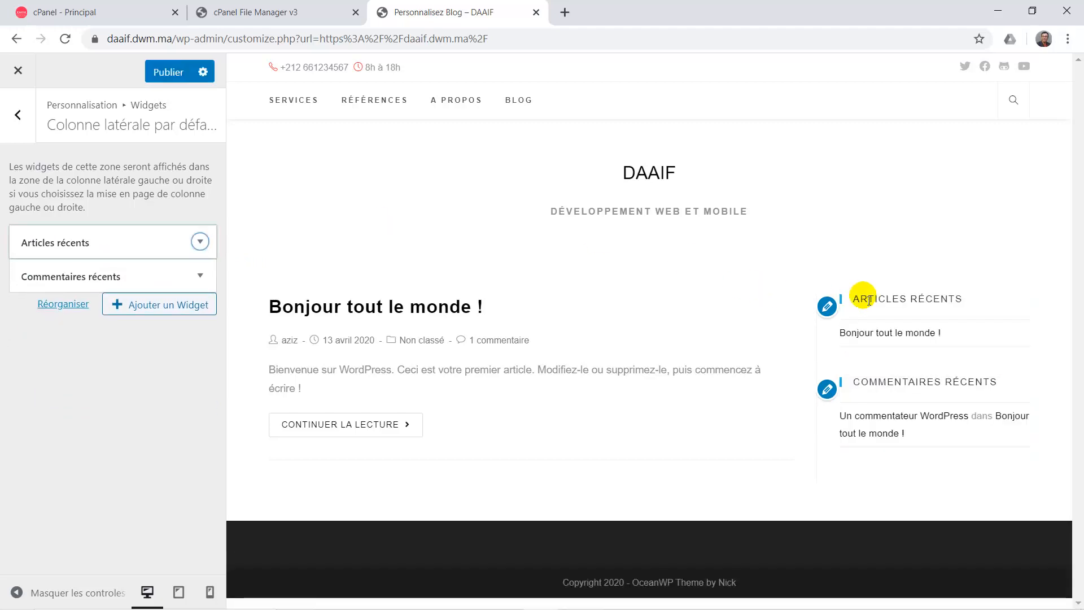
Add an Image widget to the sidebar showing the laptop-and-coffee photo from the media library.
left_click(153, 305)
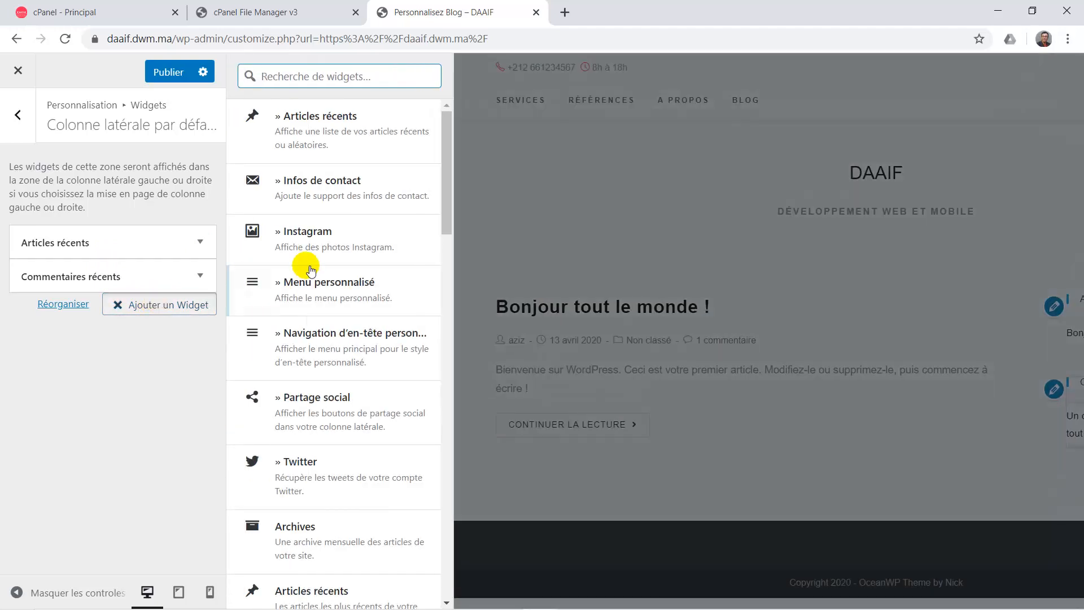
scroll(341, 390, "down", 10)
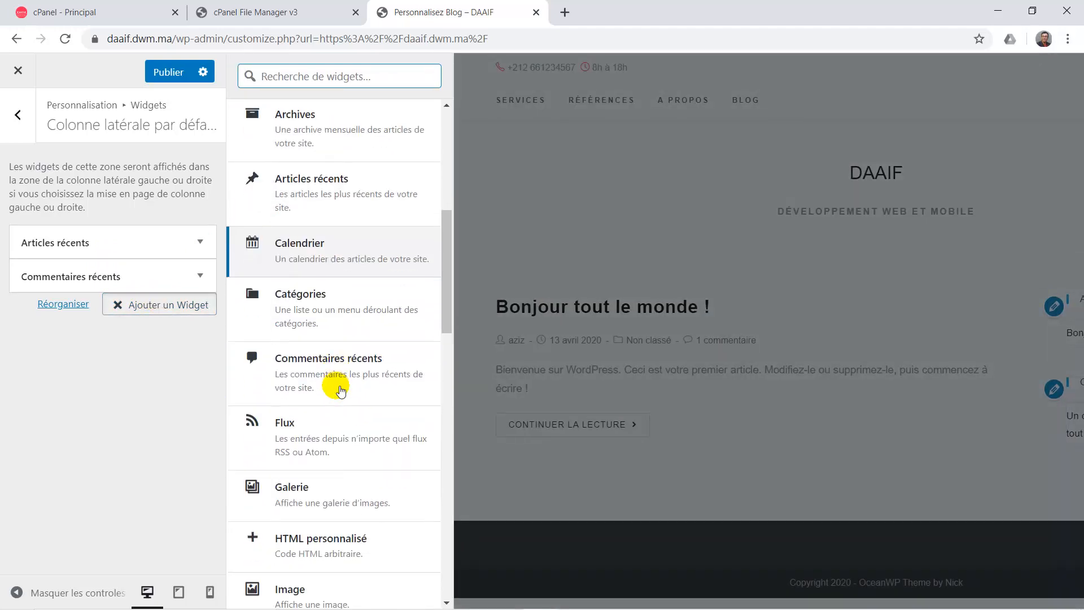
scroll(341, 390, "down", 5)
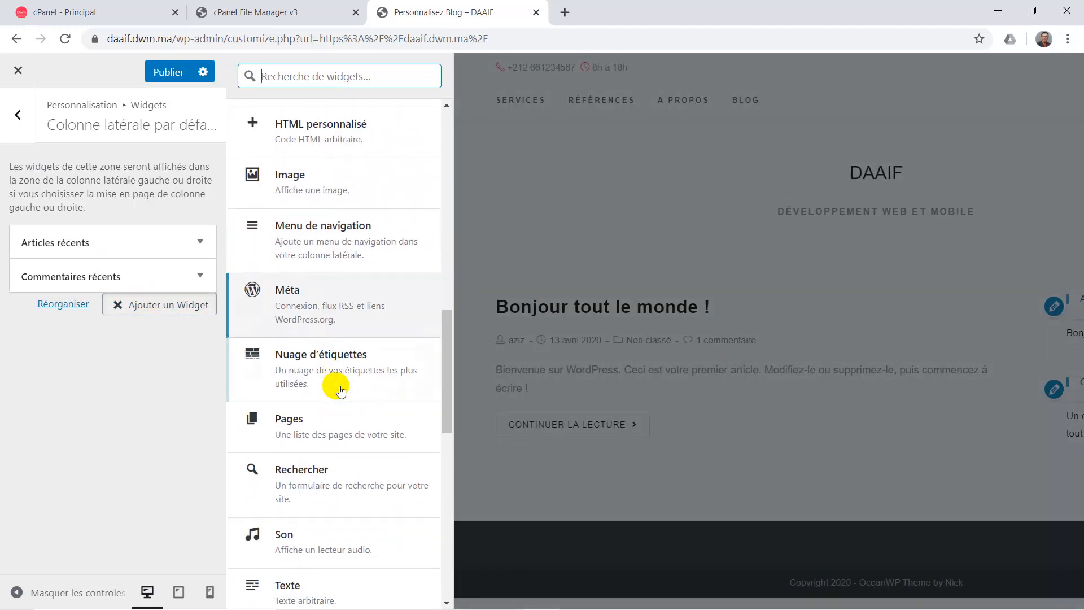
scroll(307, 309, "up", 2)
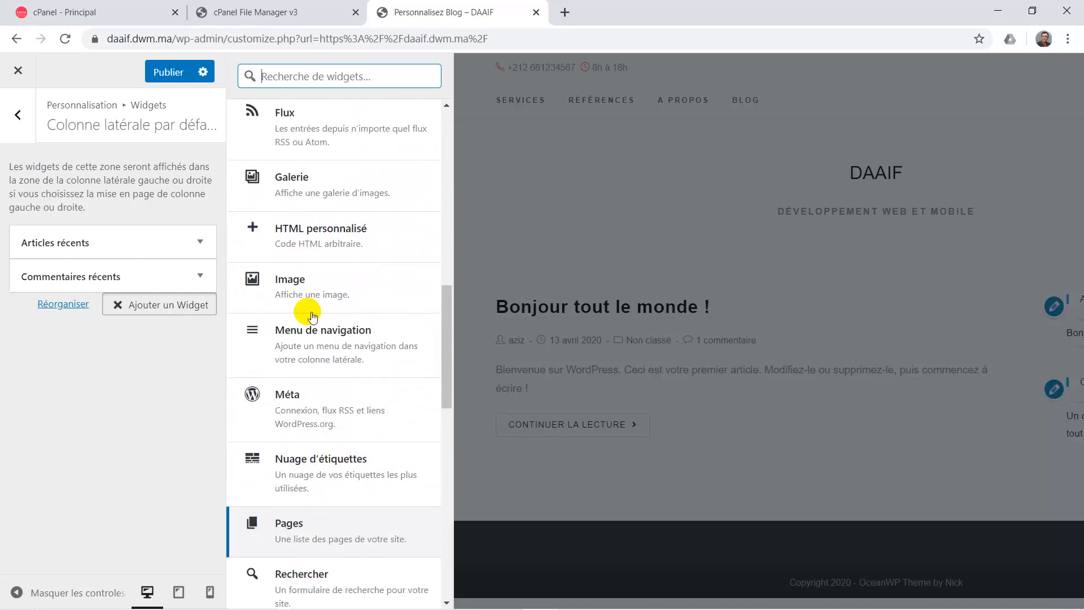
left_click(297, 277)
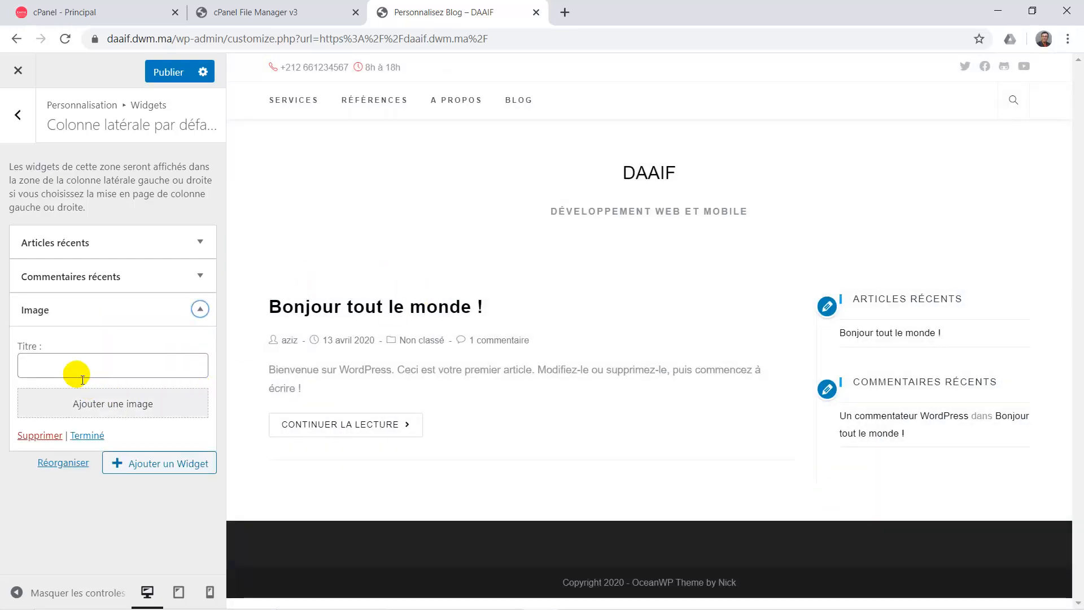
left_click(118, 405)
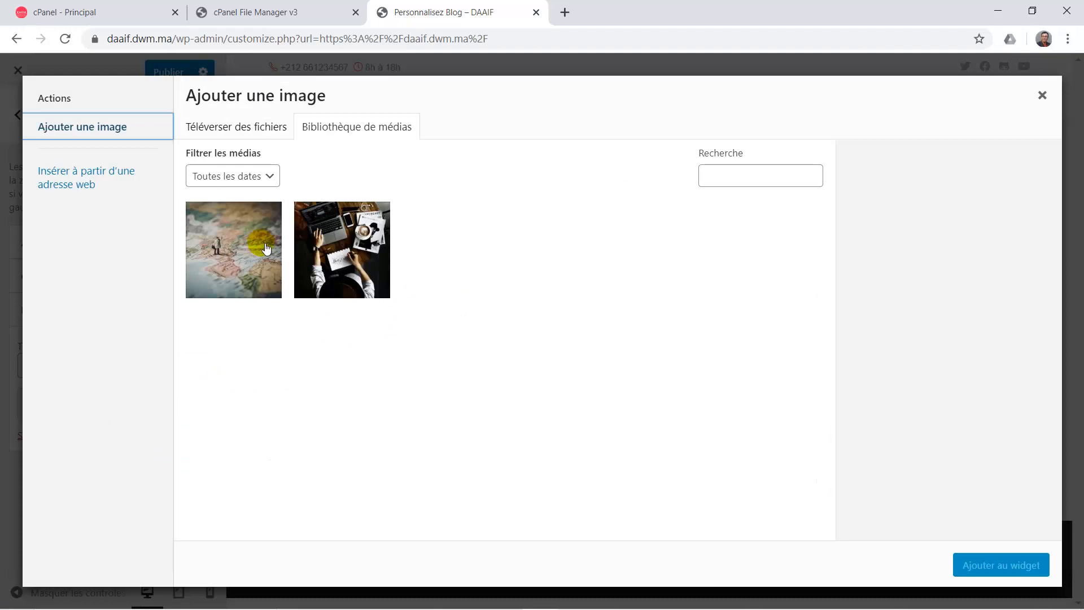
left_click(338, 240)
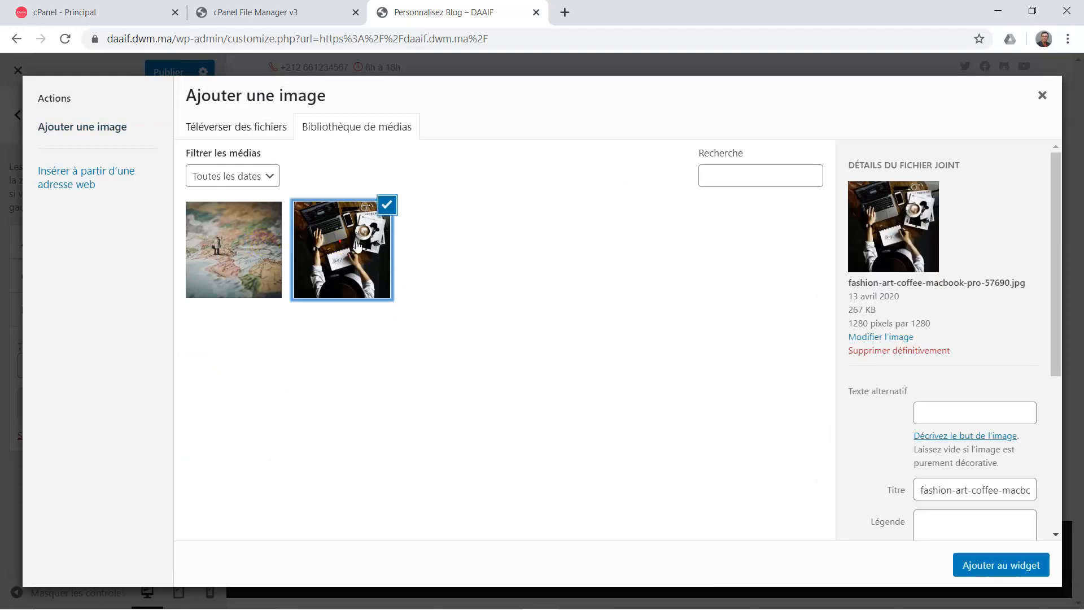
left_click(1000, 559)
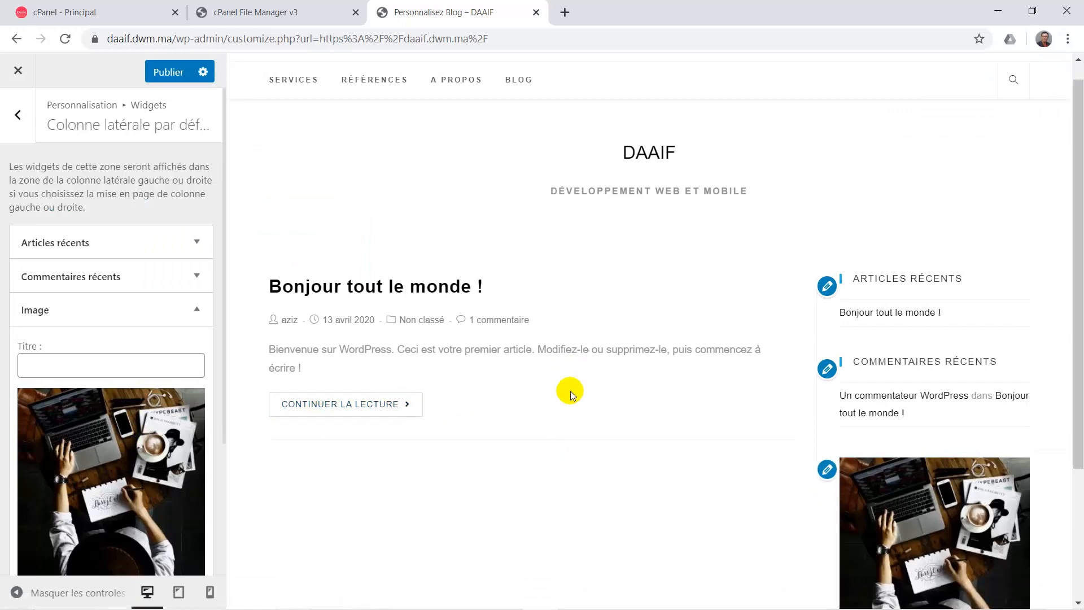
Move the Image widget above Commentaires récents and publish the sidebar changes.
scroll(565, 389, "down", 3)
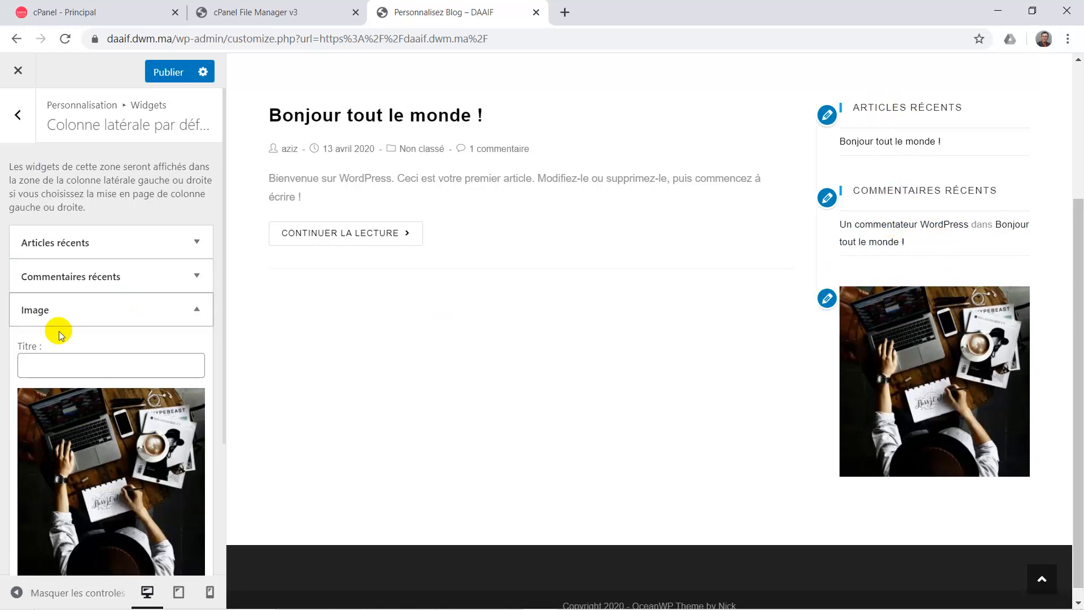
left_click(201, 310)
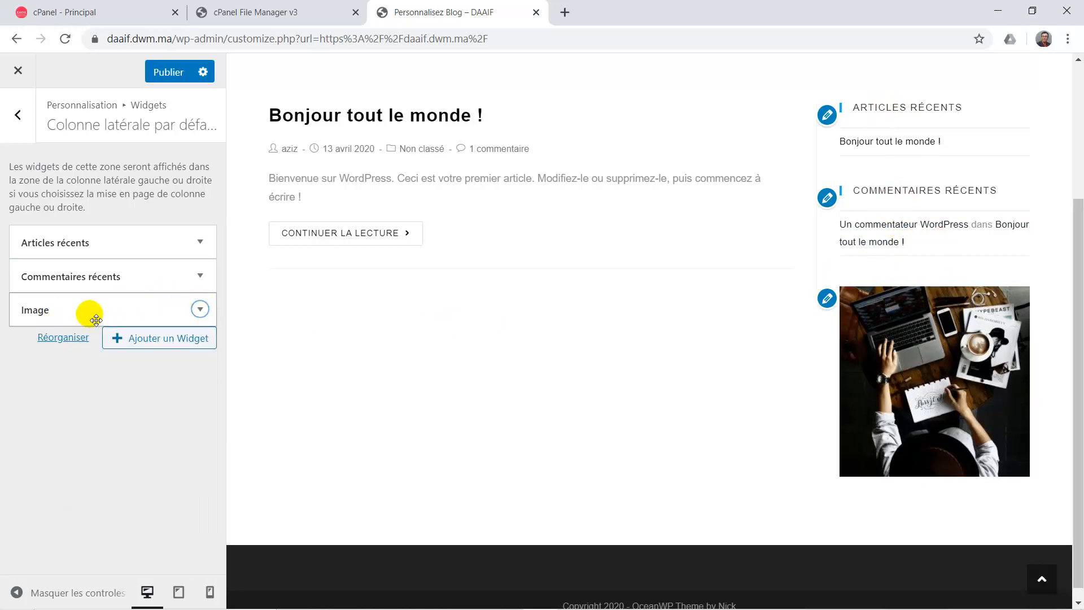
left_click_drag(91, 320, 89, 278)
scroll(711, 253, "up", 3)
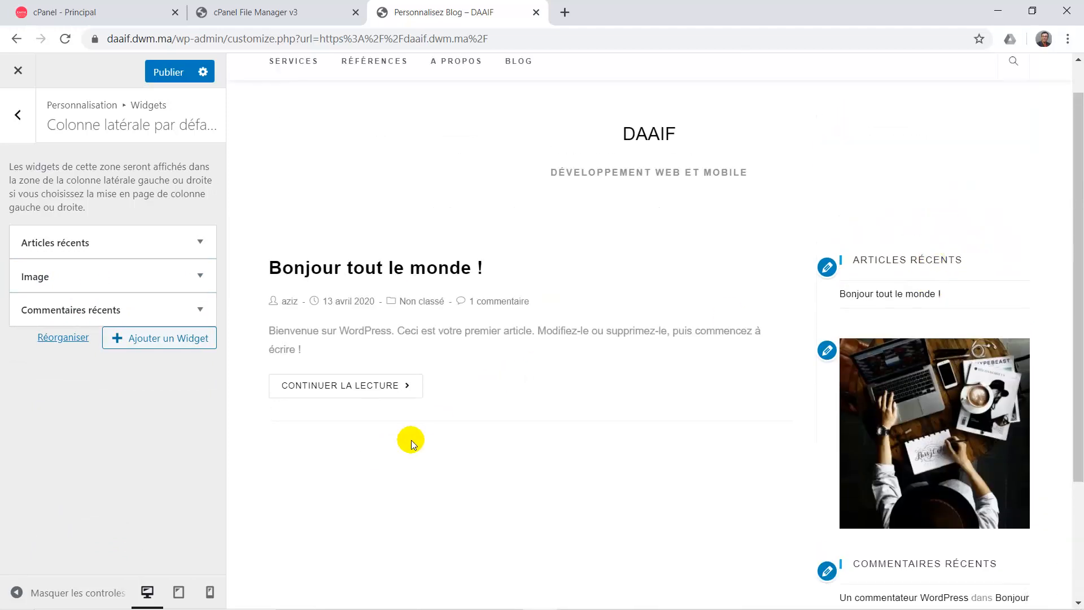
scroll(937, 469, "down", 3)
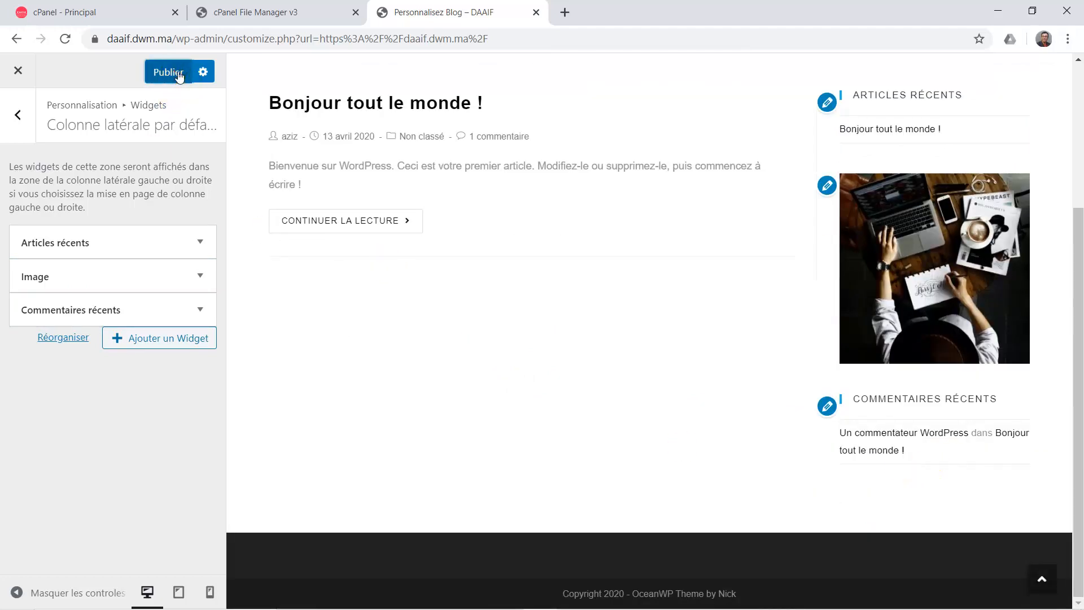
left_click(172, 71)
left_click(23, 119)
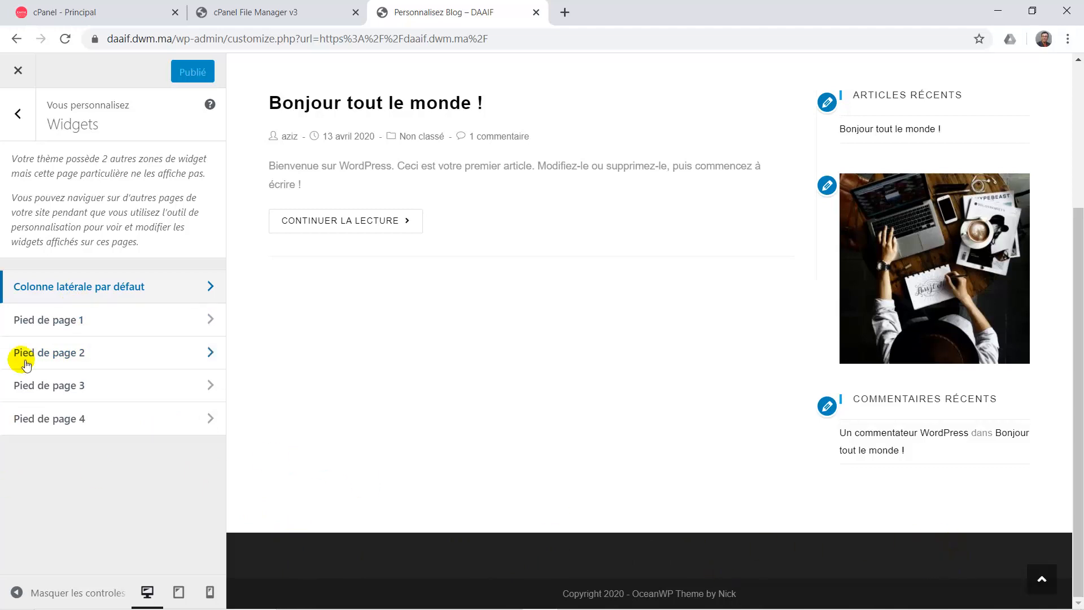
In Widgets de pied de page, reduce the Colonnes slider from 4 to 2.
left_click(17, 113)
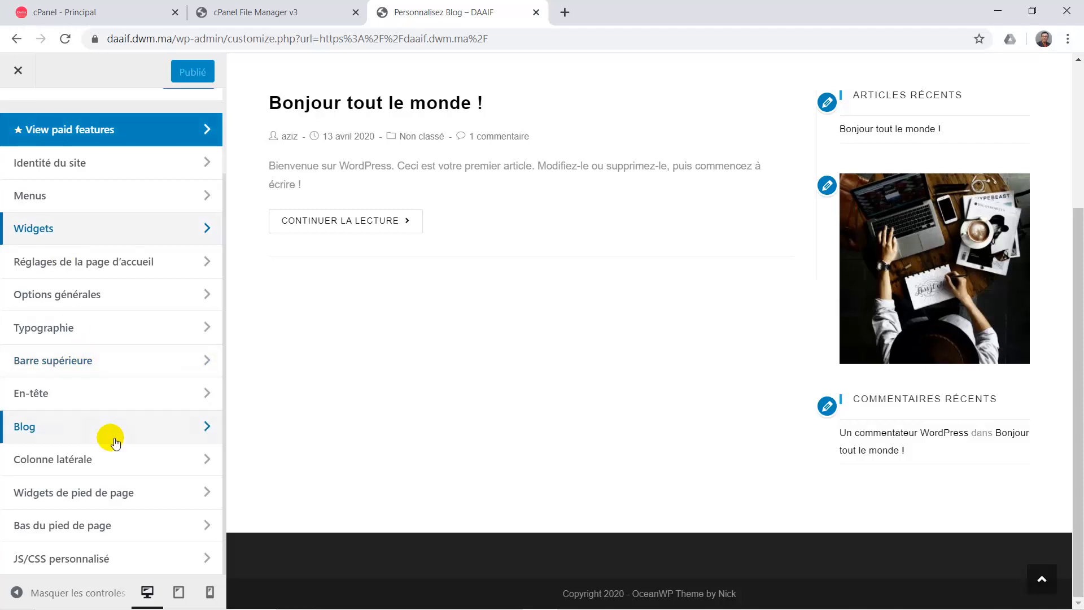
left_click(68, 494)
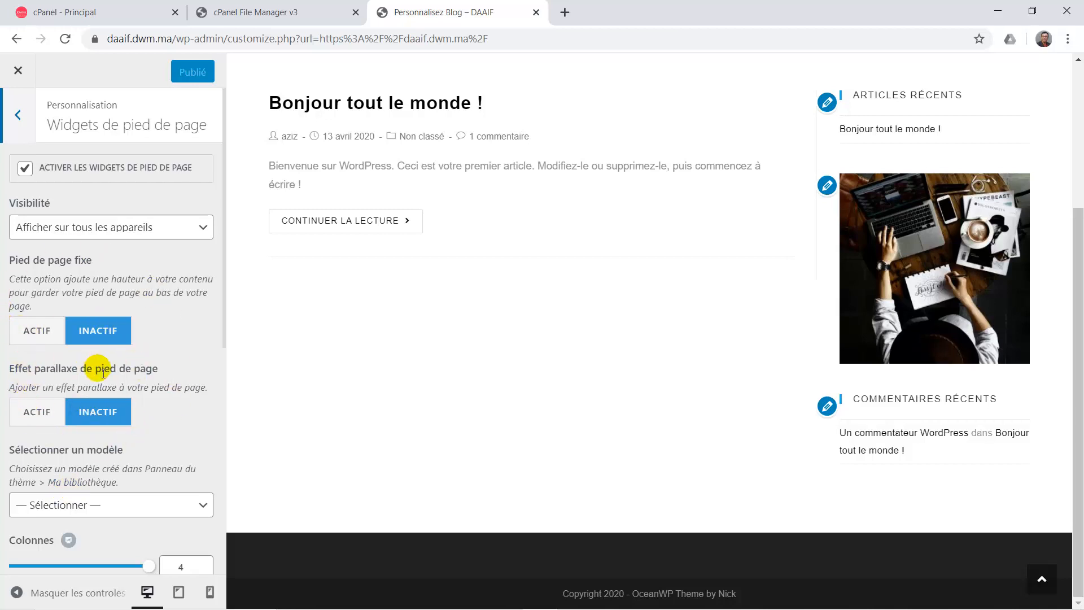
scroll(110, 431, "down", 5)
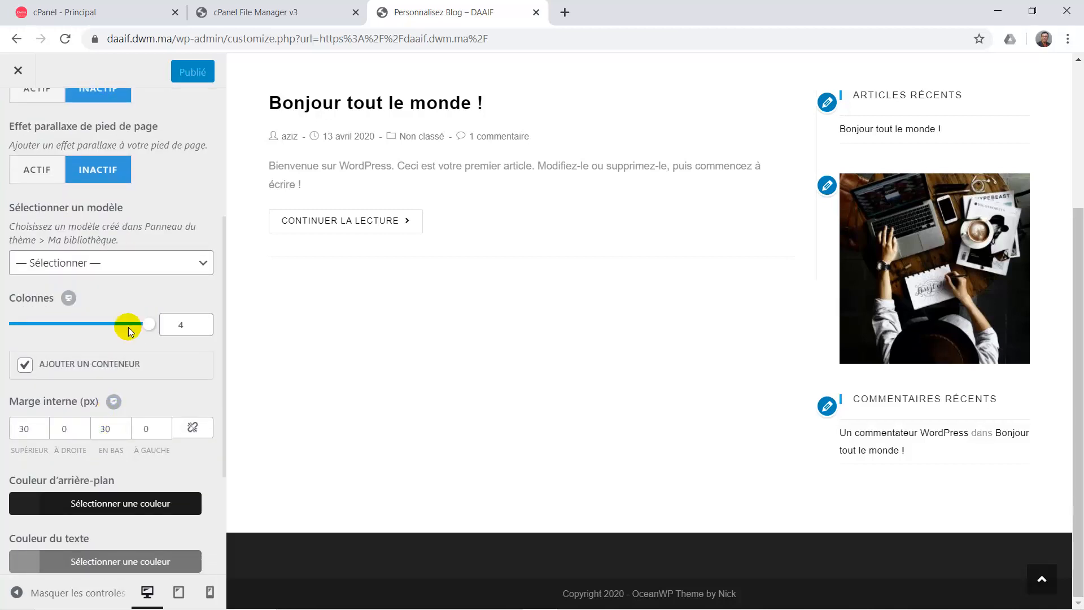
left_click_drag(128, 331, 81, 327)
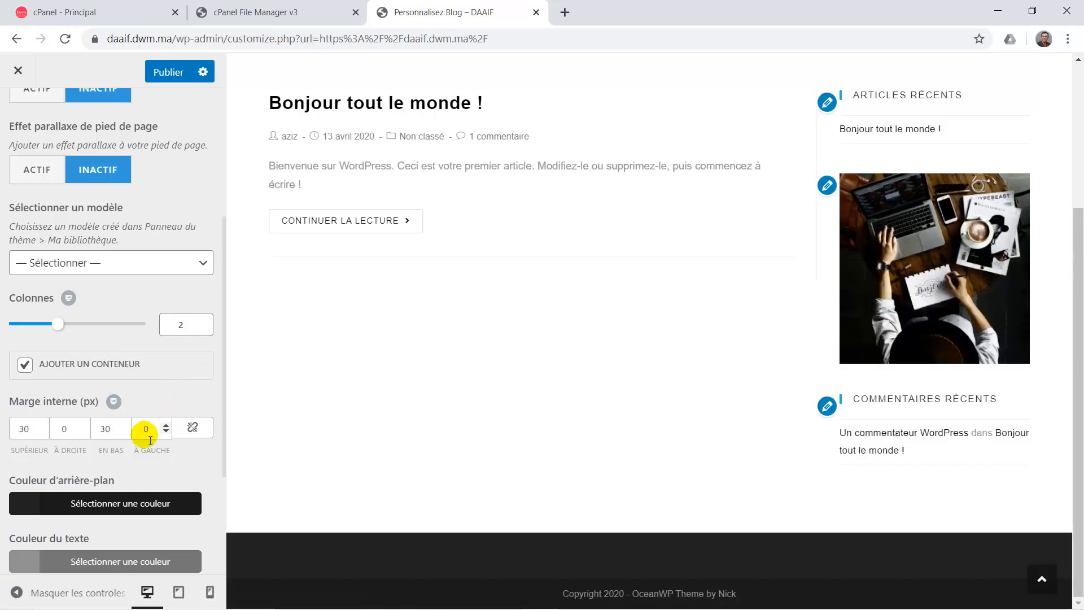
scroll(145, 434, "down", 1)
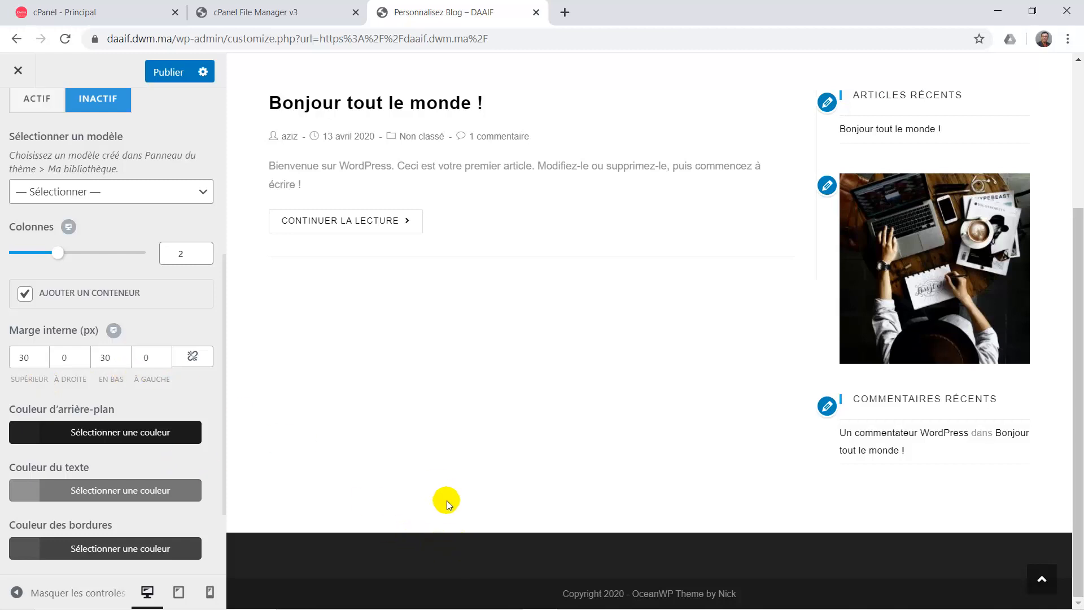
scroll(205, 406, "down", 2)
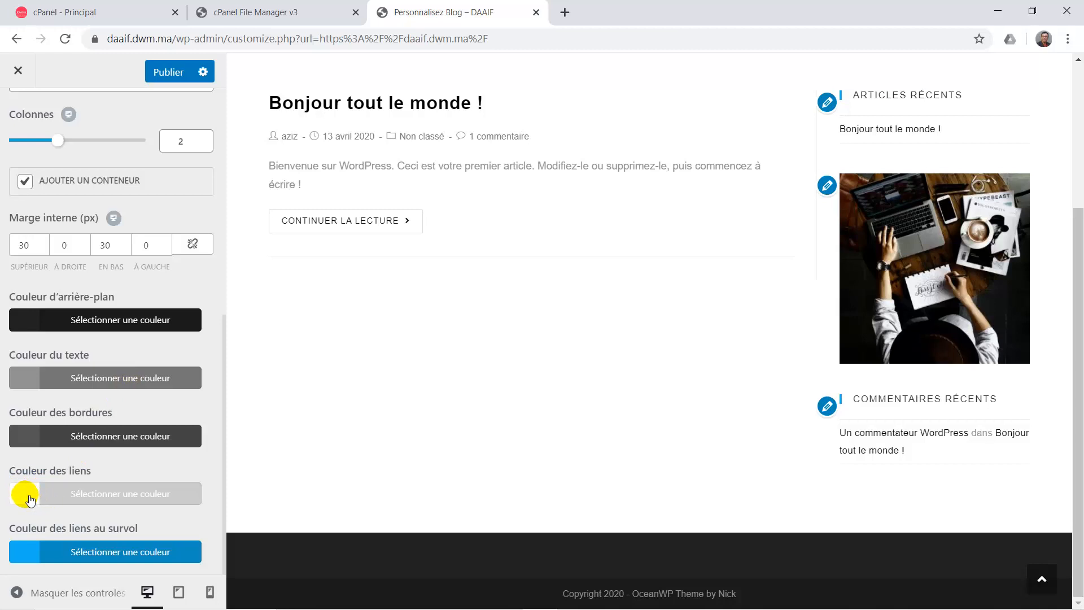
left_click(35, 556)
scroll(113, 405, "up", 3)
scroll(112, 405, "up", 2)
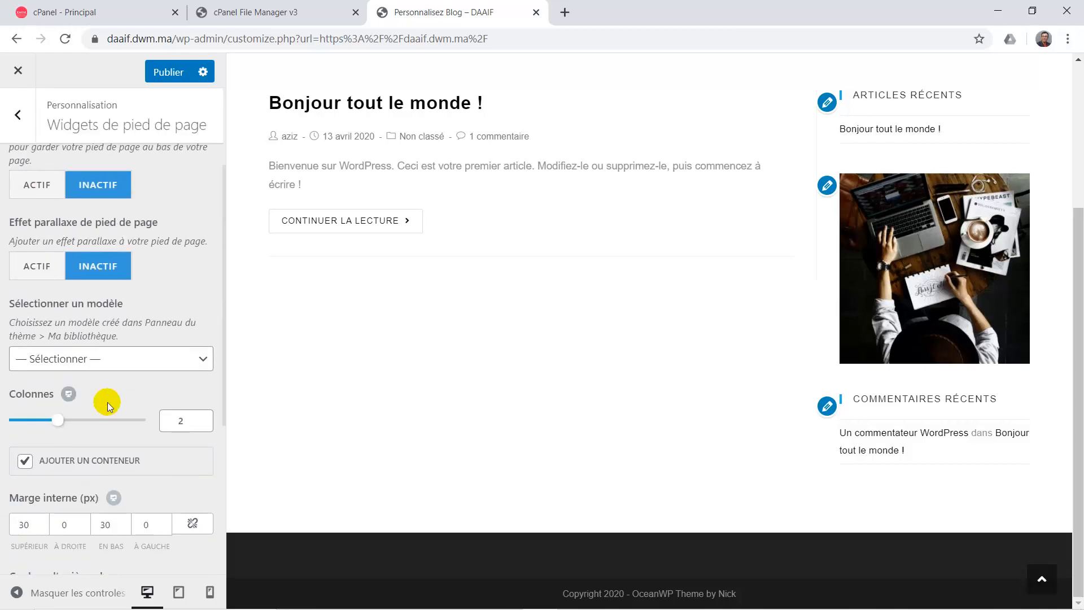
scroll(108, 402, "up", 3)
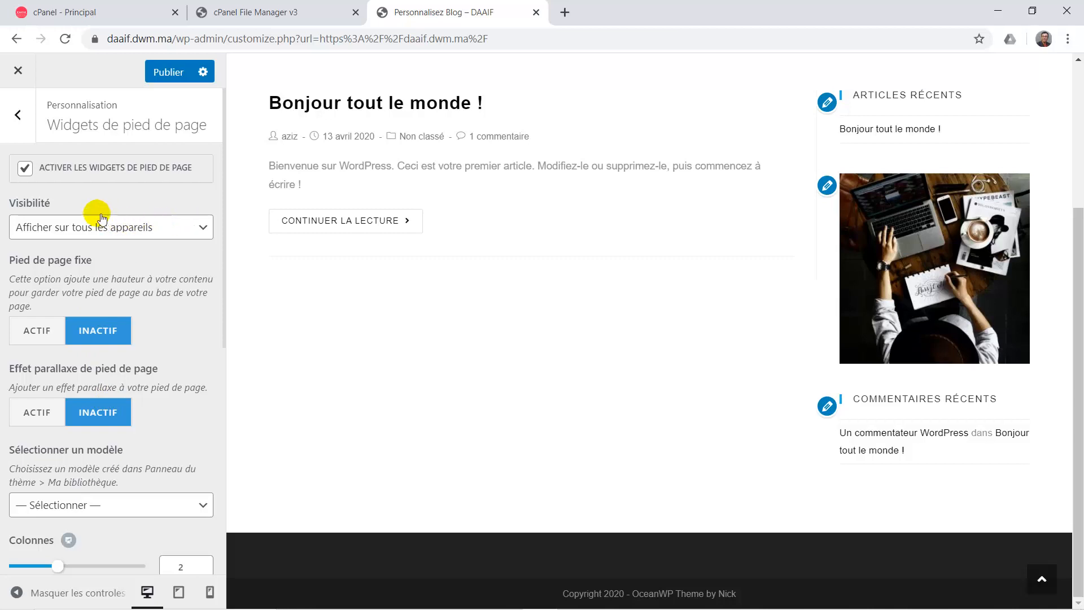
Toggle the footer widgets off and back on, then publish the 2-column footer settings.
left_click(82, 169)
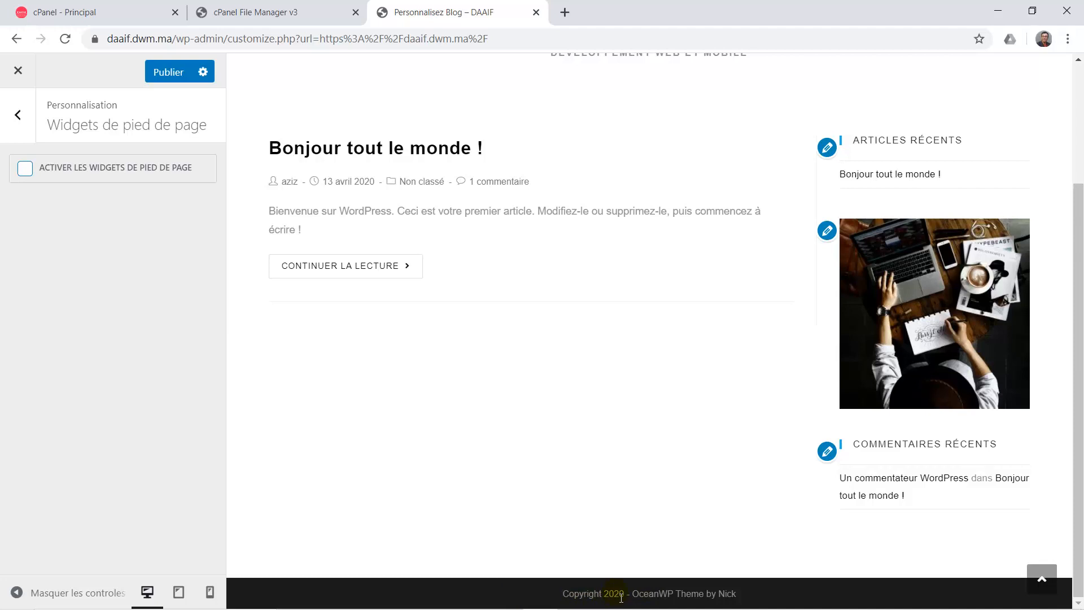
left_click(25, 168)
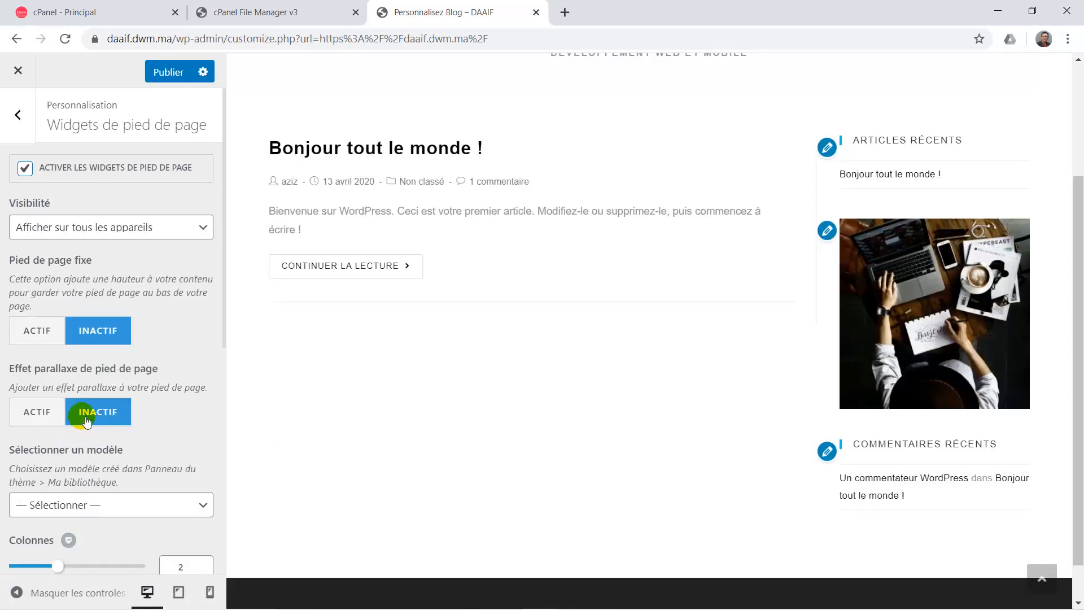
scroll(115, 390, "down", 5)
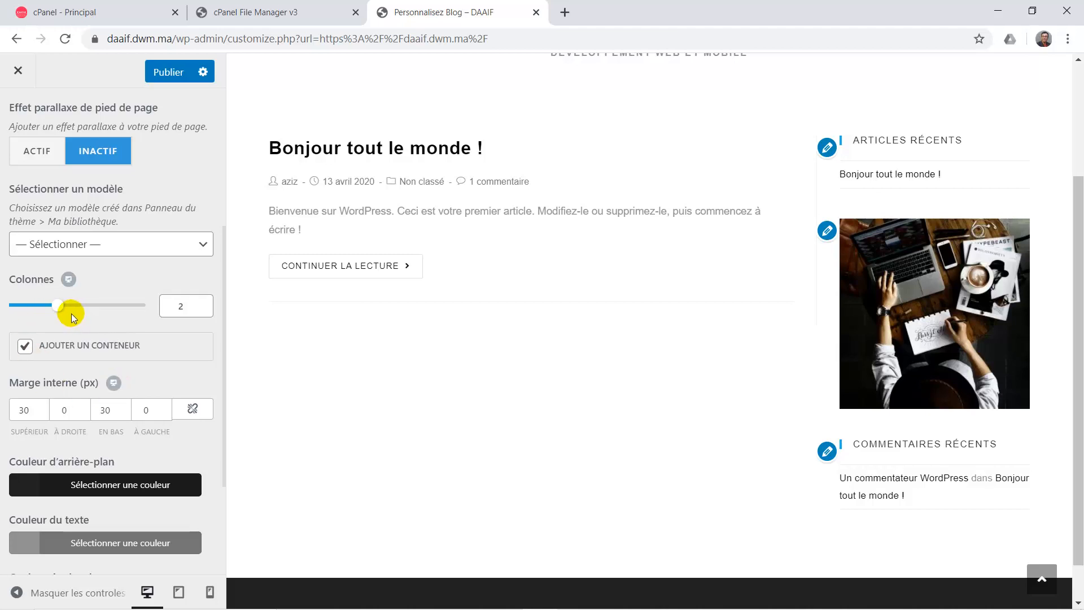
scroll(72, 317, "up", 5)
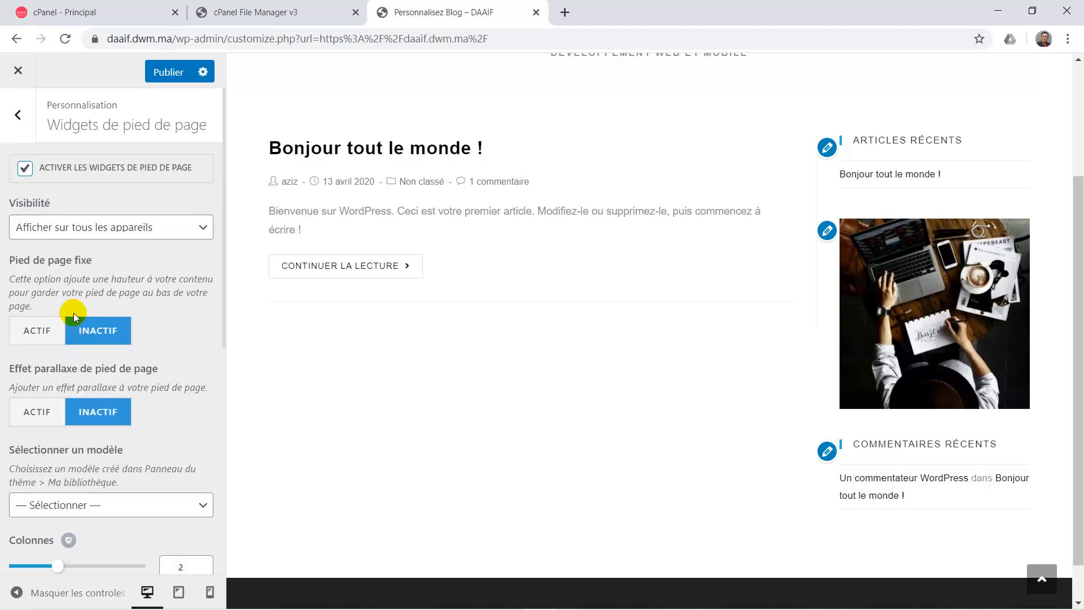
left_click(170, 72)
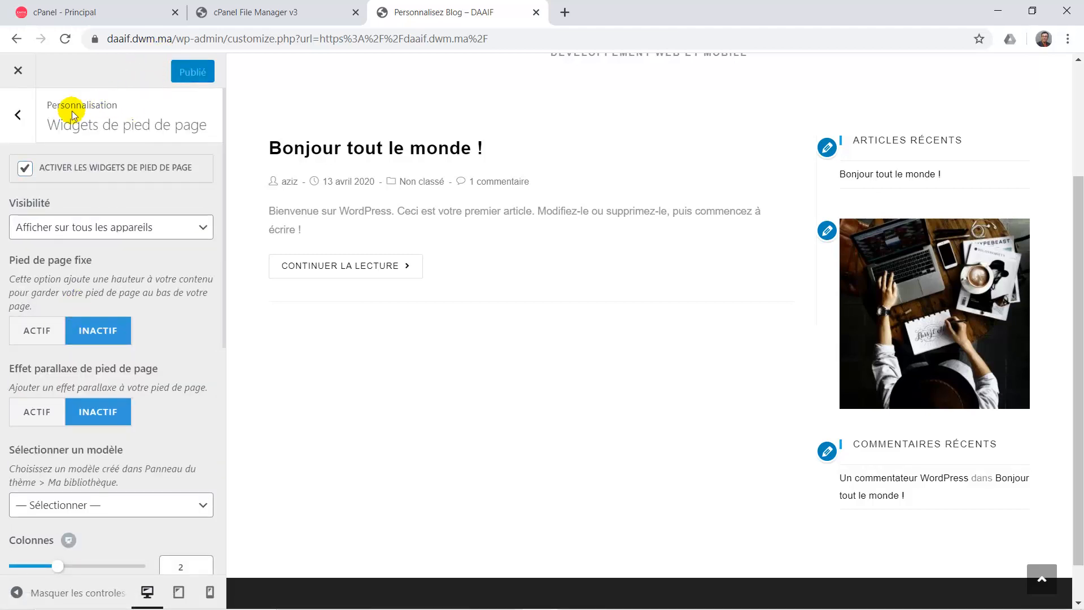
left_click(24, 123)
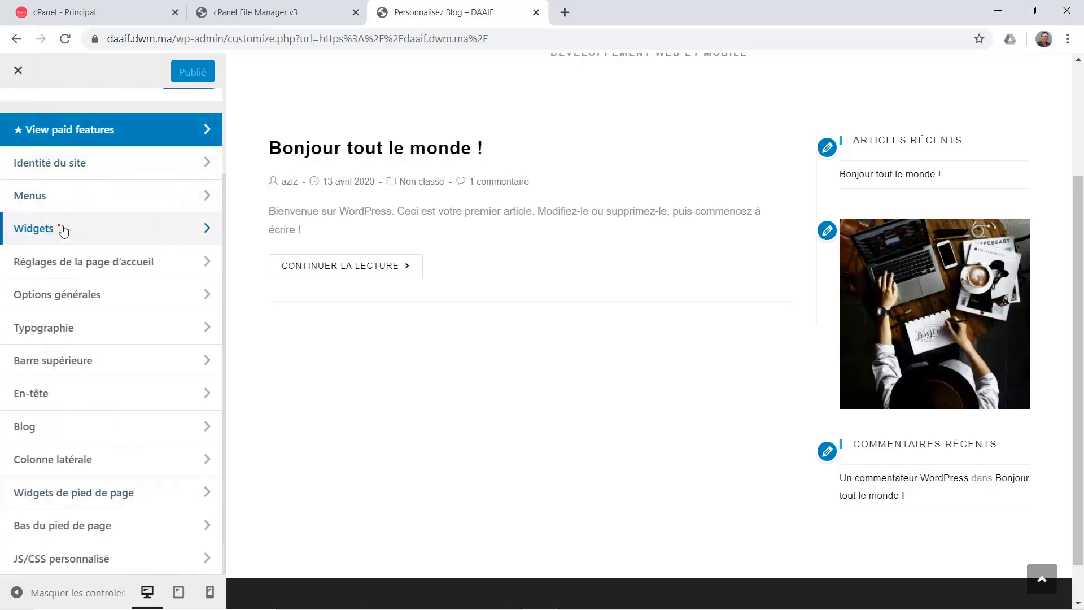
Add an Icônes sociales widget to the Pied de page 1 widget area.
left_click(63, 228)
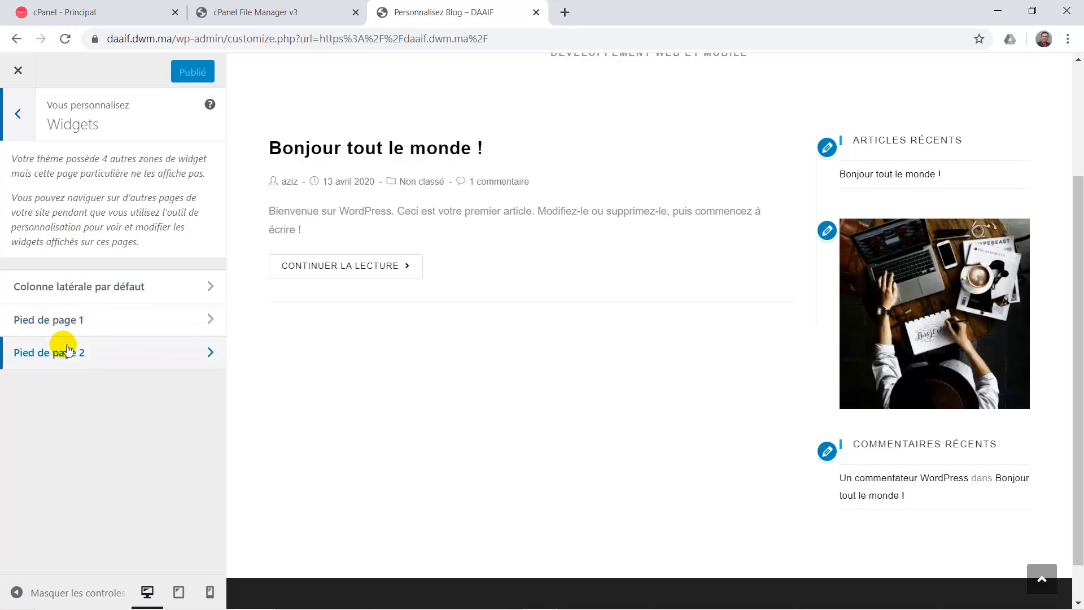
left_click(85, 324)
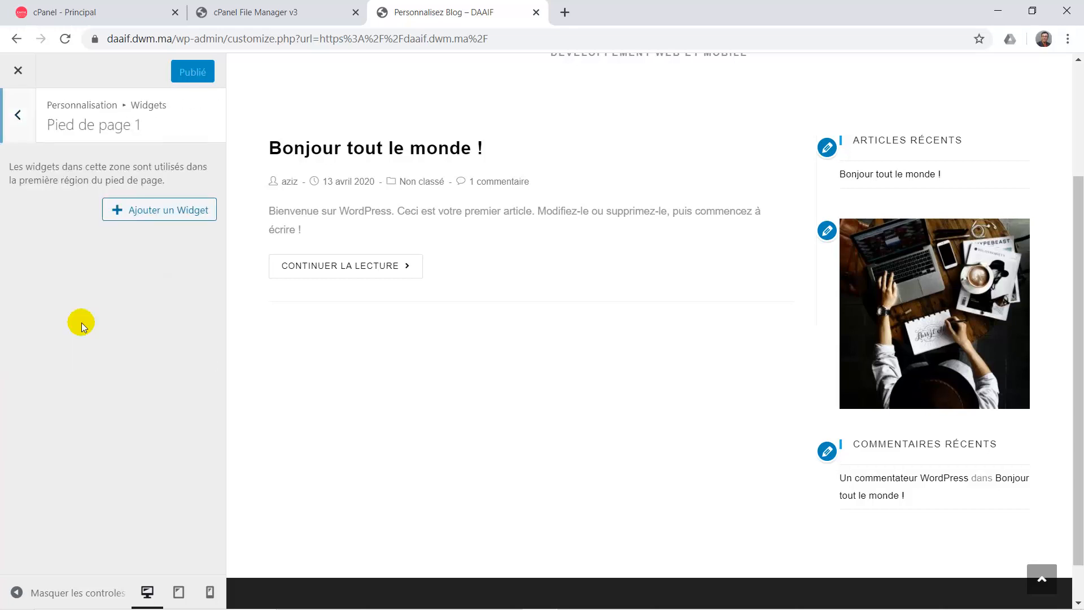
left_click(193, 218)
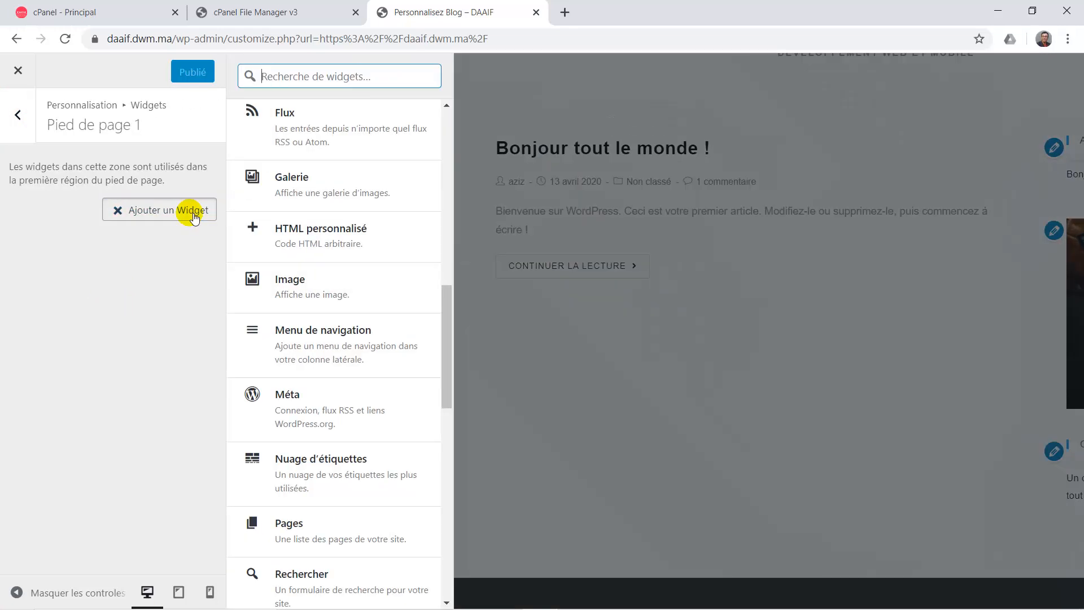
scroll(385, 394, "down", 1)
scroll(385, 394, "down", 5)
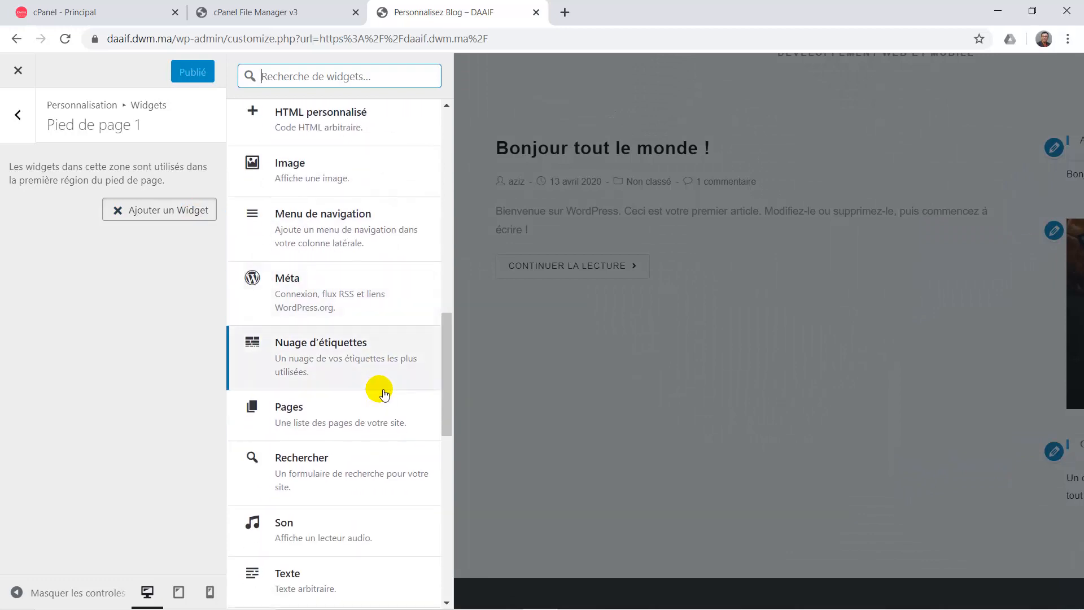
scroll(384, 393, "down", 5)
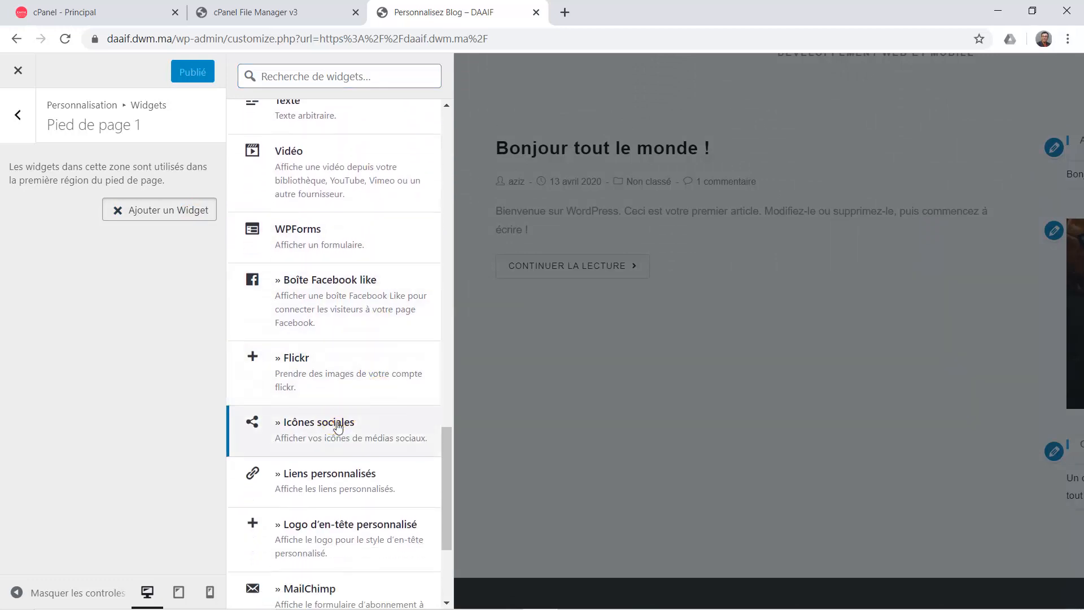
left_click(334, 421)
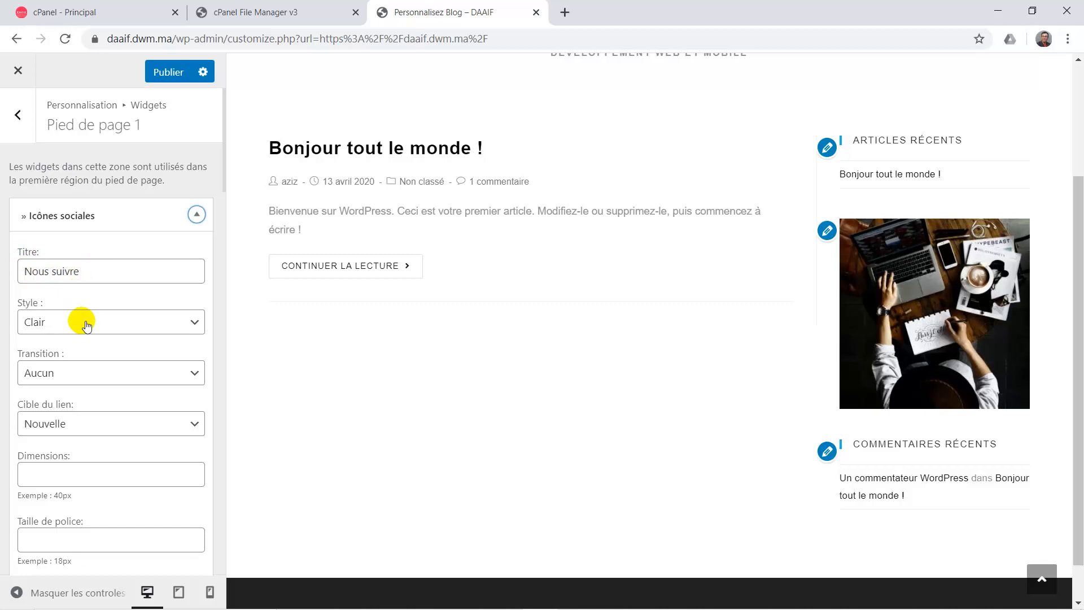
scroll(86, 326, "down", 2)
scroll(86, 380, "down", 5)
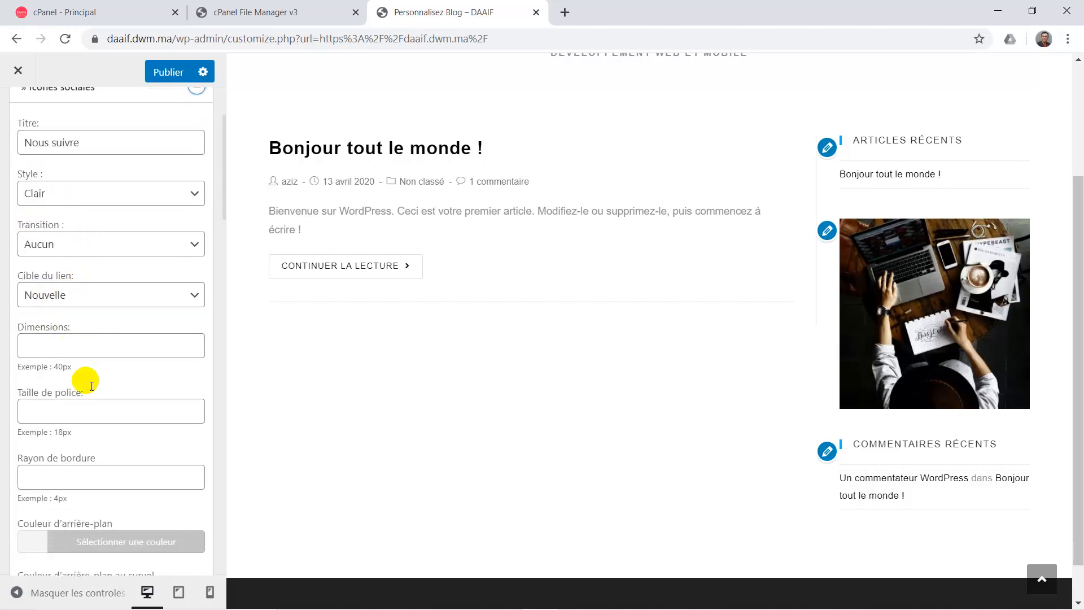
scroll(87, 378, "down", 5)
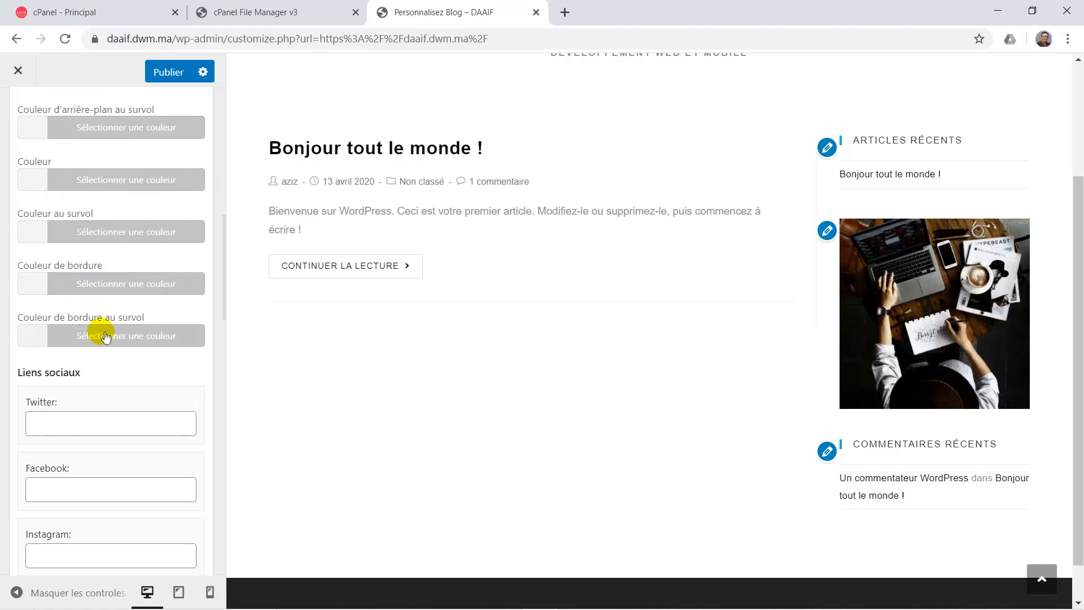
scroll(94, 326, "down", 3)
Enter # as the link for Facebook, Instagram, LinkedIn, GitHub, Skype and Youtube, then publish.
left_click(56, 256)
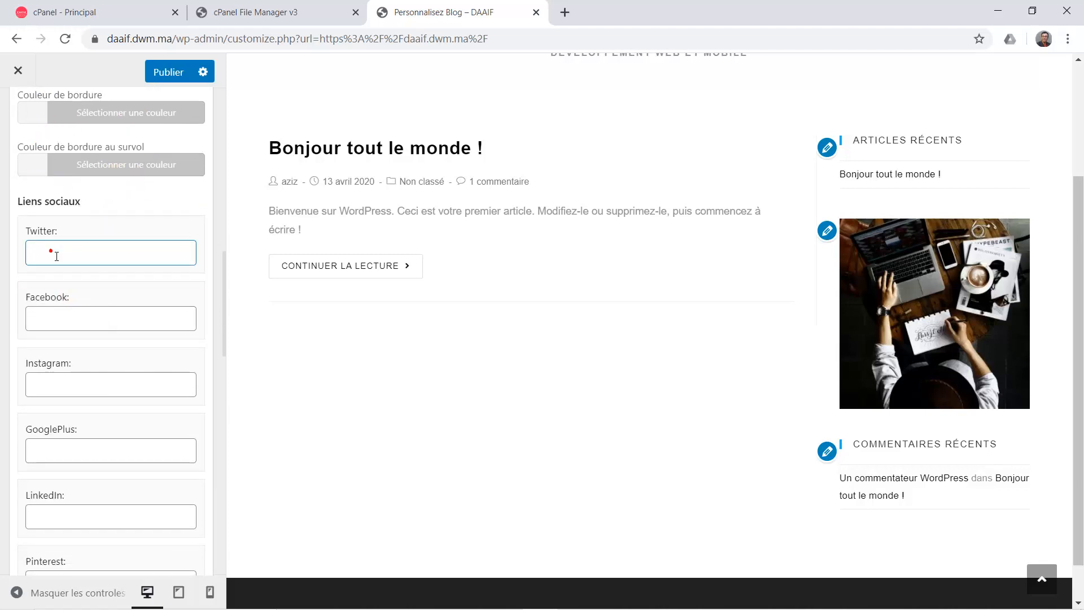
left_click(70, 317)
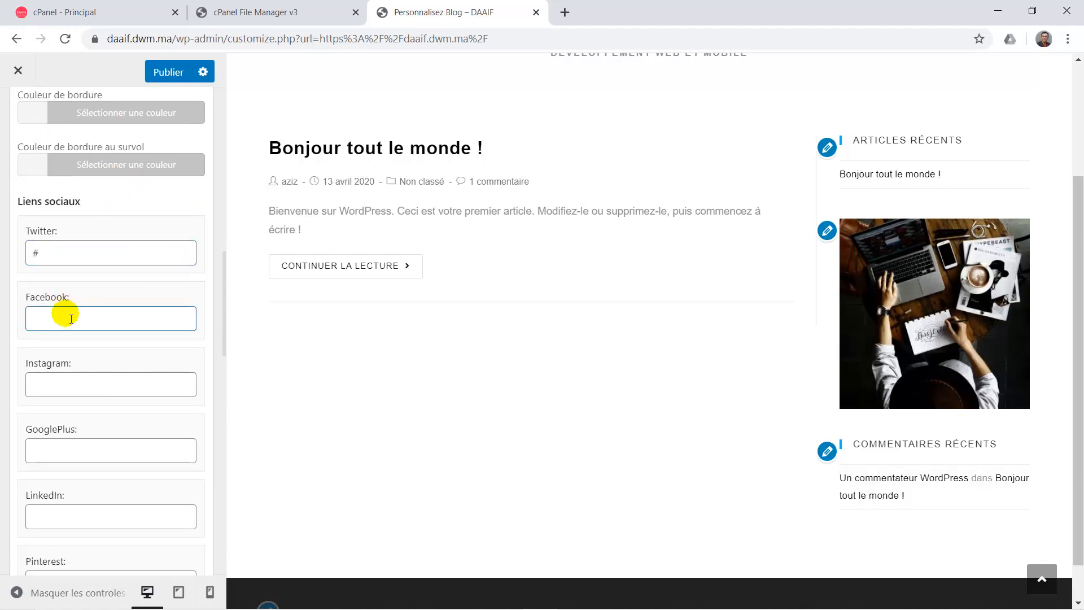
type("#")
left_click(88, 385)
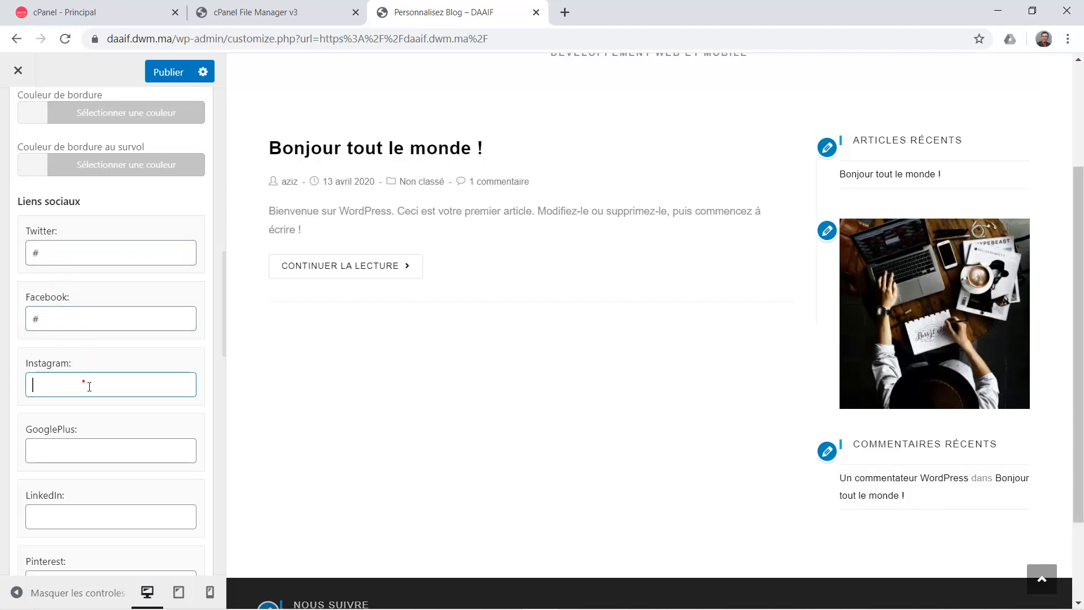
type("#")
scroll(84, 384, "down", 3)
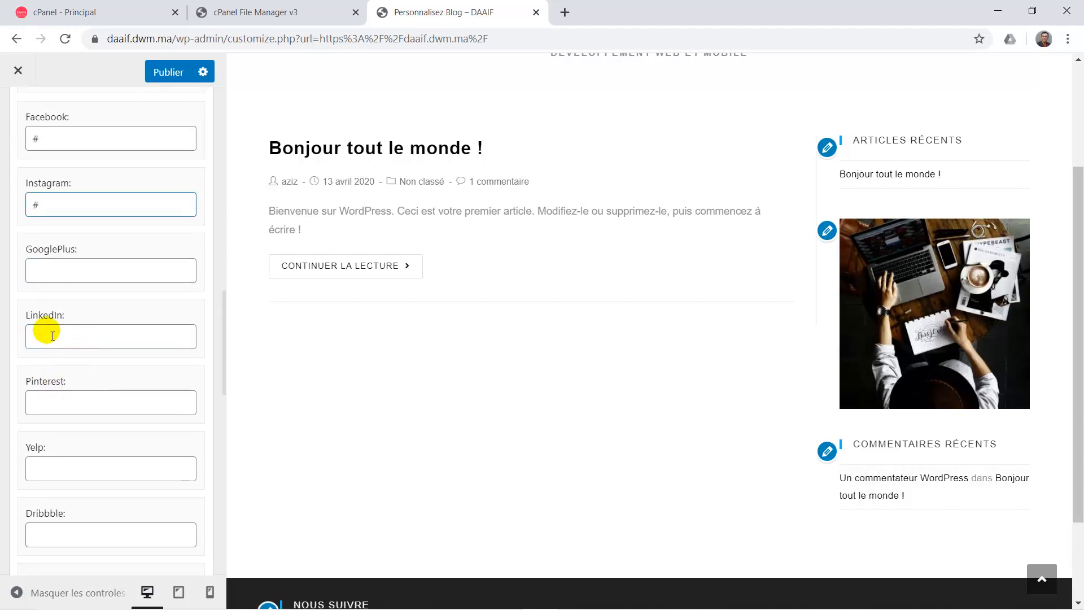
left_click(52, 335)
type("#")
scroll(46, 331, "down", 6)
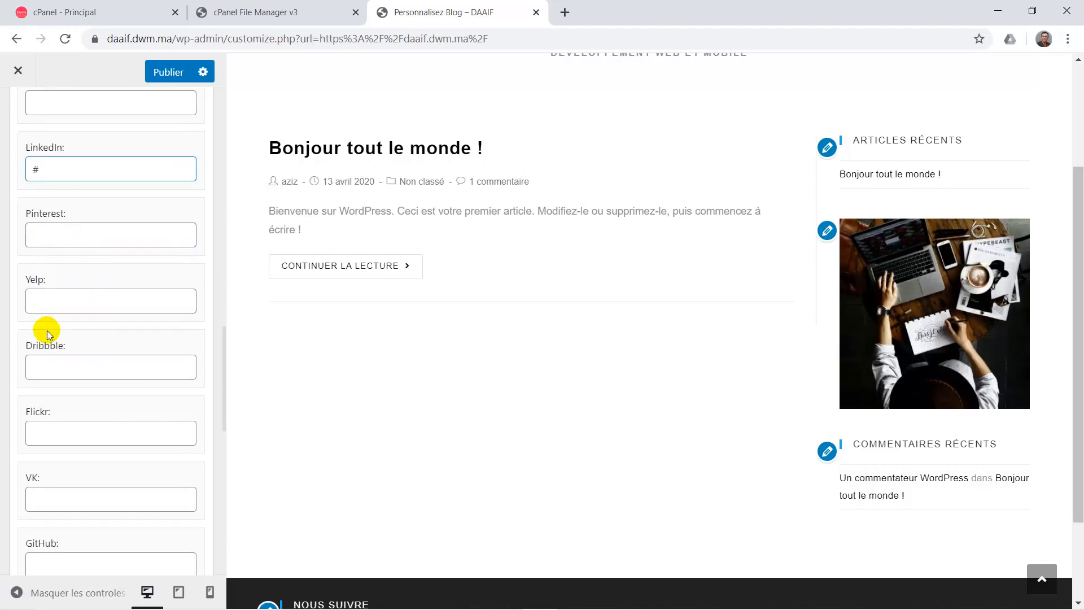
left_click(34, 379)
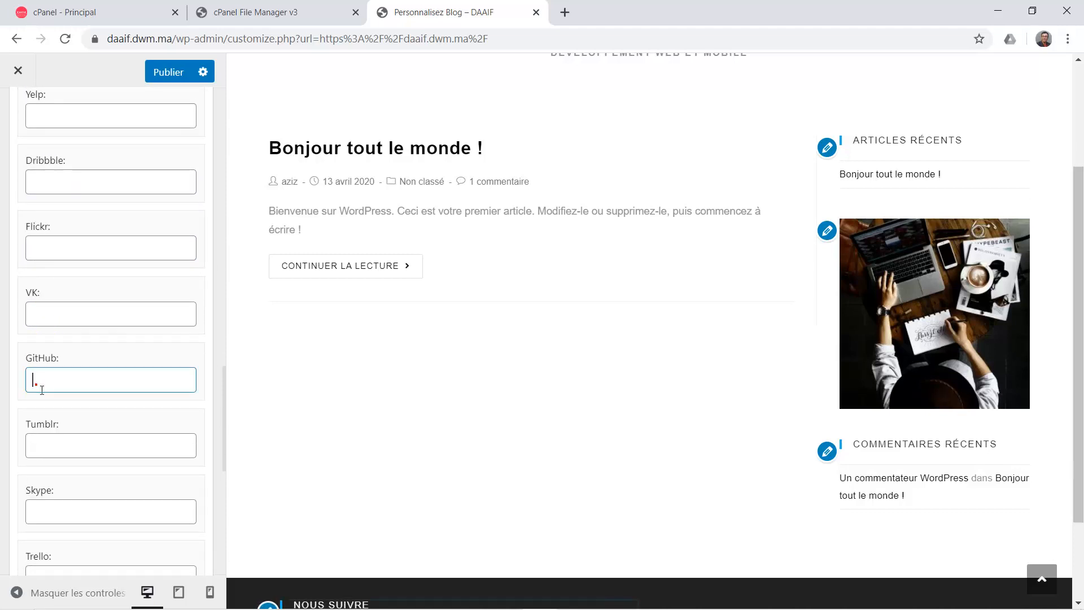
type("#")
scroll(42, 389, "down", 1)
scroll(45, 384, "down", 2)
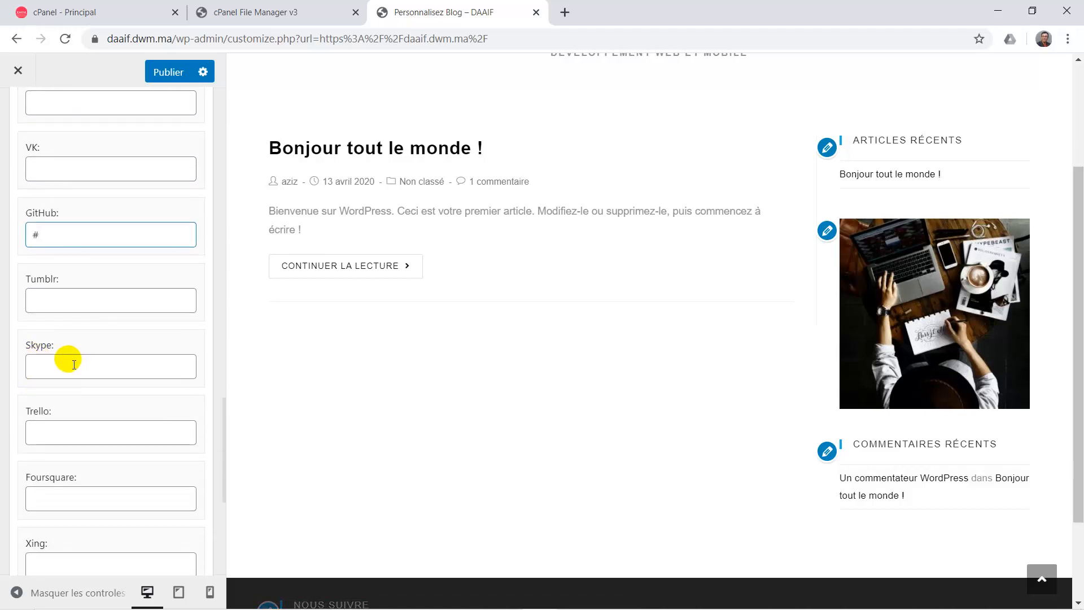
left_click(74, 364)
type("#")
scroll(74, 364, "down", 6)
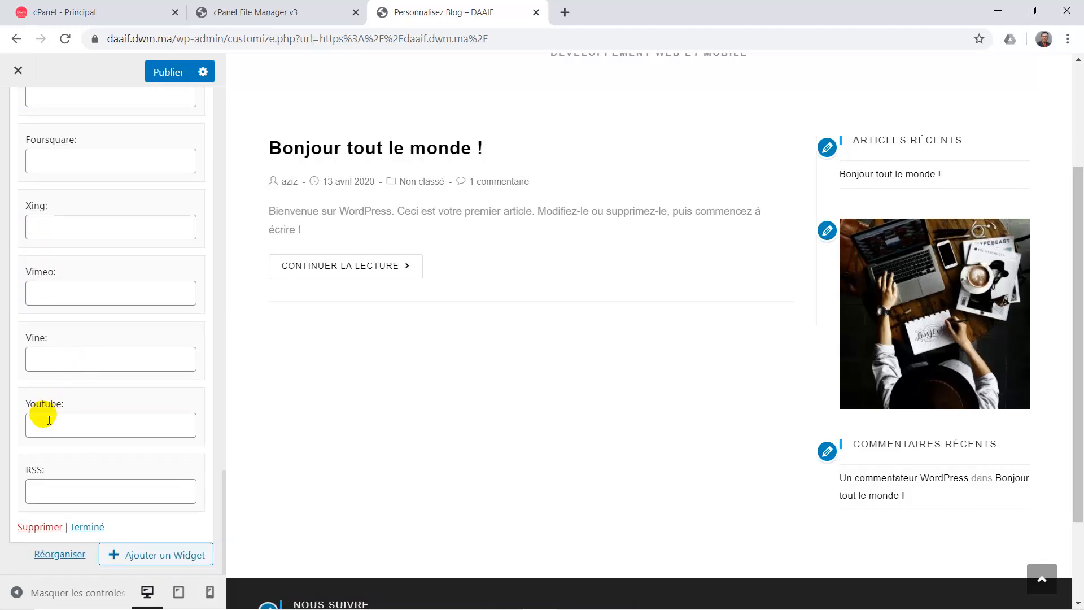
left_click(44, 418)
type("#")
scroll(387, 391, "down", 2)
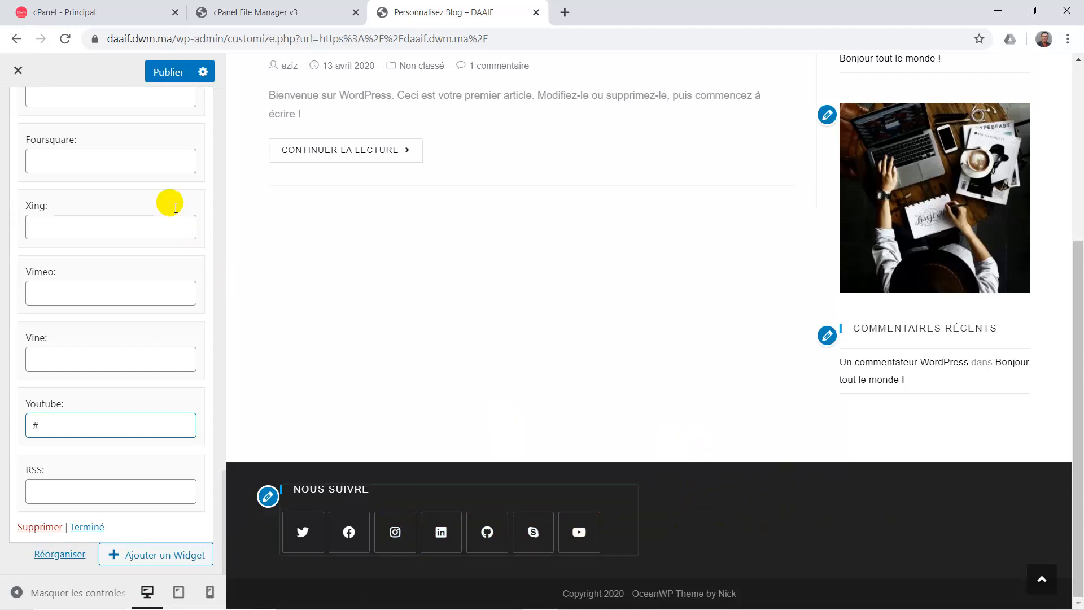
left_click(166, 72)
scroll(138, 159, "up", 15)
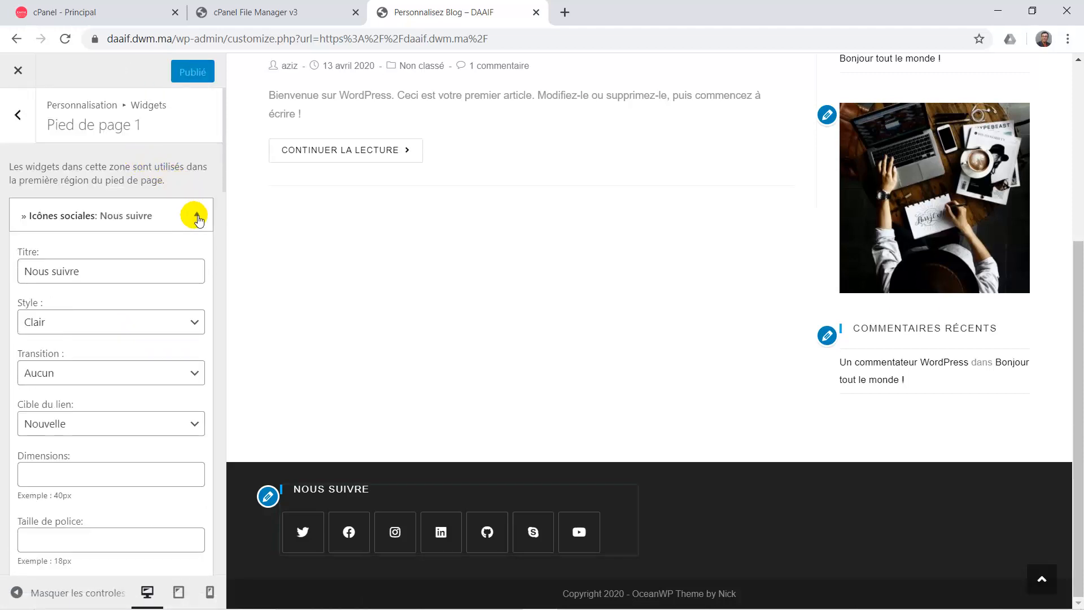
Add a Video widget to the Pied de page 2 widget area.
left_click(197, 217)
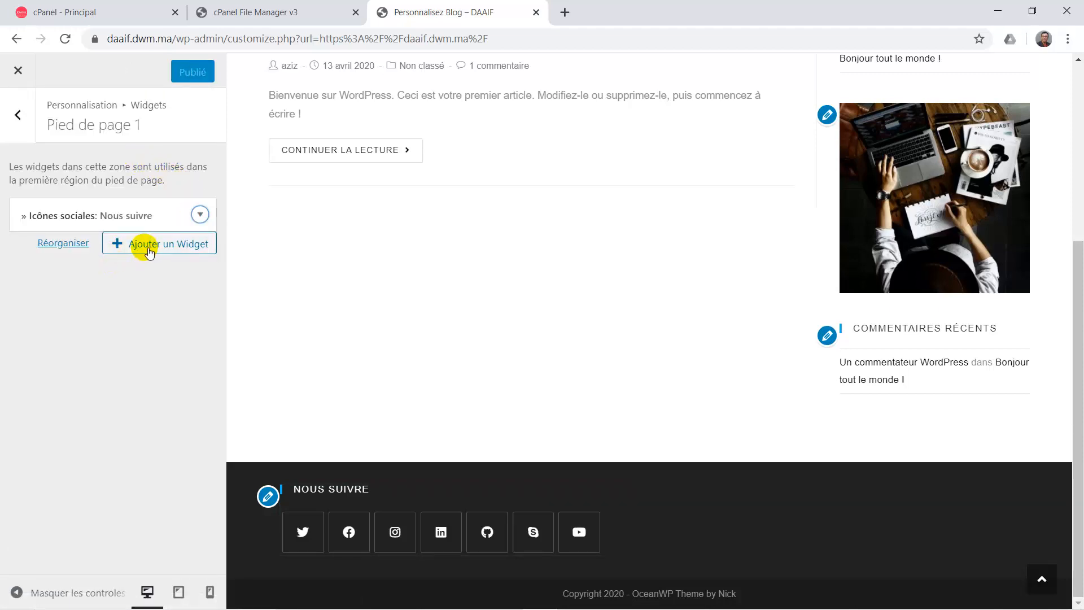
left_click(18, 133)
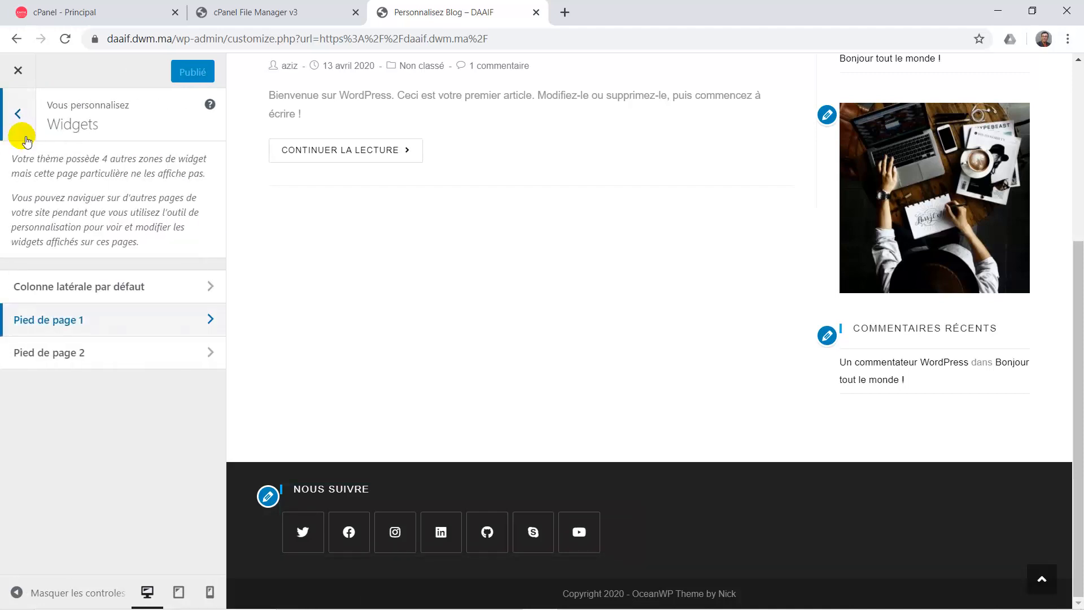
left_click(187, 352)
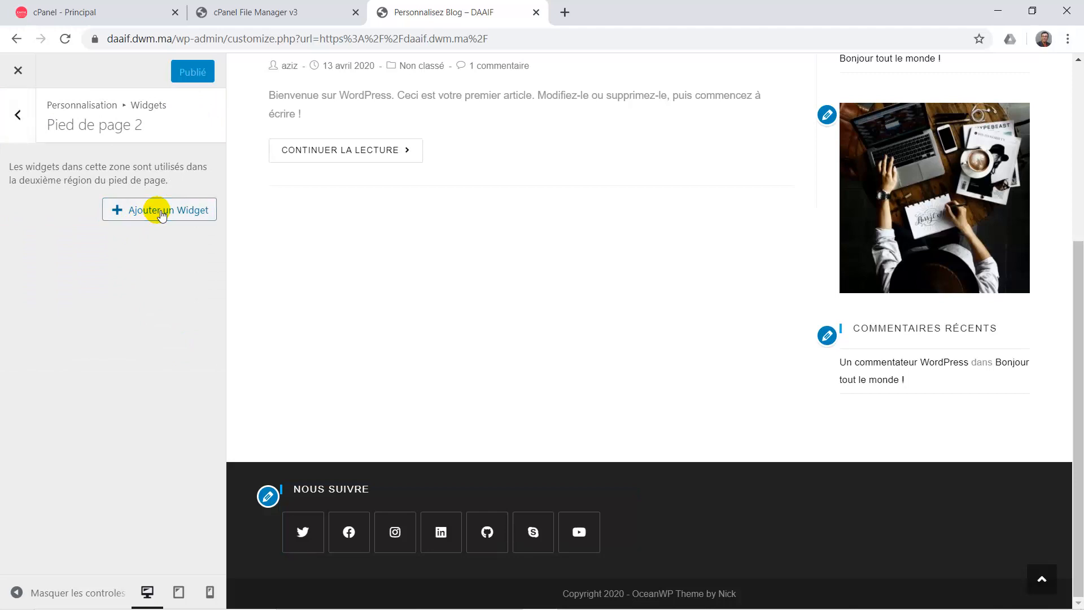
left_click(161, 213)
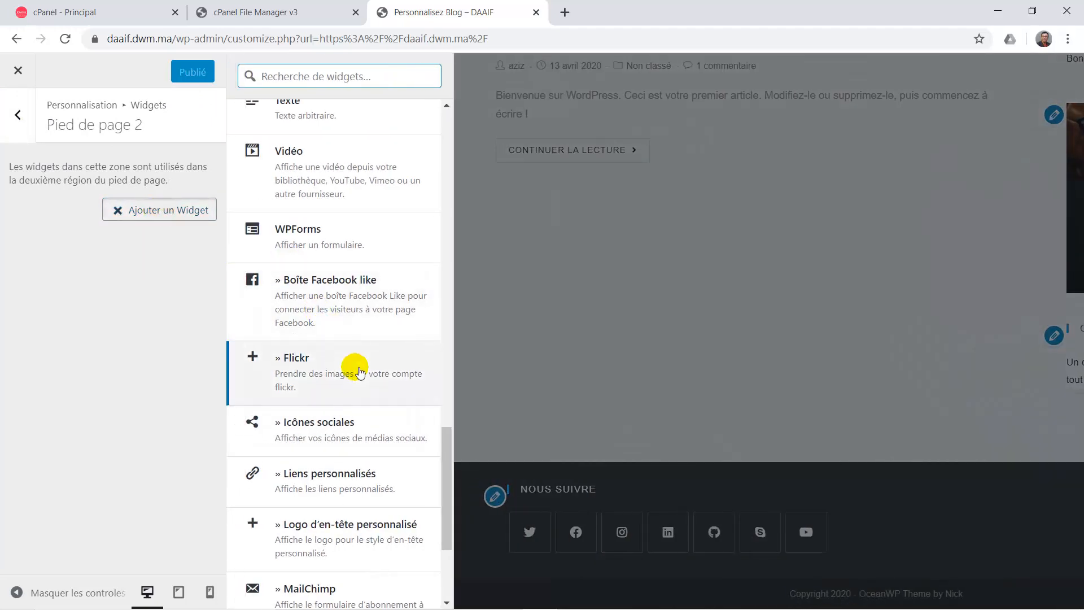
scroll(360, 372, "down", 3)
scroll(351, 363, "up", 4)
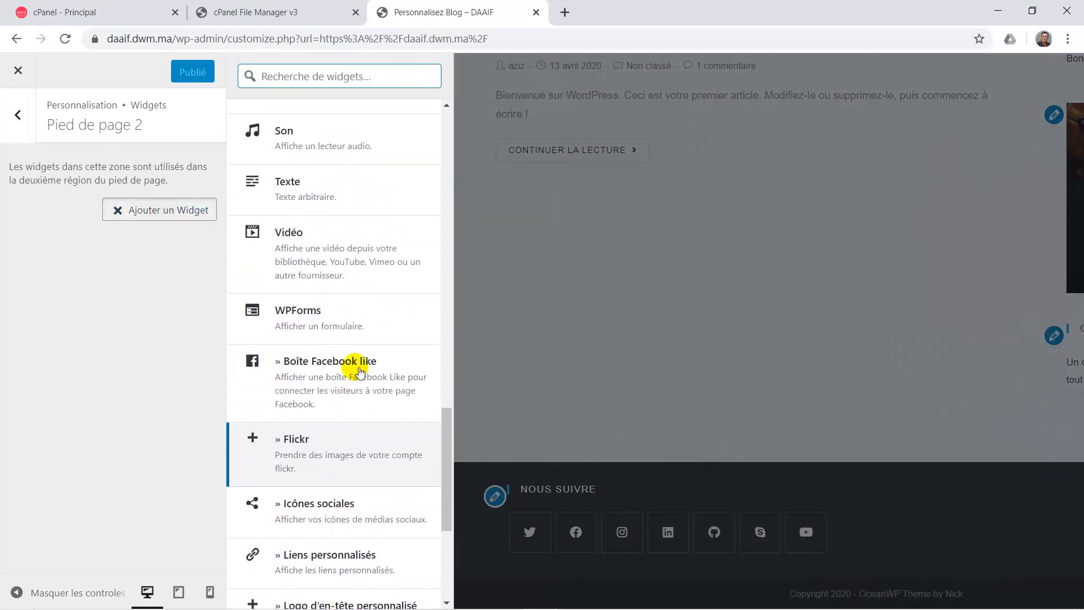
left_click(316, 247)
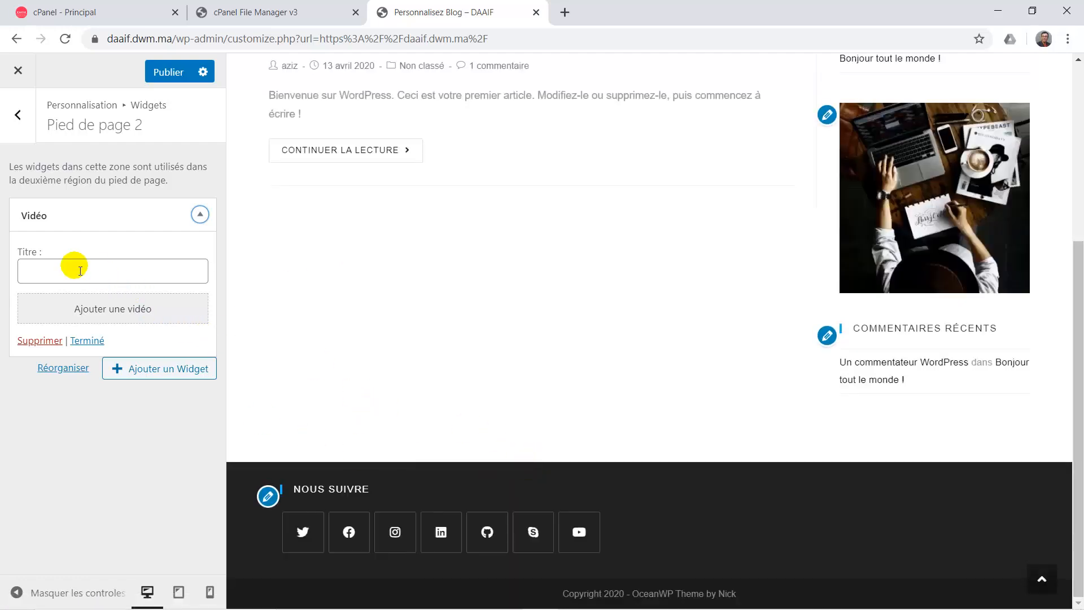
In Ajouter une vidéo, cancel the computer upload and choose Insérer à partir d'une adresse web.
left_click(106, 317)
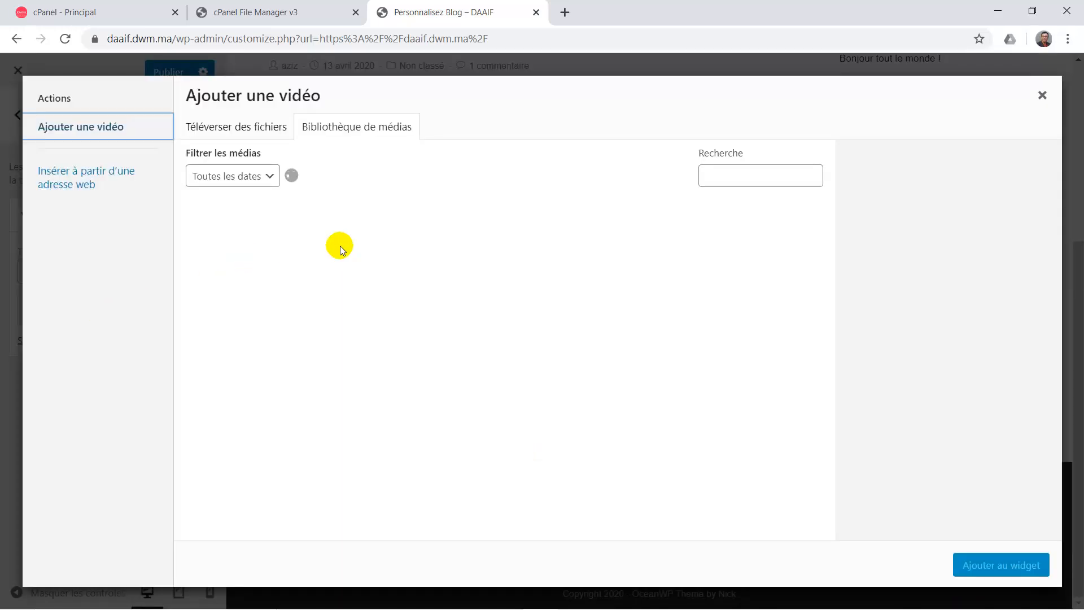
left_click(509, 364)
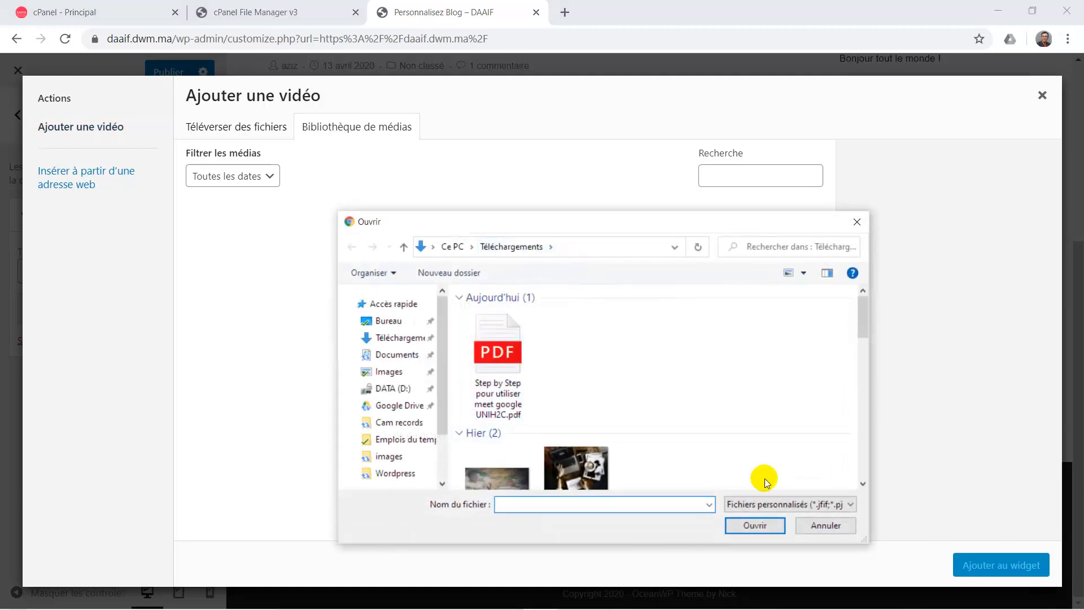
left_click(824, 525)
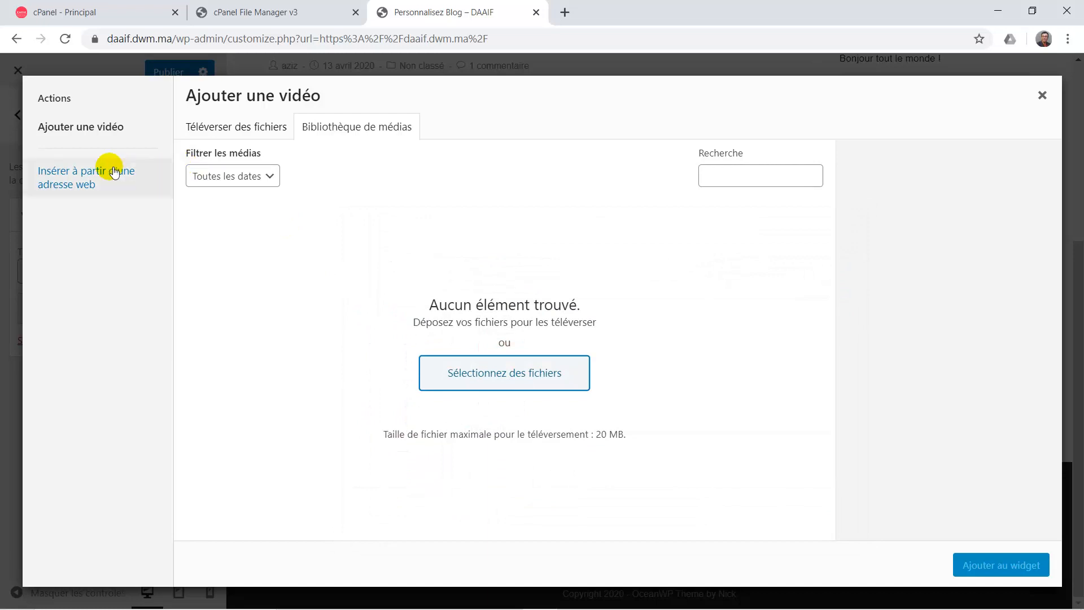
left_click(92, 171)
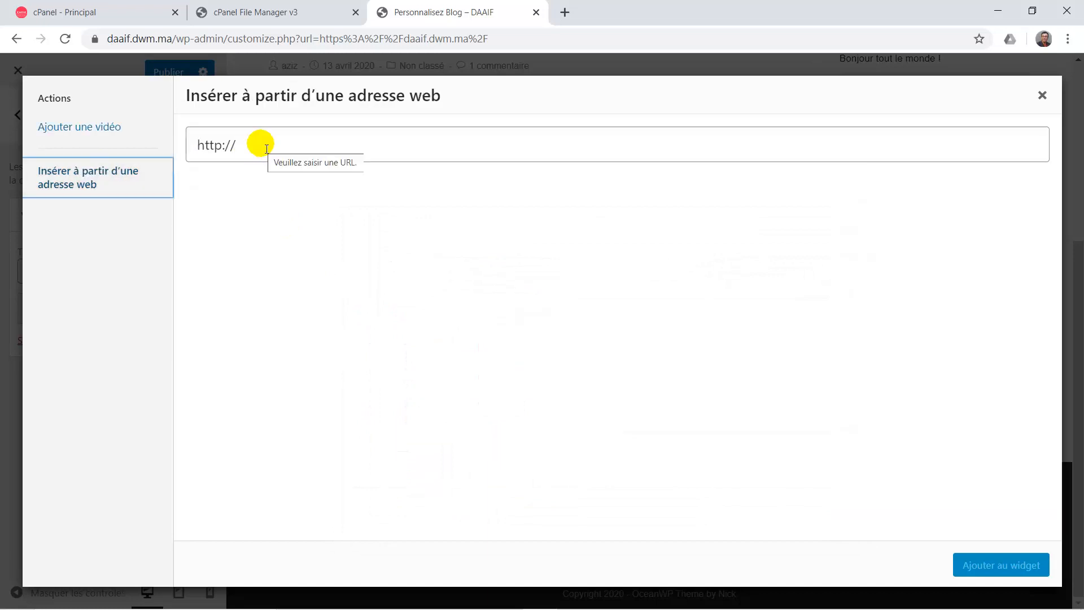
left_click(564, 12)
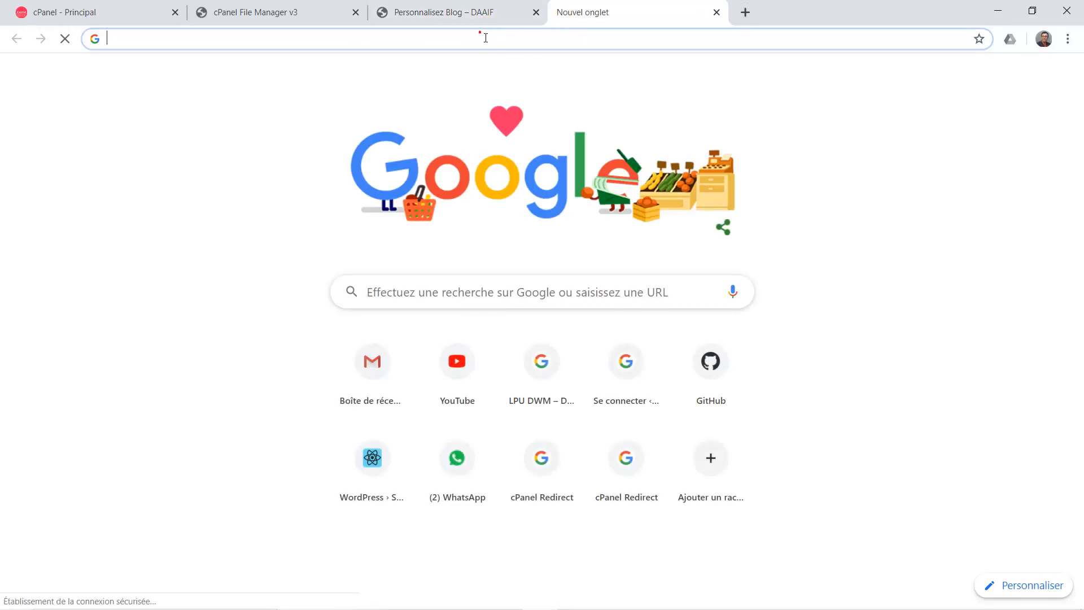
Search 'youtube sport nautique', open the Sports nautiques video, and copy its share link.
type("youtube sport nautique")
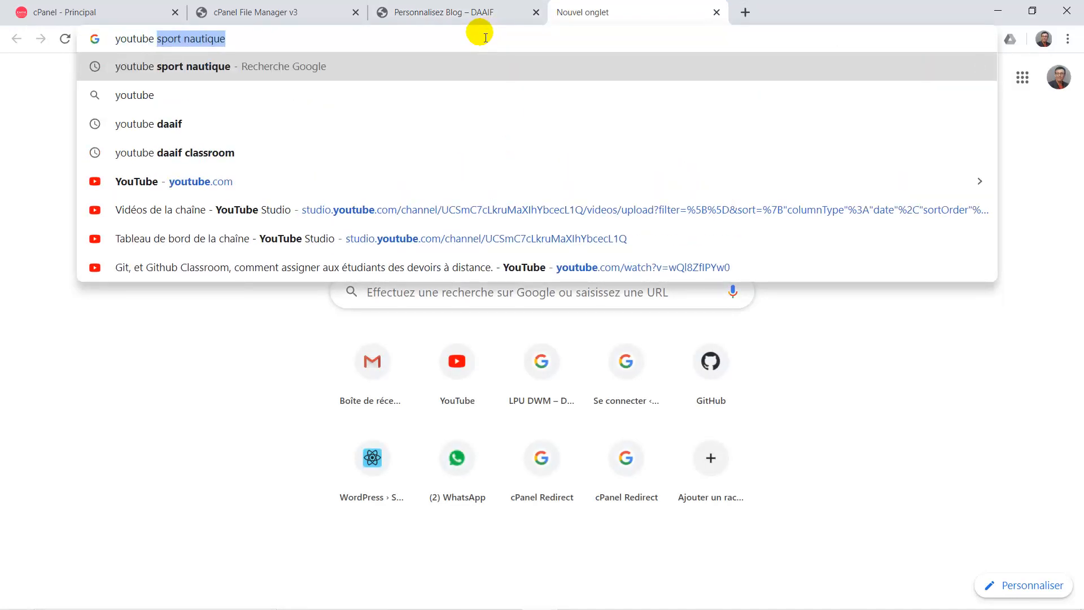
key("Return")
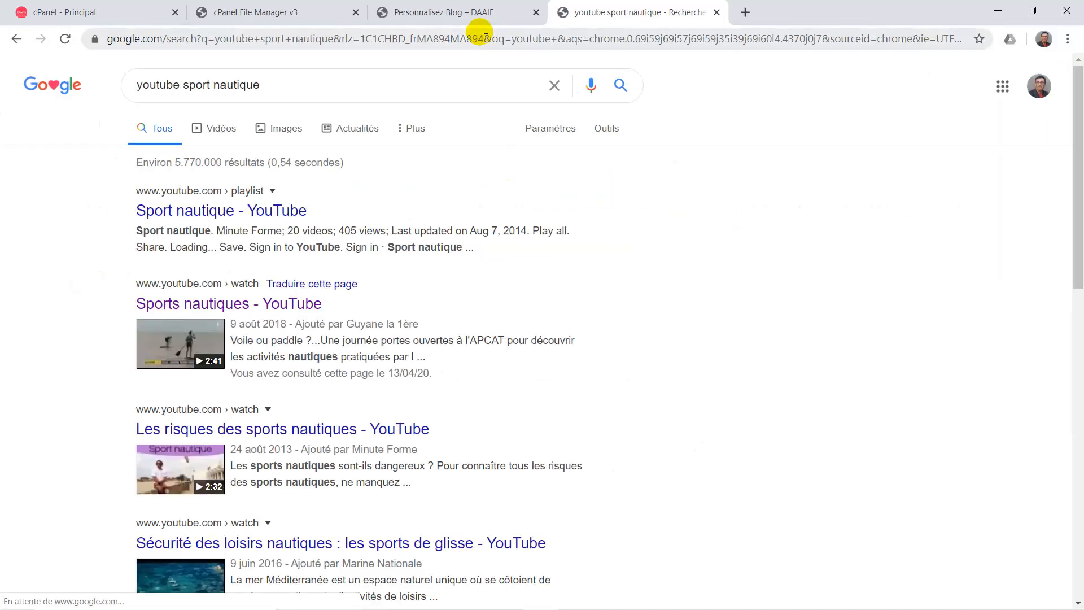
scroll(368, 306, "down", 2)
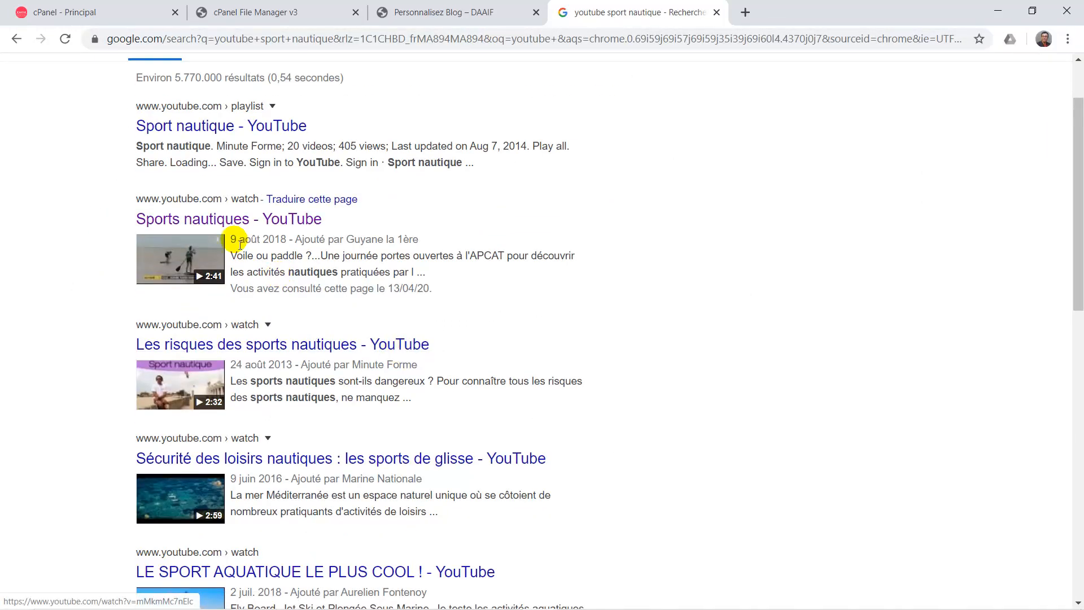
left_click(217, 245)
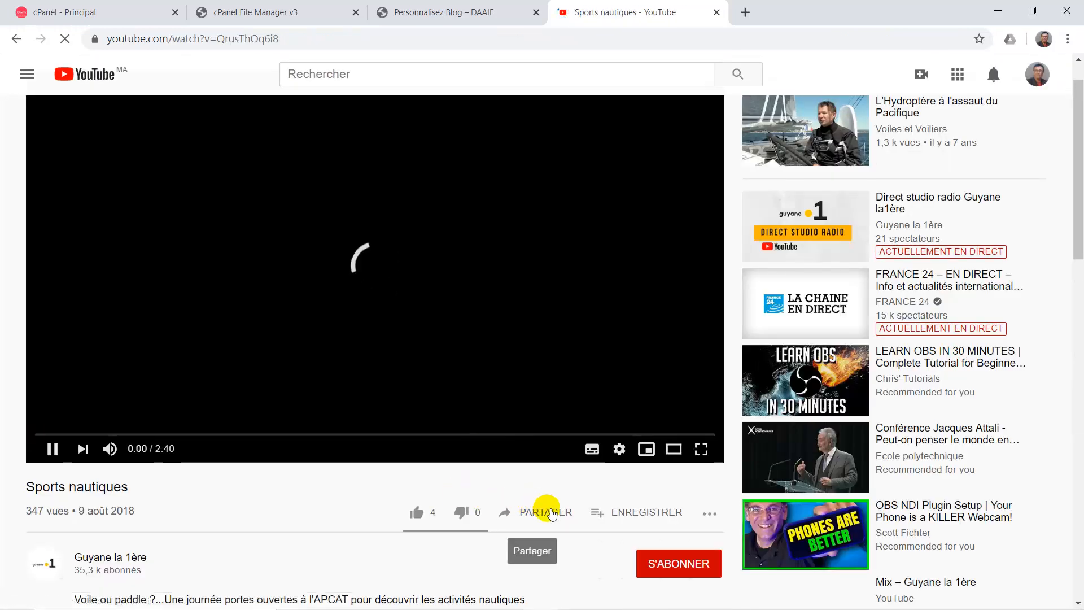
left_click(542, 512)
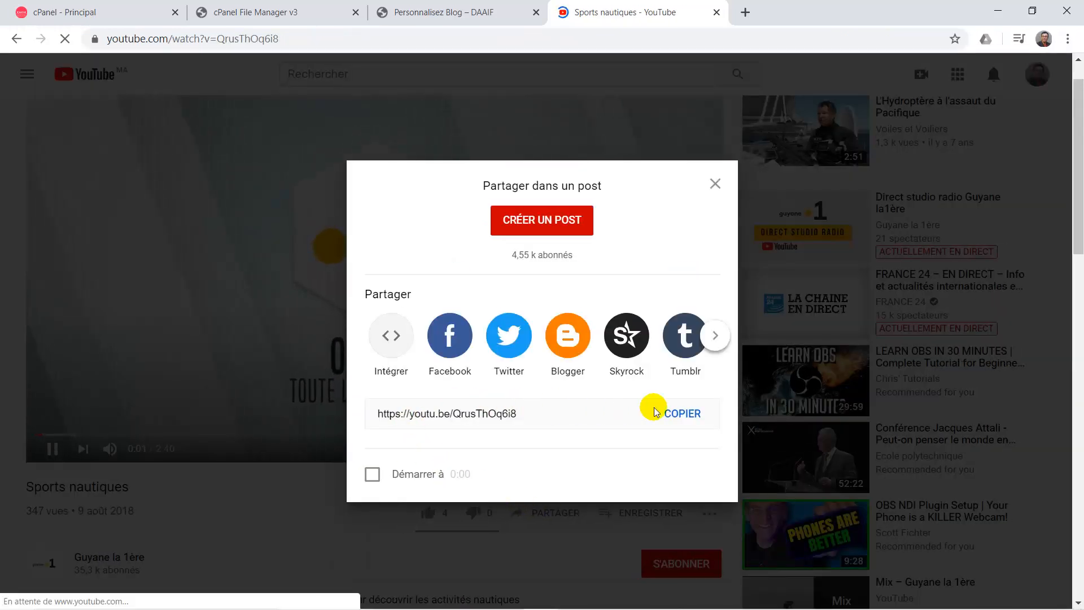
left_click(682, 413)
key("ctrl+c")
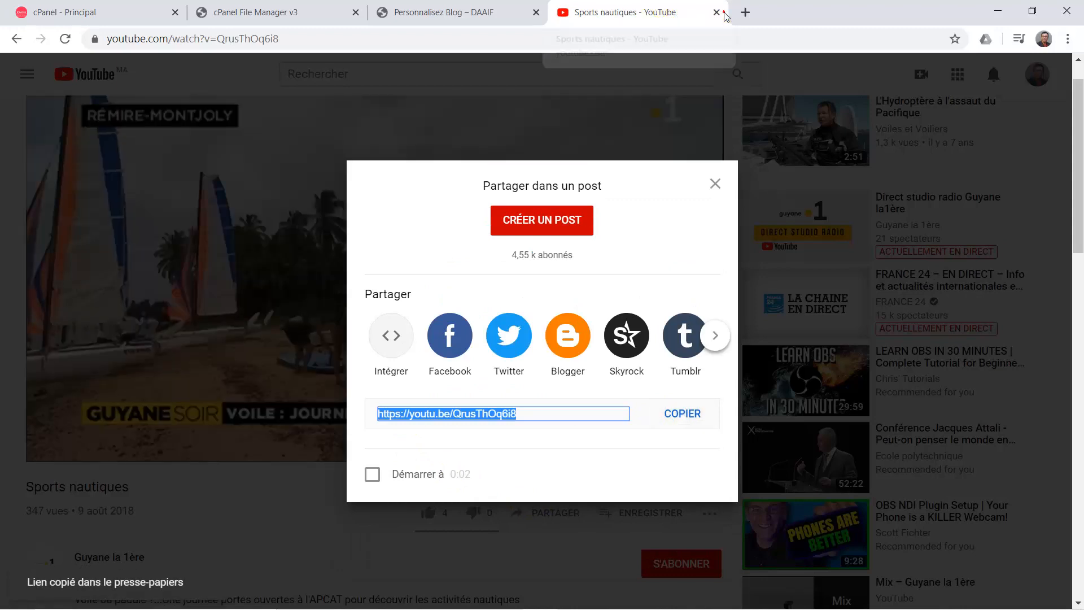
left_click(716, 13)
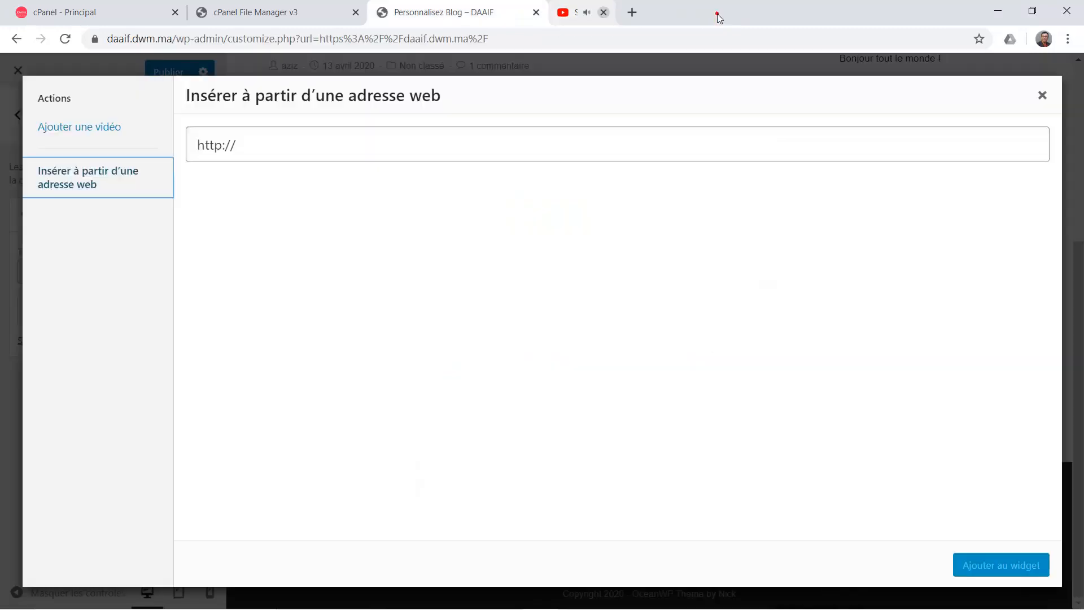
Paste the Sports nautiques YouTube link as the video's web address, add it to the widget, and publish.
left_click(281, 158)
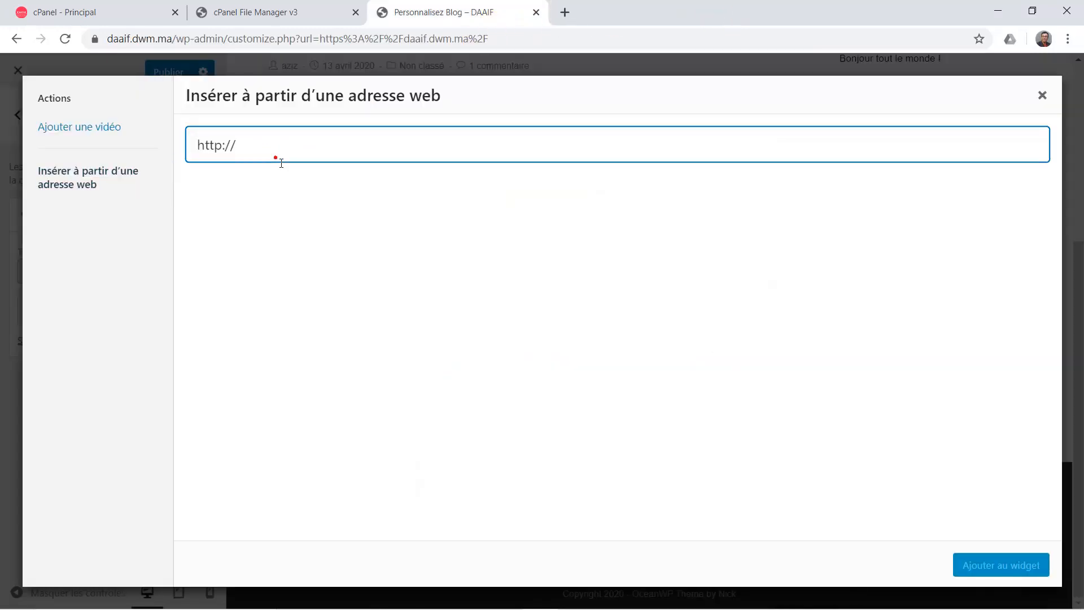
key("ctrl+a")
key("ctrl+v")
left_click(981, 566)
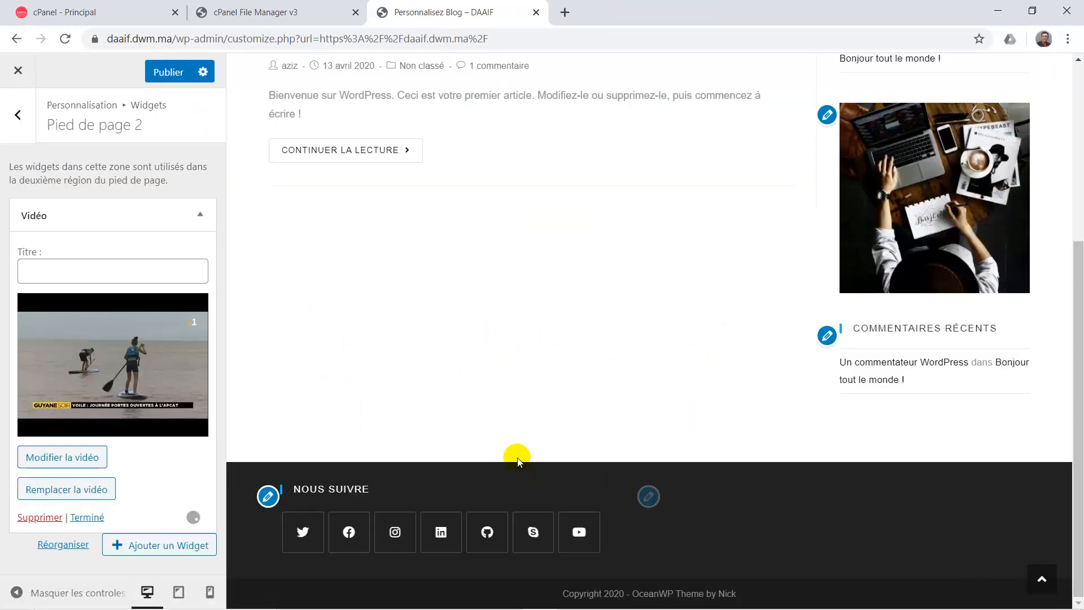
scroll(645, 453, "down", 3)
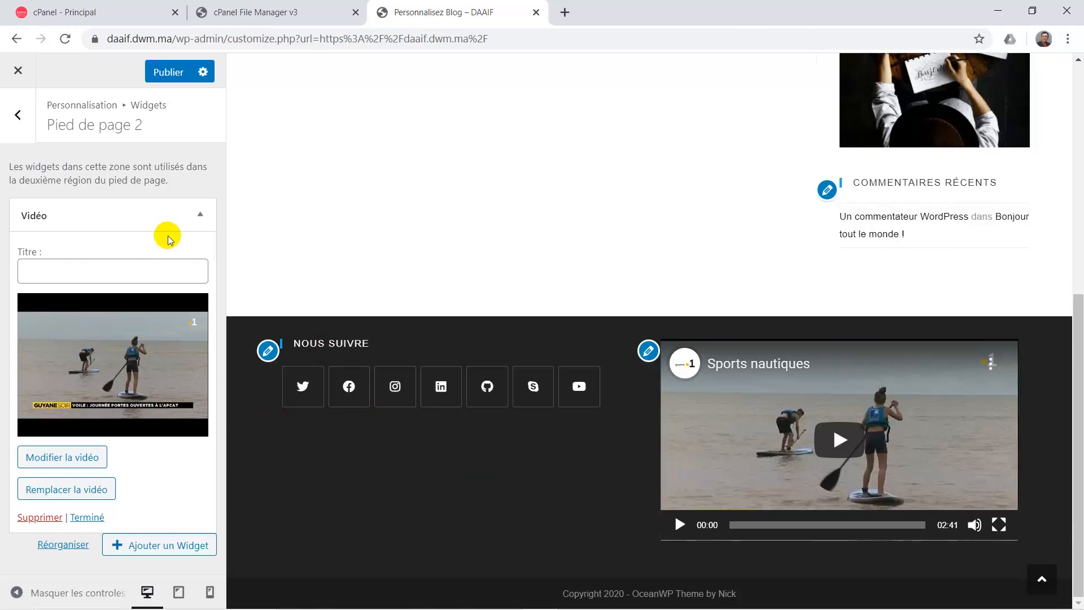
left_click(166, 73)
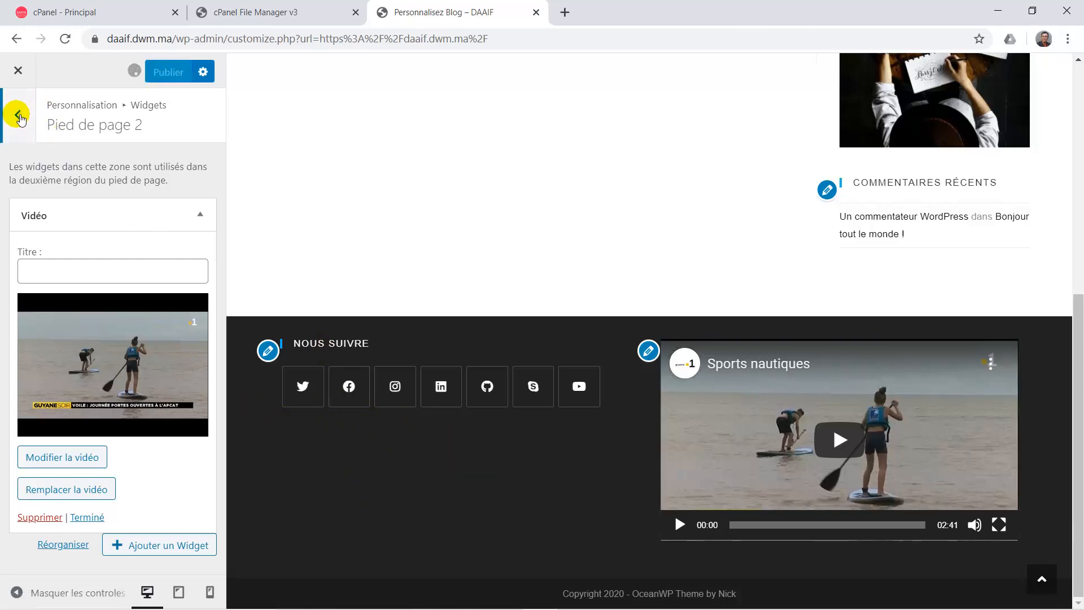
Set the footer widget Colonnes to 3, publish, and return to the Widgets panel.
left_click(19, 116)
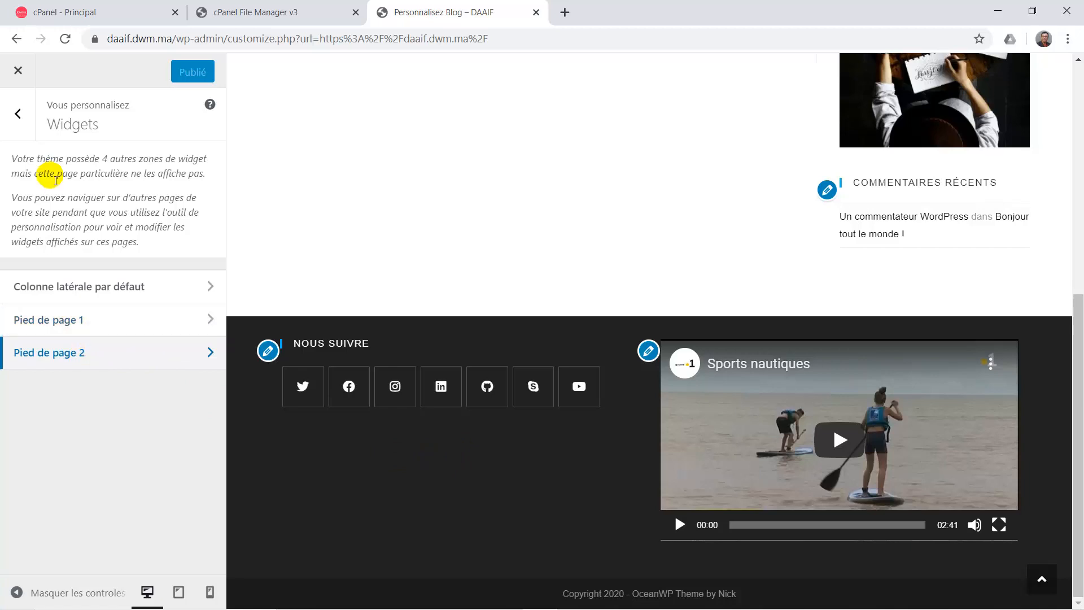
left_click(23, 115)
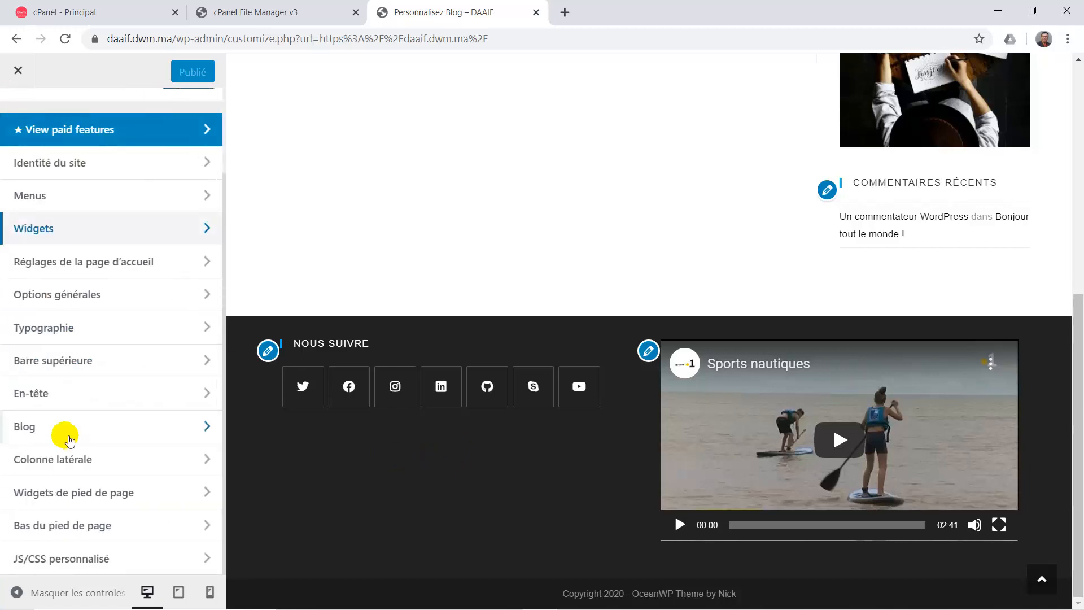
left_click(66, 507)
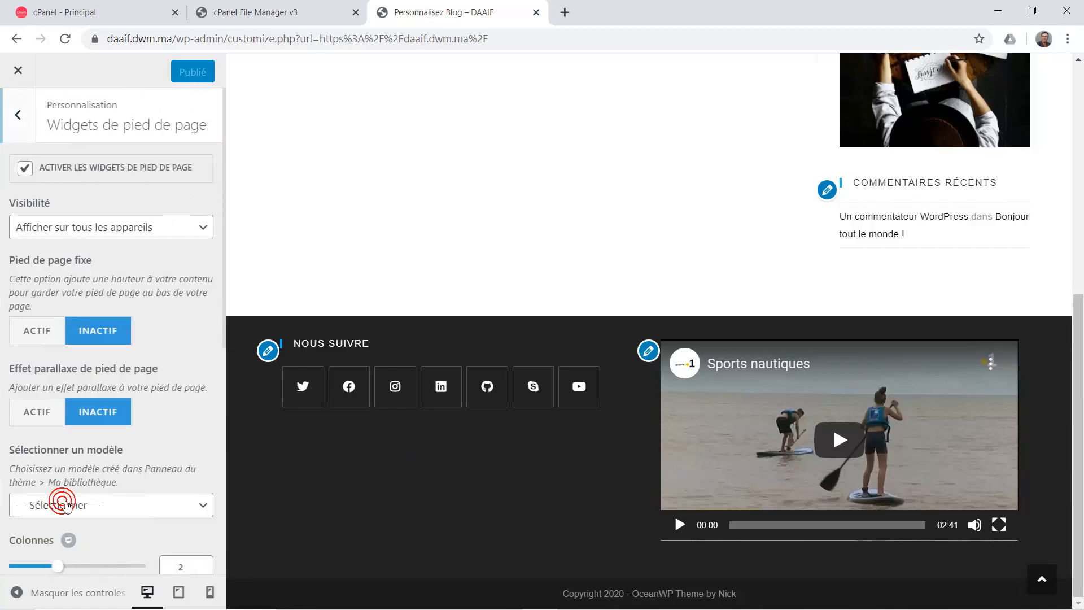
scroll(126, 474, "down", 2)
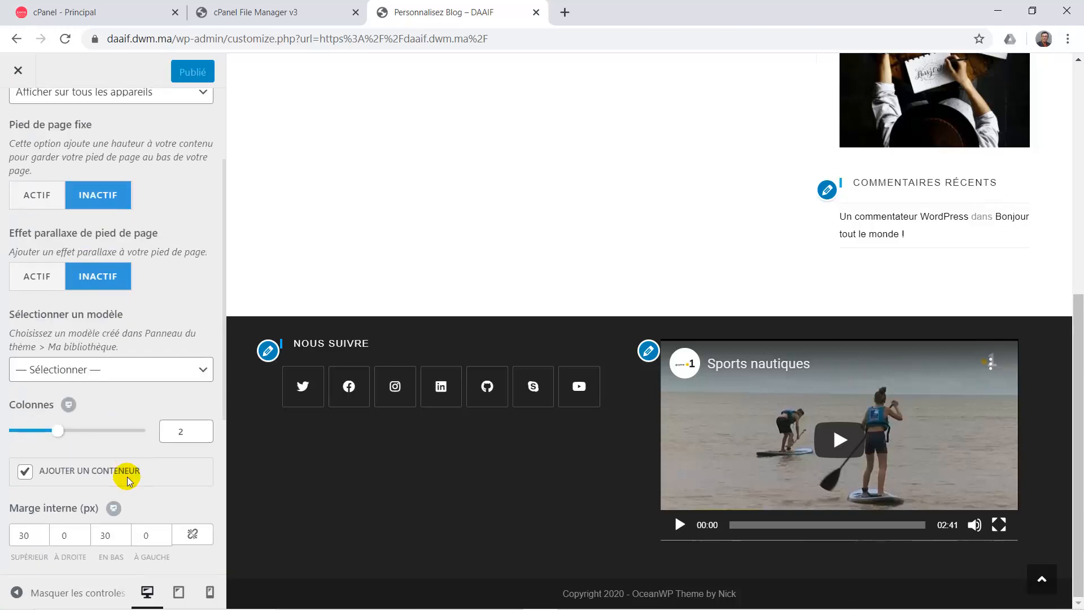
left_click(205, 428)
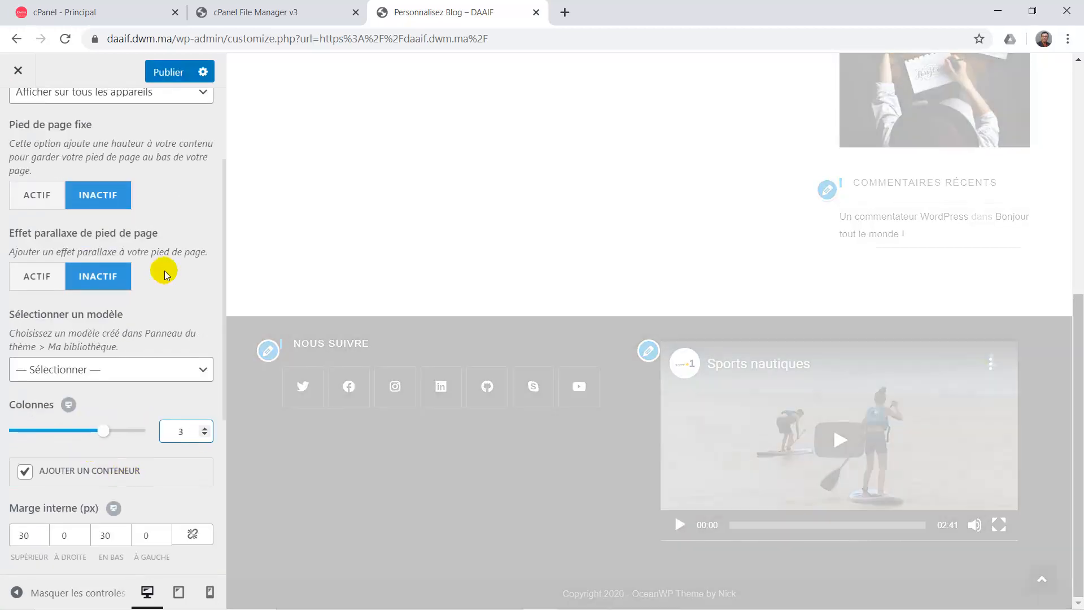
left_click(170, 70)
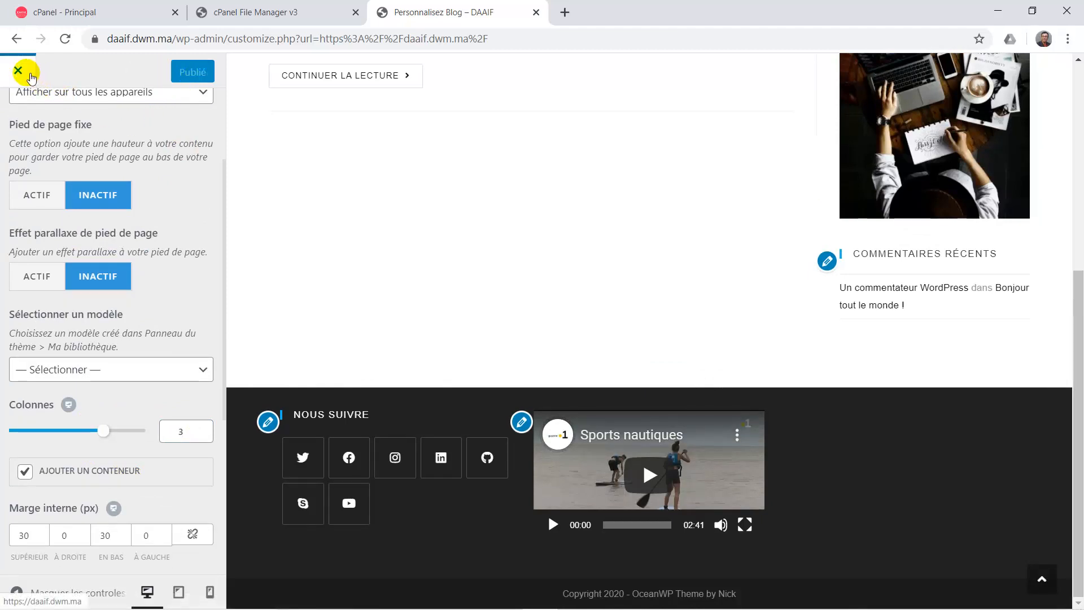
scroll(96, 132, "up", 3)
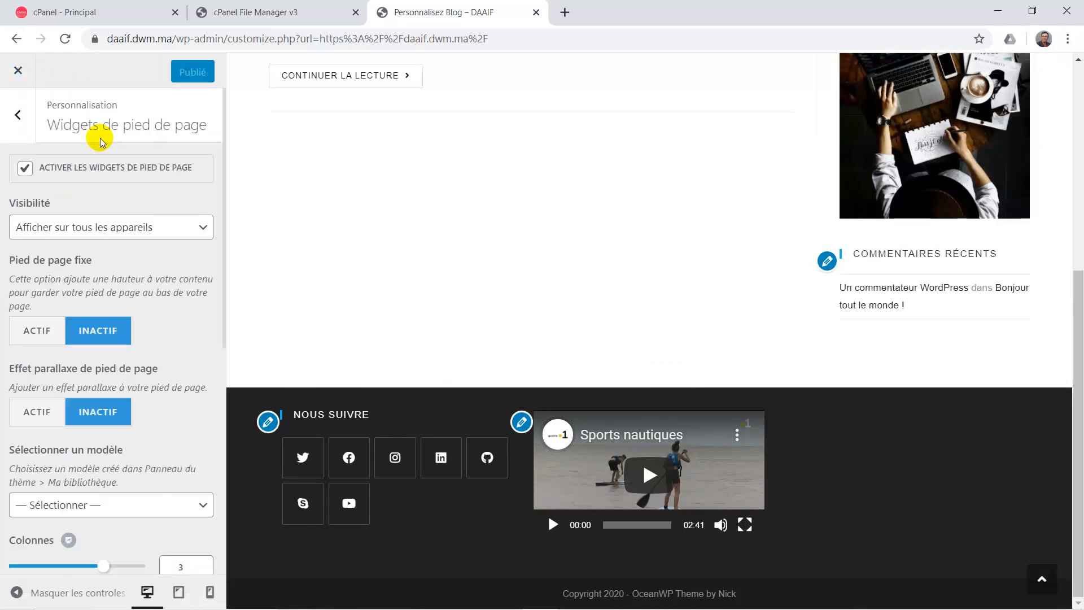
left_click(28, 131)
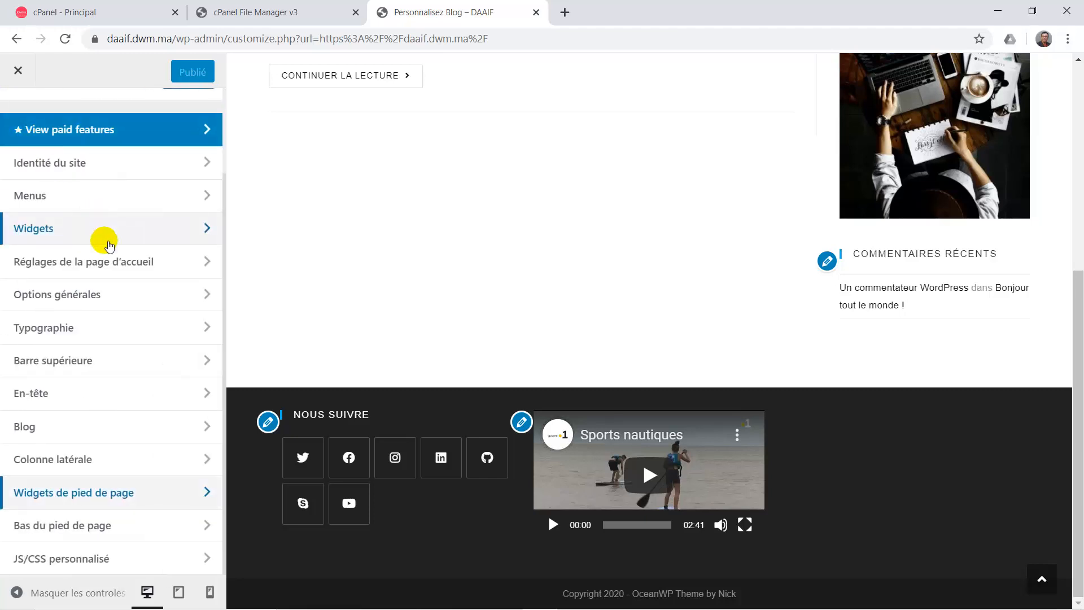
left_click(109, 241)
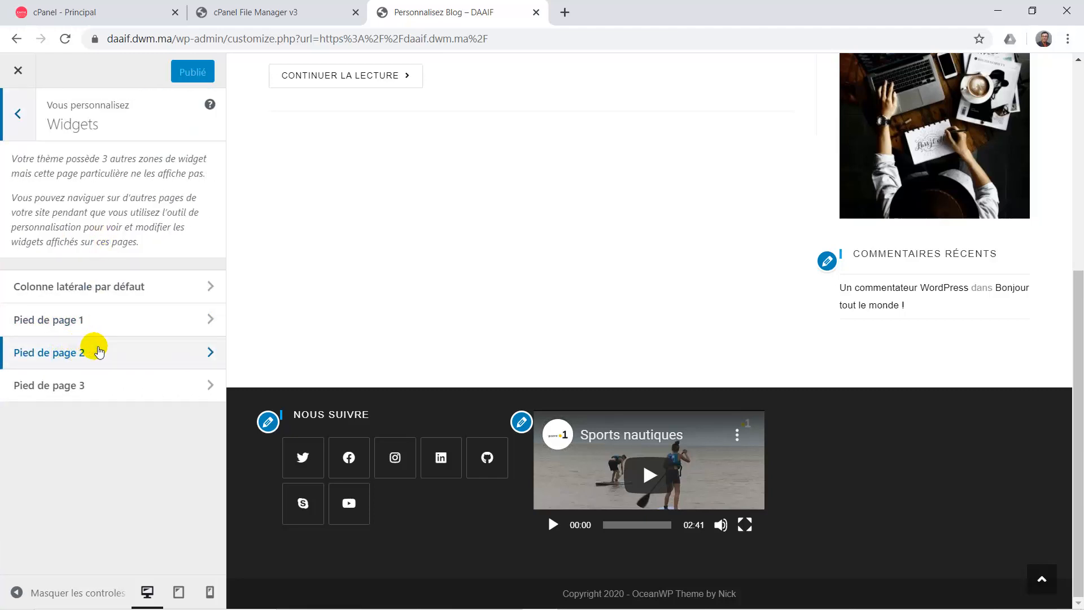
Add a Calendrier widget to Pied de page 3, showing the April 2020 calendar.
left_click(99, 351)
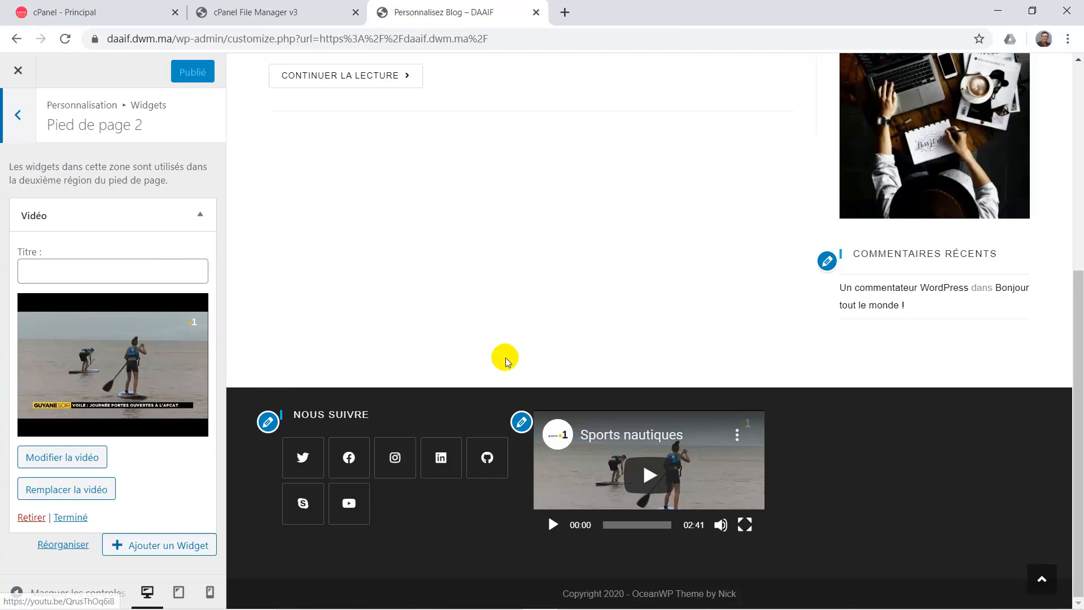
left_click(19, 114)
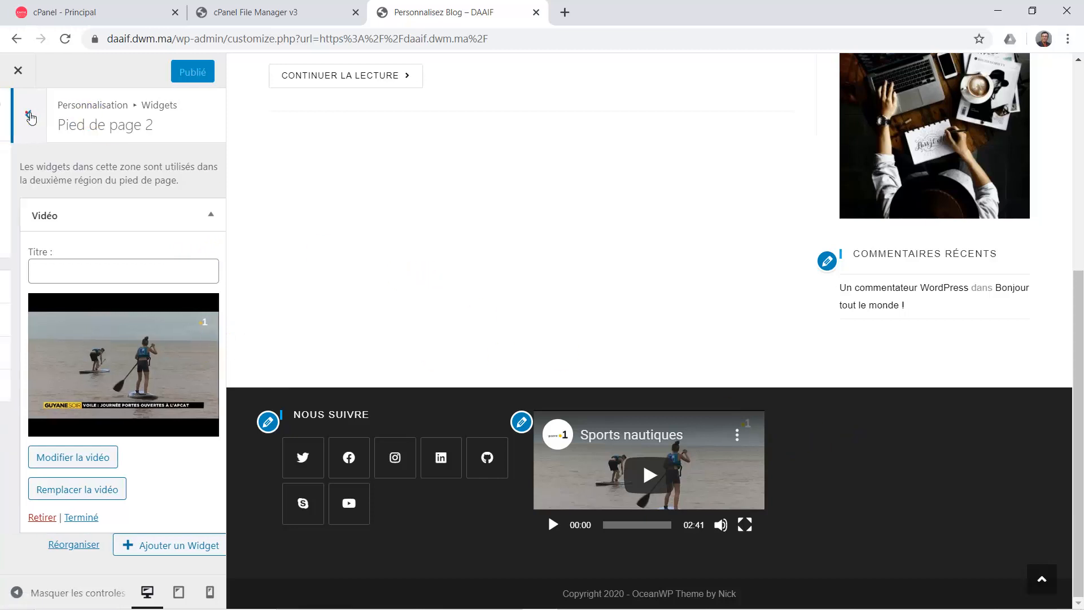
left_click(96, 383)
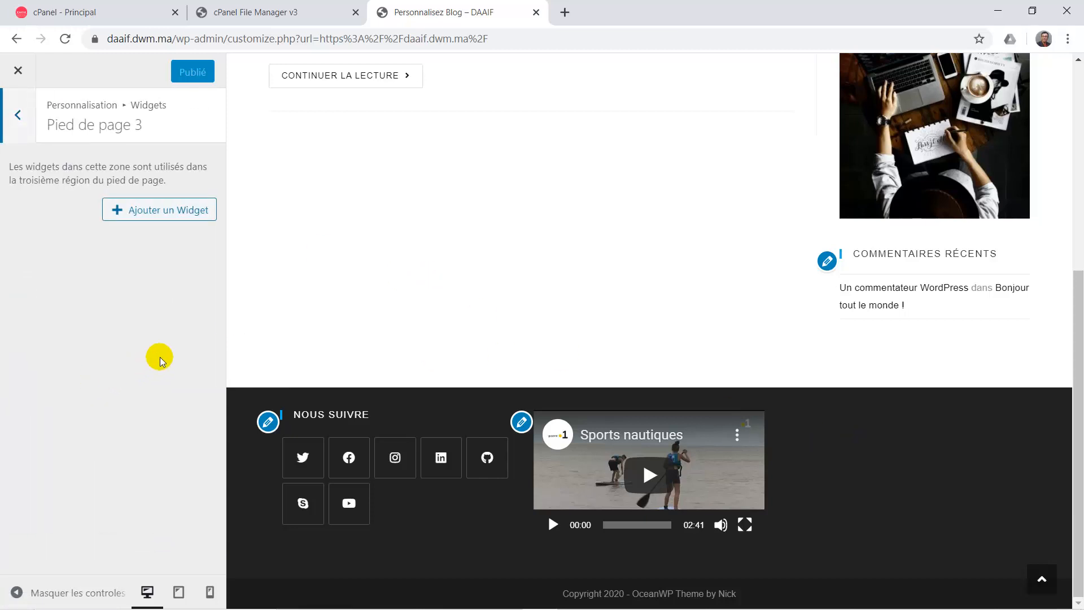
left_click(159, 220)
scroll(316, 304, "down", 15)
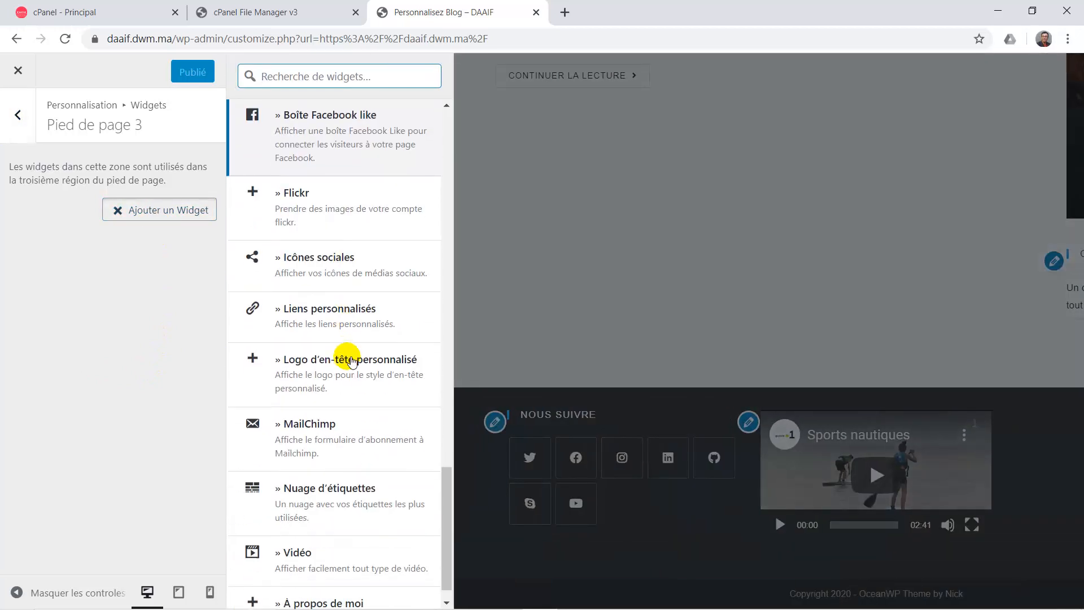
scroll(352, 360, "up", 8)
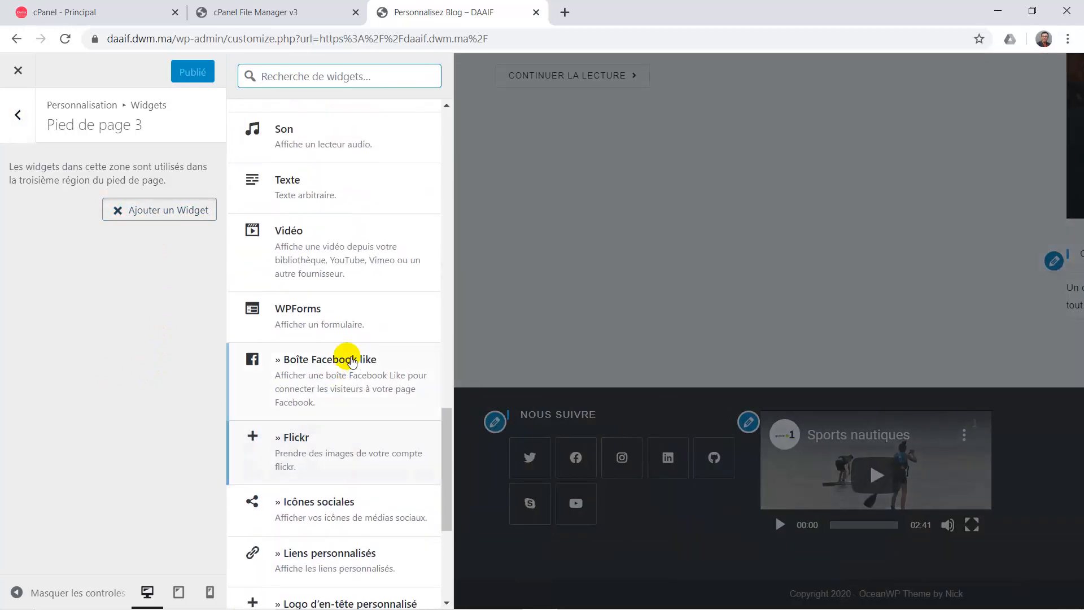
scroll(352, 360, "up", 8)
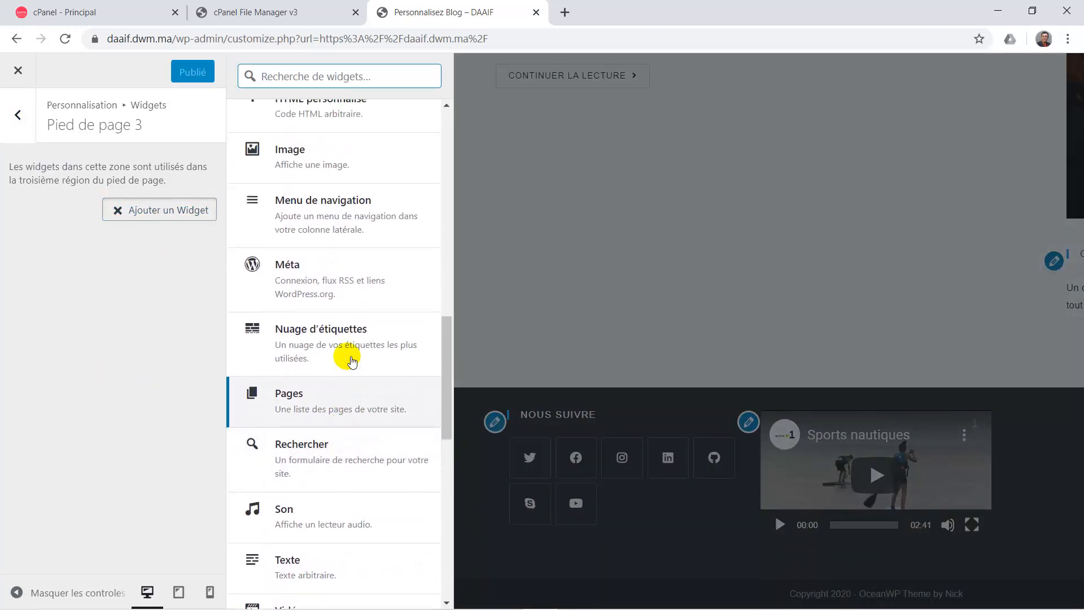
scroll(351, 364, "up", 4)
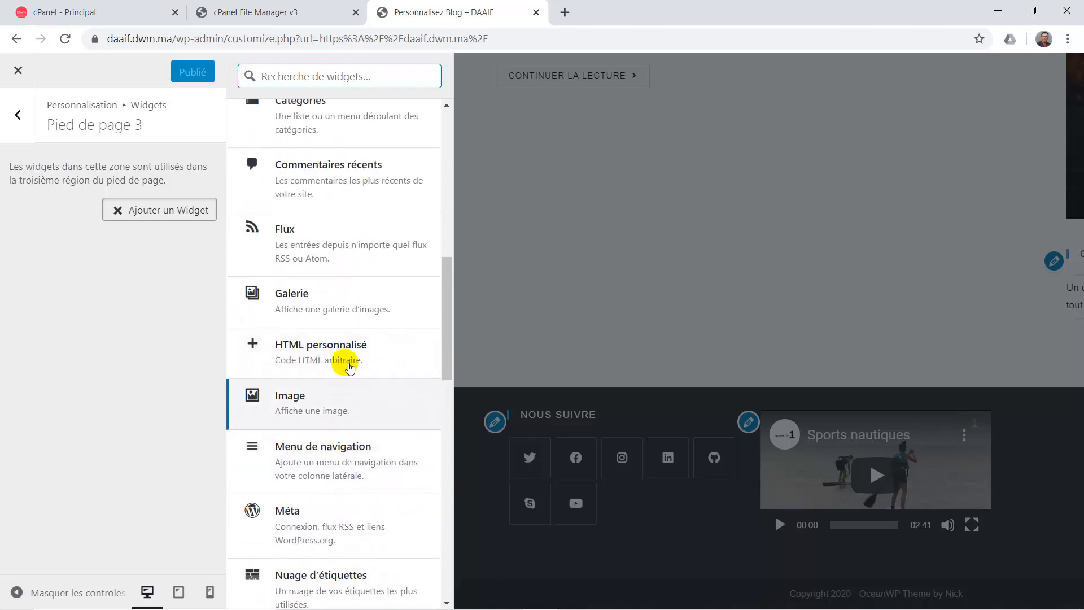
scroll(351, 365, "up", 6)
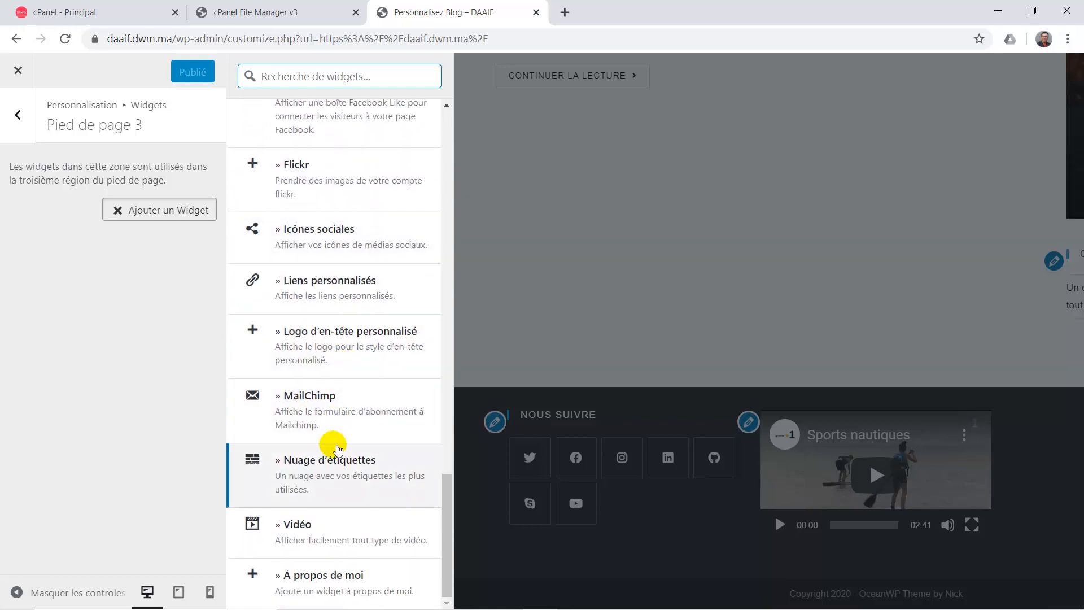
scroll(364, 386, "up", 2)
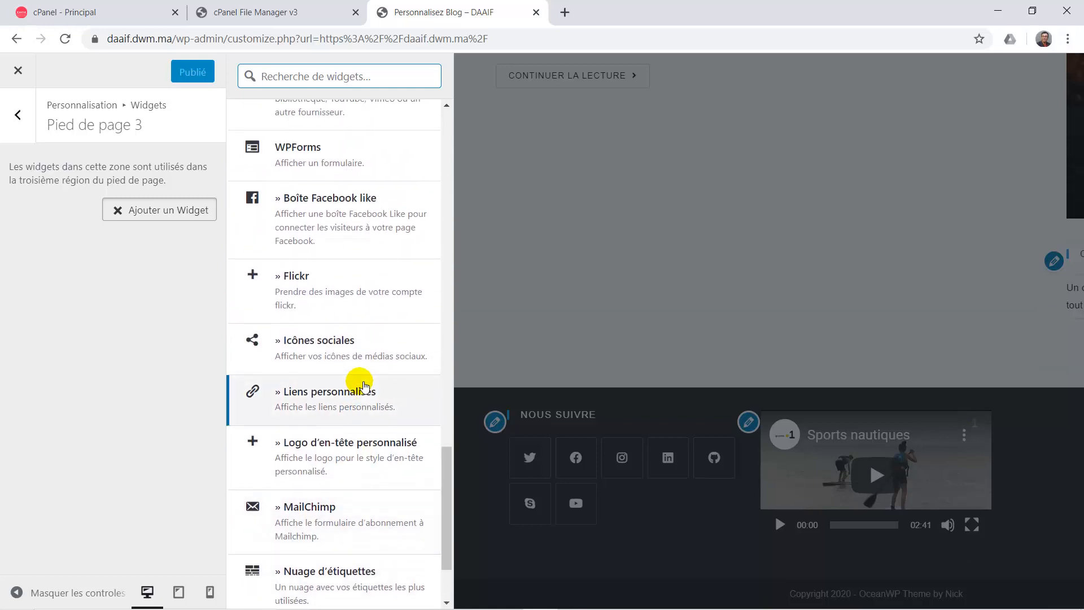
scroll(365, 386, "up", 7)
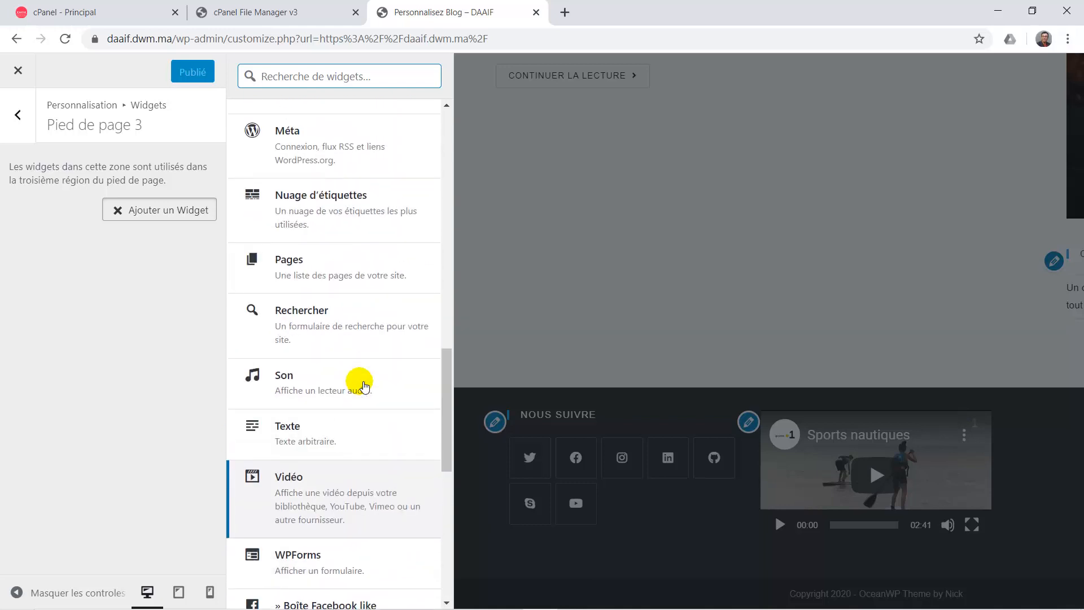
scroll(364, 386, "up", 2)
scroll(364, 386, "up", 2)
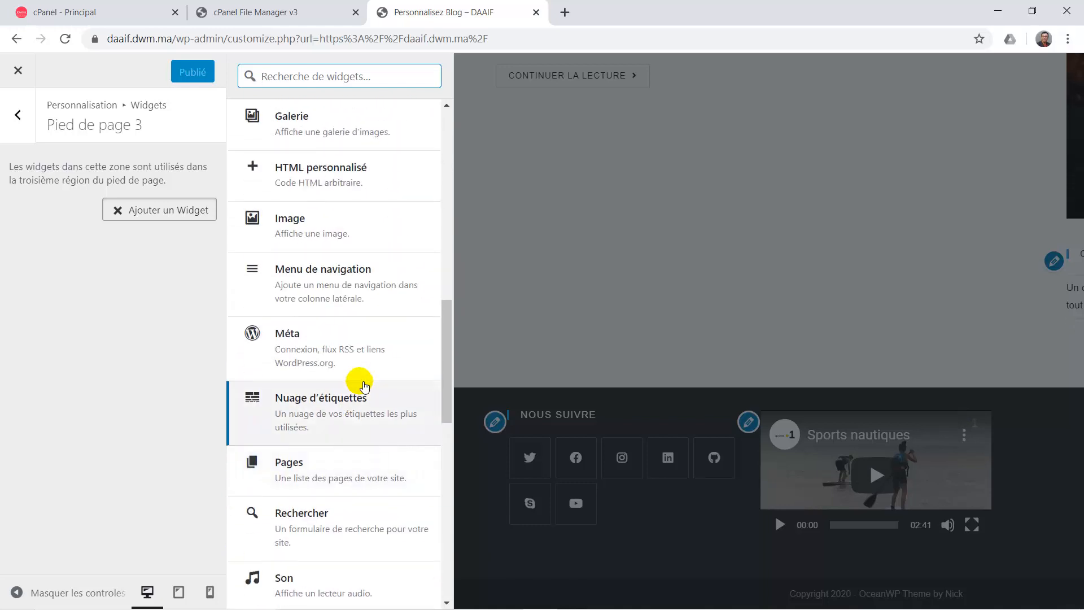
scroll(364, 386, "up", 5)
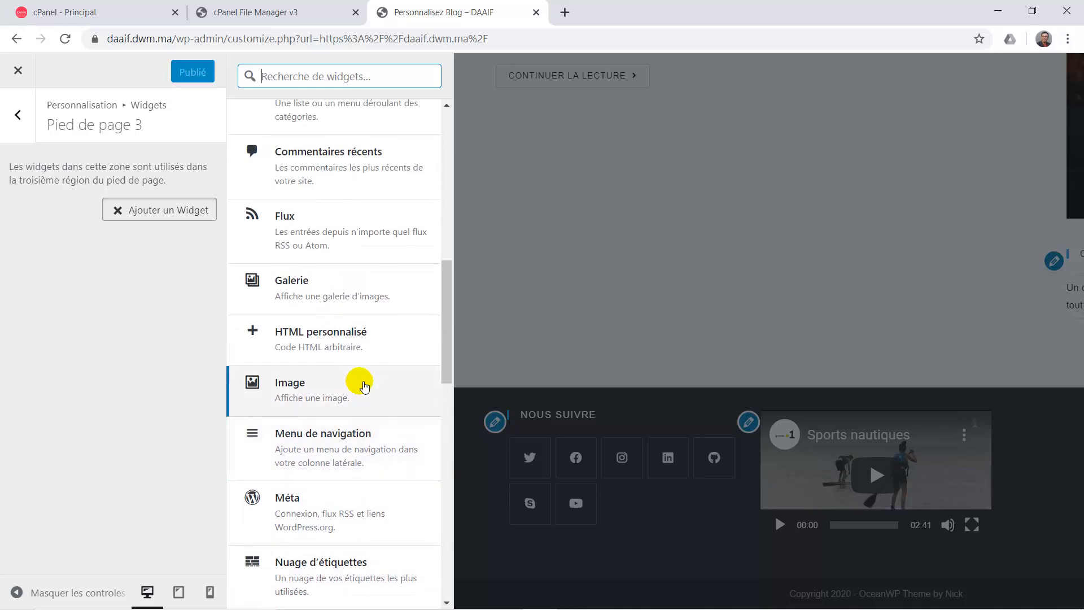
scroll(364, 386, "up", 3)
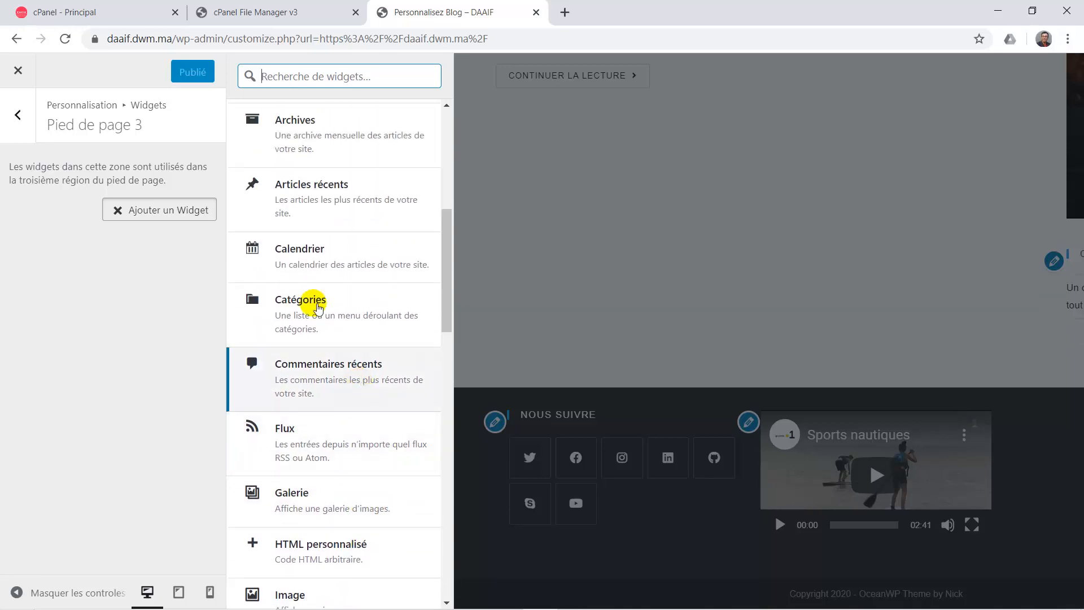
left_click(295, 246)
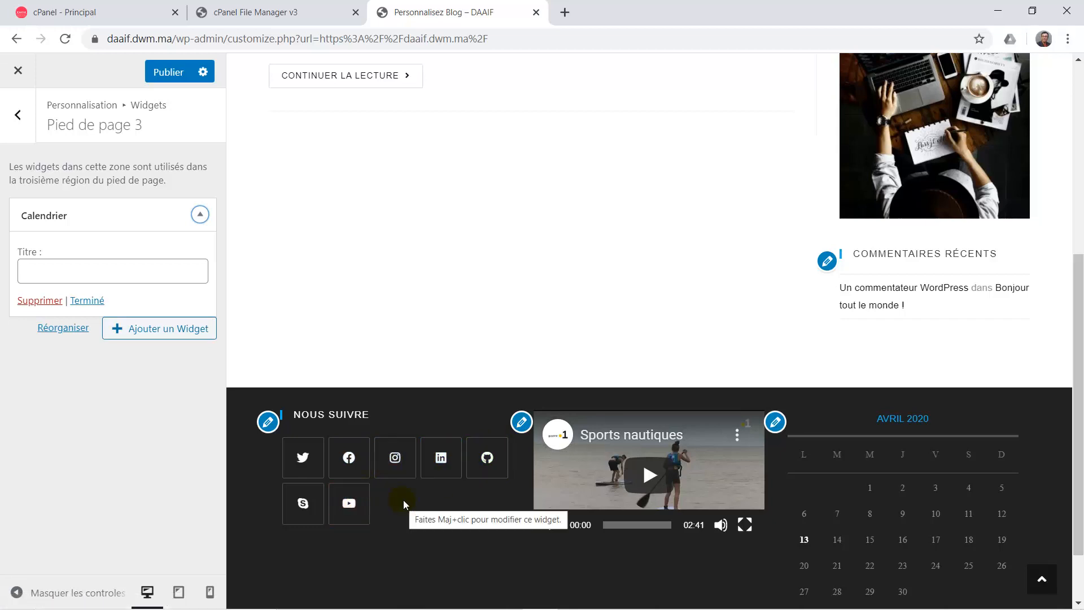
Set the Widgets de pied de page column count to 2 and return to the Widgets section.
scroll(378, 511, "down", 2)
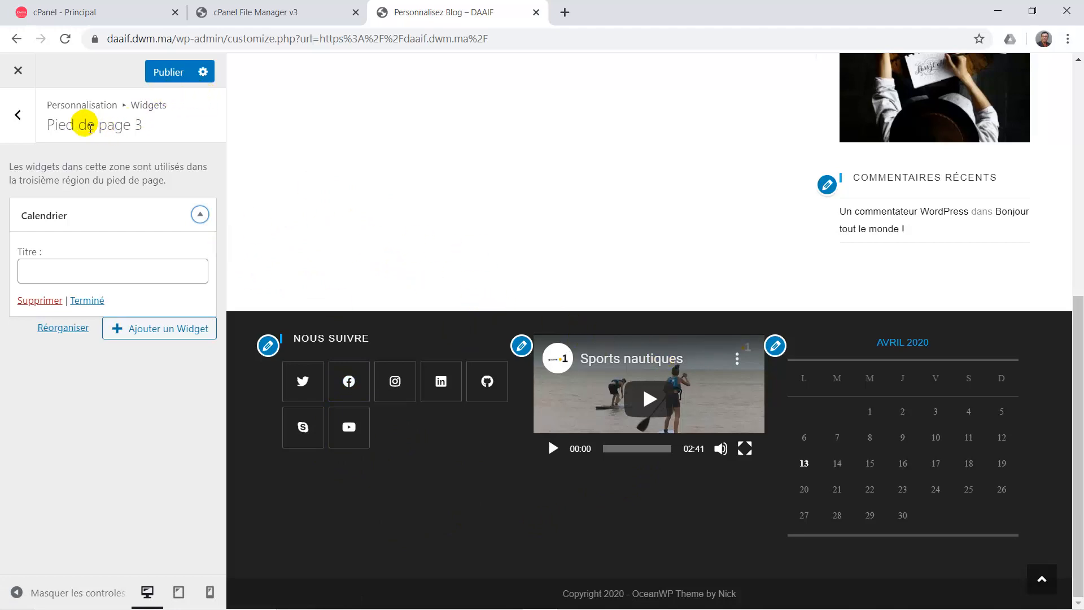
left_click(28, 116)
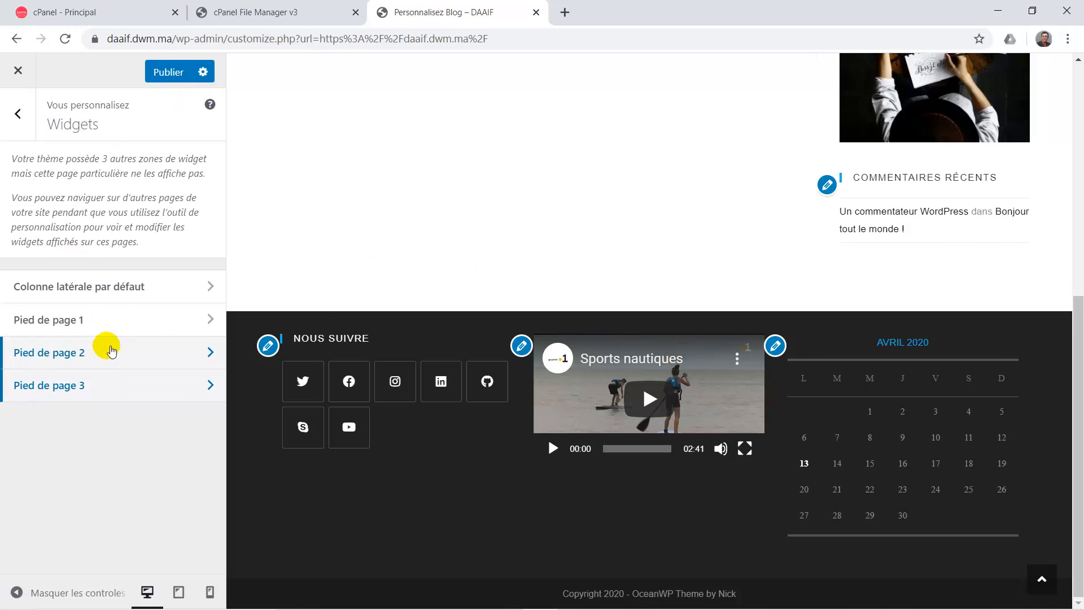
left_click(17, 113)
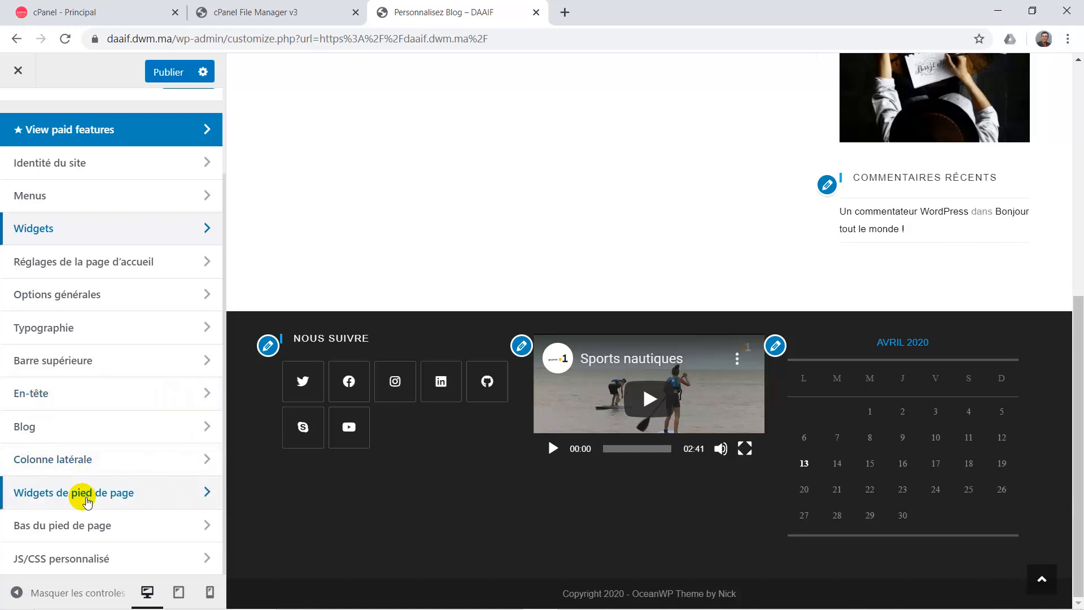
left_click(86, 500)
scroll(104, 491, "down", 3)
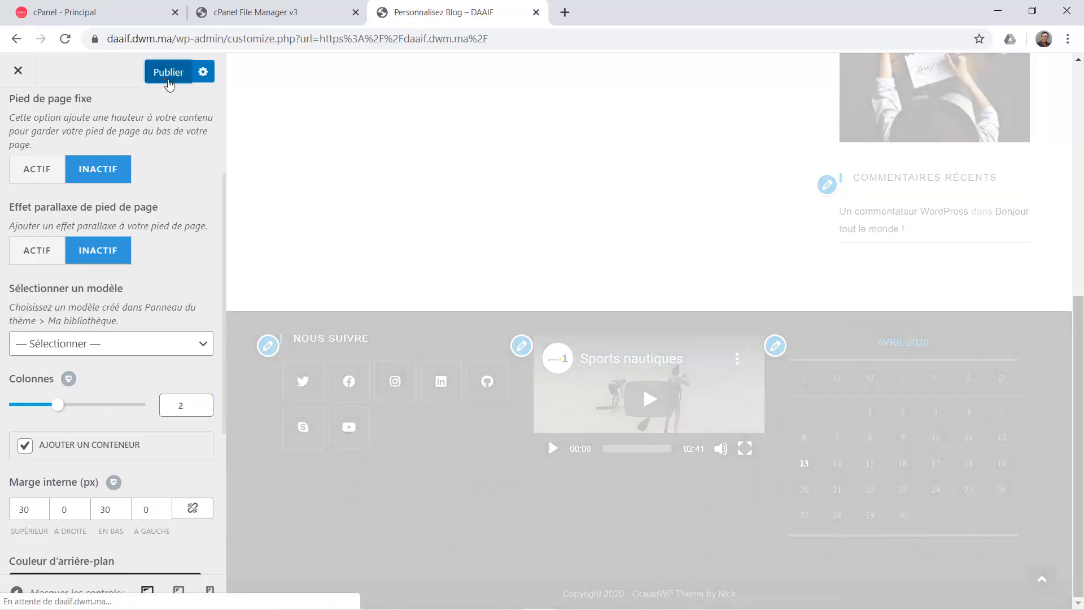
left_click(164, 79)
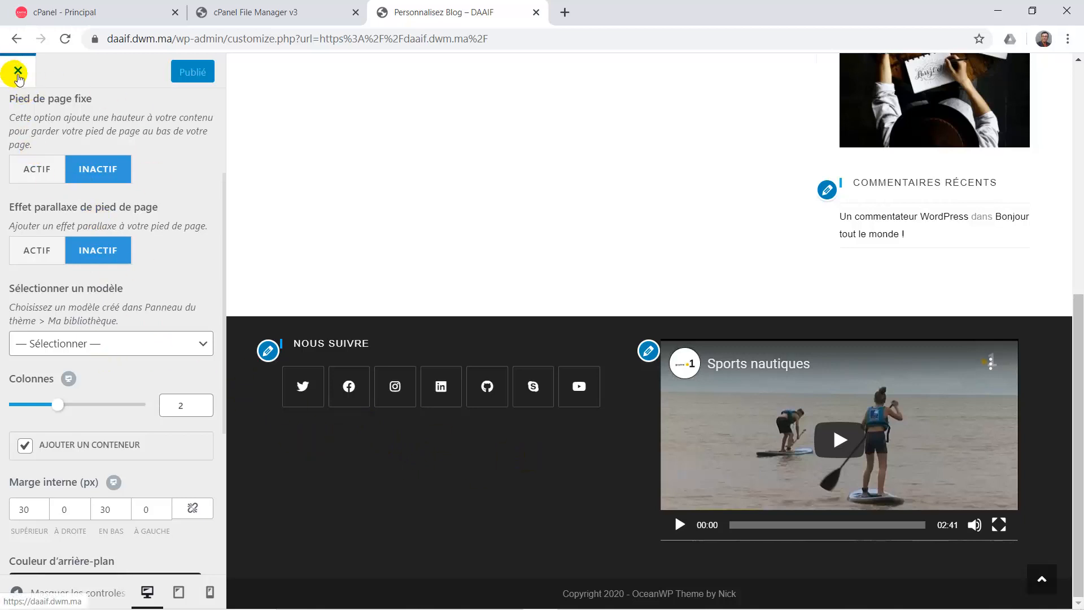
scroll(77, 116, "up", 3)
left_click(18, 117)
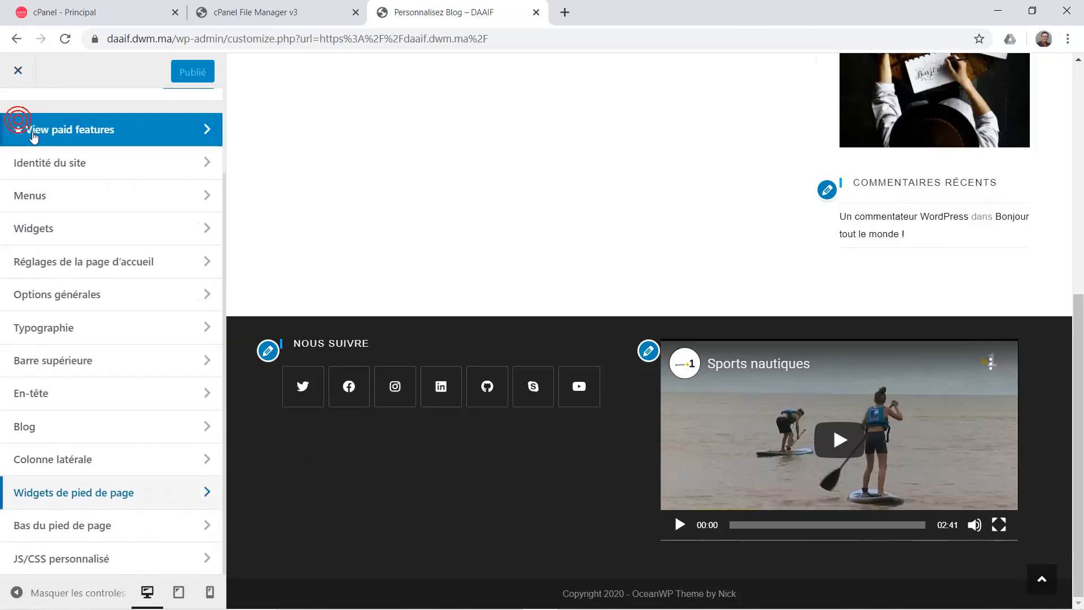
left_click(92, 228)
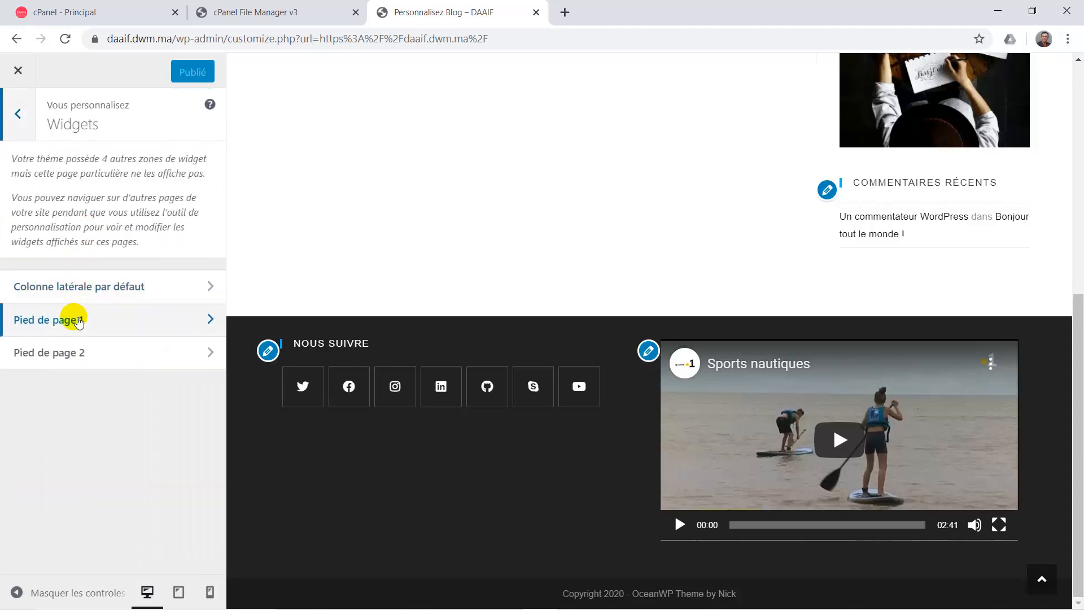
Add an Articles récents widget to Pied de page 1, publish, and refresh the preview.
left_click(78, 320)
left_click(162, 249)
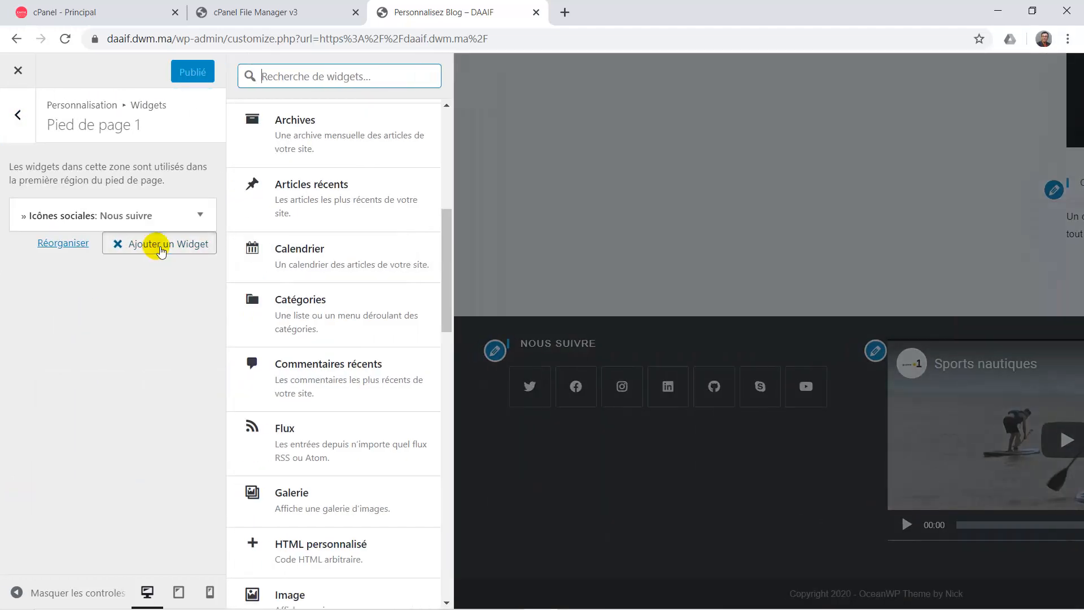
left_click(326, 195)
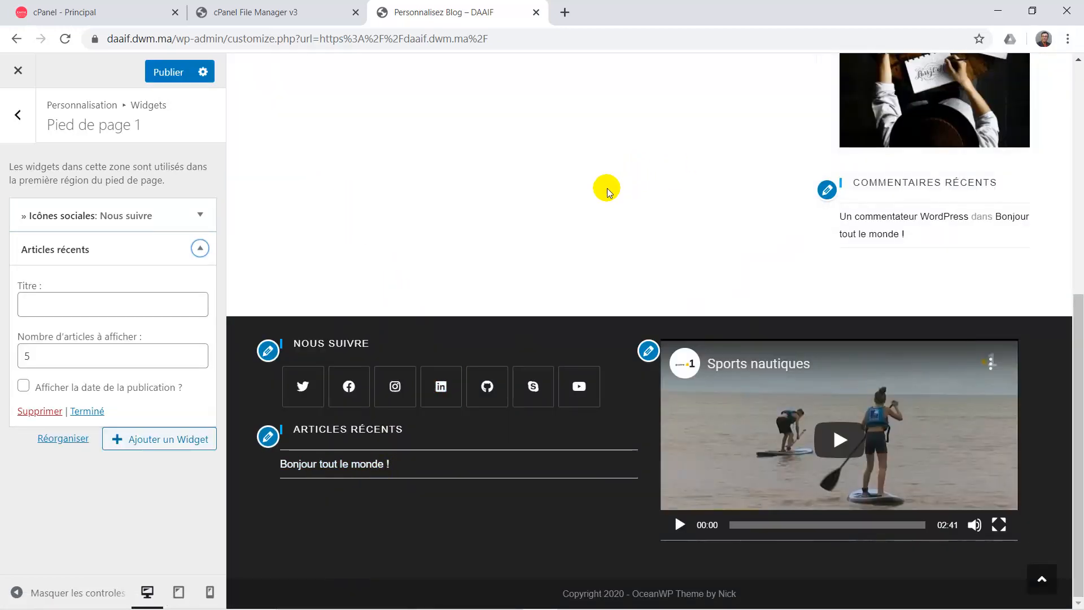
scroll(551, 197, "up", 5)
scroll(551, 197, "up", 2)
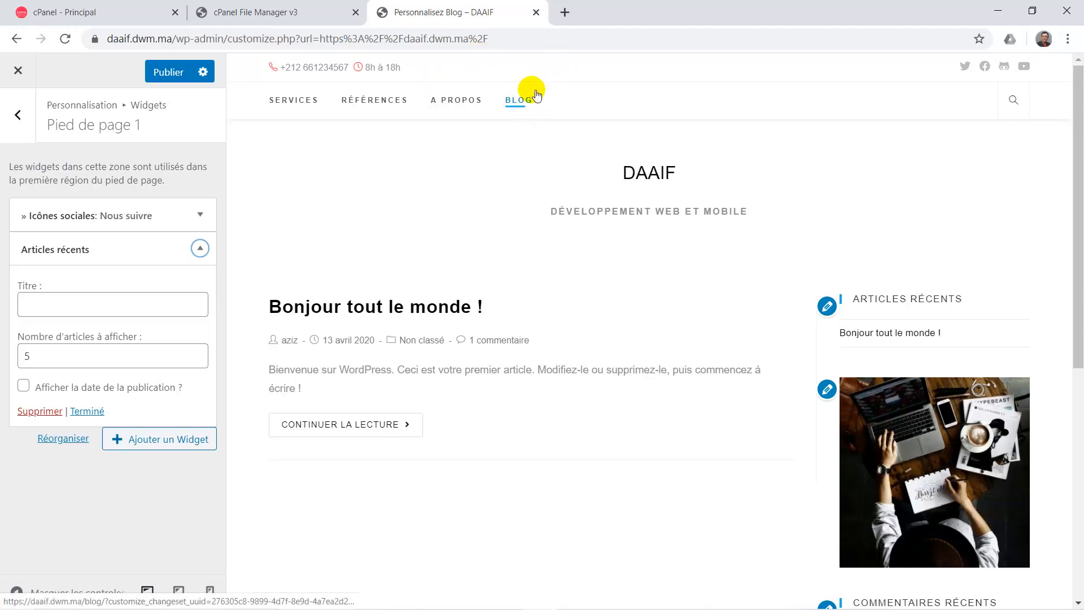
scroll(499, 191, "down", 7)
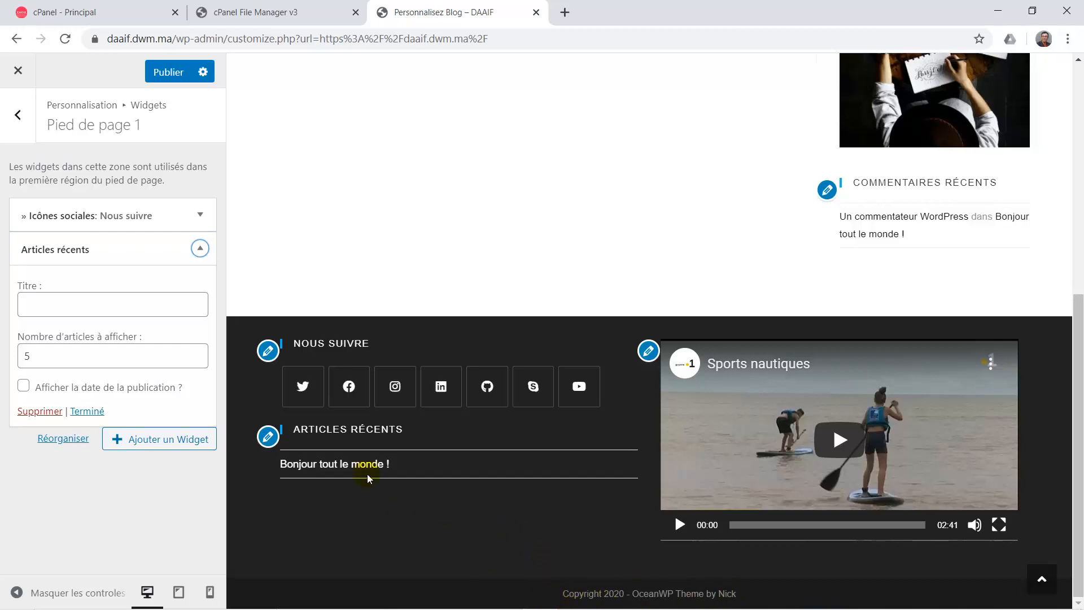
left_click(179, 72)
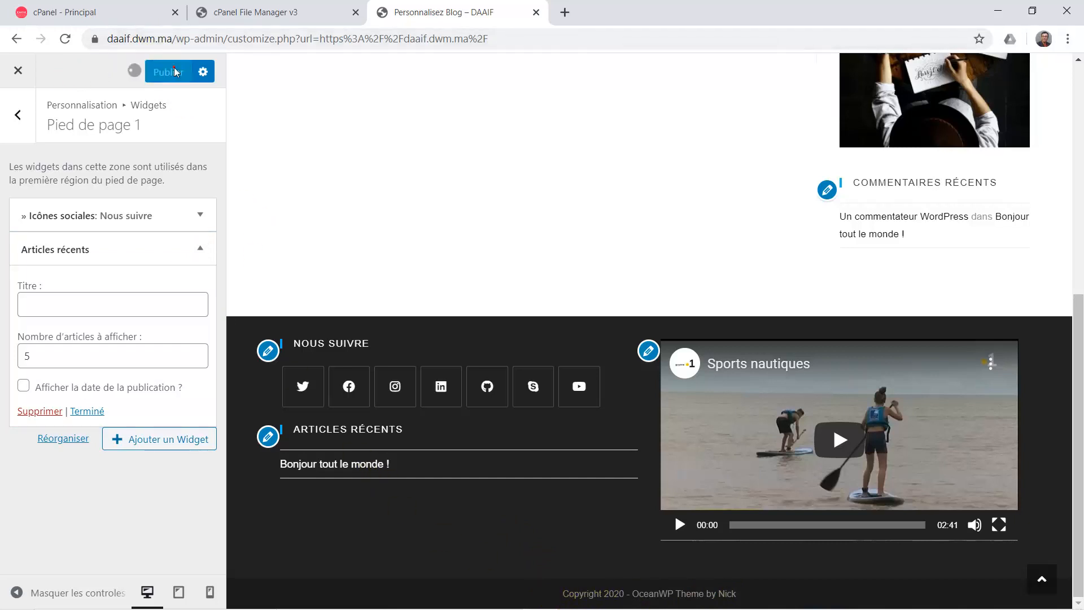
scroll(574, 135, "up", 15)
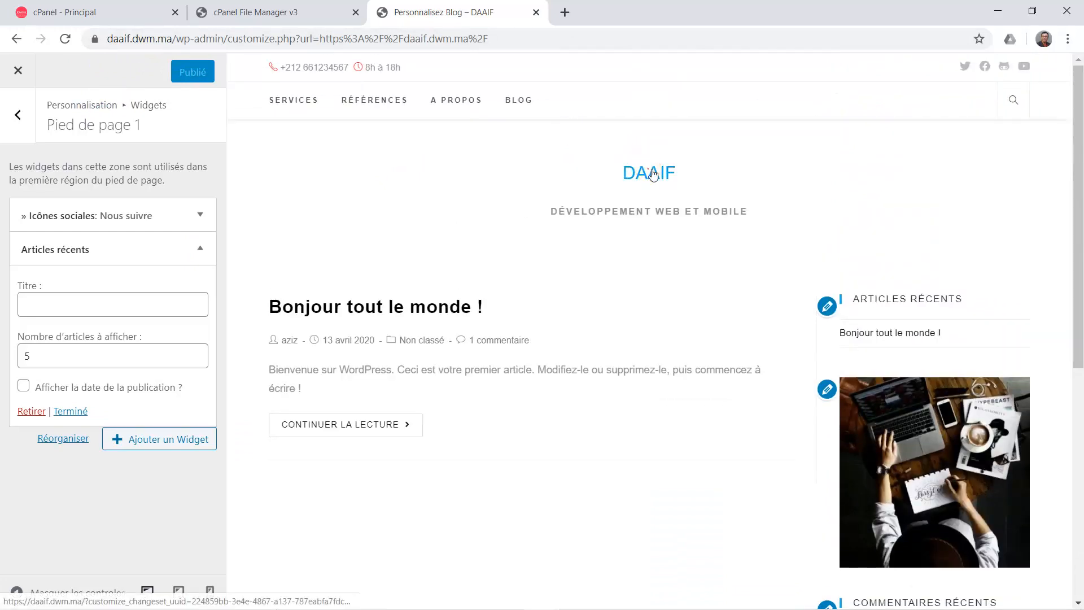
left_click(643, 168)
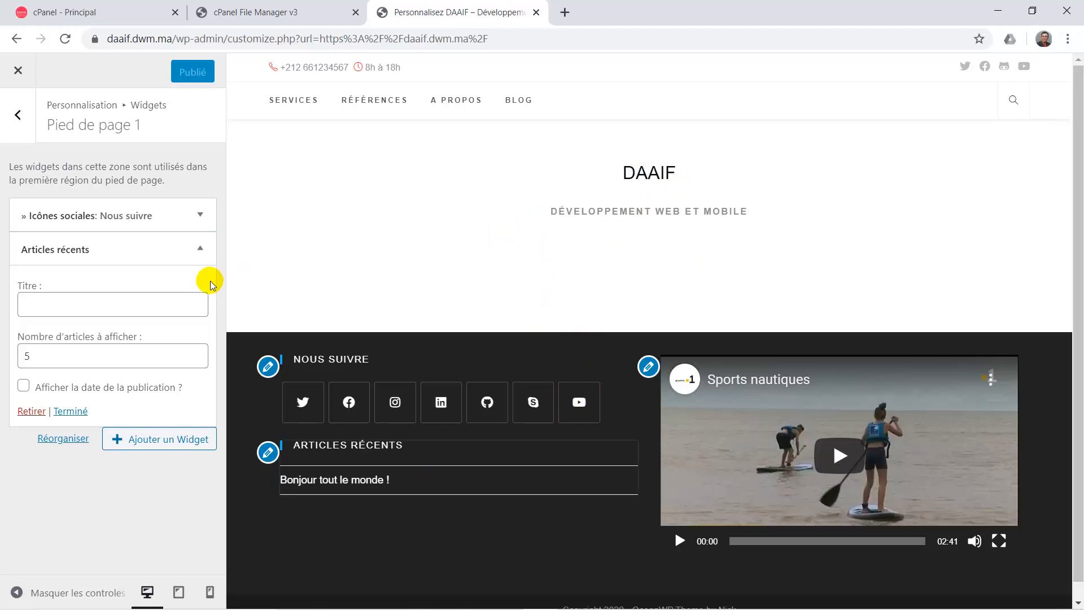
left_click(24, 127)
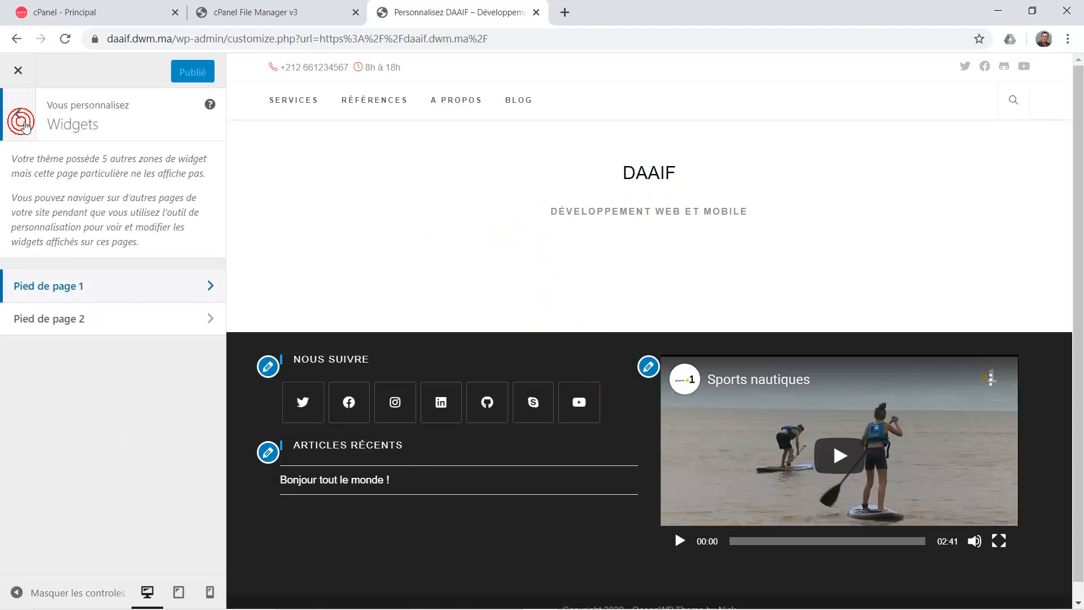
Replace the Bas du pied de page credit text with 'DWM &copy; 2020' and publish.
left_click(28, 121)
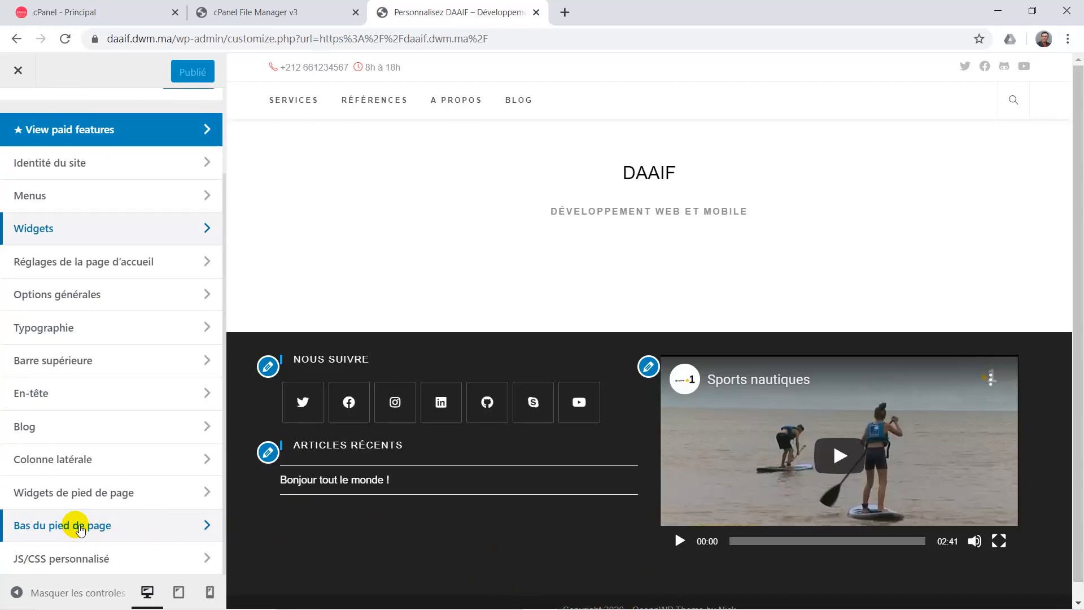
left_click(79, 526)
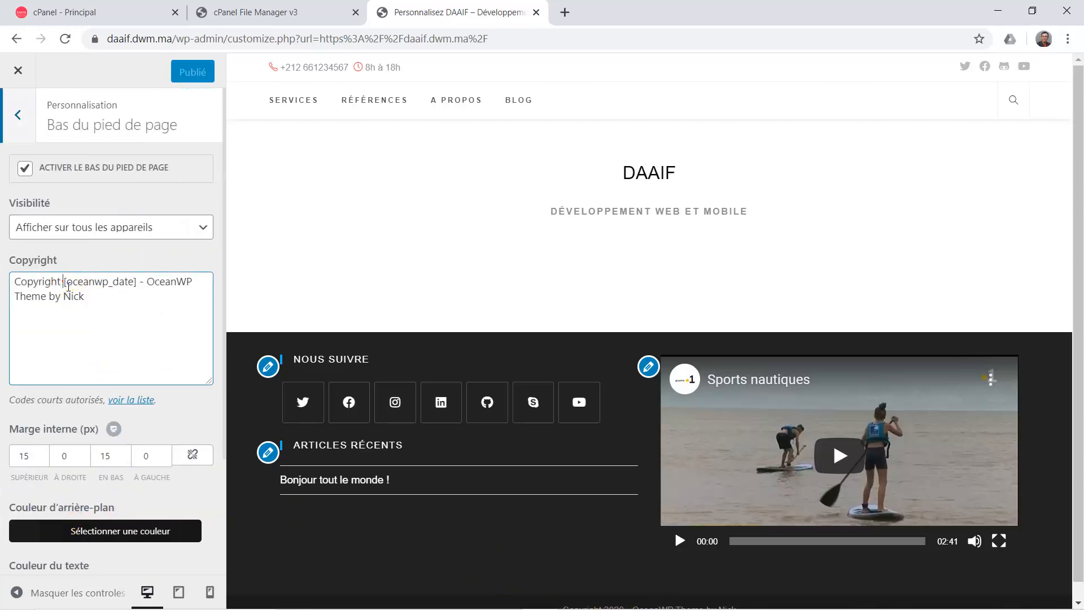
left_click_drag(69, 285, 140, 314)
key("BackSpace")
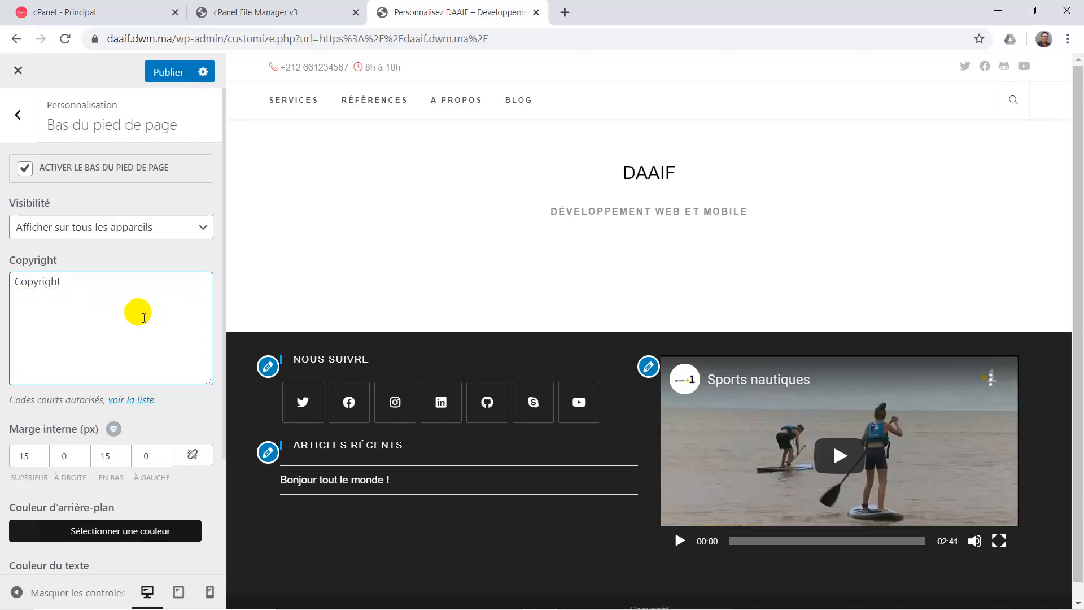
type("DWM &copy; 2020")
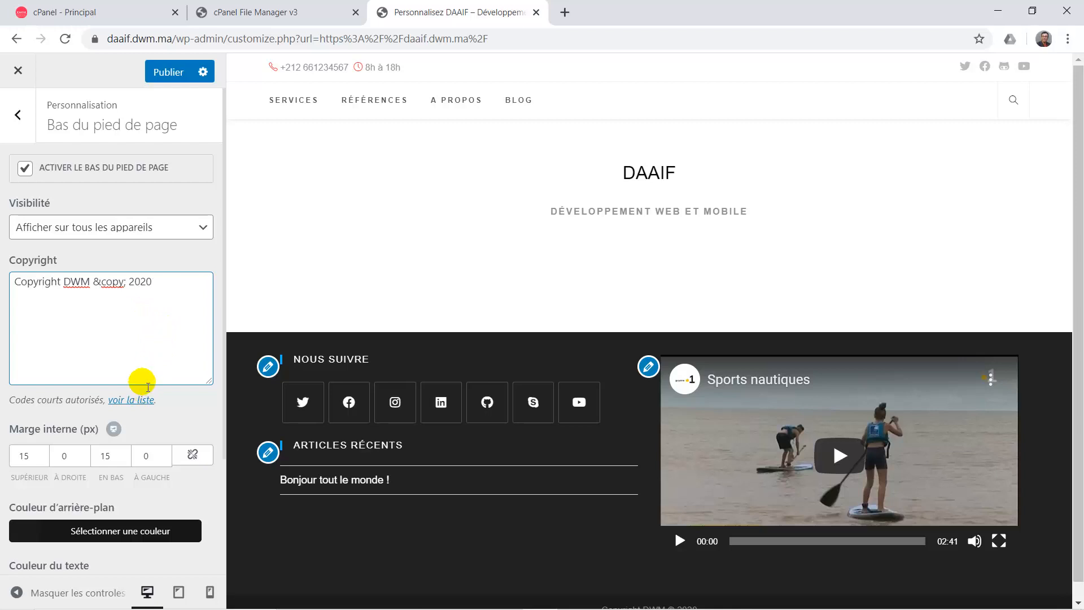
left_click(176, 72)
Wrap DWM in <span class="copy"> in the copyright text and publish.
scroll(411, 331, "down", 1)
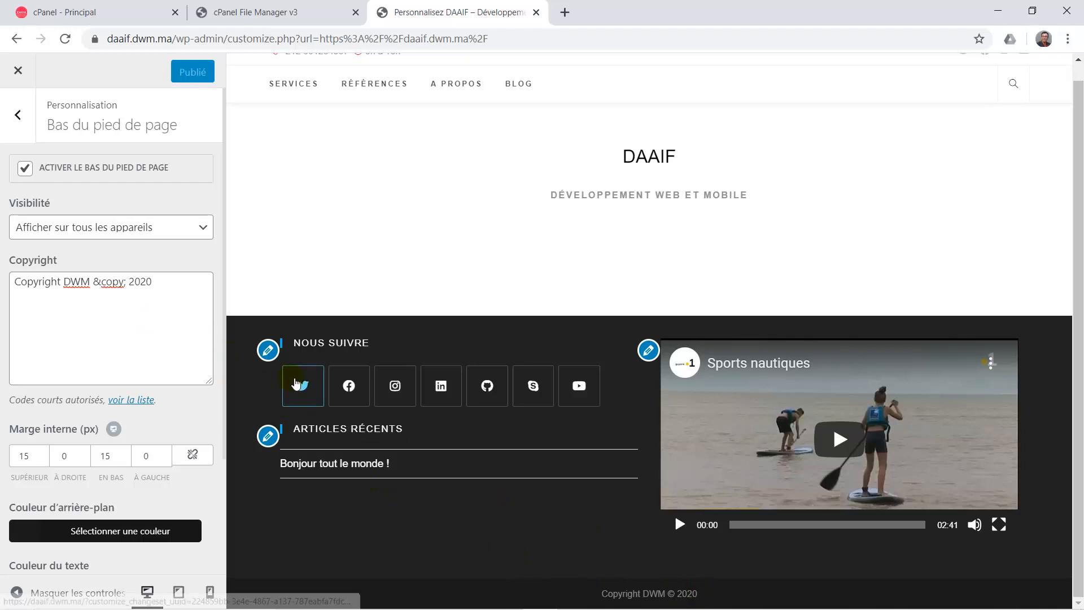
left_click(69, 284)
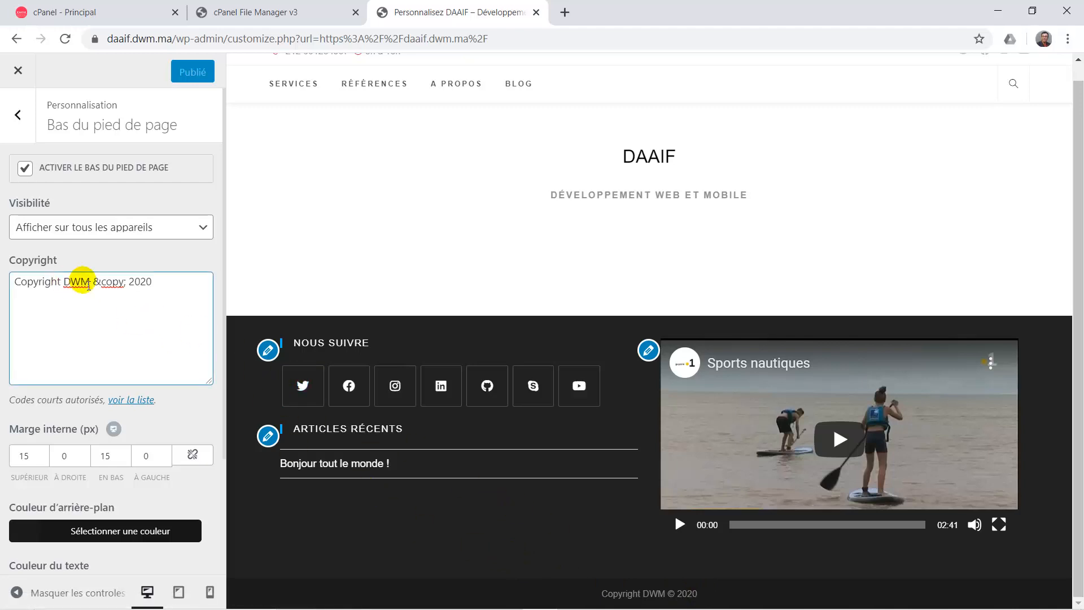
double_click(78, 282)
type("<s")
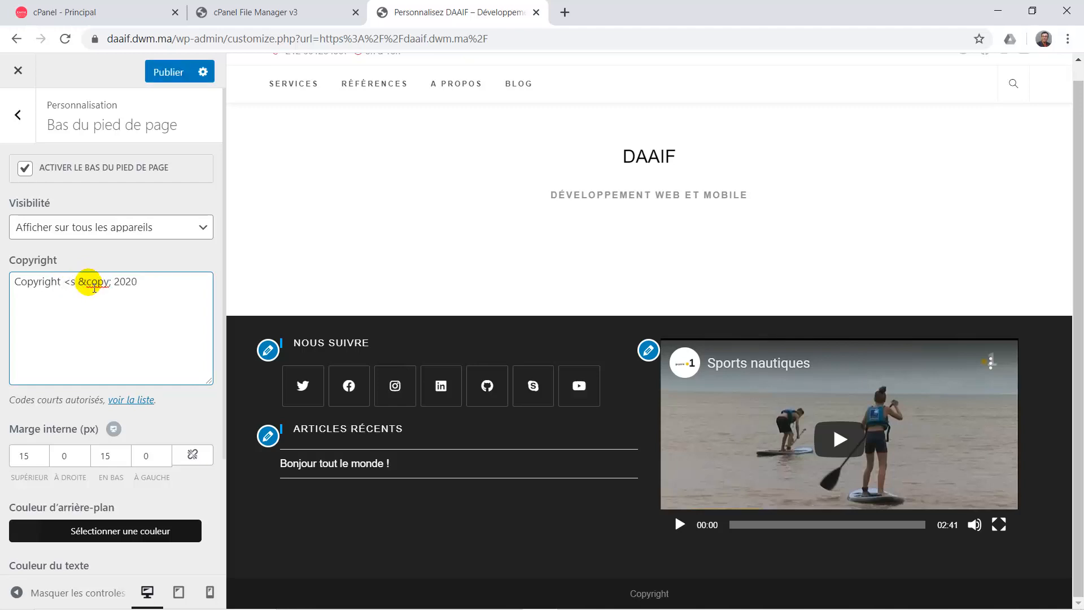
type("pan class=\"\"")
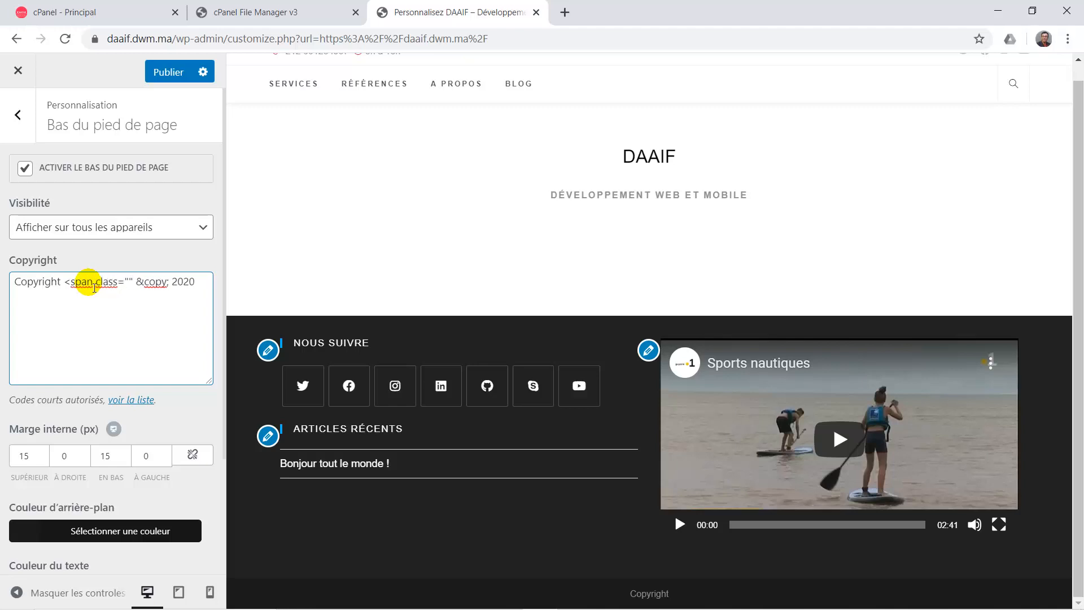
type("copy")
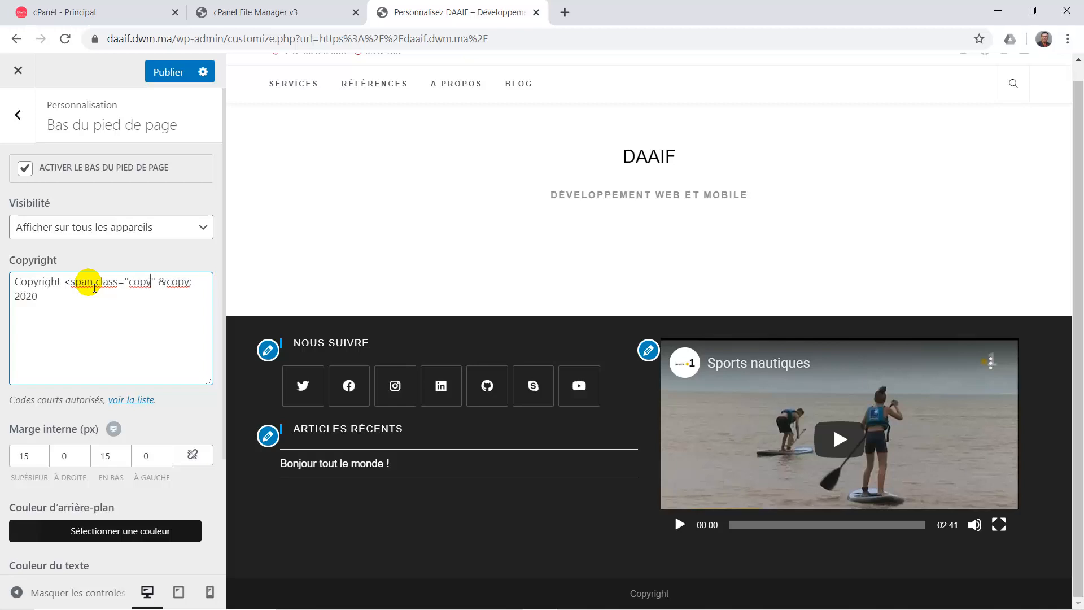
type(">")
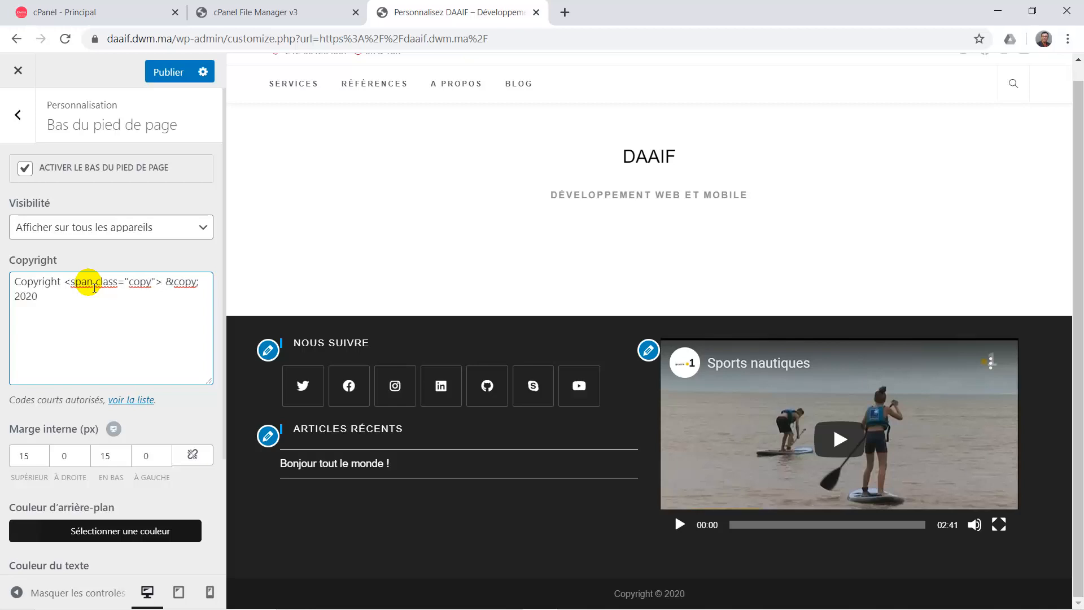
type("DWM</")
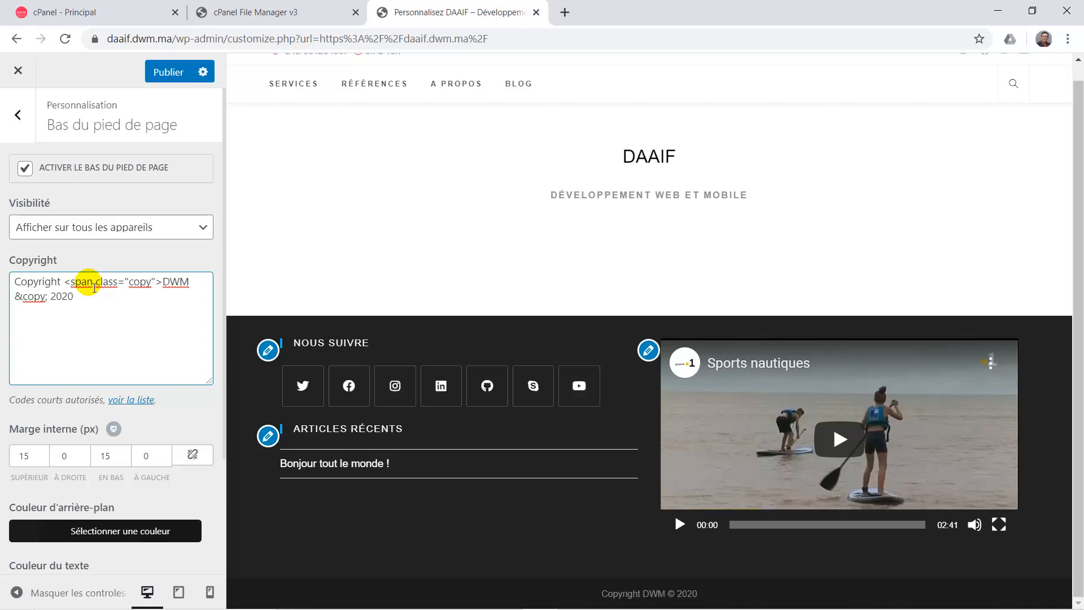
type("span>")
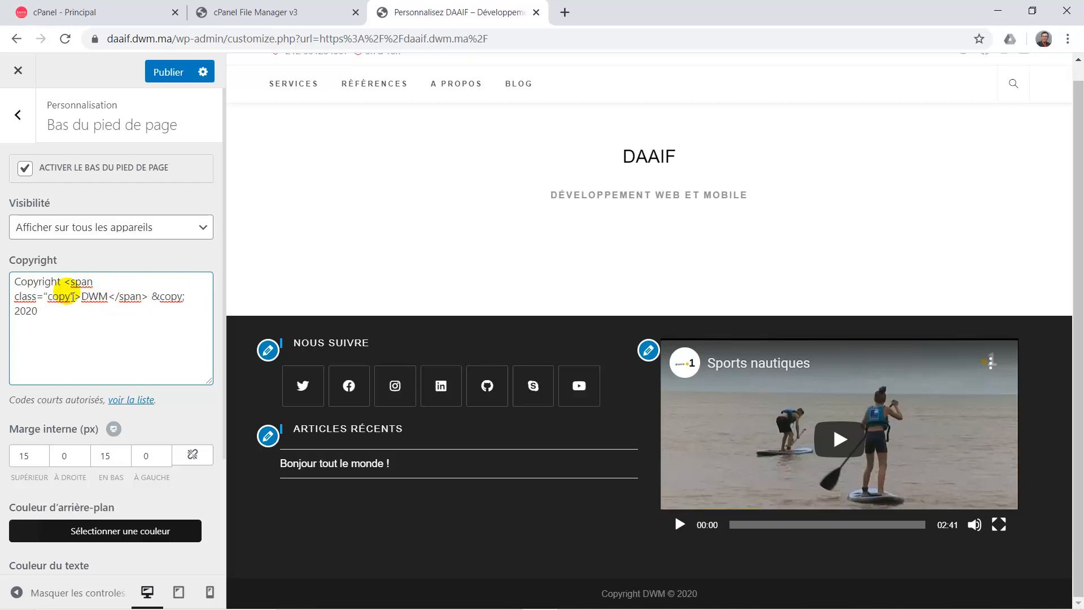
left_click(173, 80)
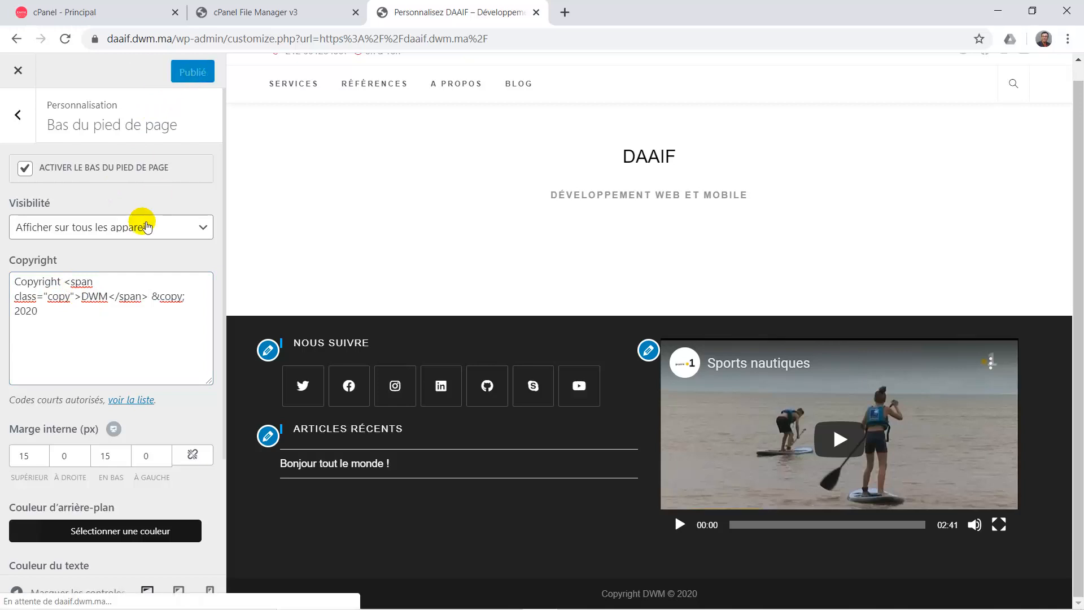
left_click(18, 116)
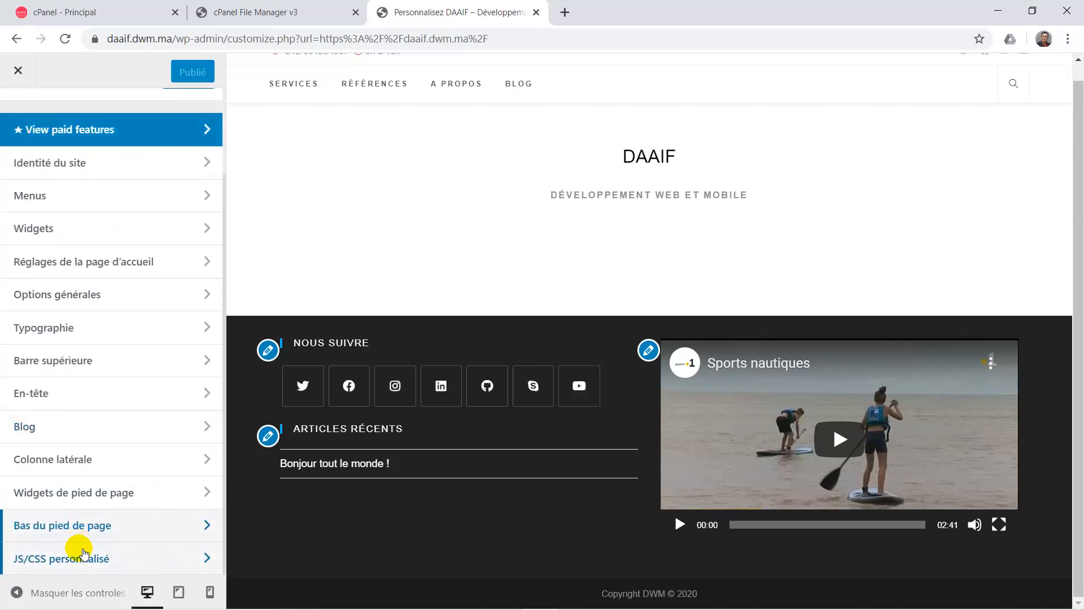
Start a .copy rule in the custom CSS with color: orangered.
left_click(80, 555)
left_click(70, 249)
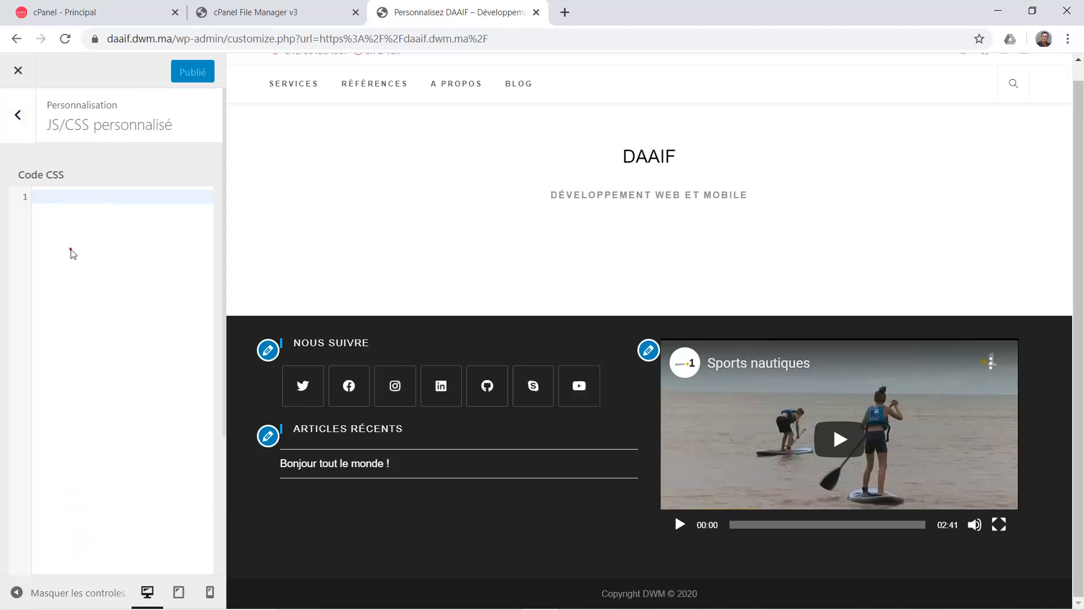
type(".copy")
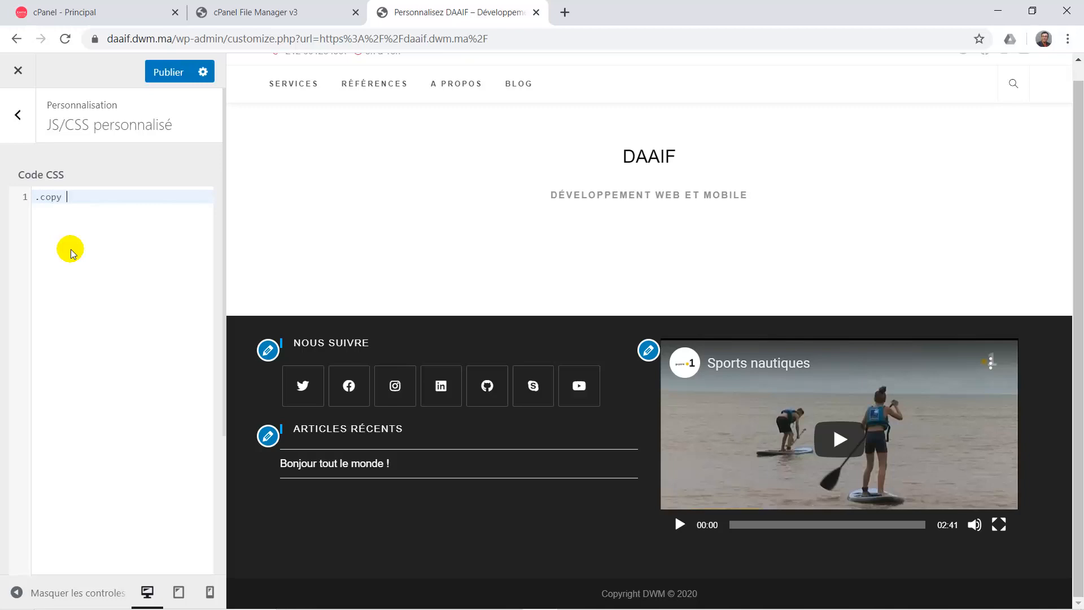
type(" {")
key("Return")
type("co")
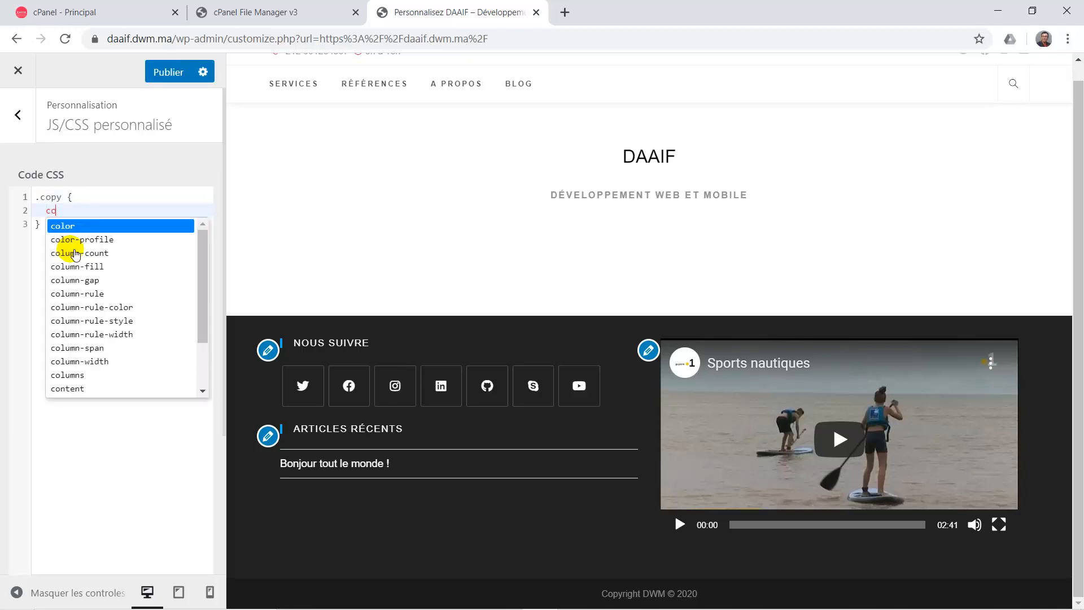
type("lor: red")
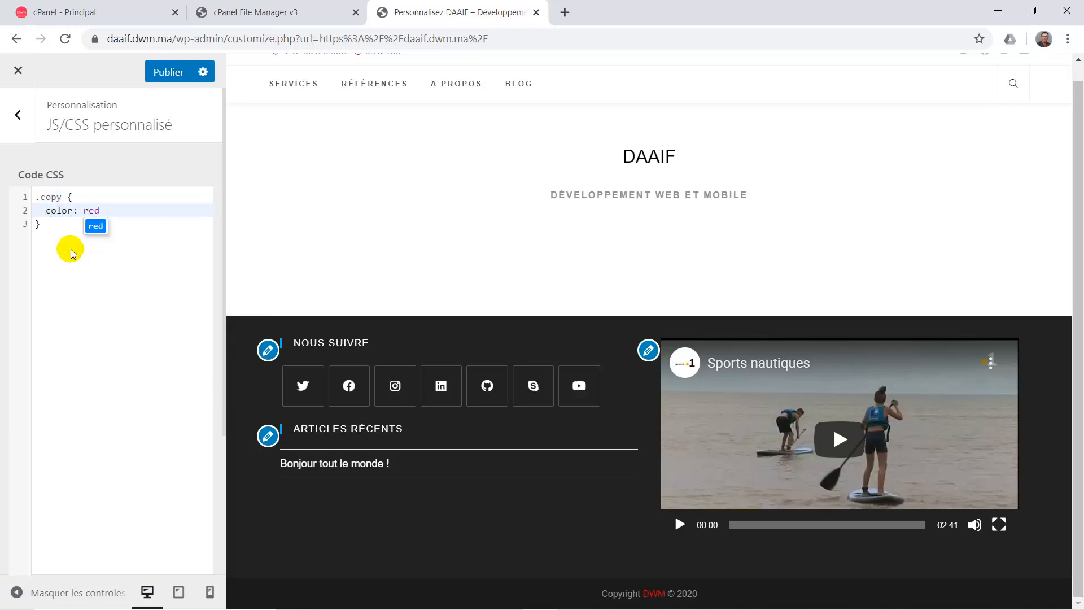
double_click(91, 210)
type("or")
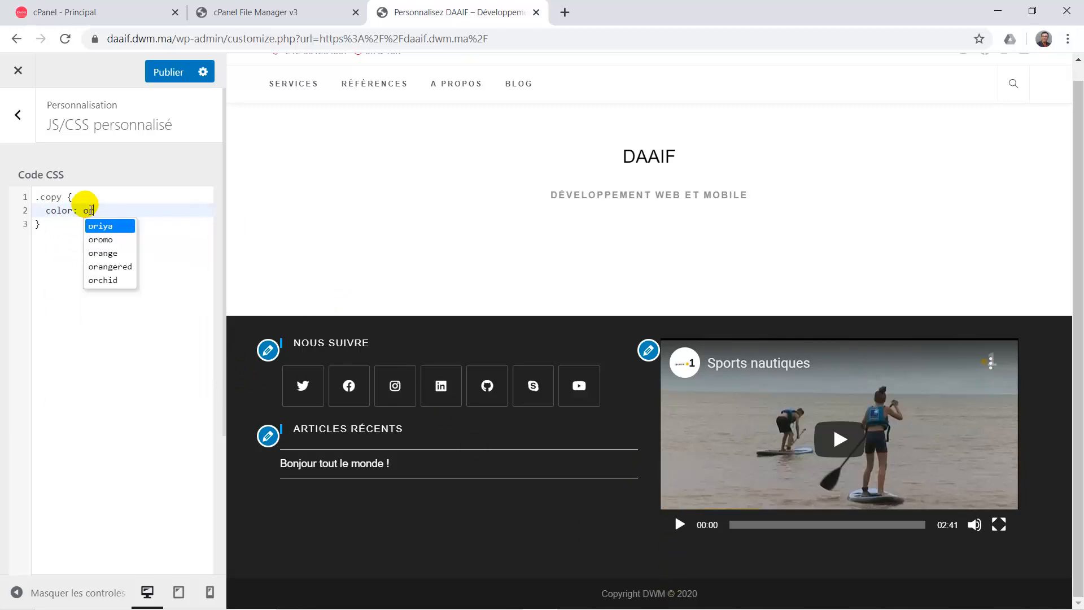
type("angered")
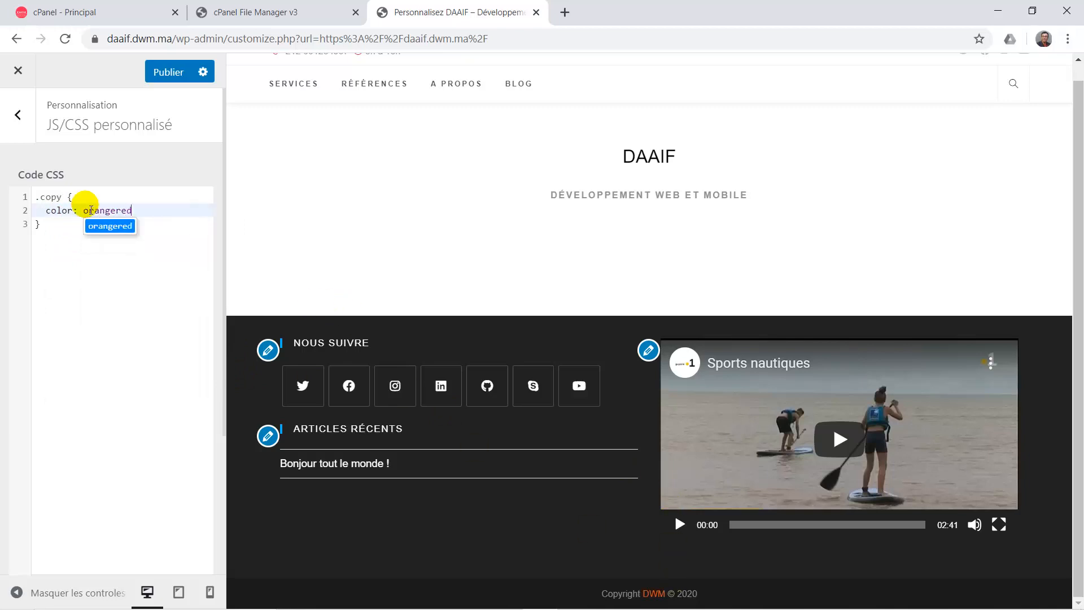
type(";")
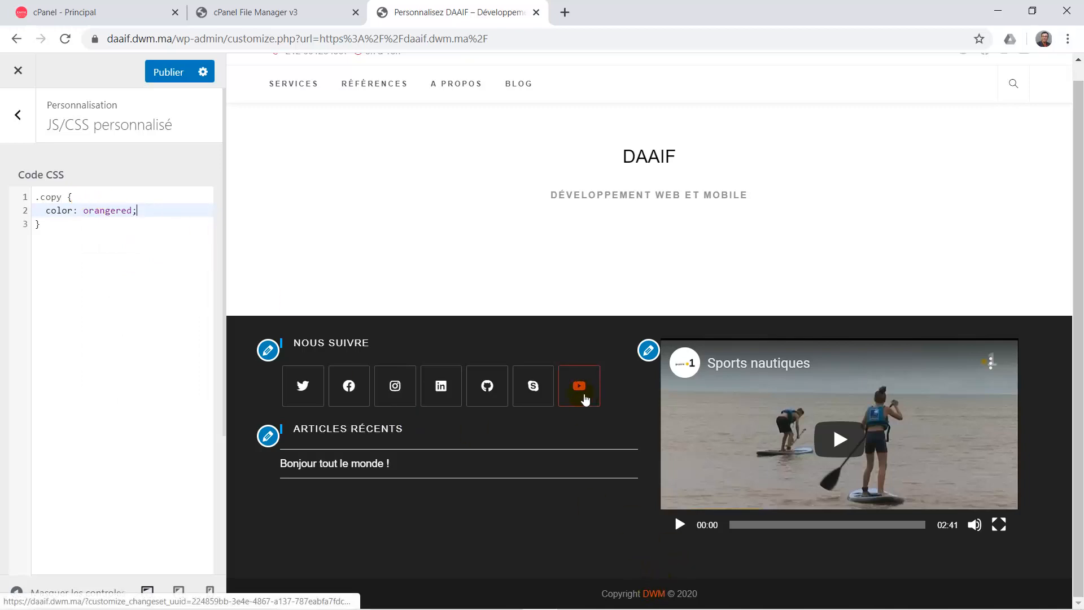
Add font-weight: bold to the .copy rule, publish, and exit to the live site.
scroll(553, 430, "up", 1)
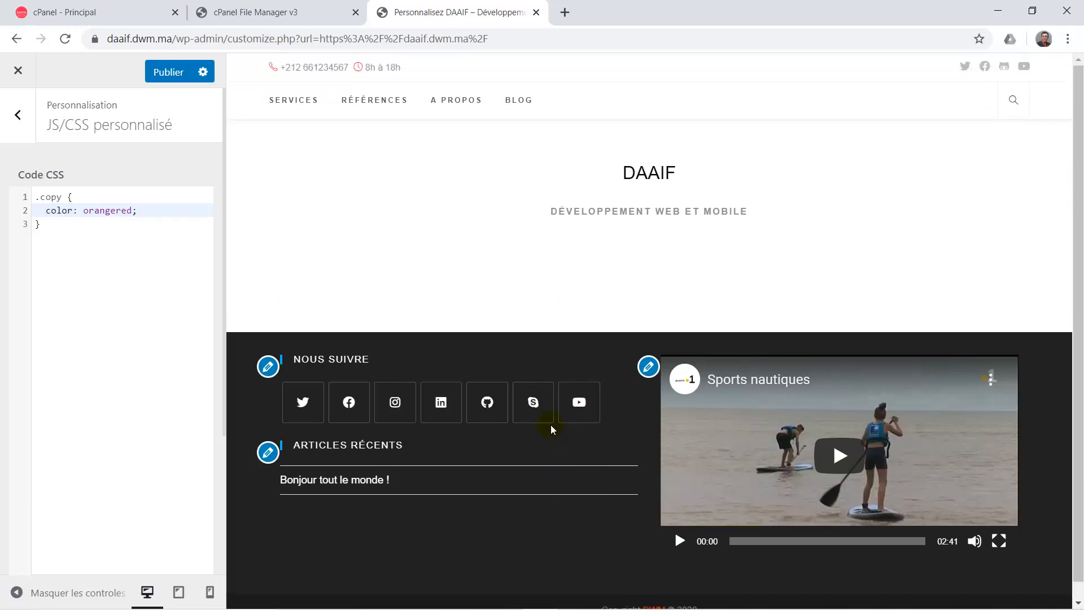
key("Return")
type("fo")
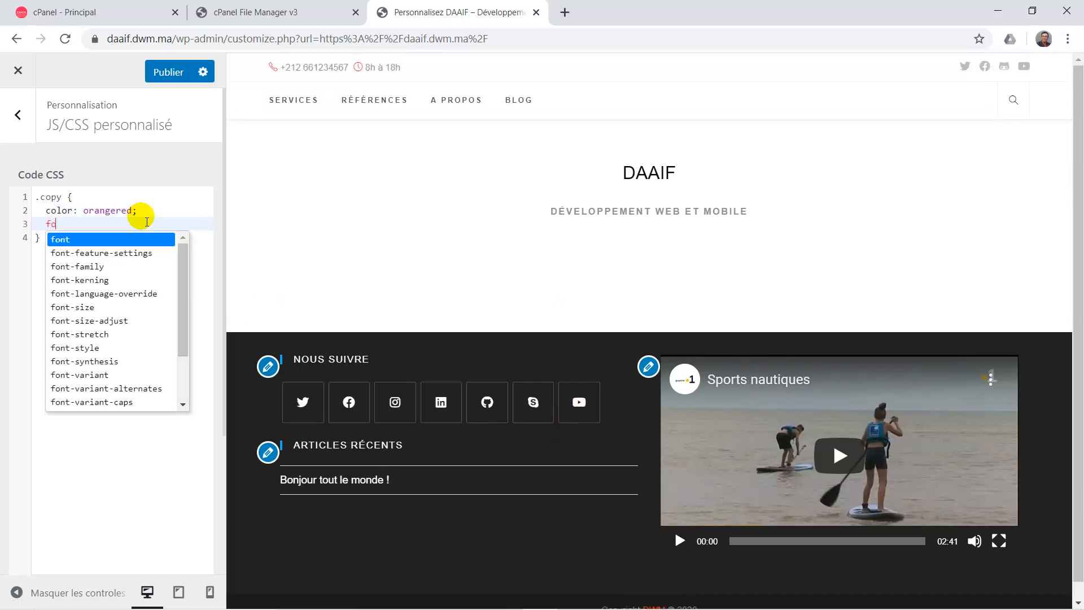
type("nt-we")
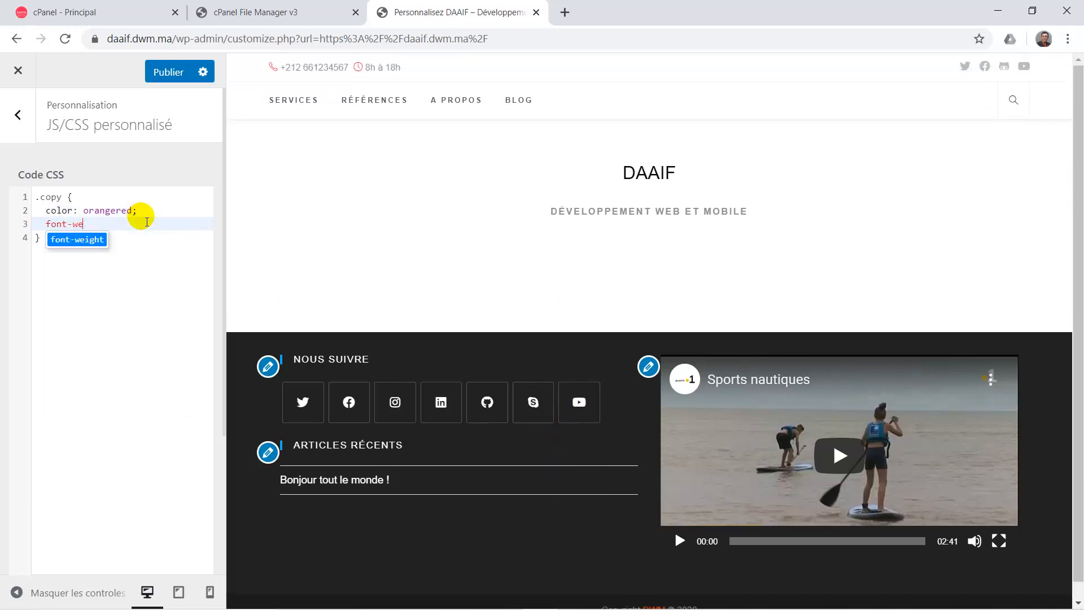
type("ight: bol")
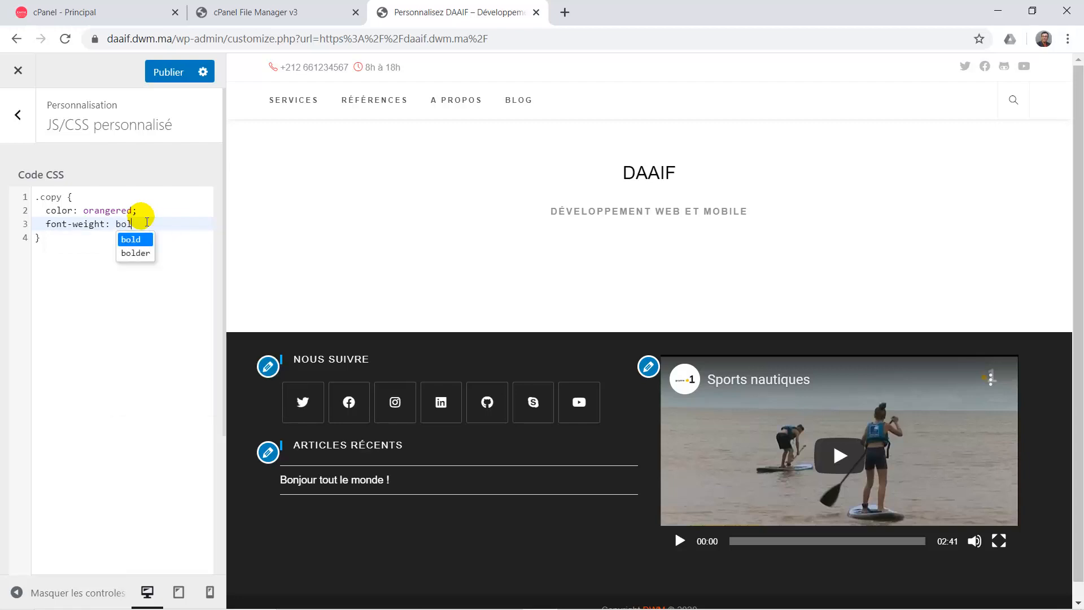
key("Return")
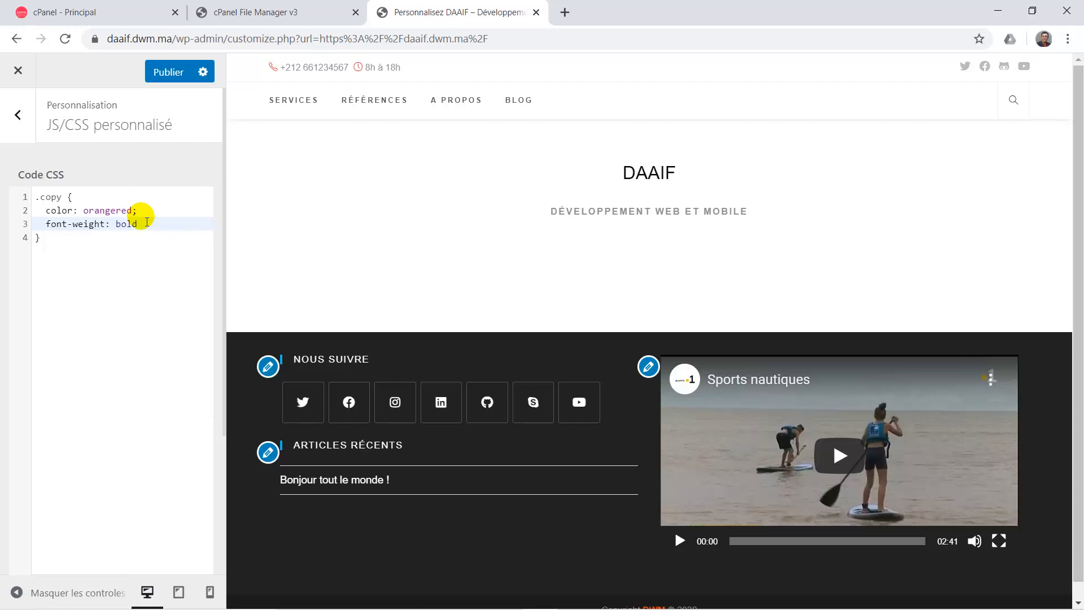
scroll(174, 298, "down", 3)
scroll(411, 345, "down", 1)
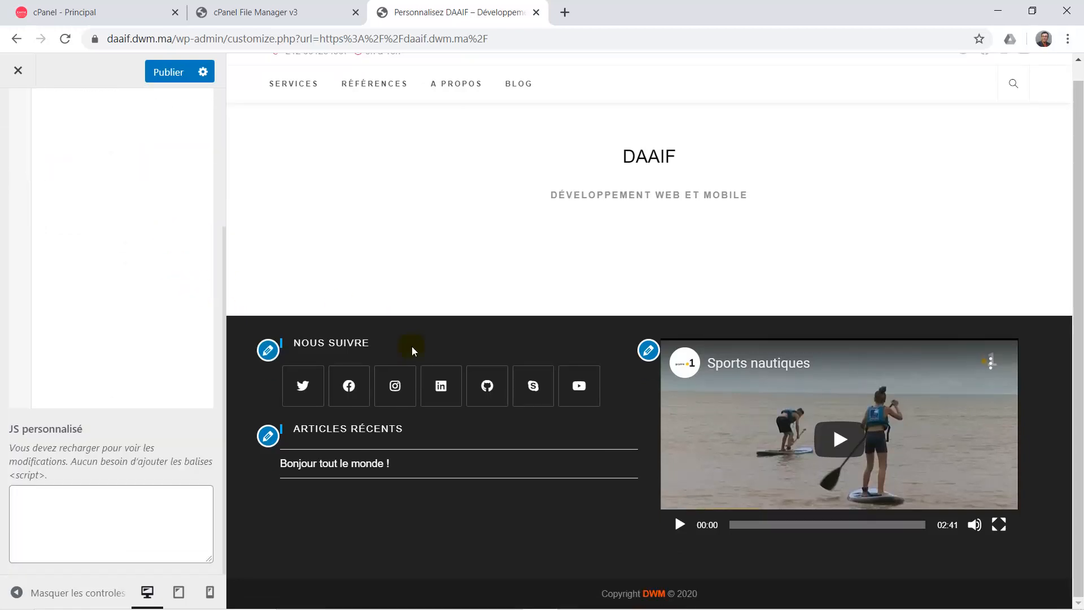
scroll(528, 242, "up", 1)
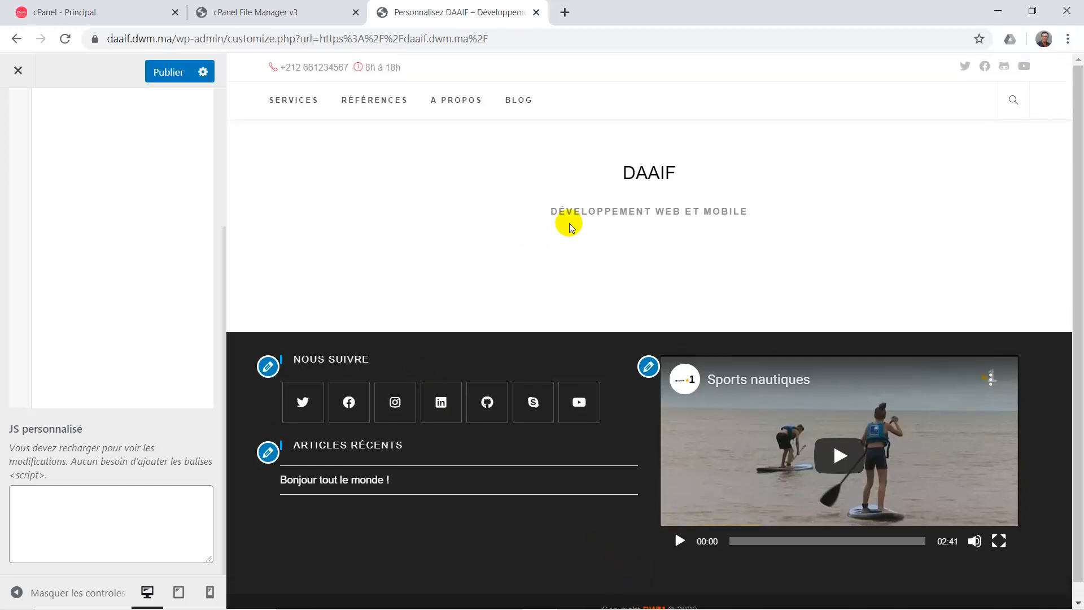
scroll(664, 258, "down", 1)
scroll(666, 262, "up", 1)
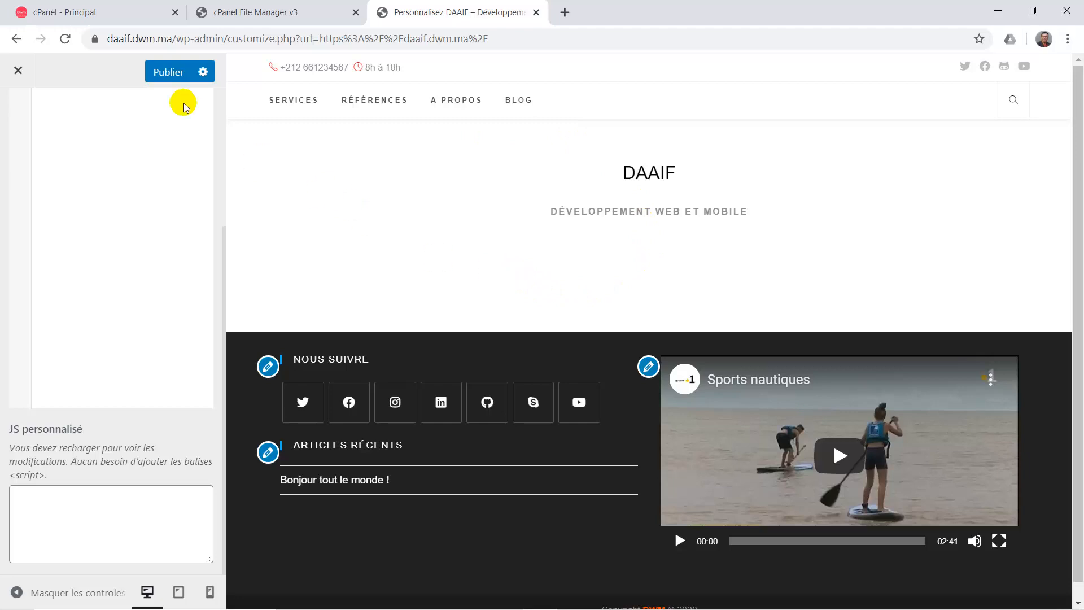
left_click(165, 72)
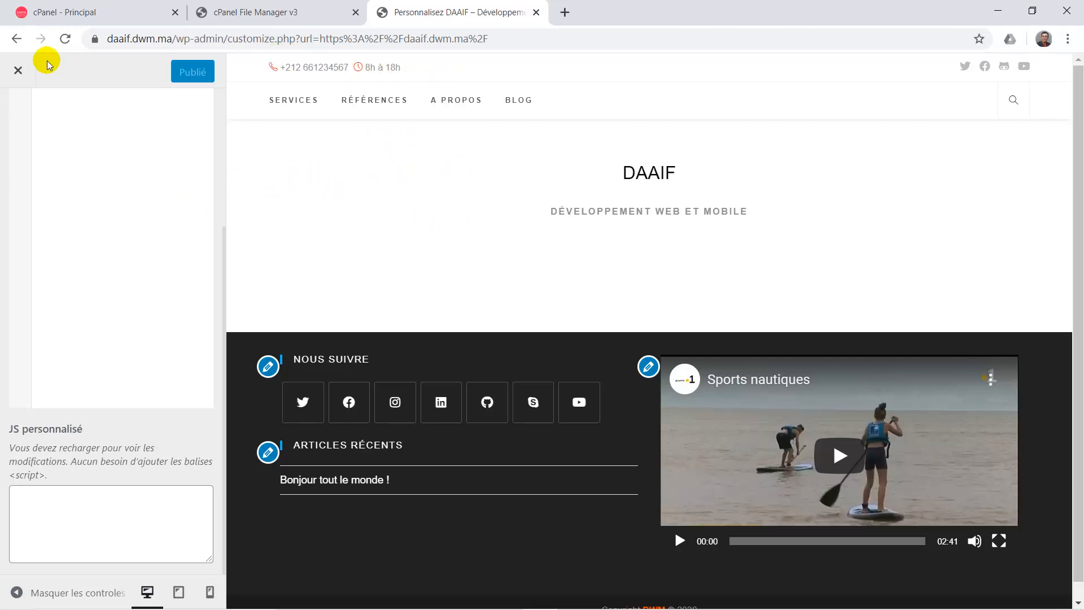
scroll(115, 114, "up", 3)
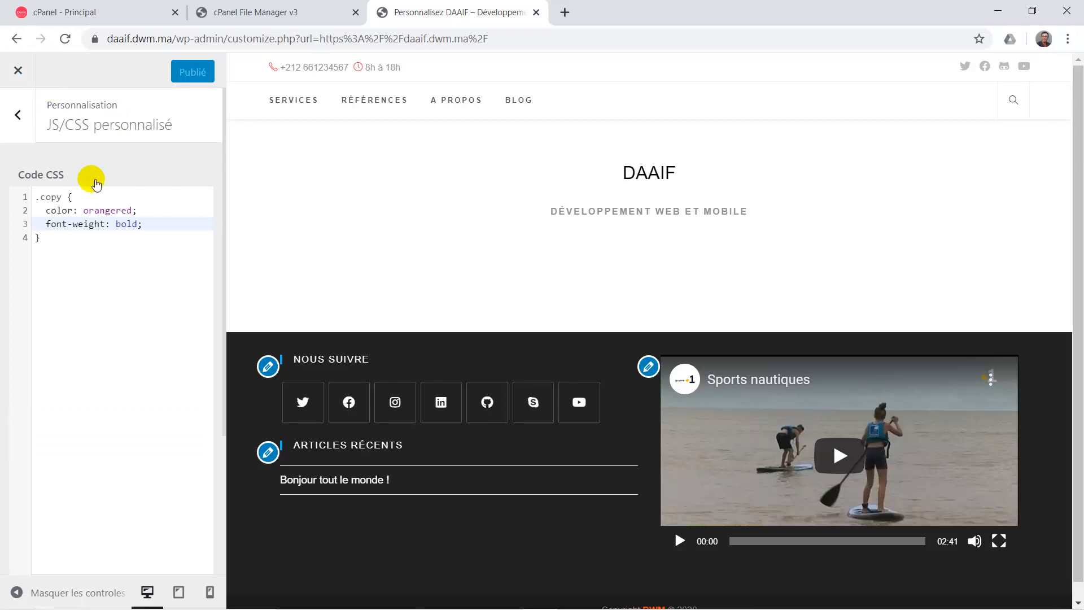
left_click(18, 69)
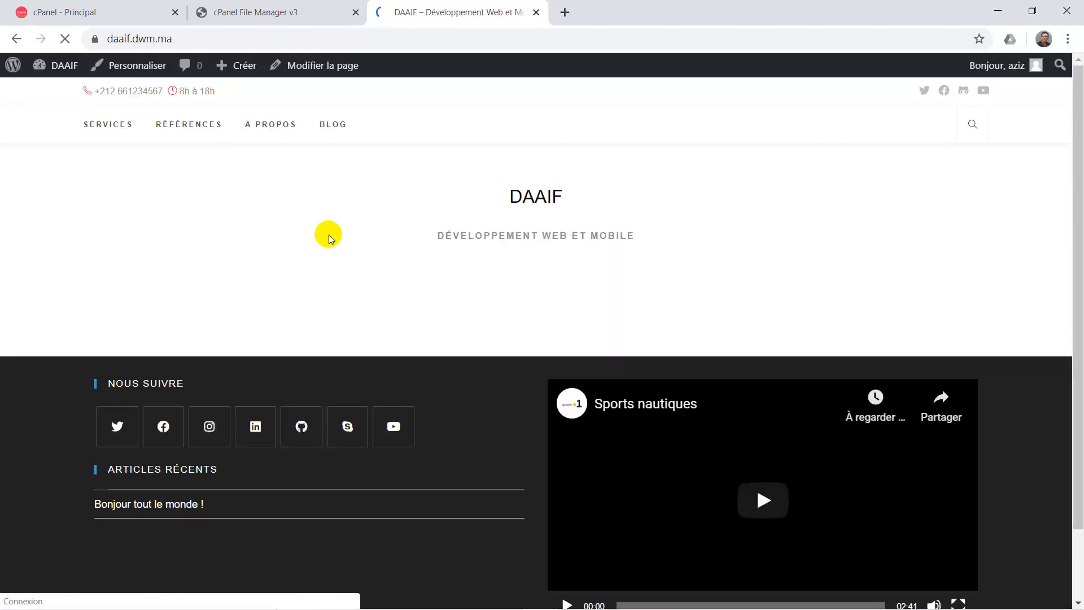
Open the site's BLOG page and reload the post listing.
scroll(408, 313, "down", 2)
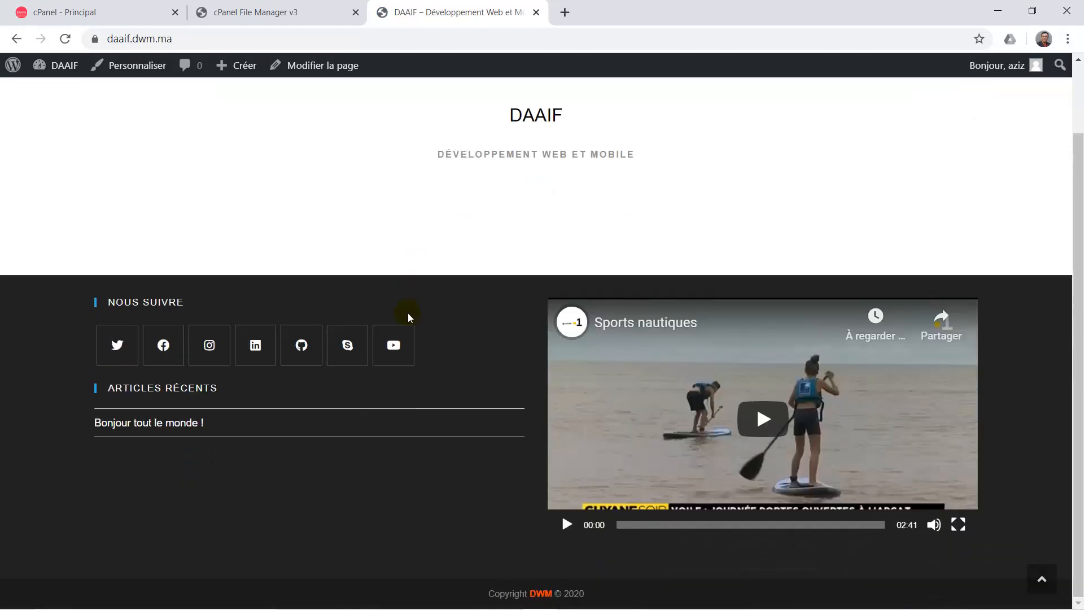
scroll(408, 313, "up", 2)
scroll(407, 313, "down", 2)
scroll(407, 312, "up", 2)
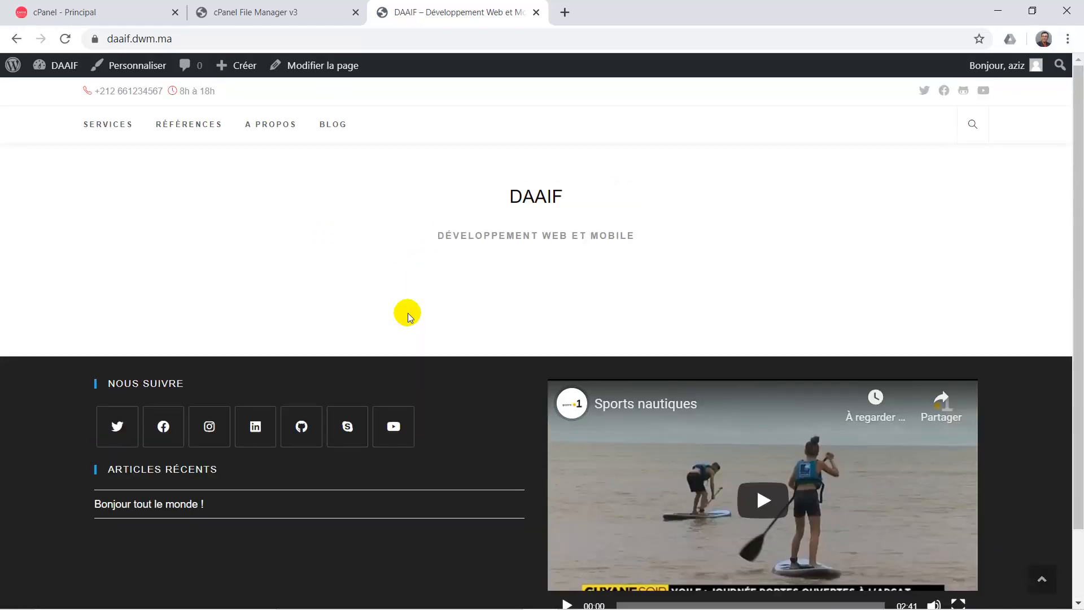
left_click(339, 124)
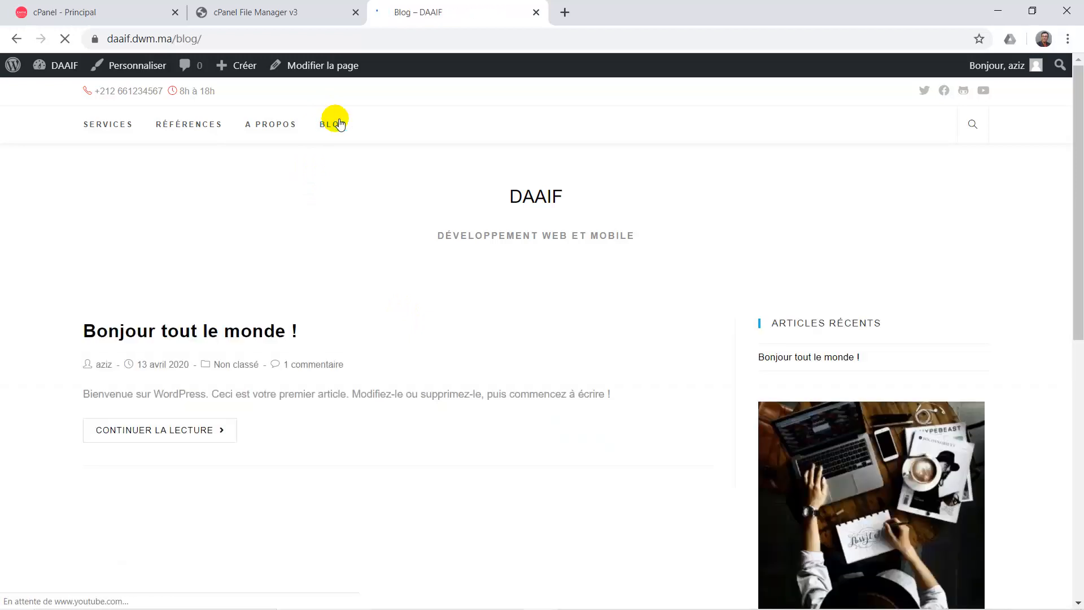
scroll(462, 344, "down", 5)
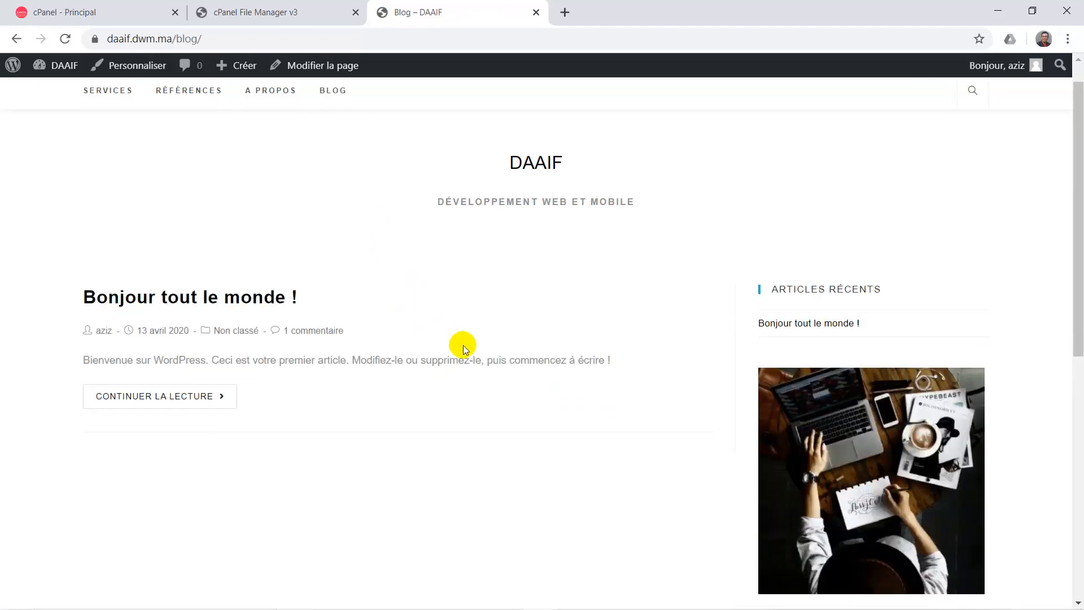
scroll(463, 344, "up", 5)
scroll(463, 344, "down", 8)
scroll(463, 344, "down", 2)
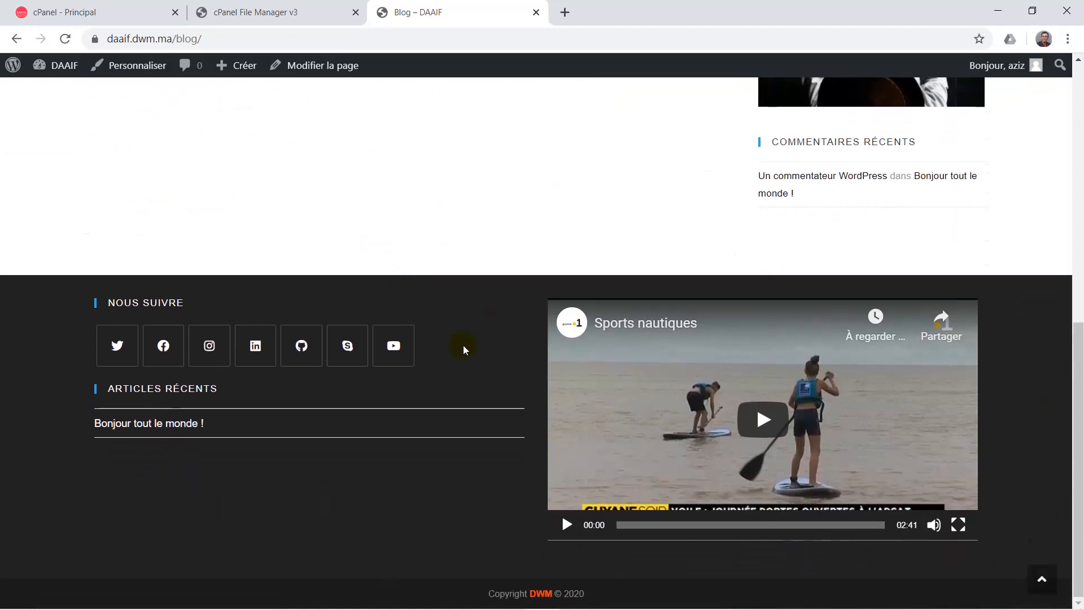
scroll(462, 344, "up", 10)
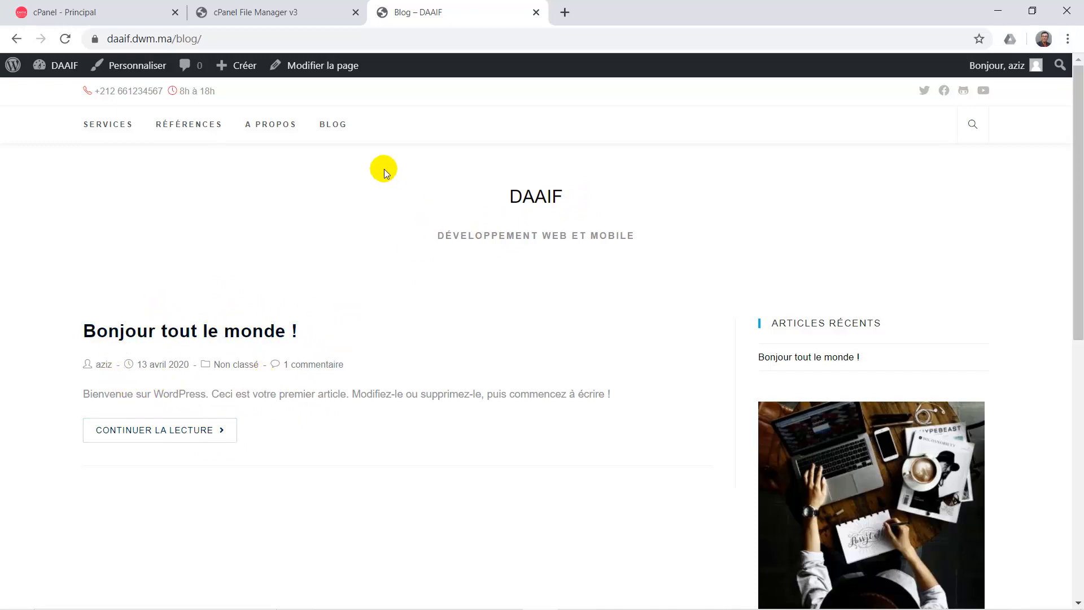
left_click(333, 125)
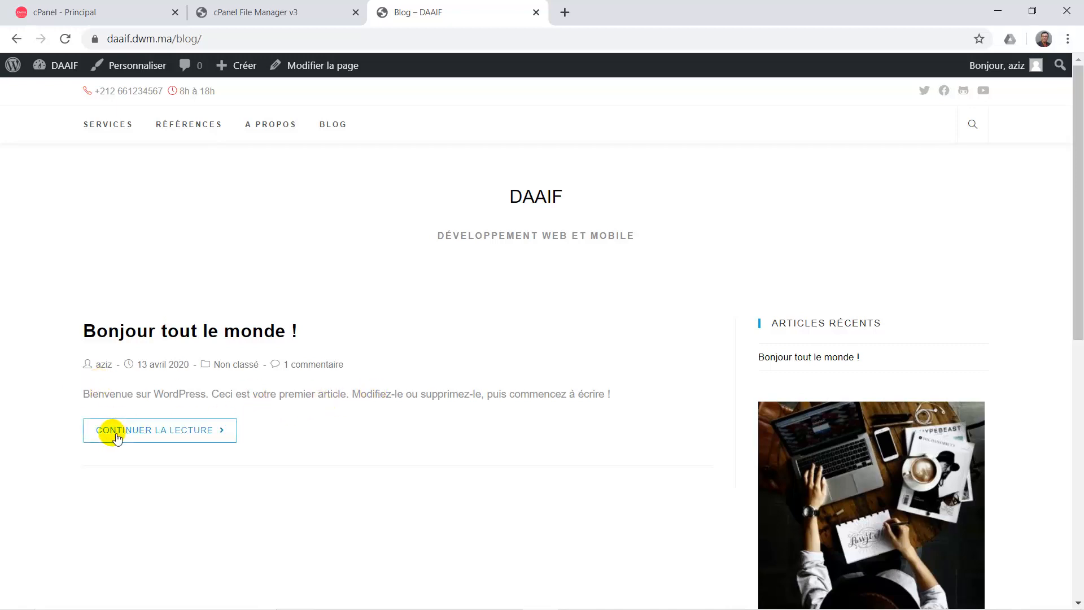
Read the full 'Bonjour tout le monde !' post, then return to BLOG.
left_click(190, 436)
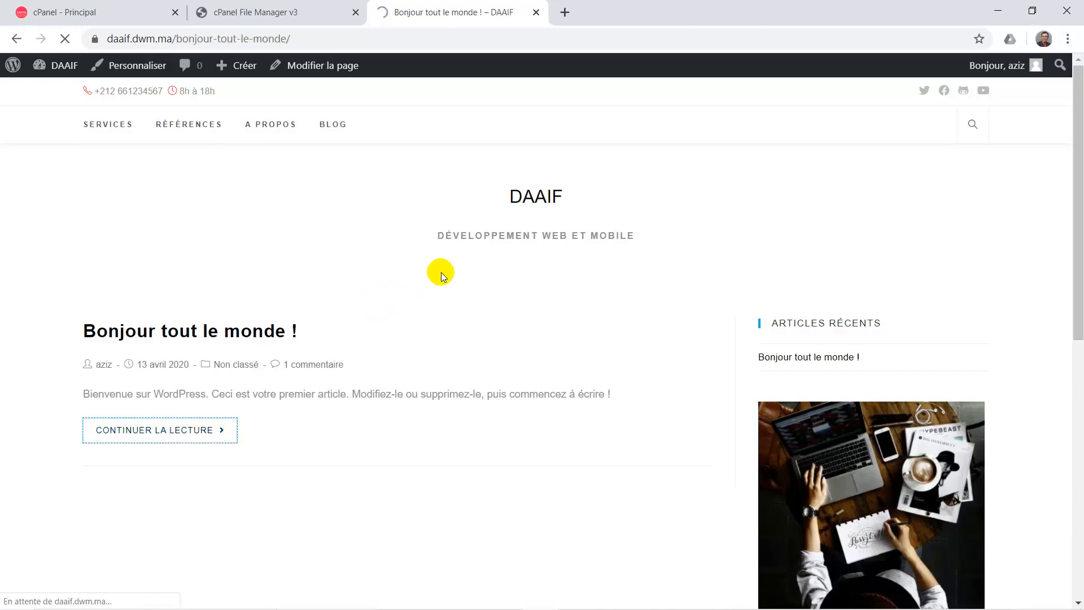
scroll(425, 388, "down", 2)
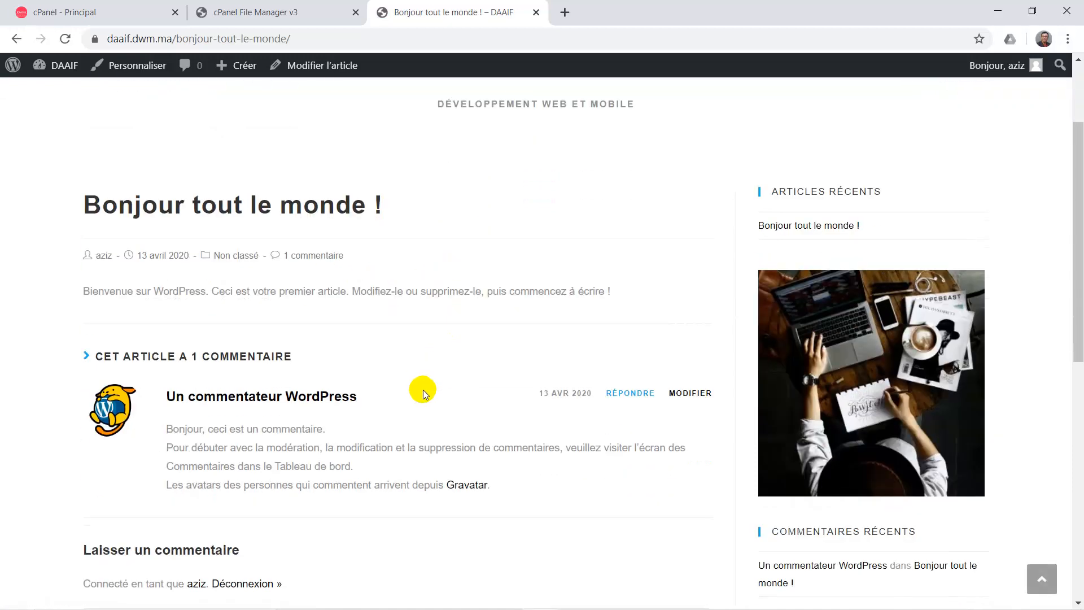
scroll(317, 371, "up", 2)
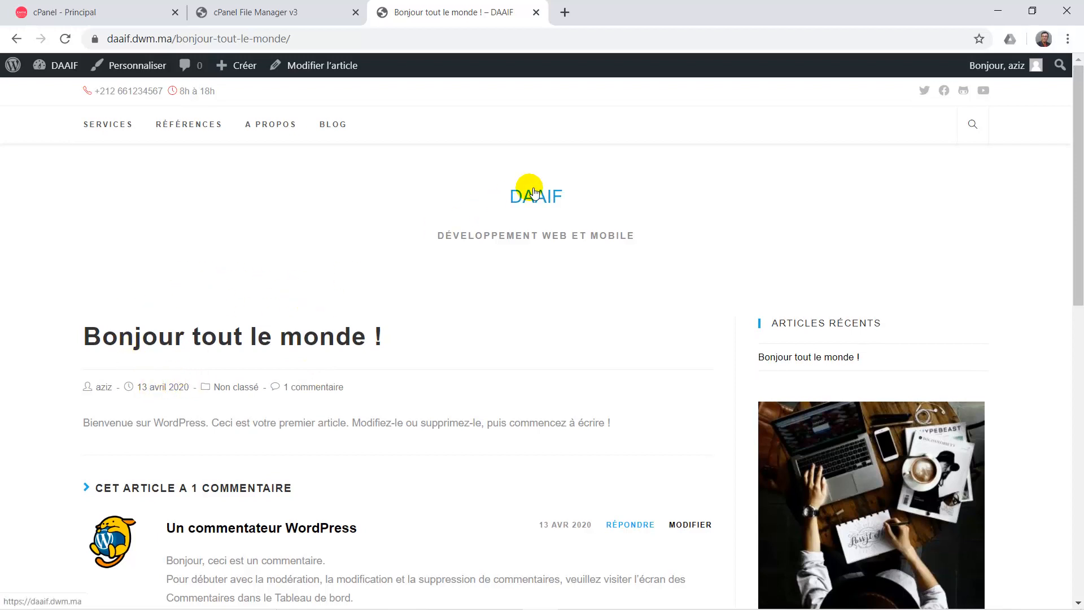
left_click(331, 125)
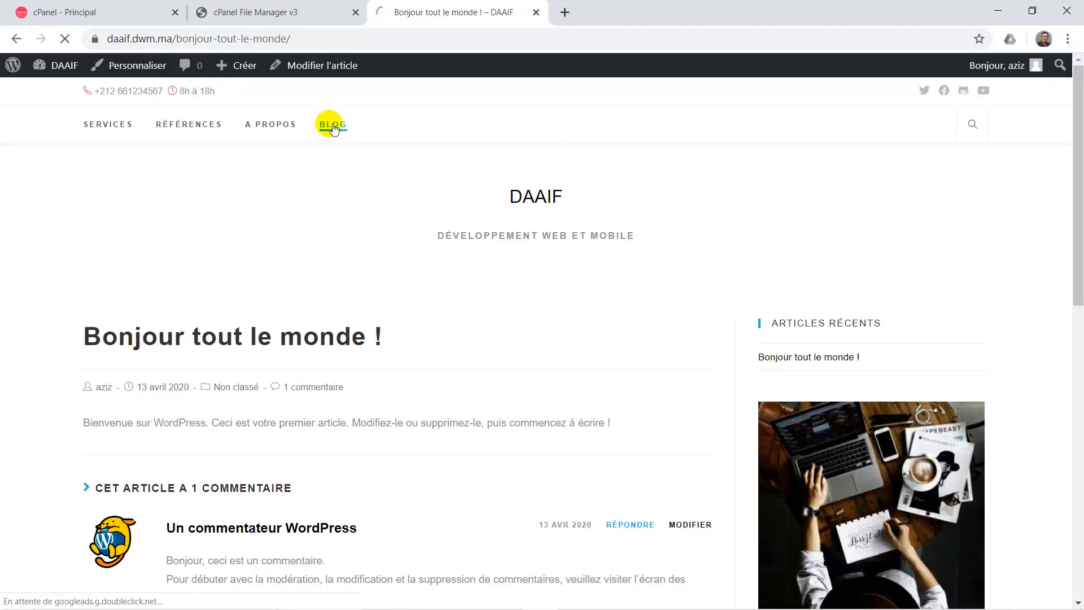
Set the Blog > Entrées du blog layout to Colonne latérale gauche.
left_click(136, 66)
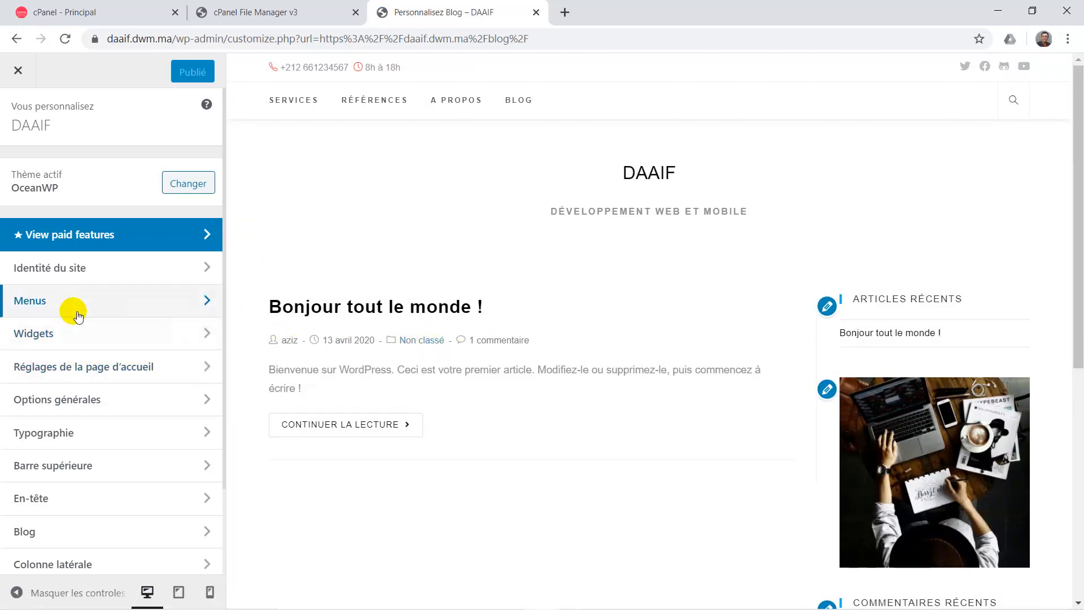
scroll(63, 508, "down", 1)
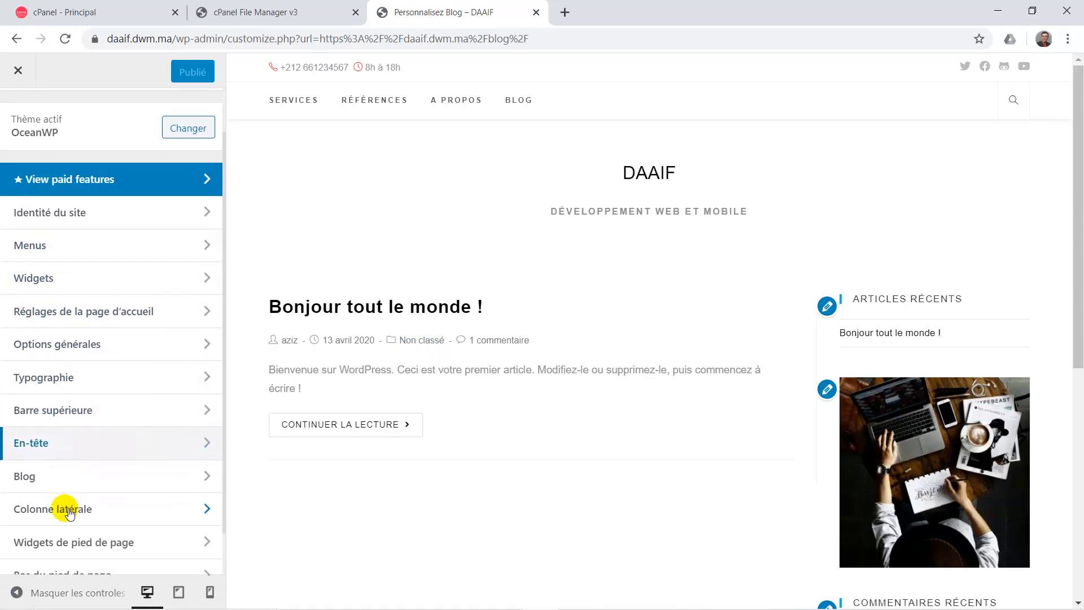
left_click(49, 478)
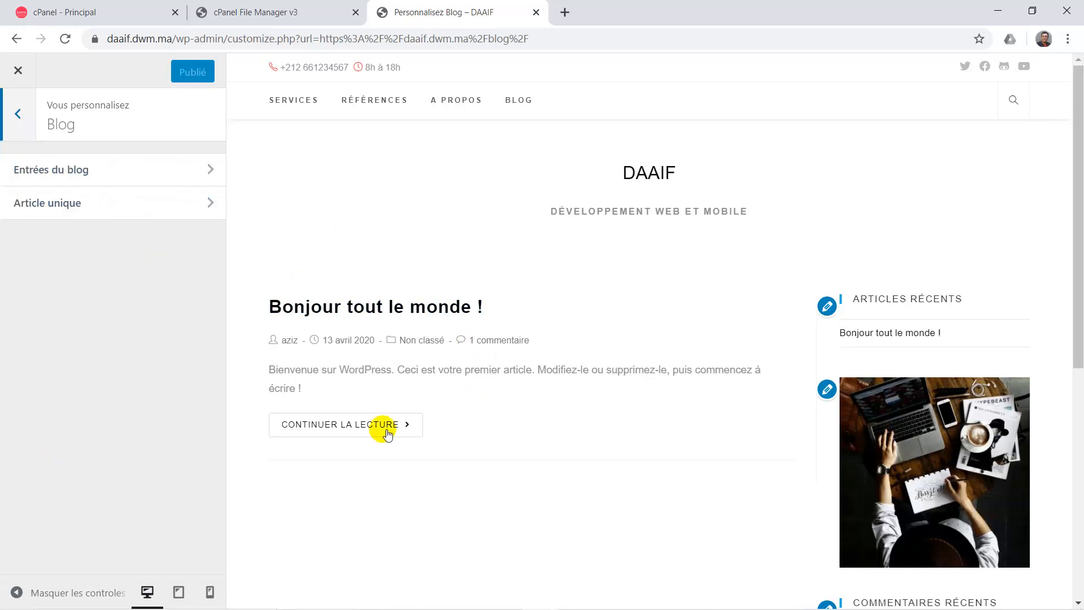
left_click(101, 178)
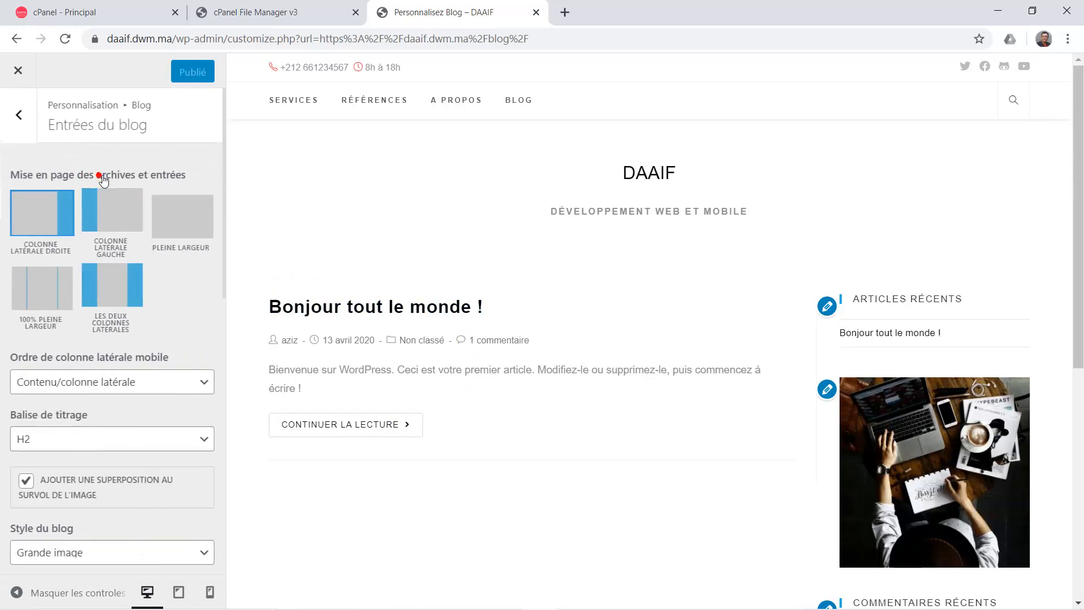
left_click(194, 225)
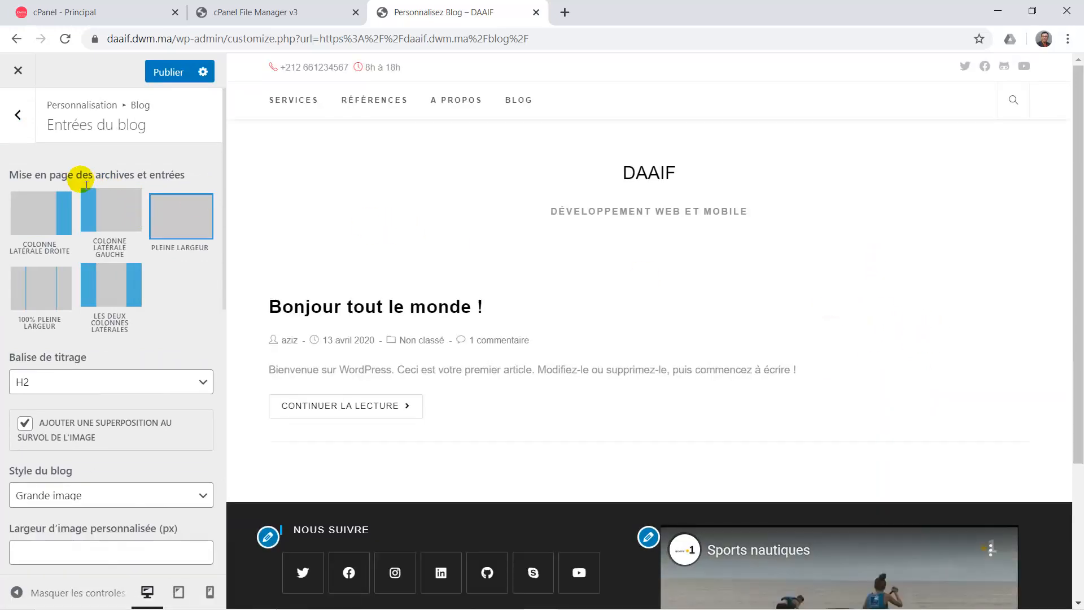
left_click(97, 210)
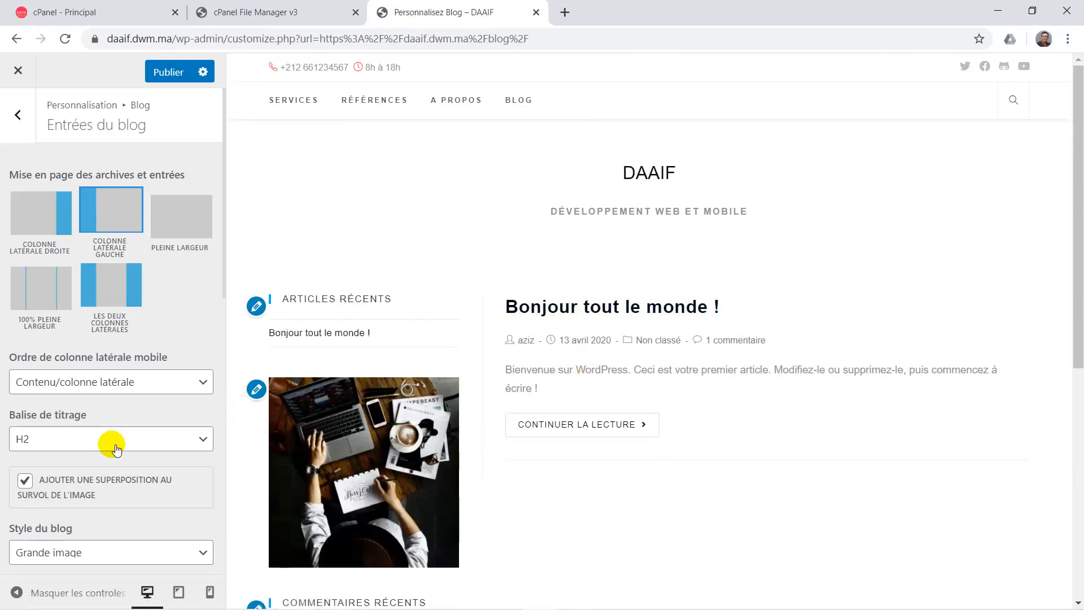
Keep the blog entries pagination style on Standard.
scroll(112, 446, "down", 3)
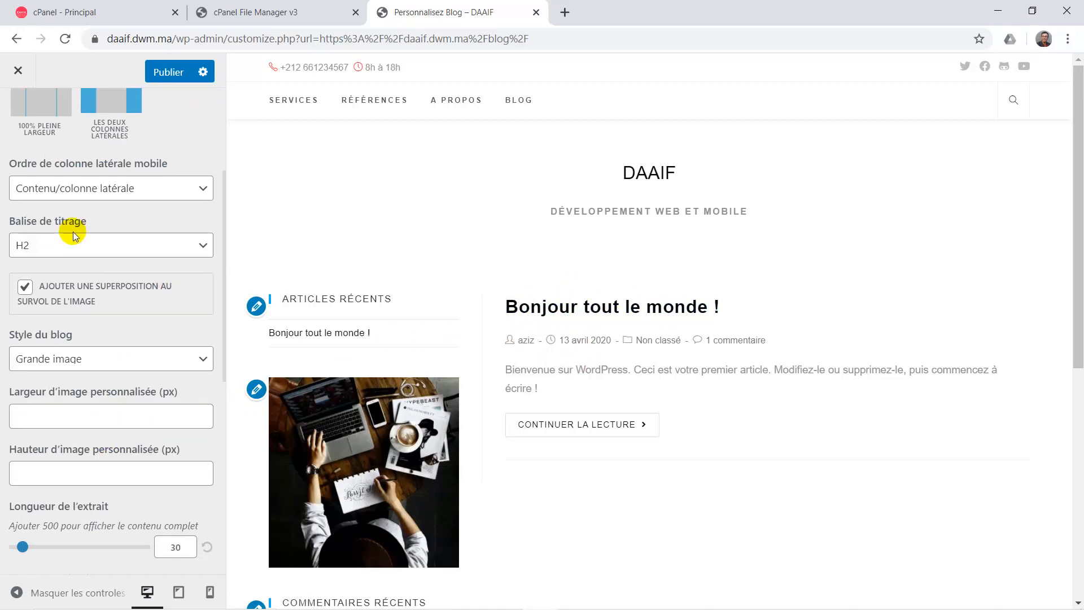
scroll(97, 314, "down", 1)
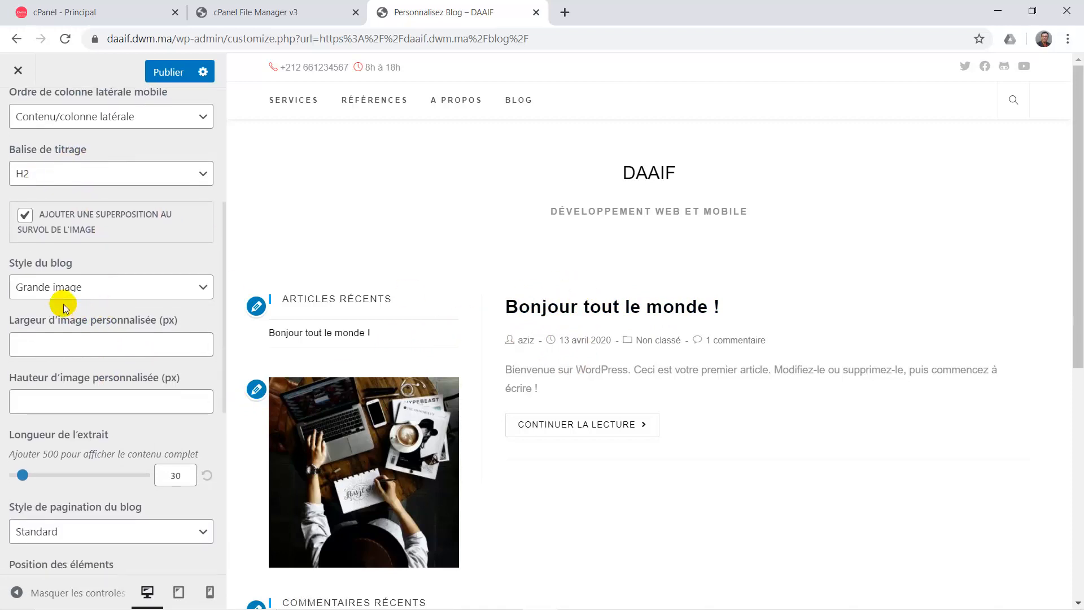
scroll(91, 299, "down", 4)
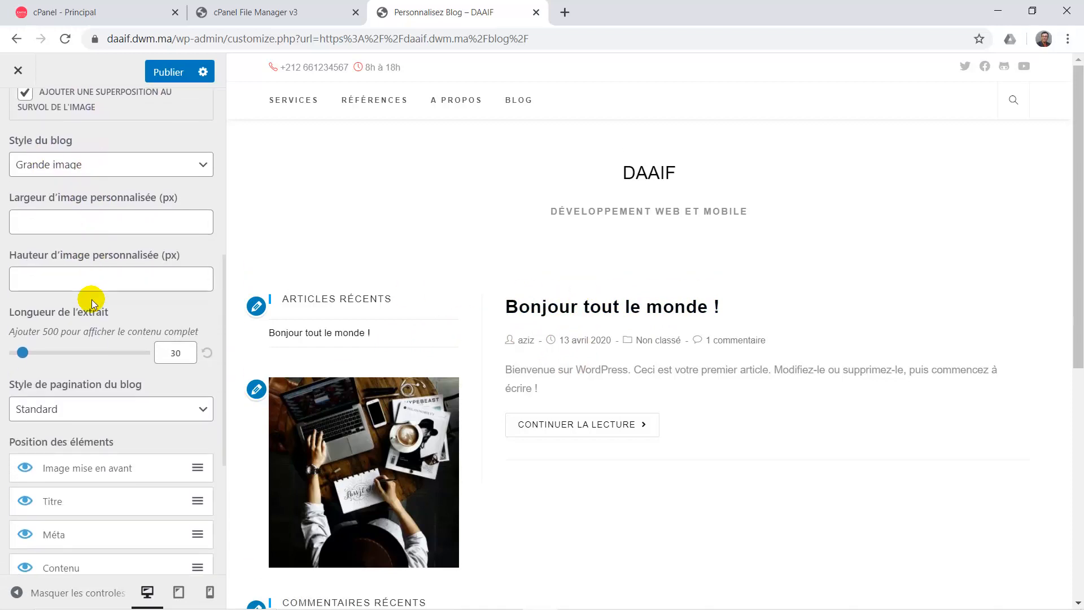
scroll(94, 302, "down", 1)
scroll(95, 302, "up", 1)
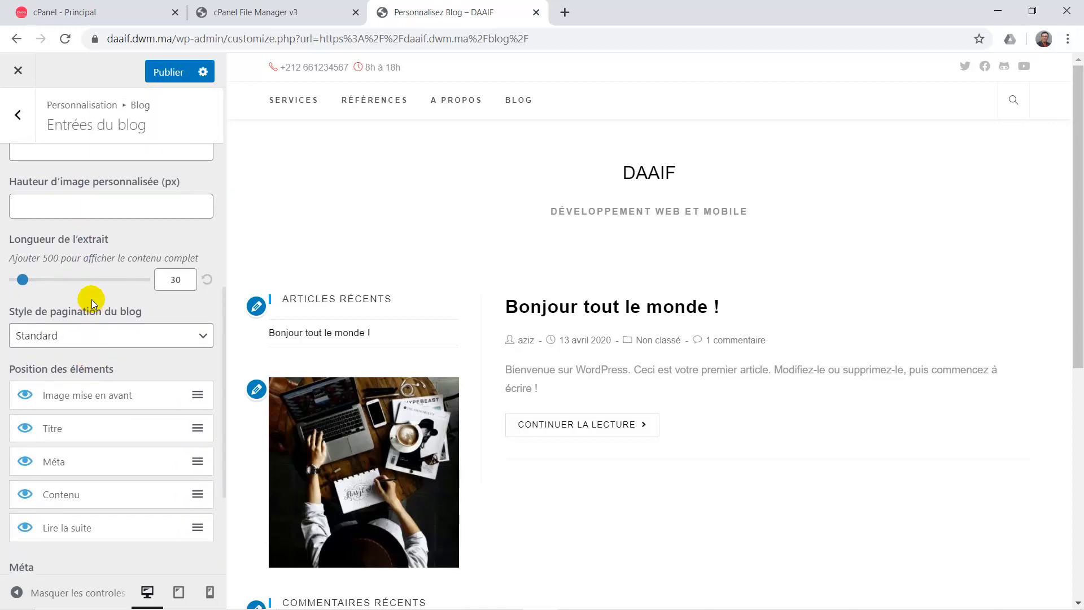
scroll(95, 302, "down", 2)
scroll(92, 299, "down", 1)
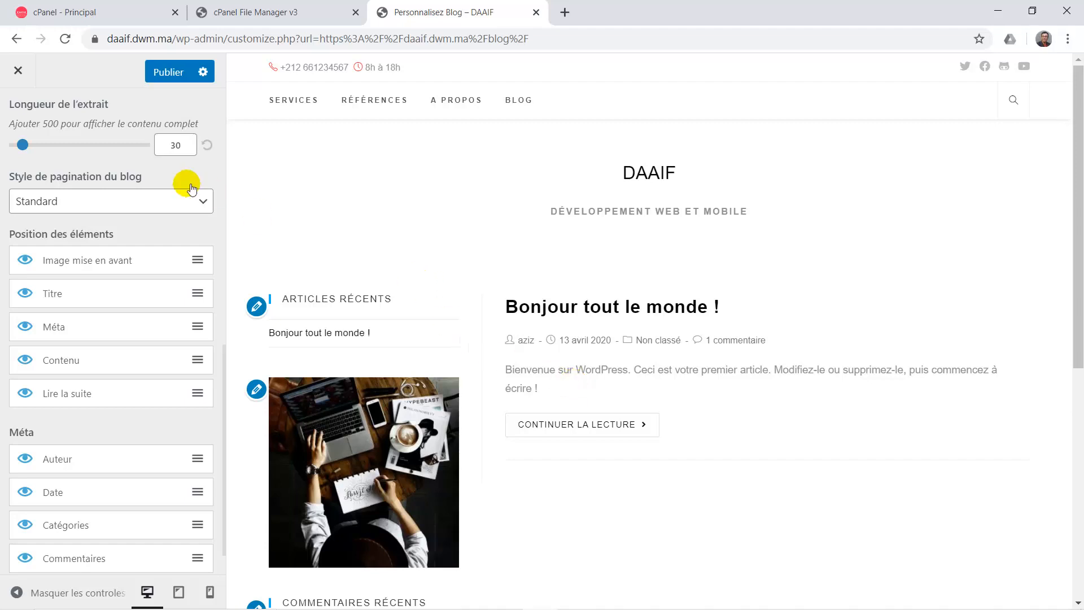
left_click(154, 200)
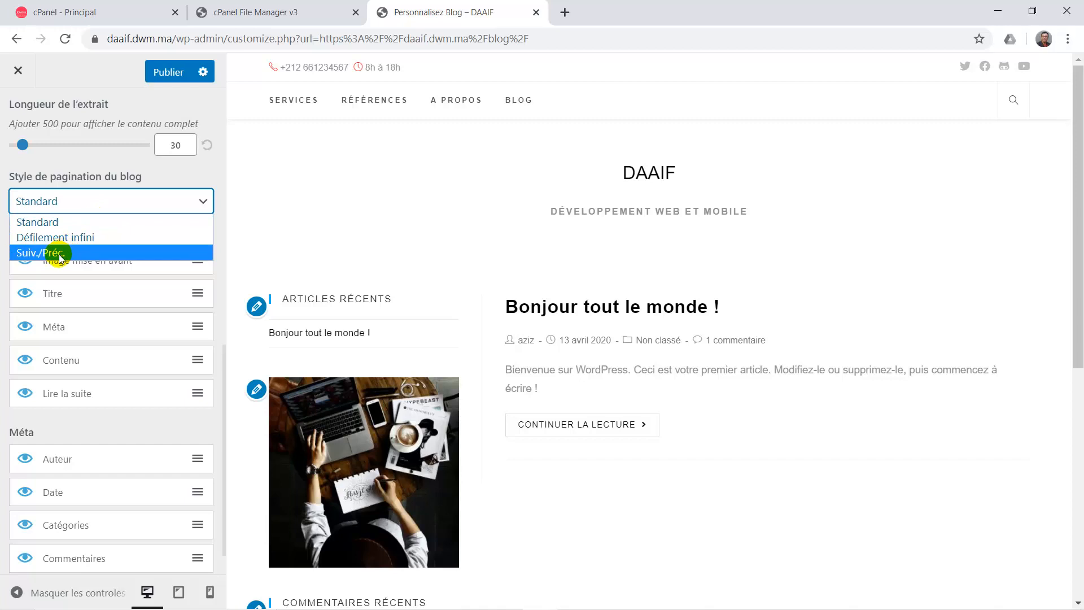
left_click(75, 221)
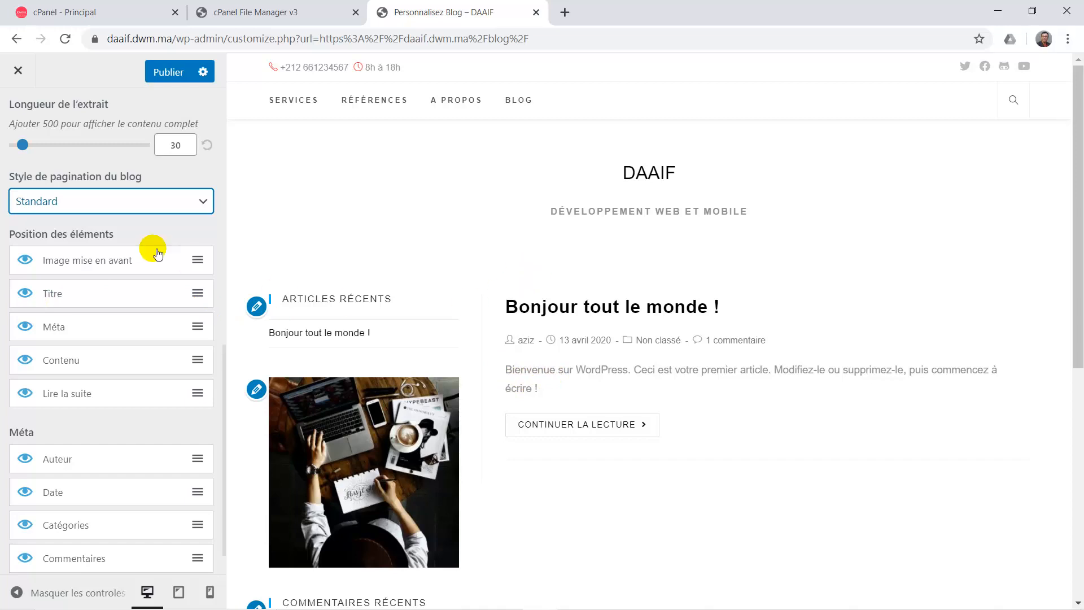
Hide Catégories and Commentaires from blog entry meta, leaving author and date, and publish.
left_click(26, 294)
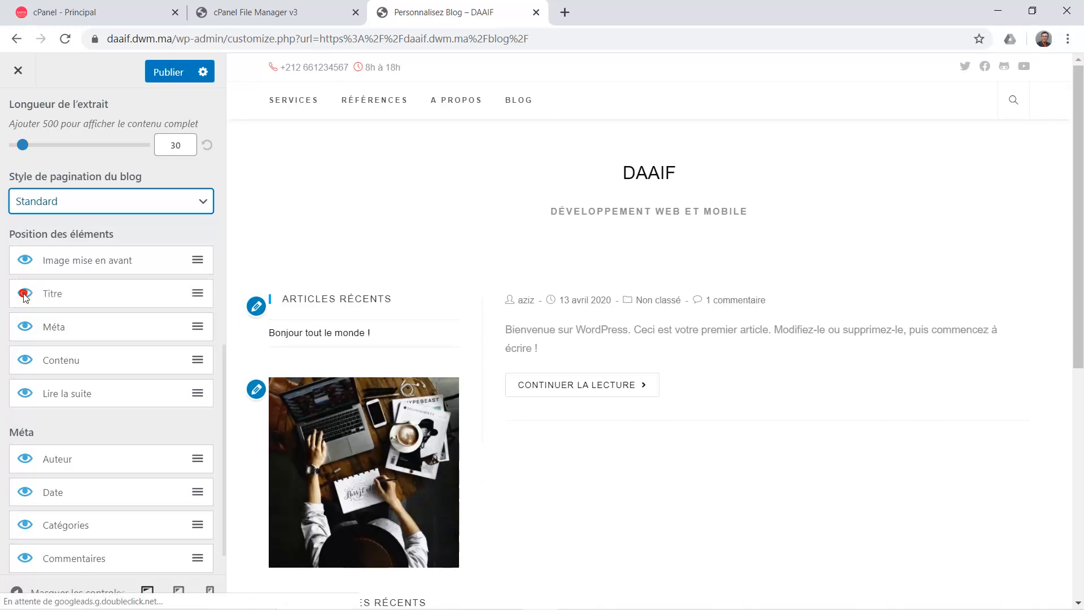
left_click(25, 294)
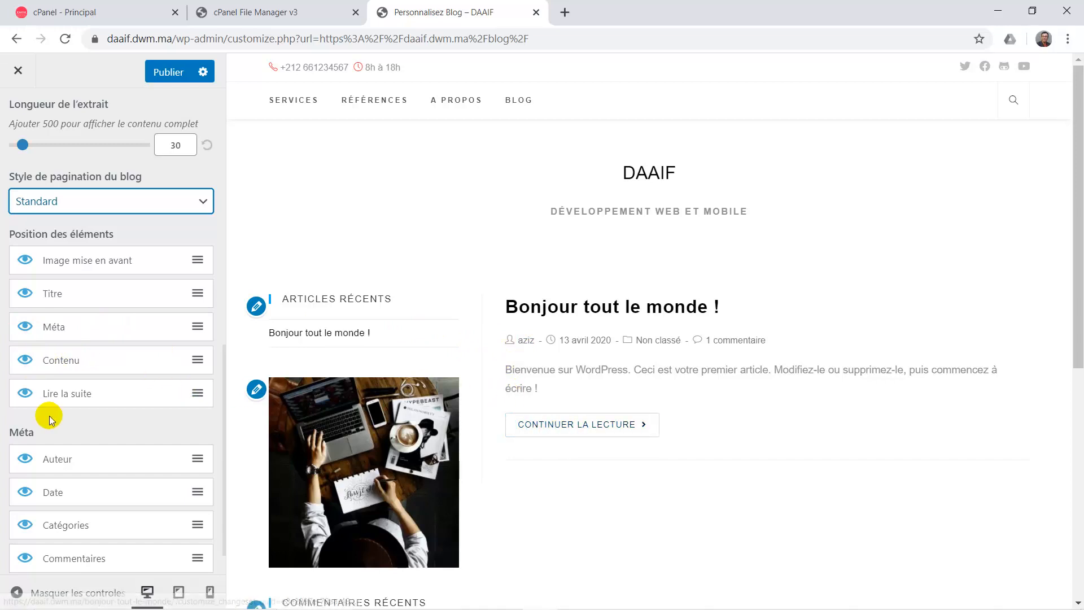
scroll(62, 409, "down", 1)
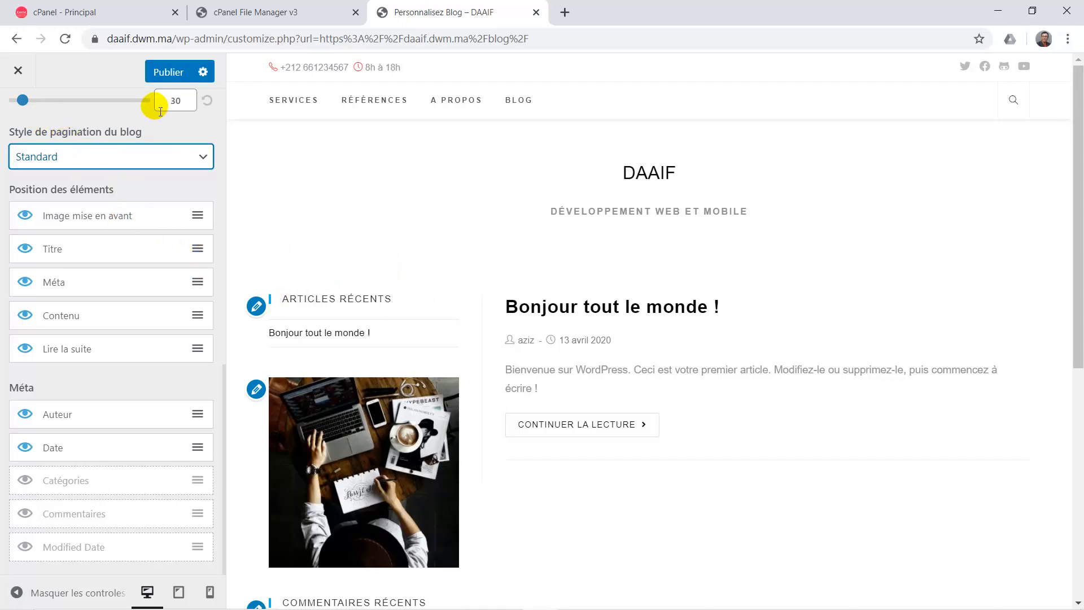
left_click(167, 80)
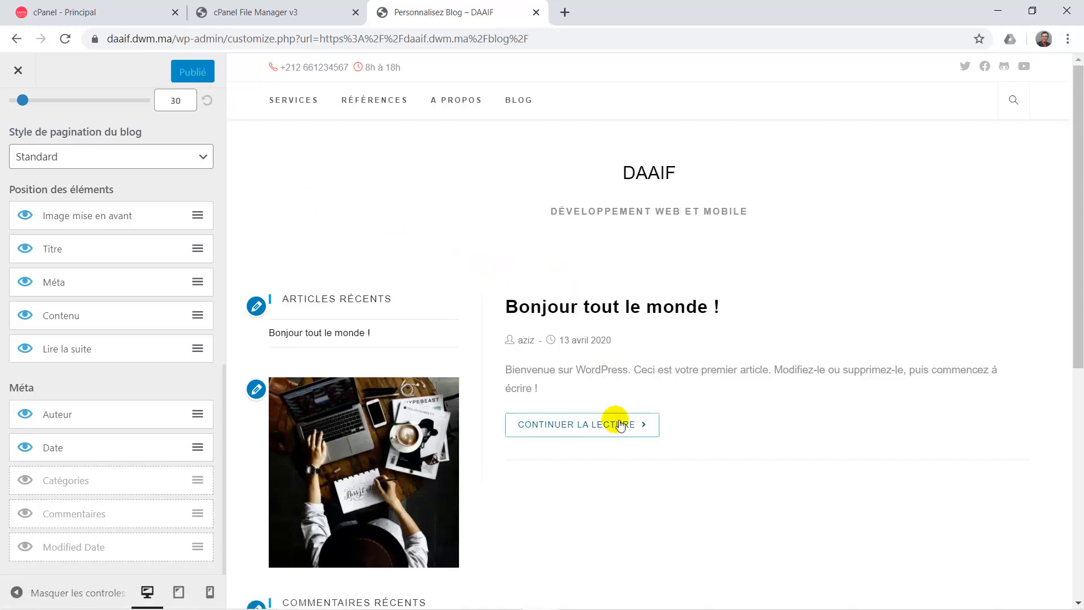
left_click(640, 432)
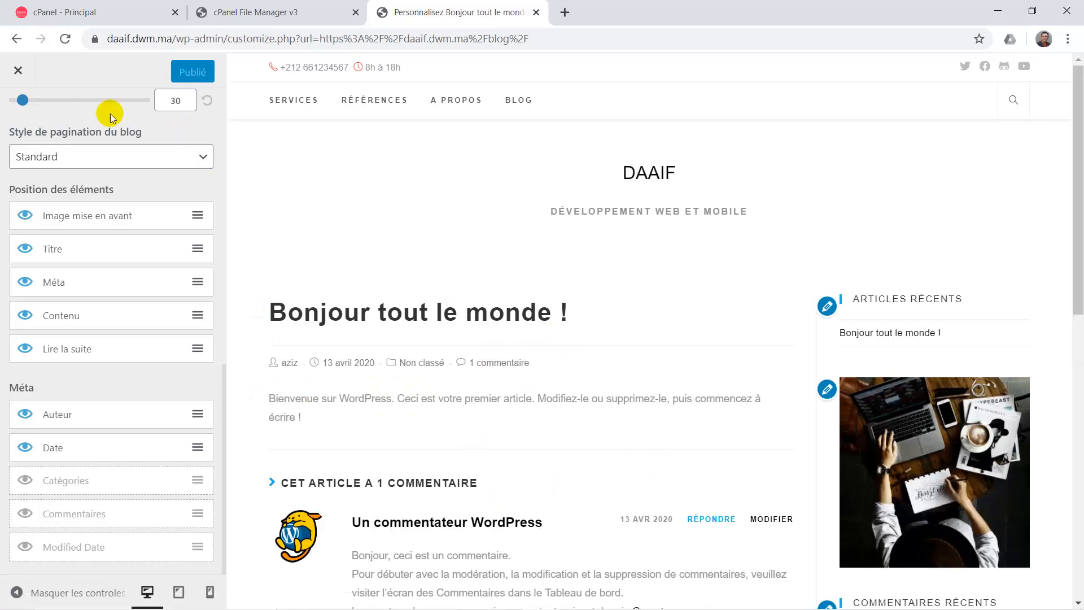
scroll(80, 114, "up", 10)
left_click(14, 135)
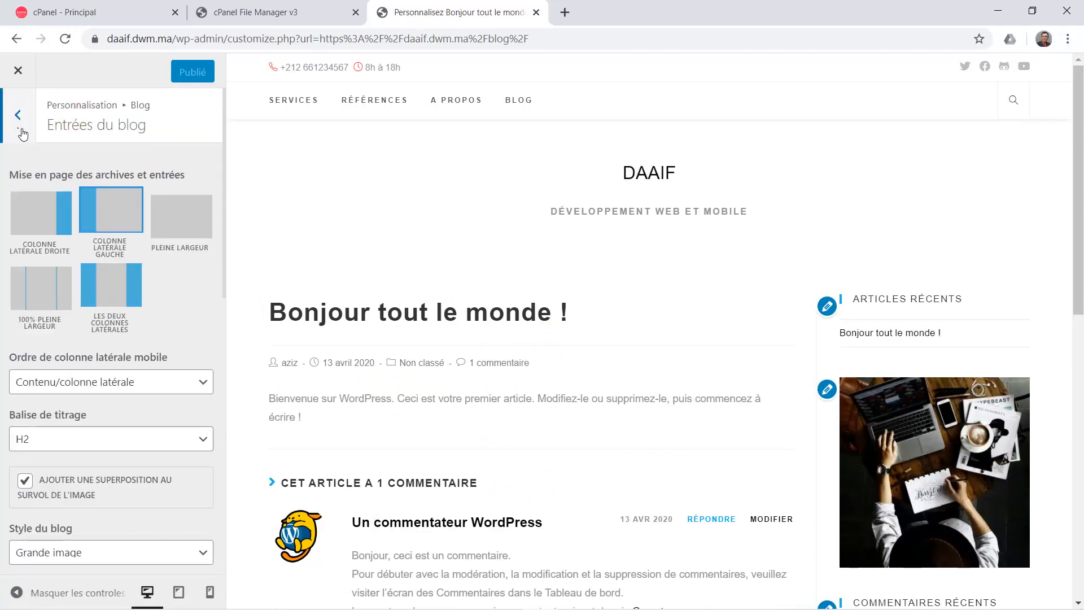
left_click(66, 205)
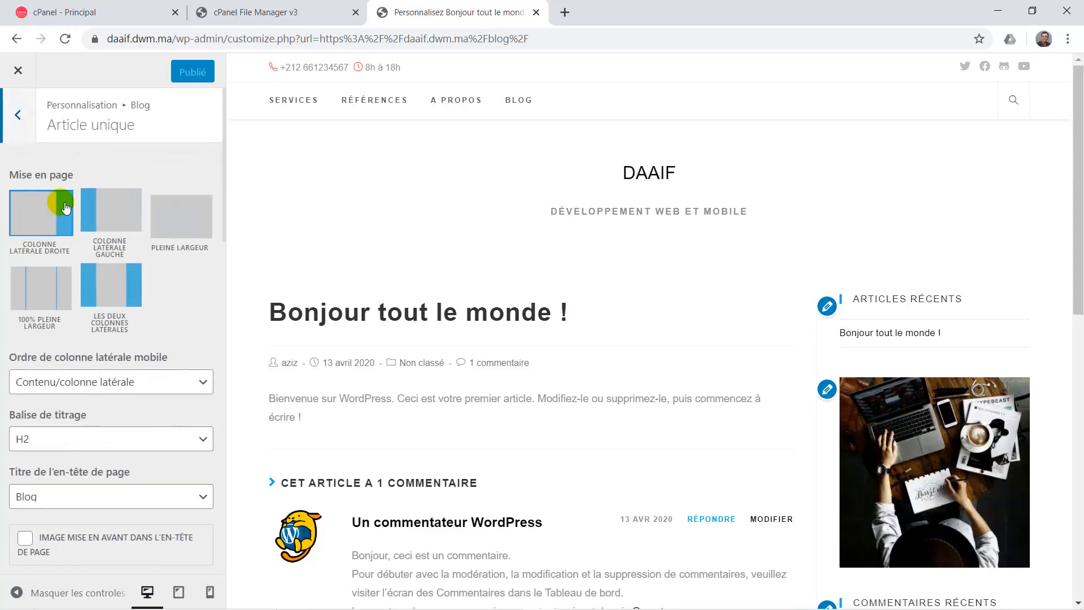
scroll(436, 443, "down", 6)
scroll(435, 443, "up", 3)
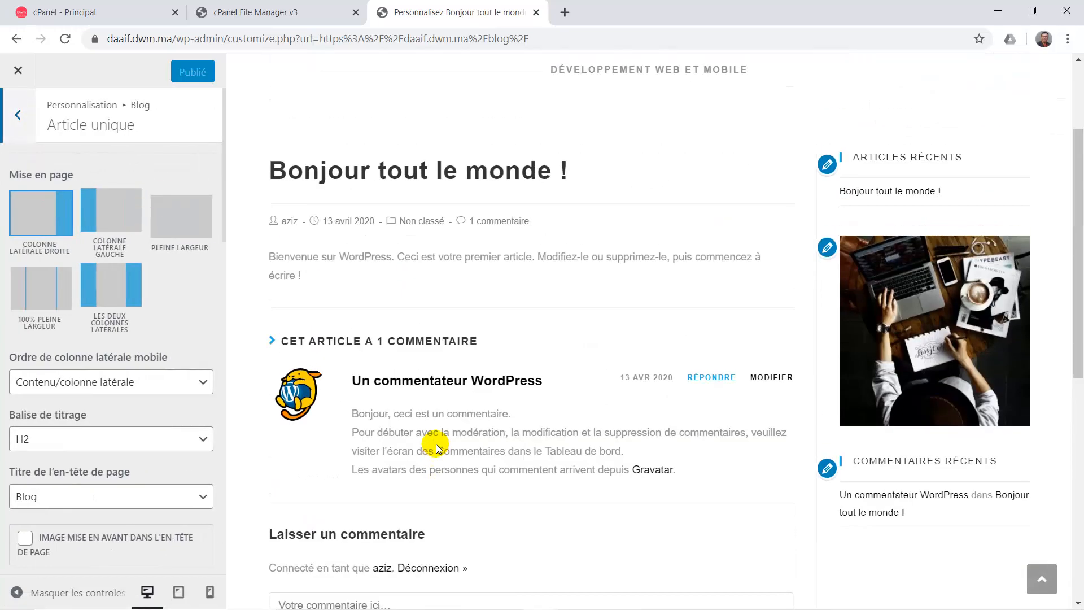
scroll(436, 444, "down", 4)
scroll(436, 443, "up", 4)
scroll(436, 444, "down", 2)
scroll(436, 443, "up", 3)
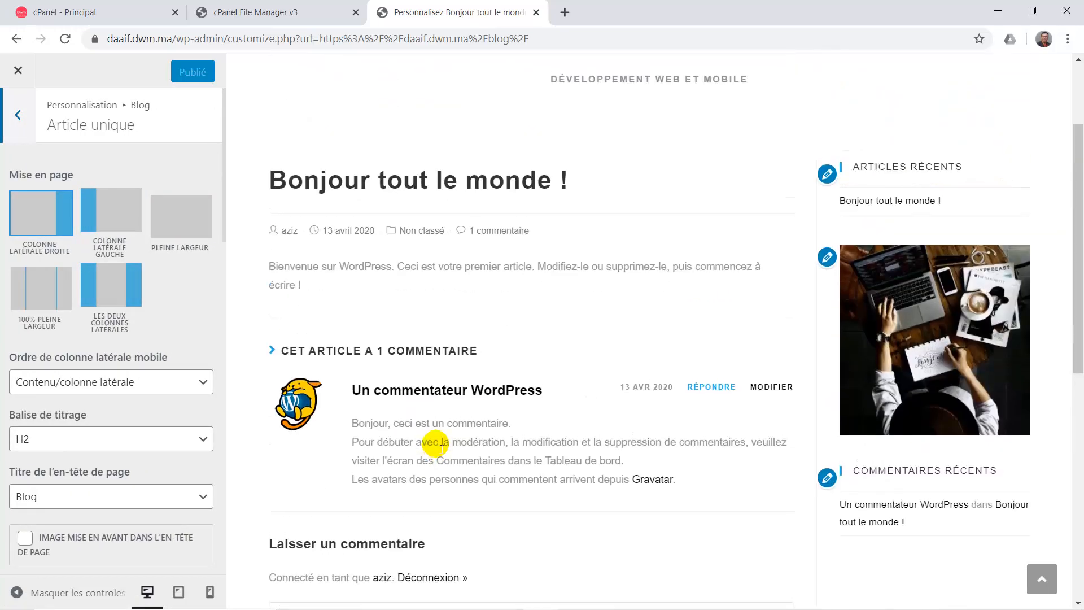
scroll(116, 473, "down", 1)
scroll(115, 473, "down", 4)
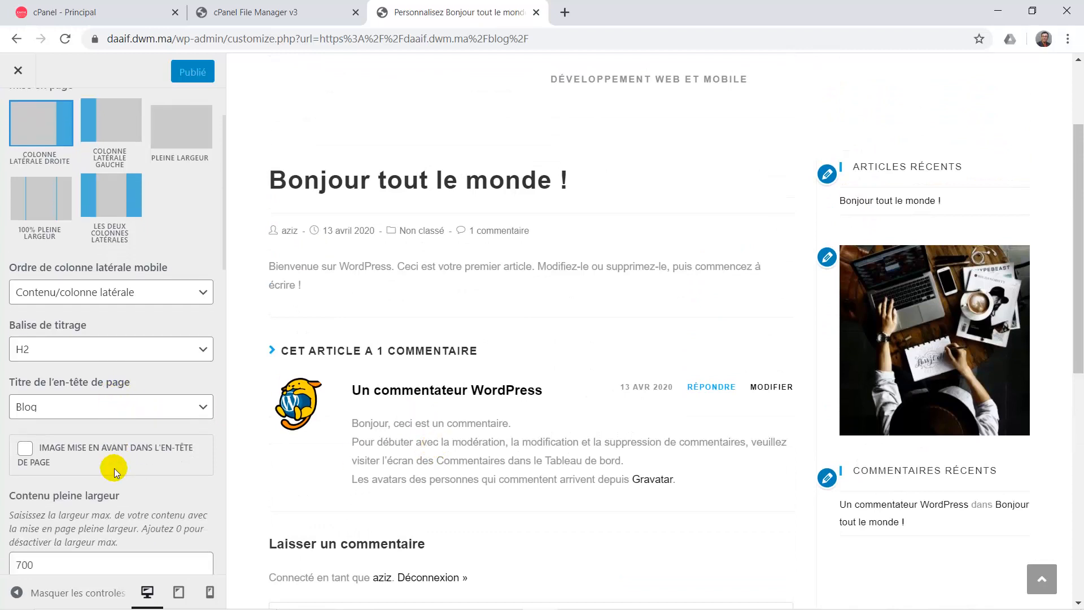
scroll(119, 473, "down", 3)
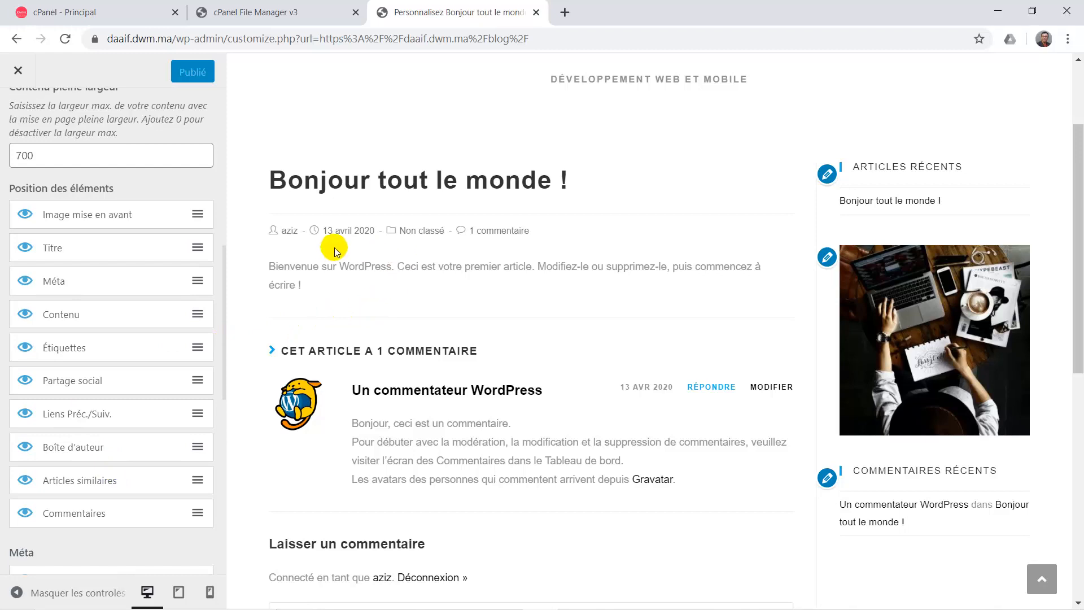
scroll(406, 380, "down", 2)
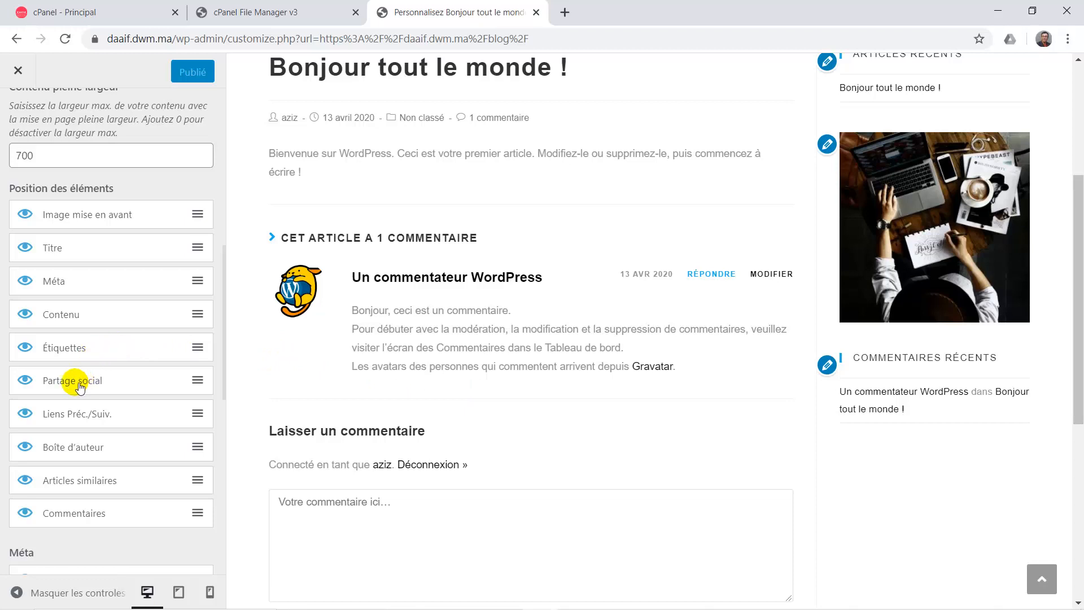
scroll(92, 423, "down", 1)
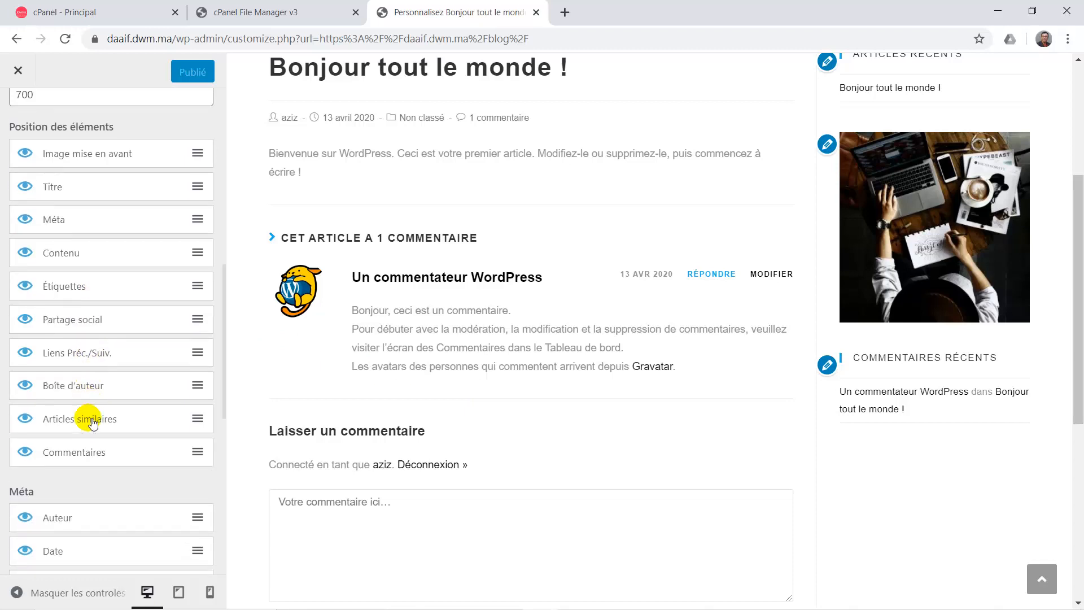
scroll(93, 423, "down", 2)
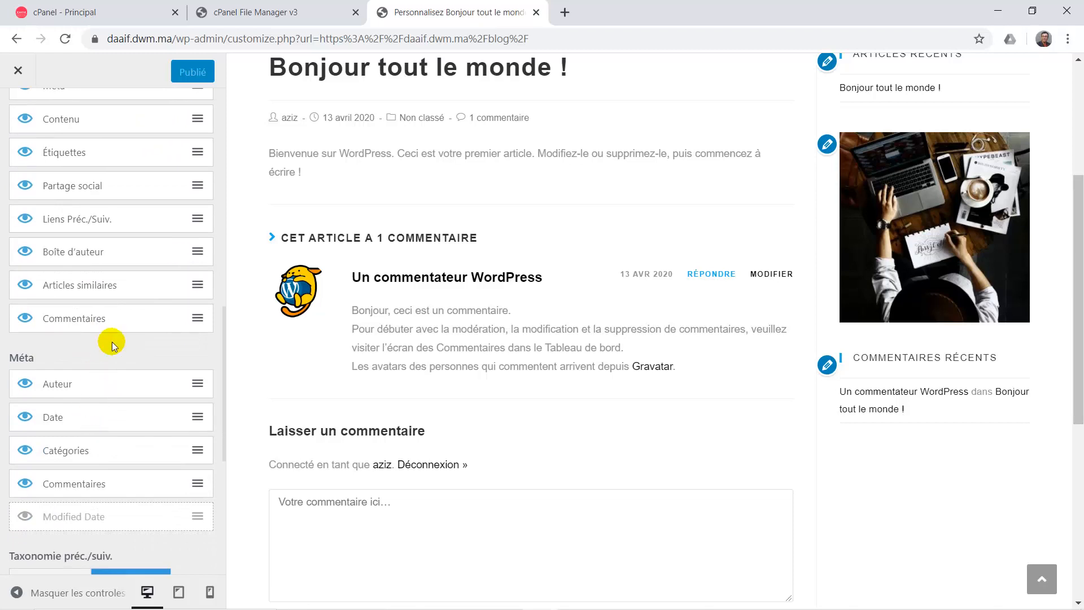
scroll(53, 305, "up", 2)
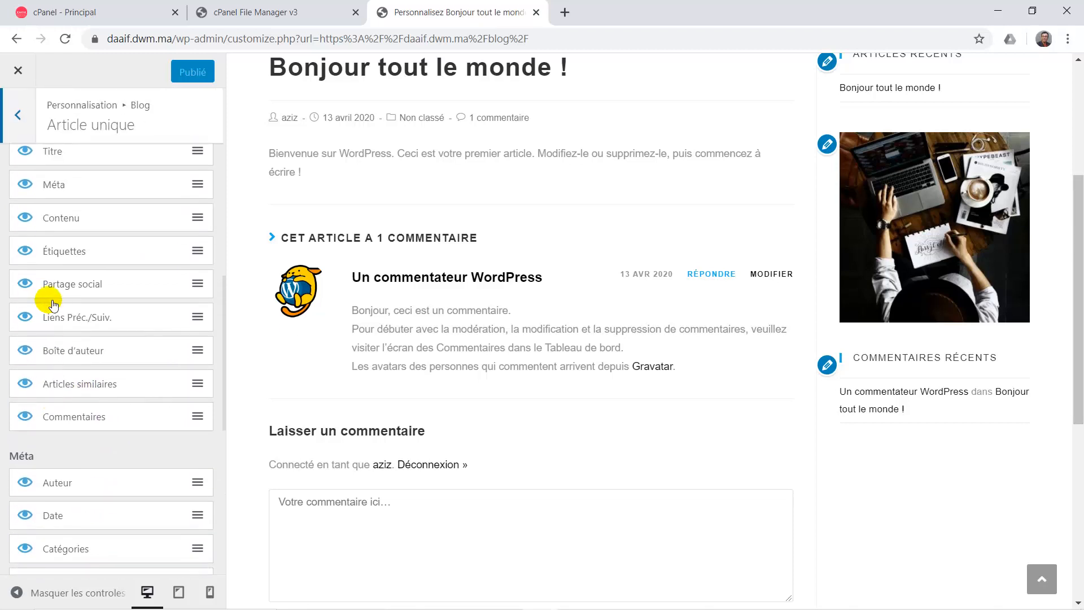
right_click(49, 300)
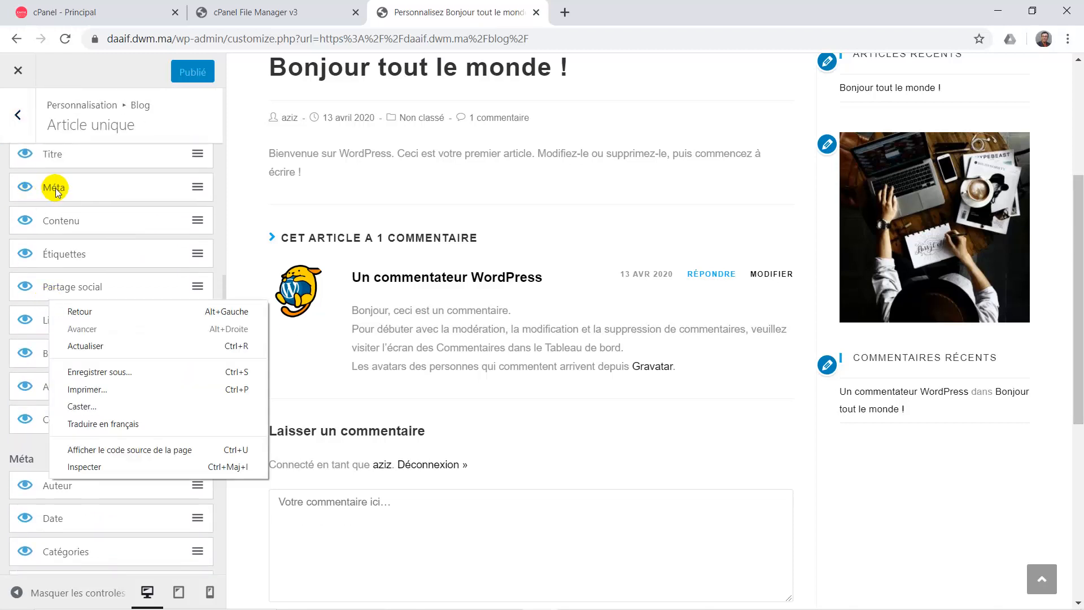
scroll(35, 347, "down", 1)
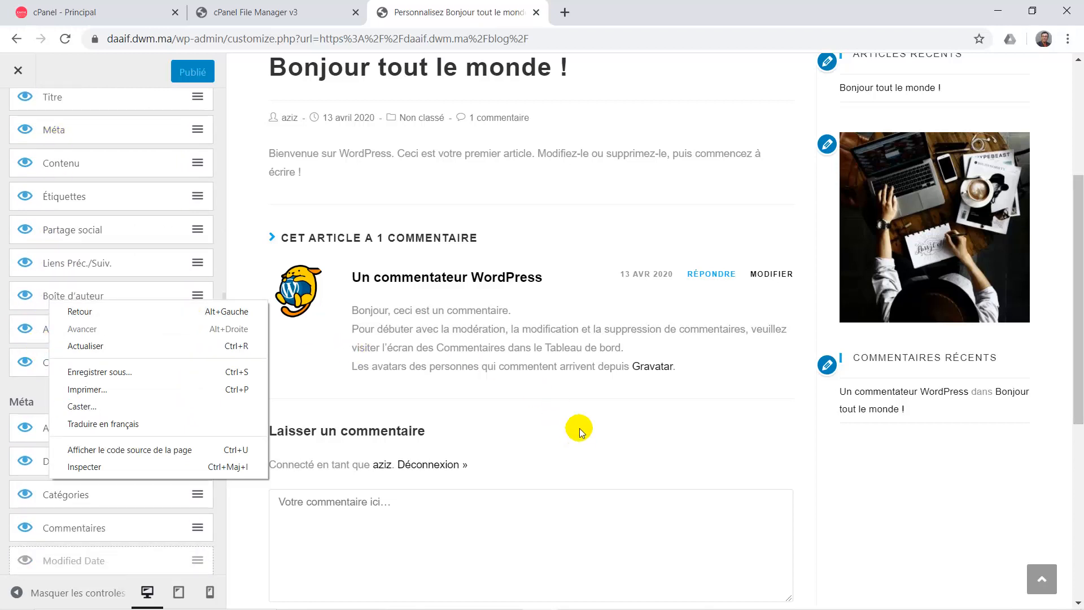
scroll(521, 294, "up", 2)
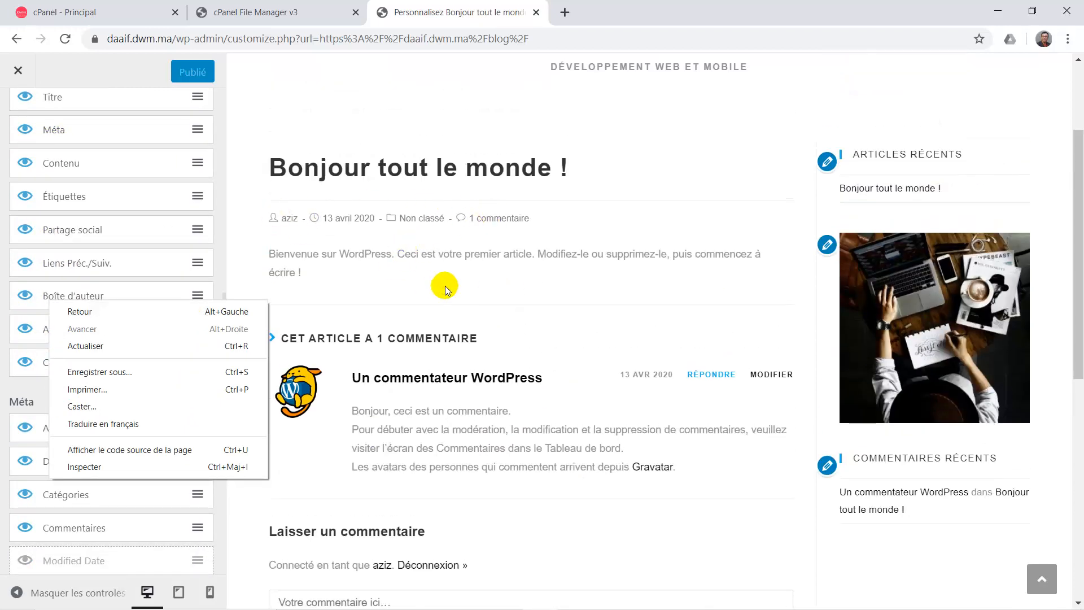
left_click(445, 286)
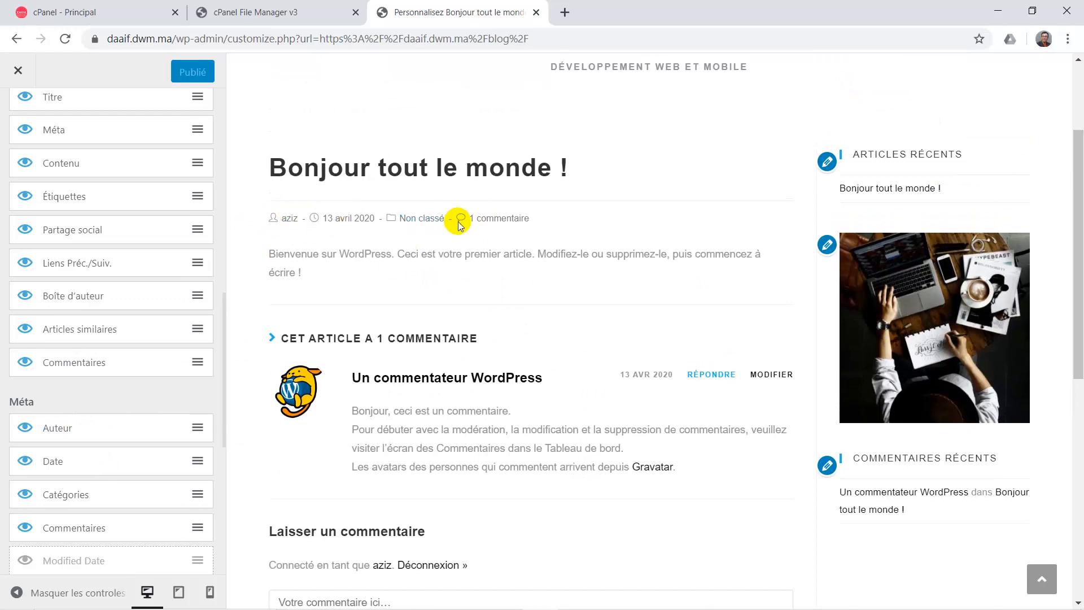
scroll(136, 429, "down", 1)
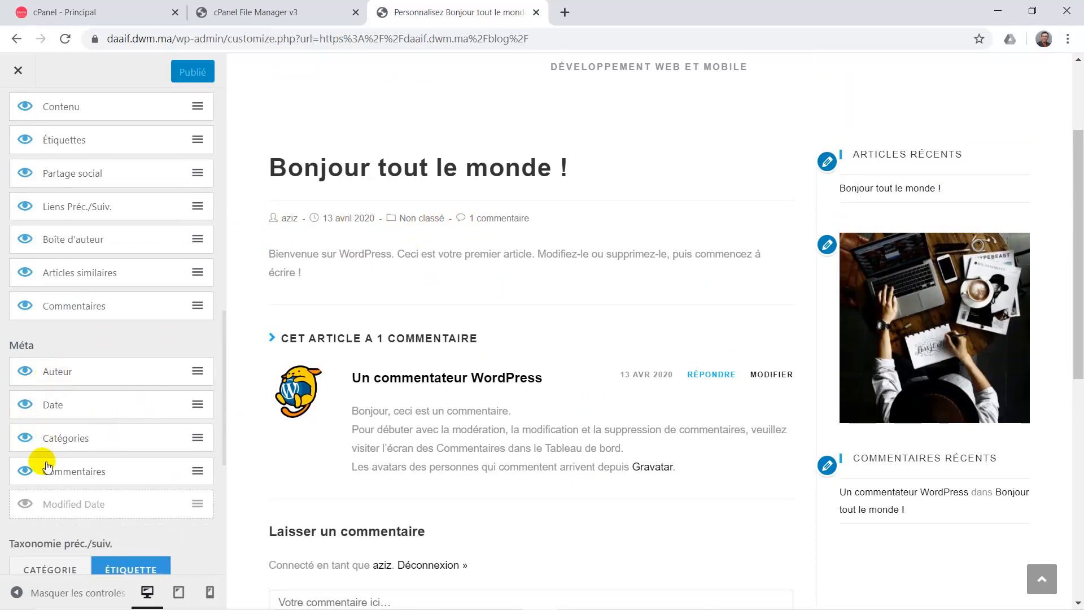
scroll(84, 485, "down", 3)
scroll(85, 485, "down", 4)
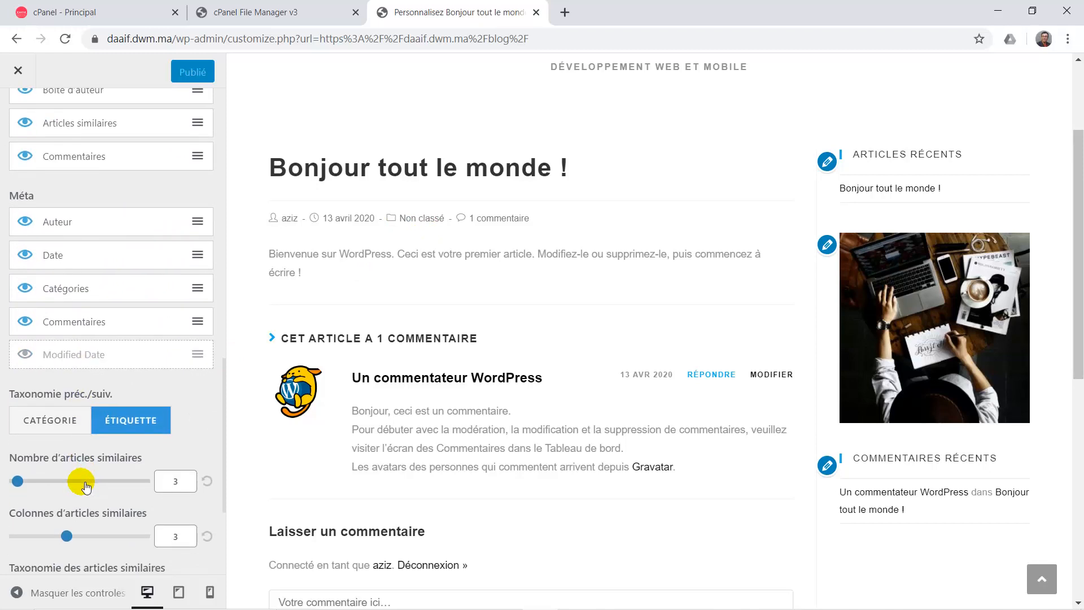
scroll(85, 485, "down", 1)
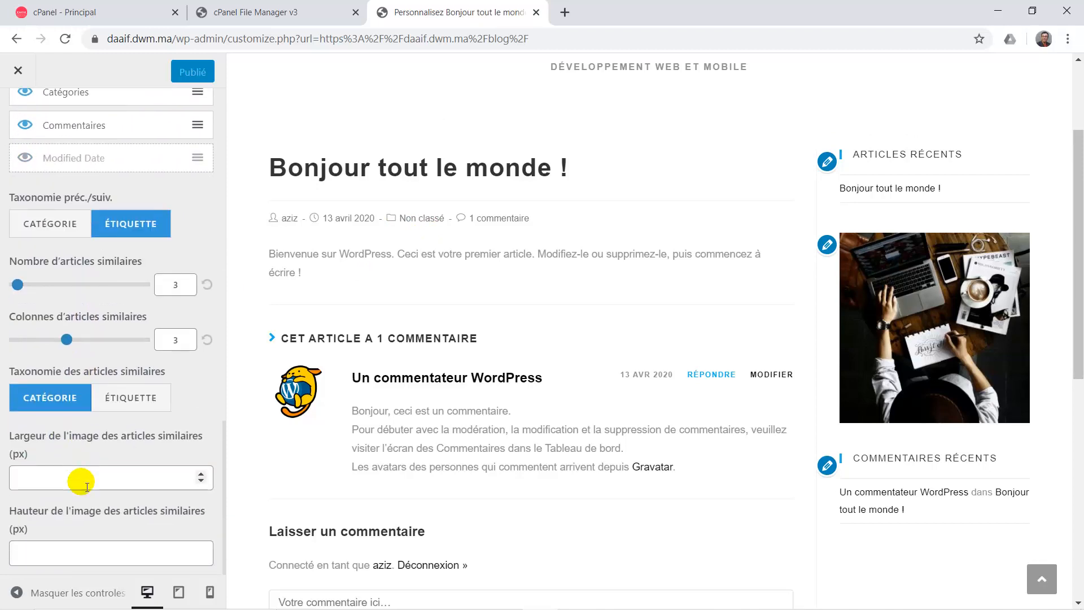
scroll(85, 484, "up", 15)
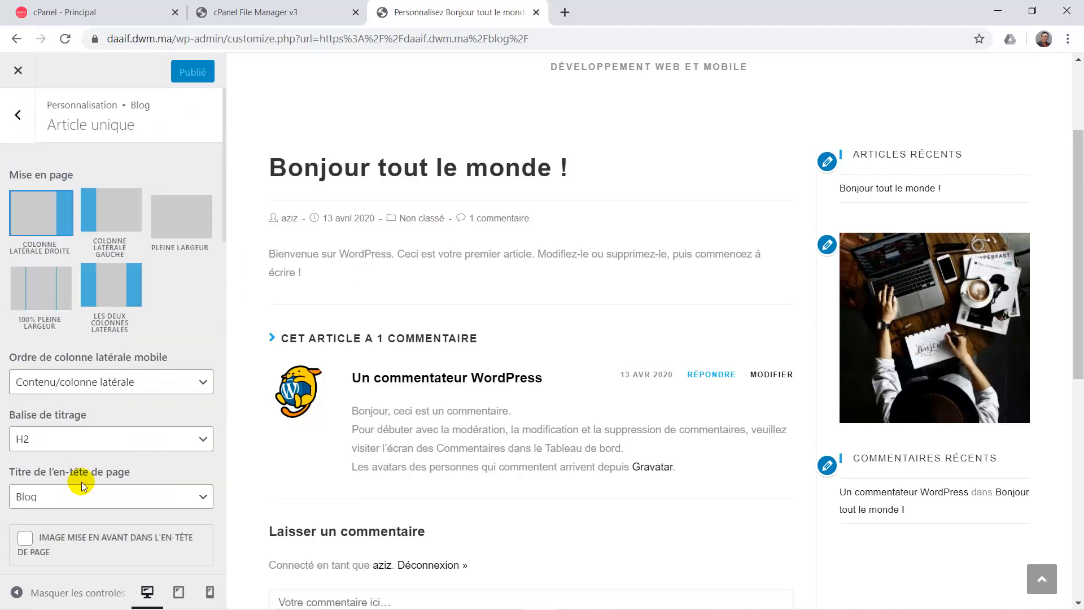
Close the Customizer and go to the DAAIF site's home page.
left_click(19, 115)
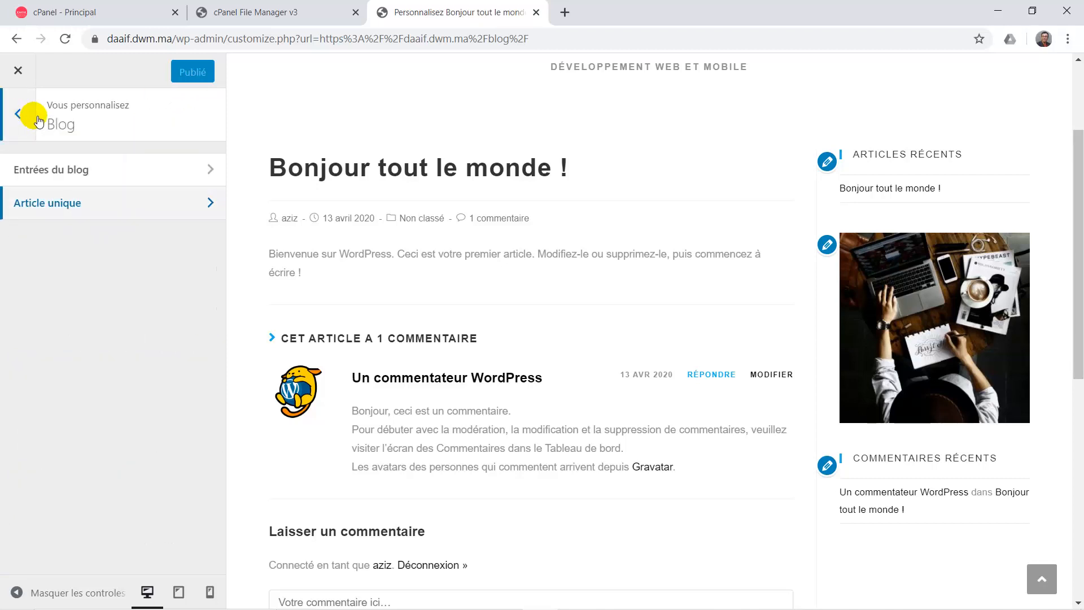
left_click(22, 119)
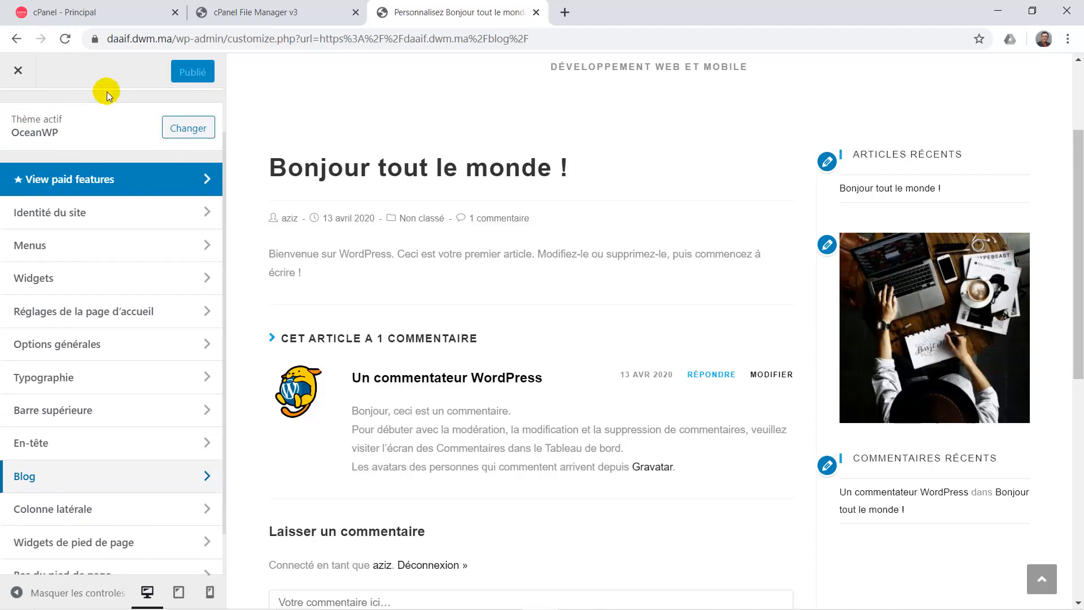
left_click(18, 70)
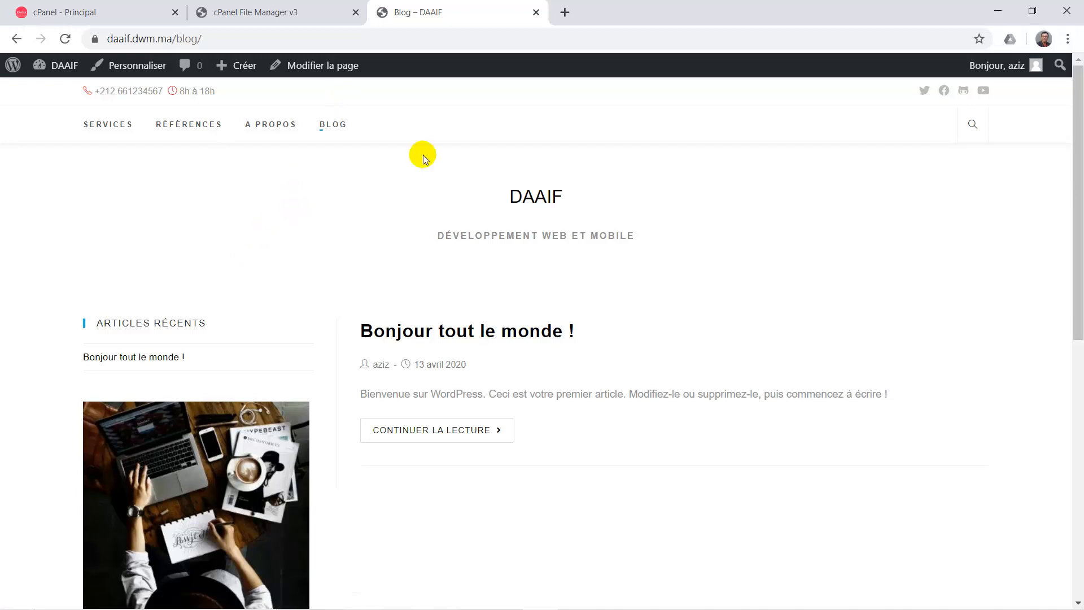
left_click(536, 198)
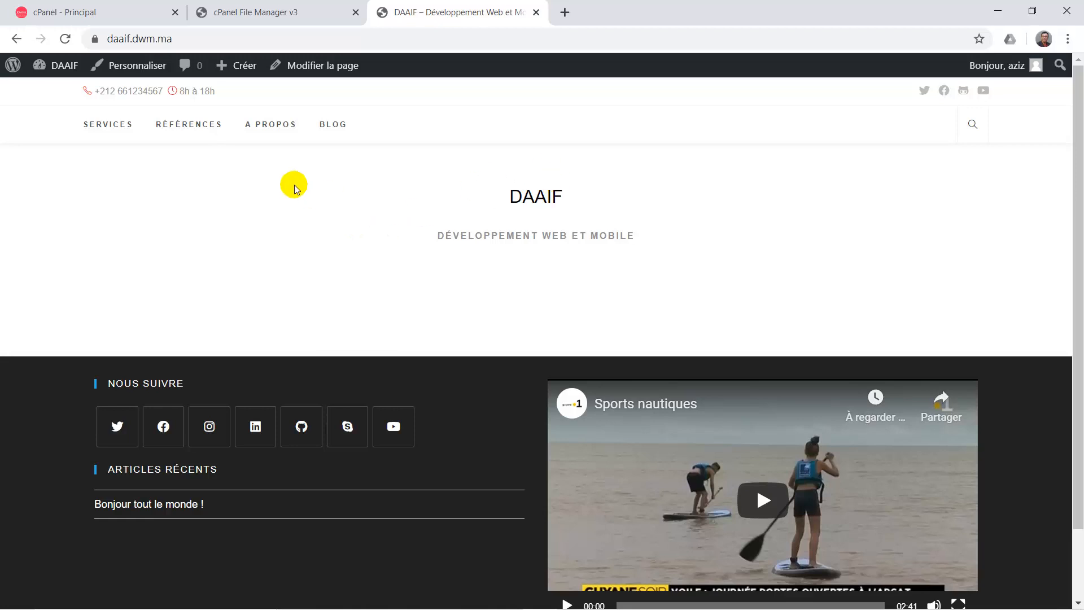
Open RÉFÉRENCES and scroll to the footer to verify the orange-red Copyright DWM © 2020.
left_click(195, 130)
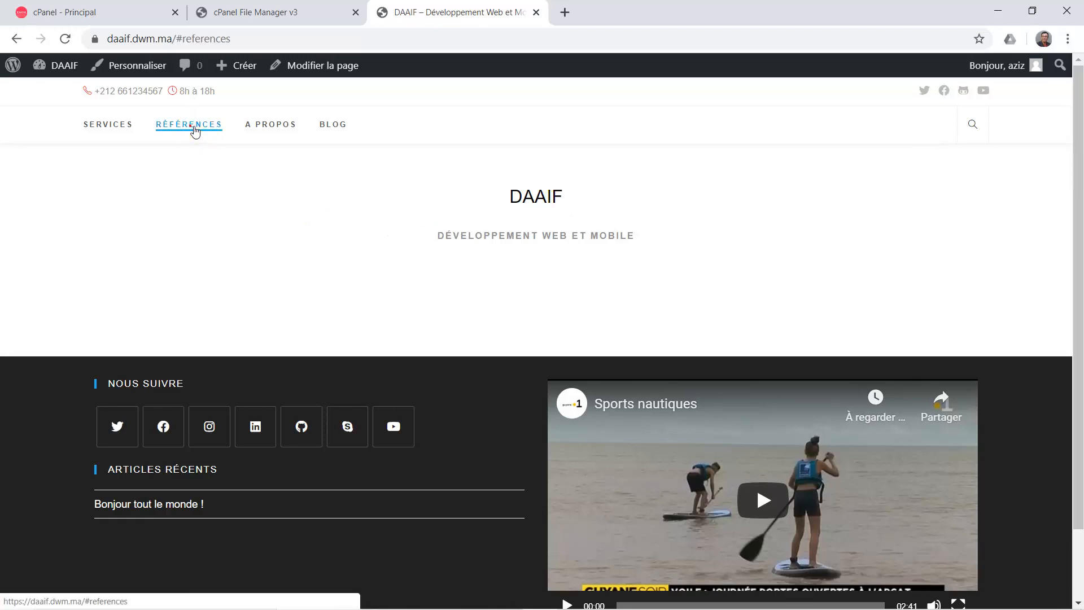
scroll(240, 280, "down", 2)
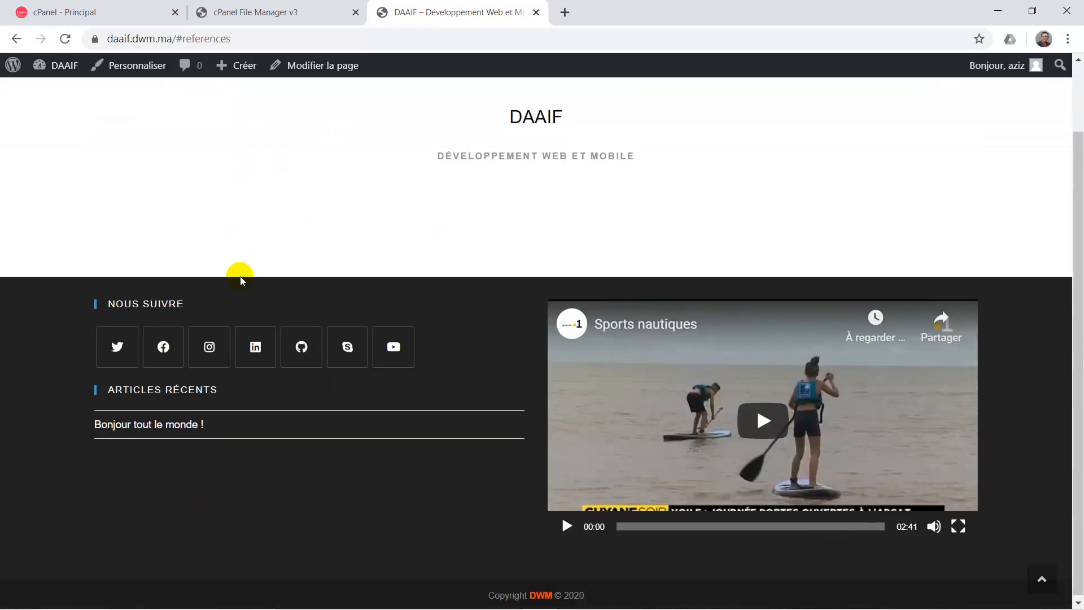
scroll(240, 281, "up", 2)
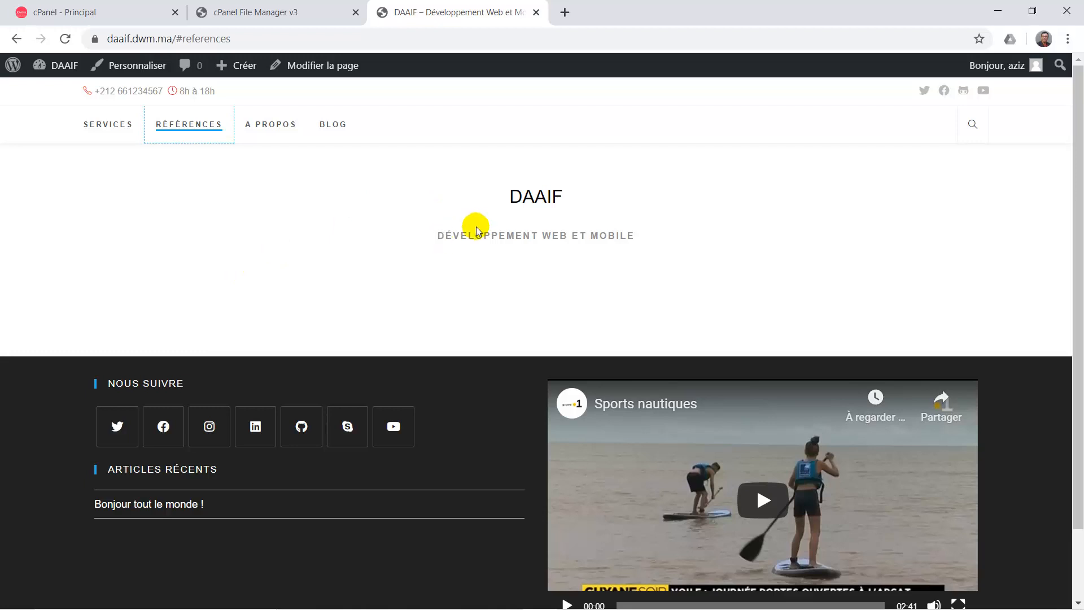
scroll(466, 245, "down", 2)
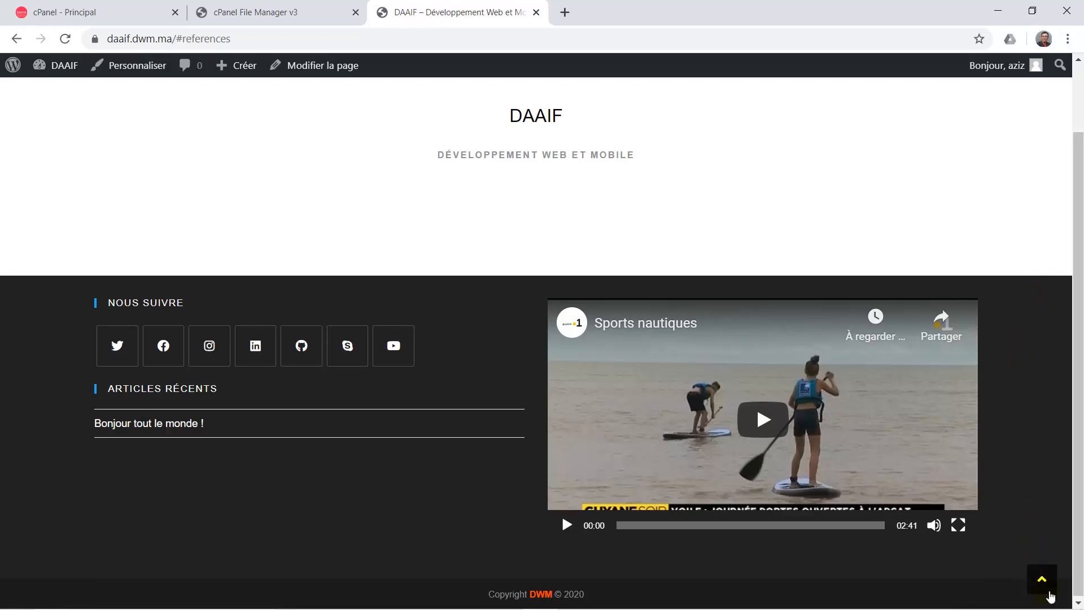
left_click(1043, 585)
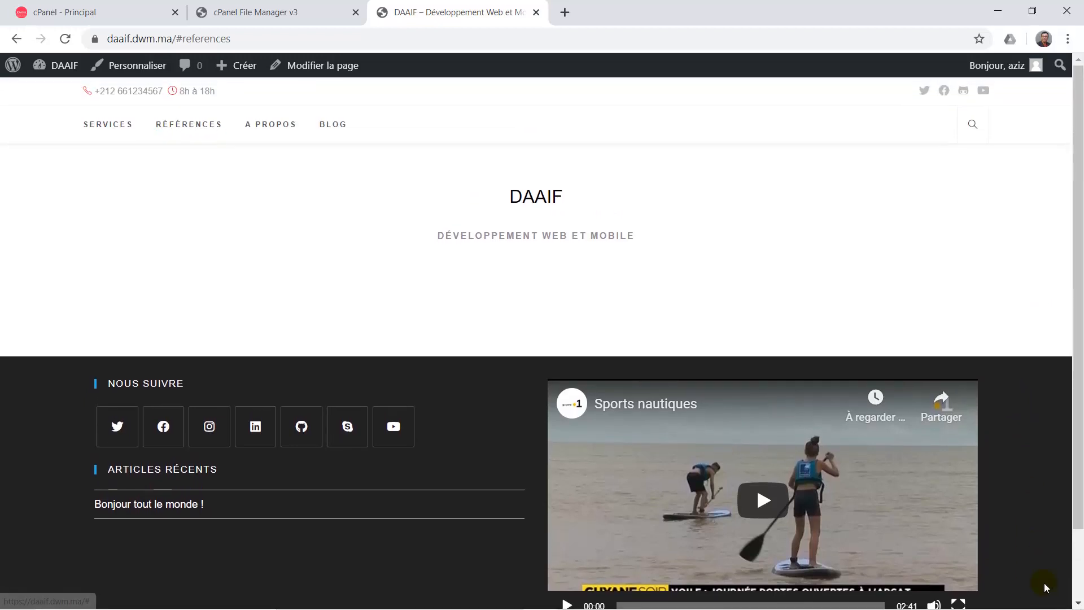
scroll(914, 280, "down", 2)
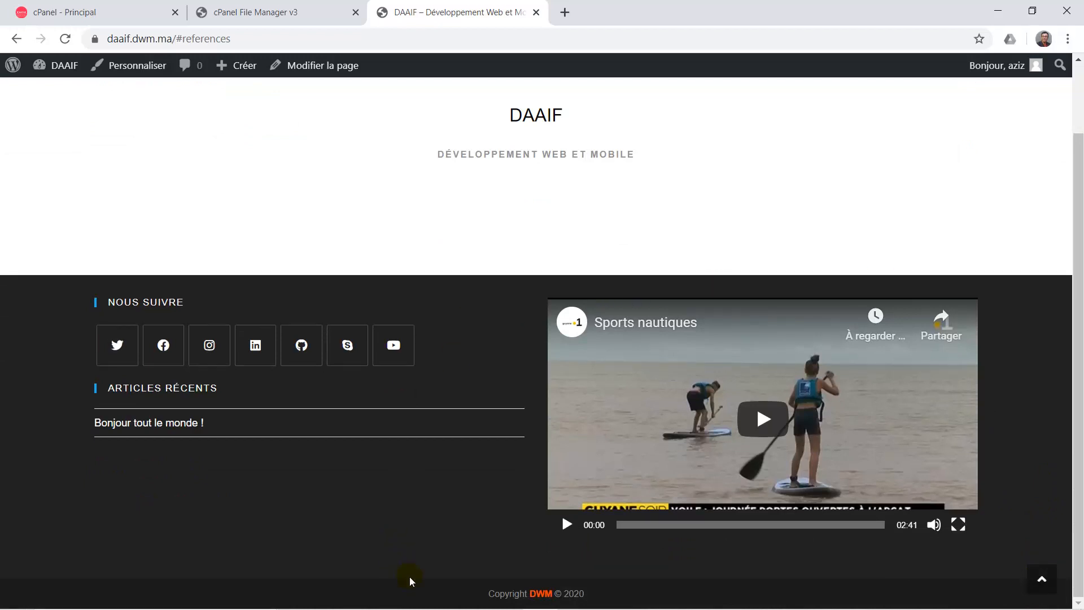
mouse_move(470, 605)
left_click(644, 596)
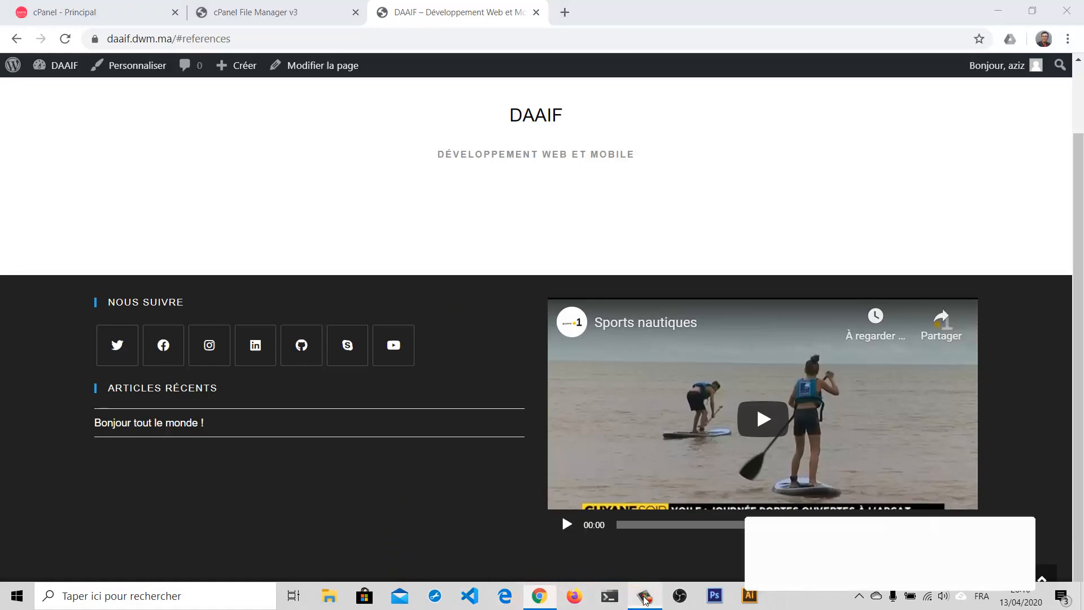